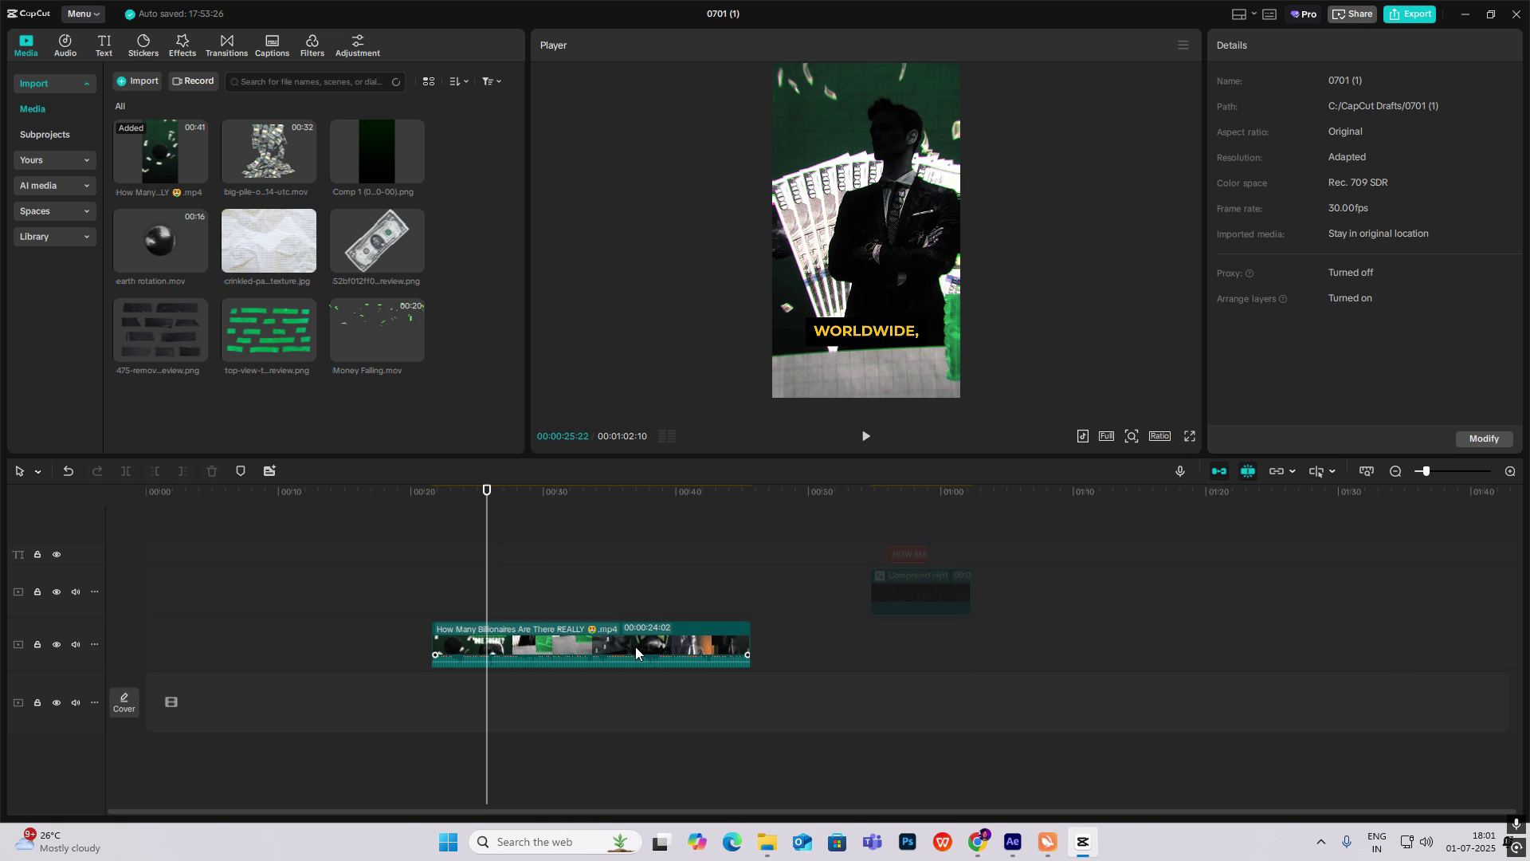
# Add the Comp 1 background image at the timeline's start, stretch it to about 28 seconds, and move the reference video clip beyond it.
pyautogui.moveTo(636, 653); pyautogui.dragTo(722, 654)
pyautogui.click(543, 597)
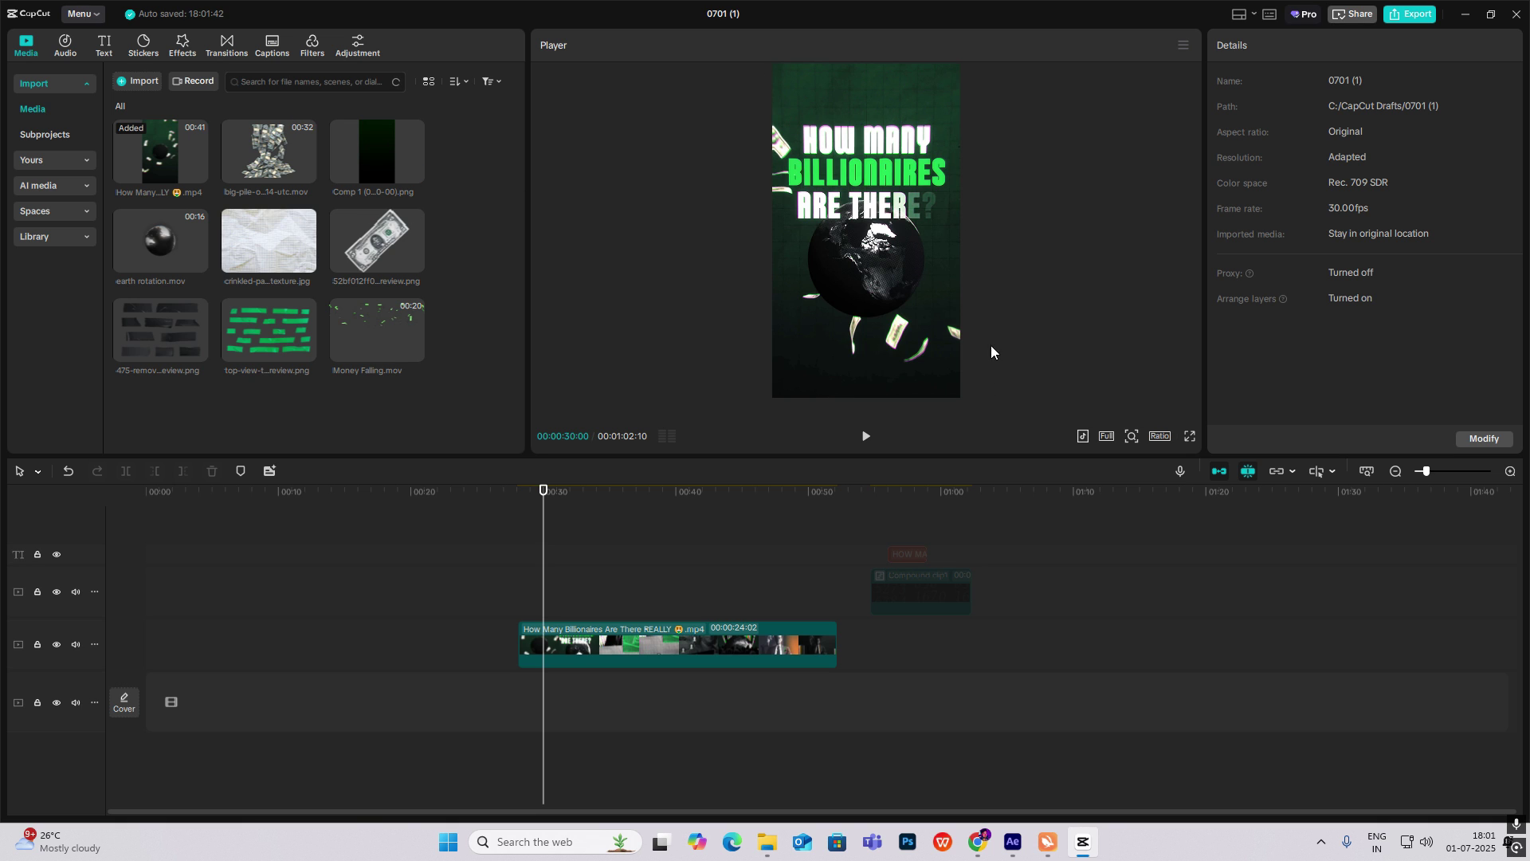
pyautogui.moveTo(381, 156); pyautogui.dragTo(520, 603)
pyautogui.click(164, 556)
pyautogui.click(170, 557)
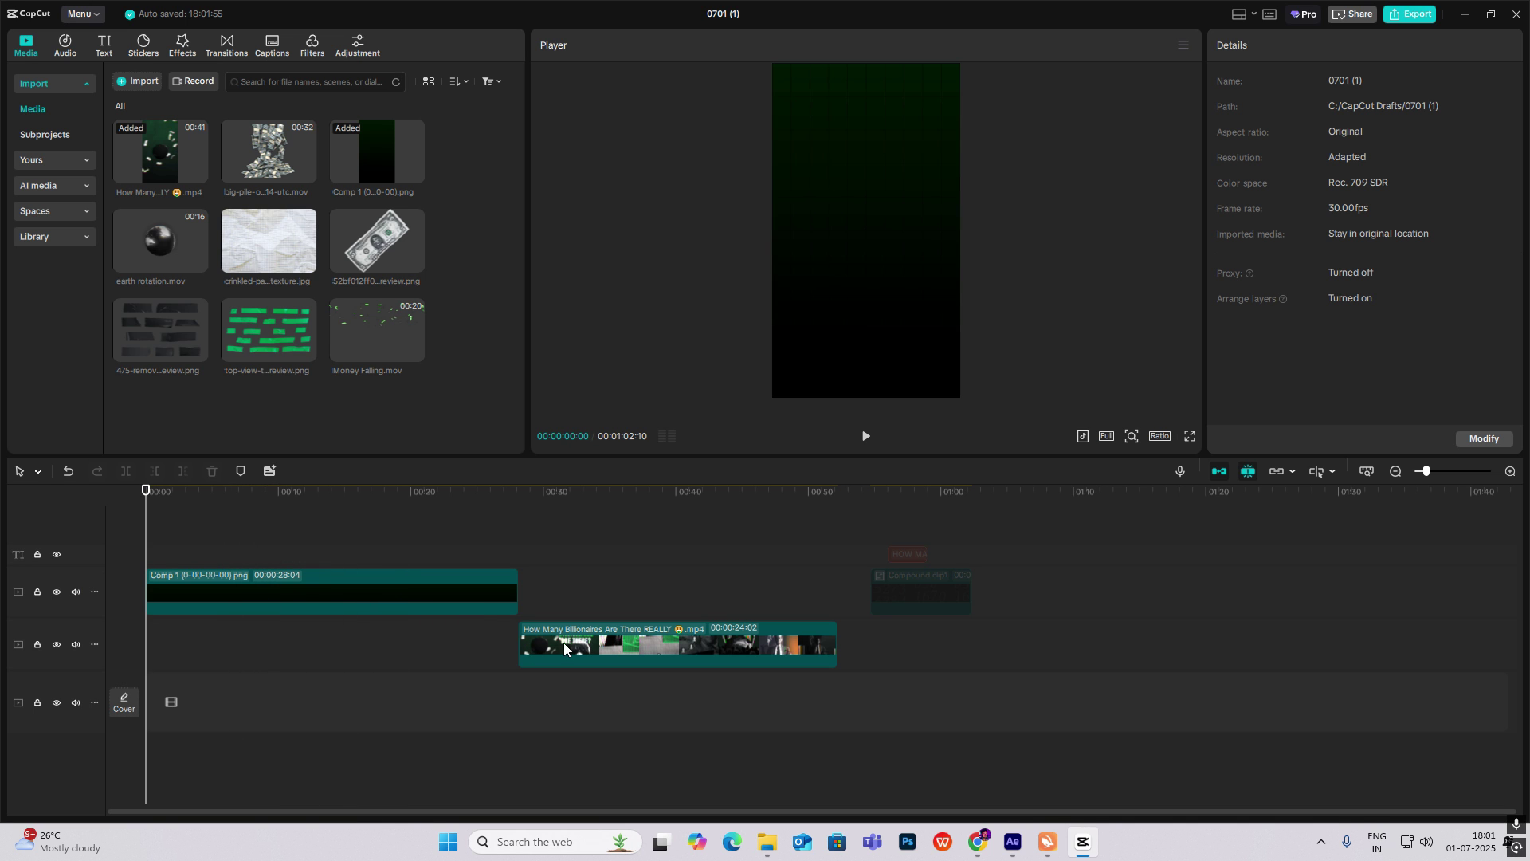
pyautogui.moveTo(564, 649); pyautogui.dragTo(606, 649)
pyautogui.click(575, 510)
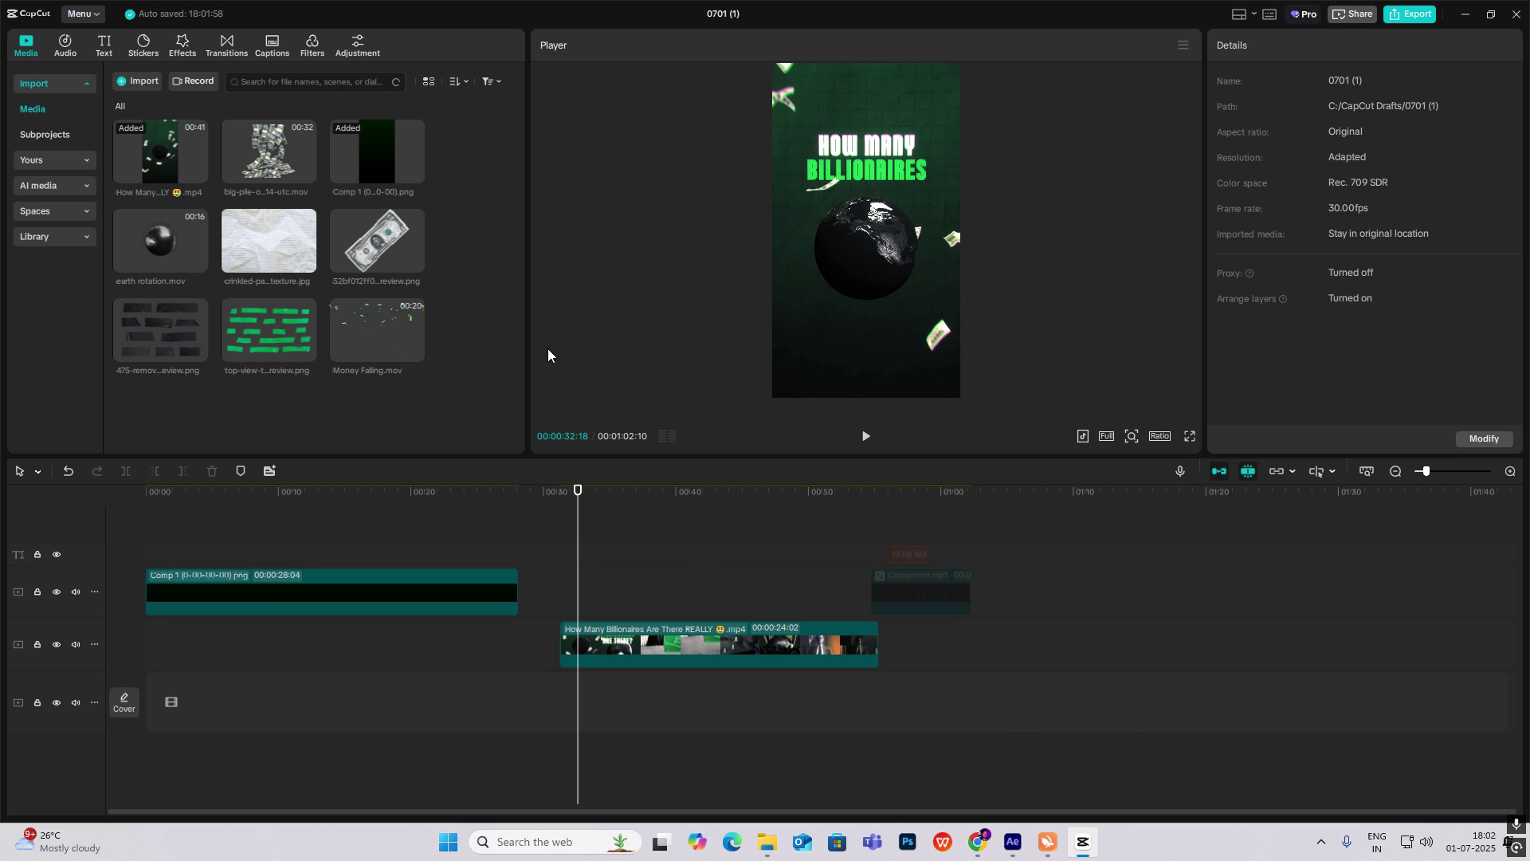
# Place the Money Falling.mov clip above the background at the timeline's start and enlarge it to 316% so it fills the frame.
pyautogui.moveTo(381, 326); pyautogui.dragTo(239, 538)
pyautogui.click(207, 536)
pyautogui.click(282, 569)
pyautogui.moveTo(960, 283); pyautogui.dragTo(1137, 594)
# Move the HOW MANY BILLIONAIRES ARE THERE ? title clip to the timeline's start and reposition the text in the frame's upper part.
pyautogui.click(565, 616)
pyautogui.moveTo(566, 617)
pyautogui.mouseDown()
pyautogui.moveTo(593, 616)
pyautogui.moveTo(573, 593)
pyautogui.mouseUp()
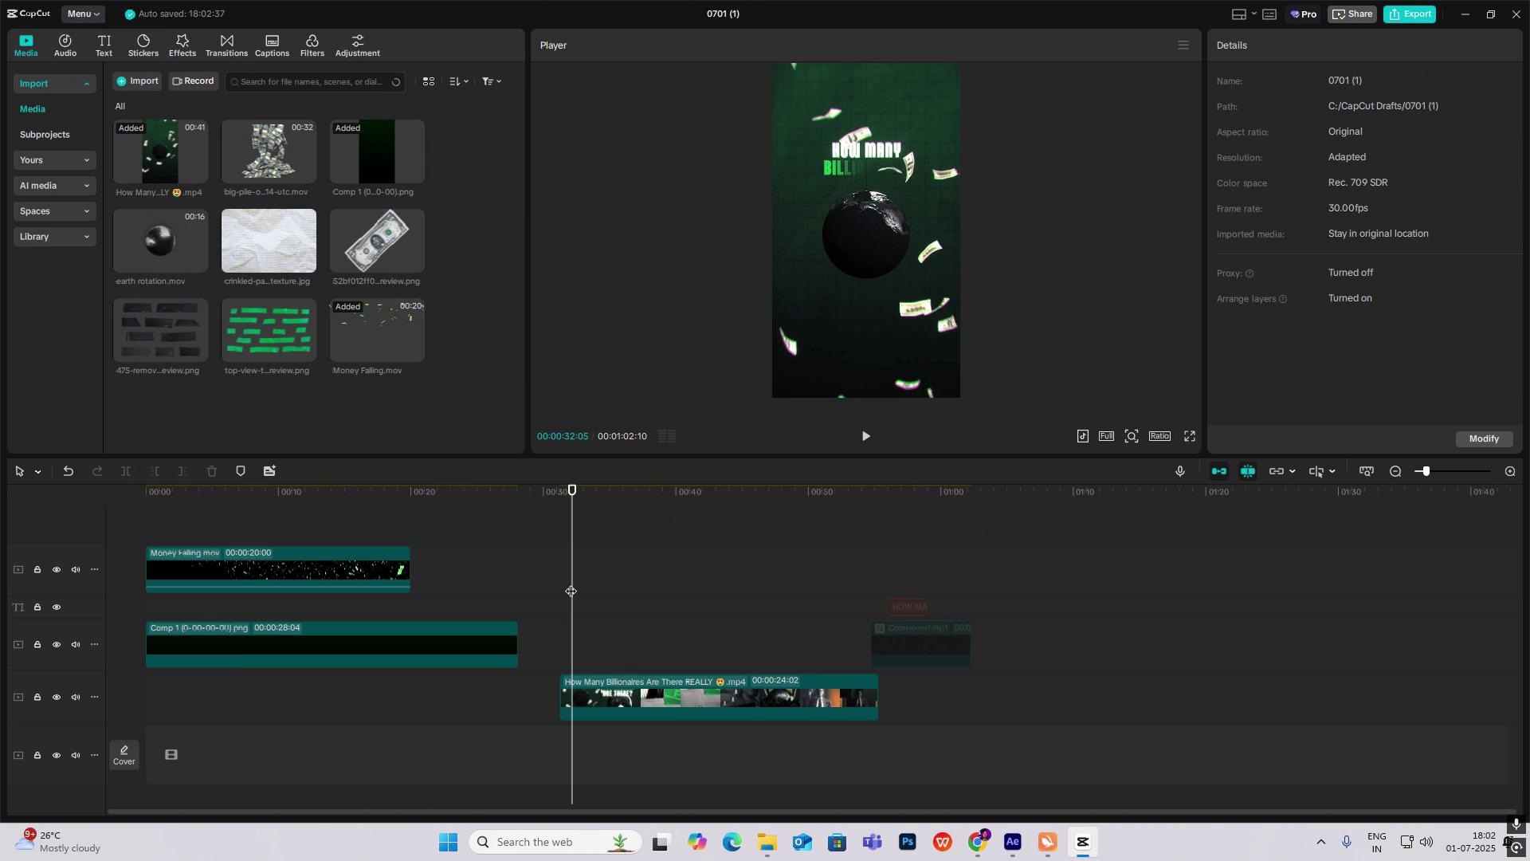
pyautogui.click(904, 607)
pyautogui.moveTo(904, 608); pyautogui.dragTo(142, 532)
pyautogui.click(170, 526)
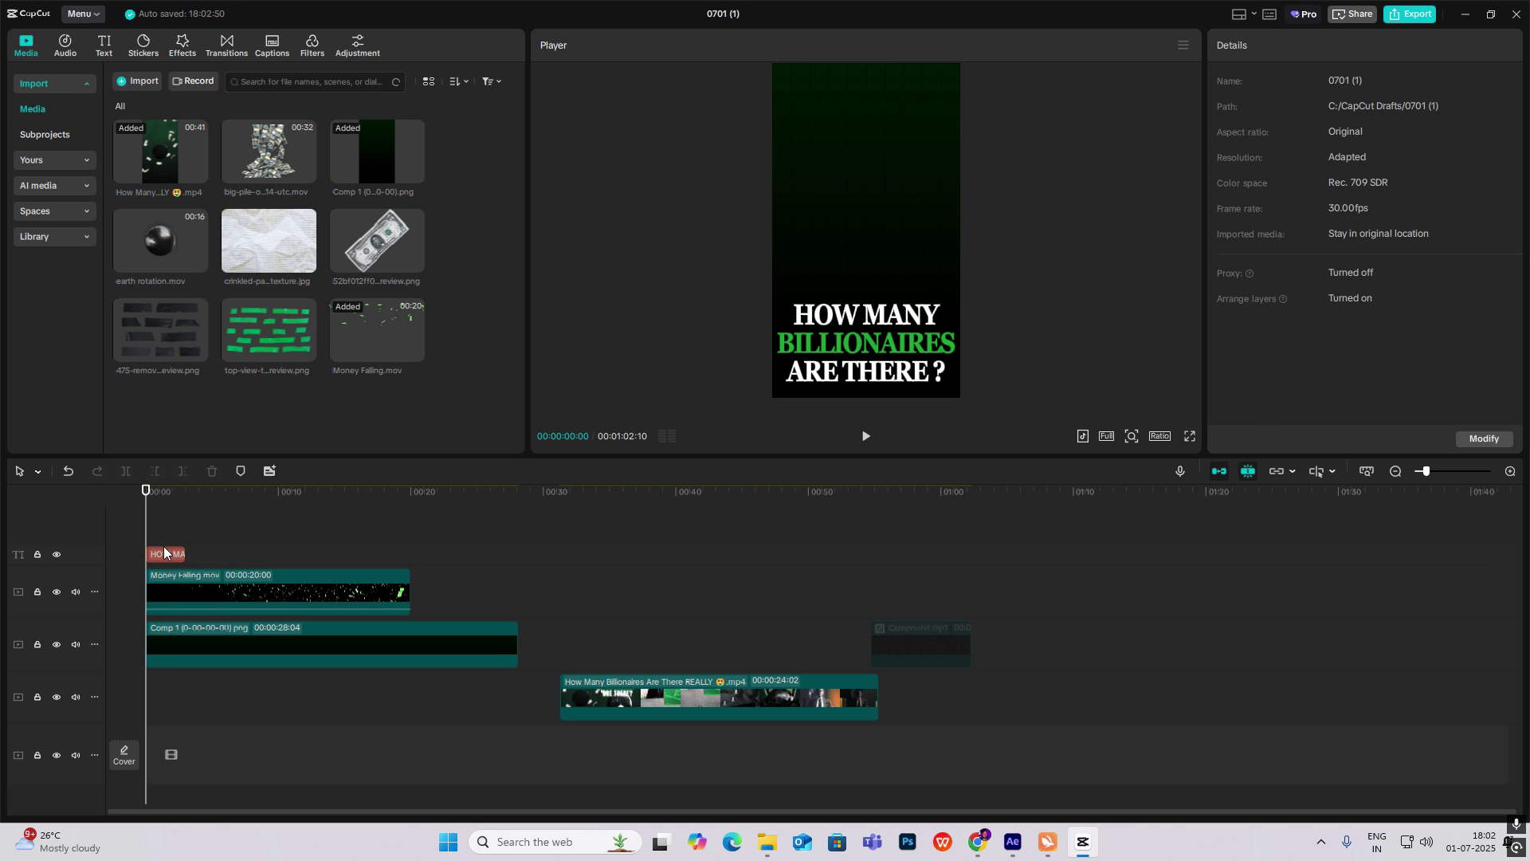
pyautogui.click(166, 553)
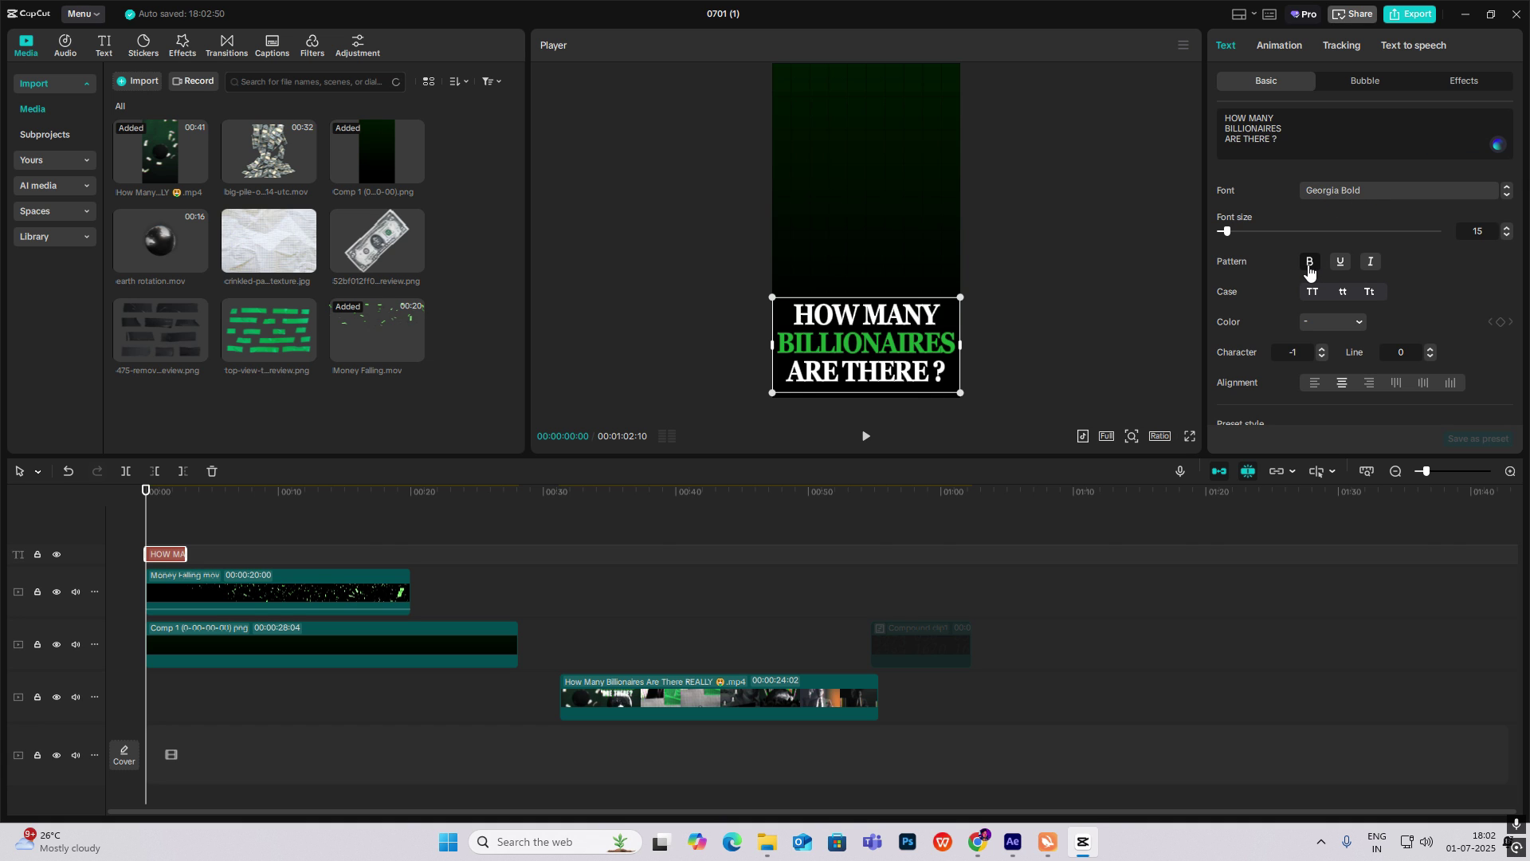
pyautogui.moveTo(956, 389); pyautogui.dragTo(956, 192)
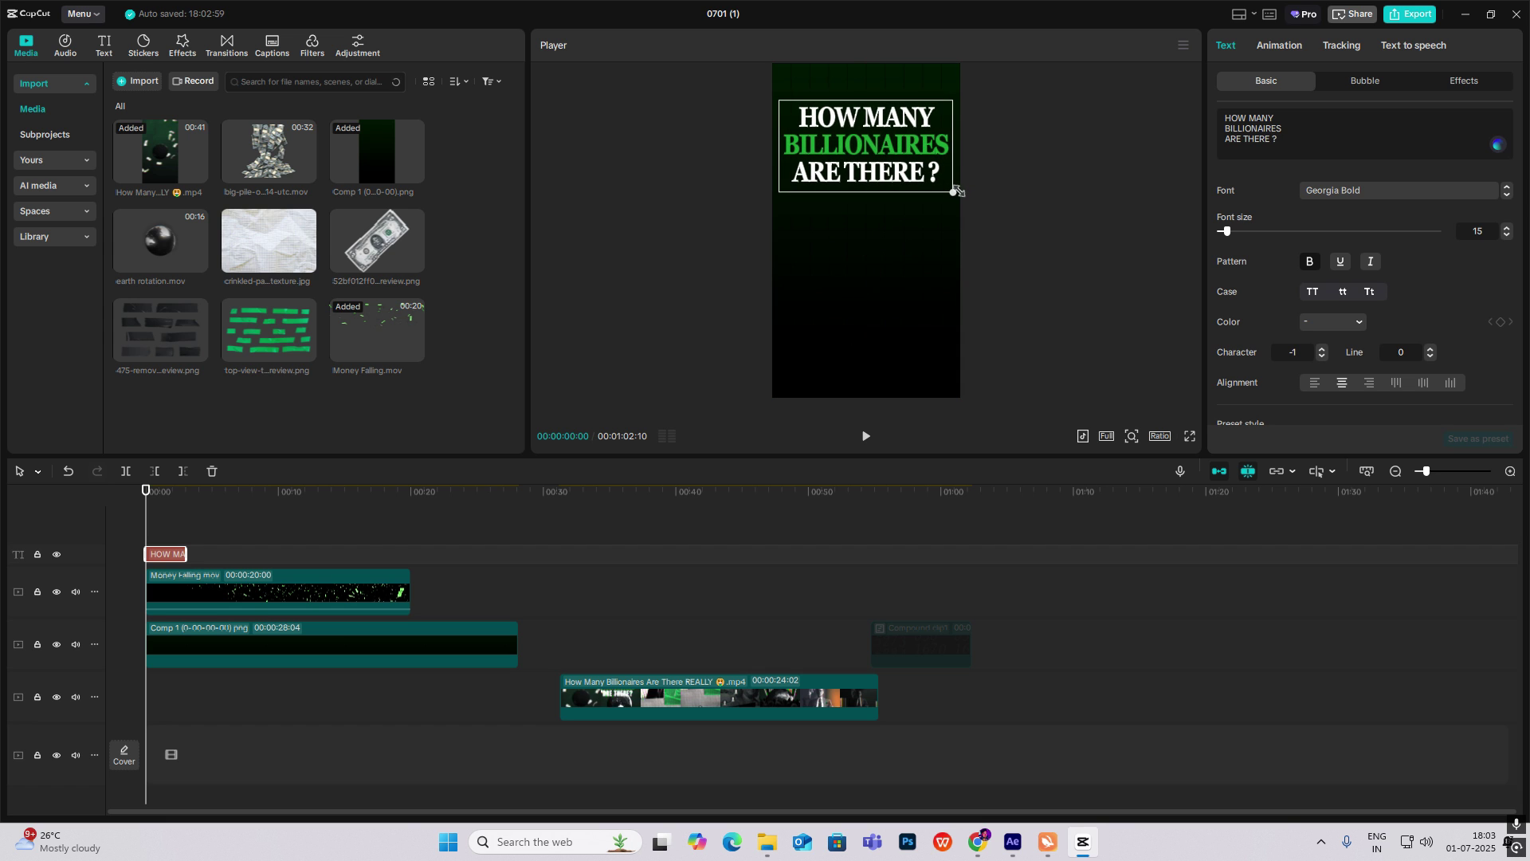
pyautogui.scroll(-3, 1416, 328)
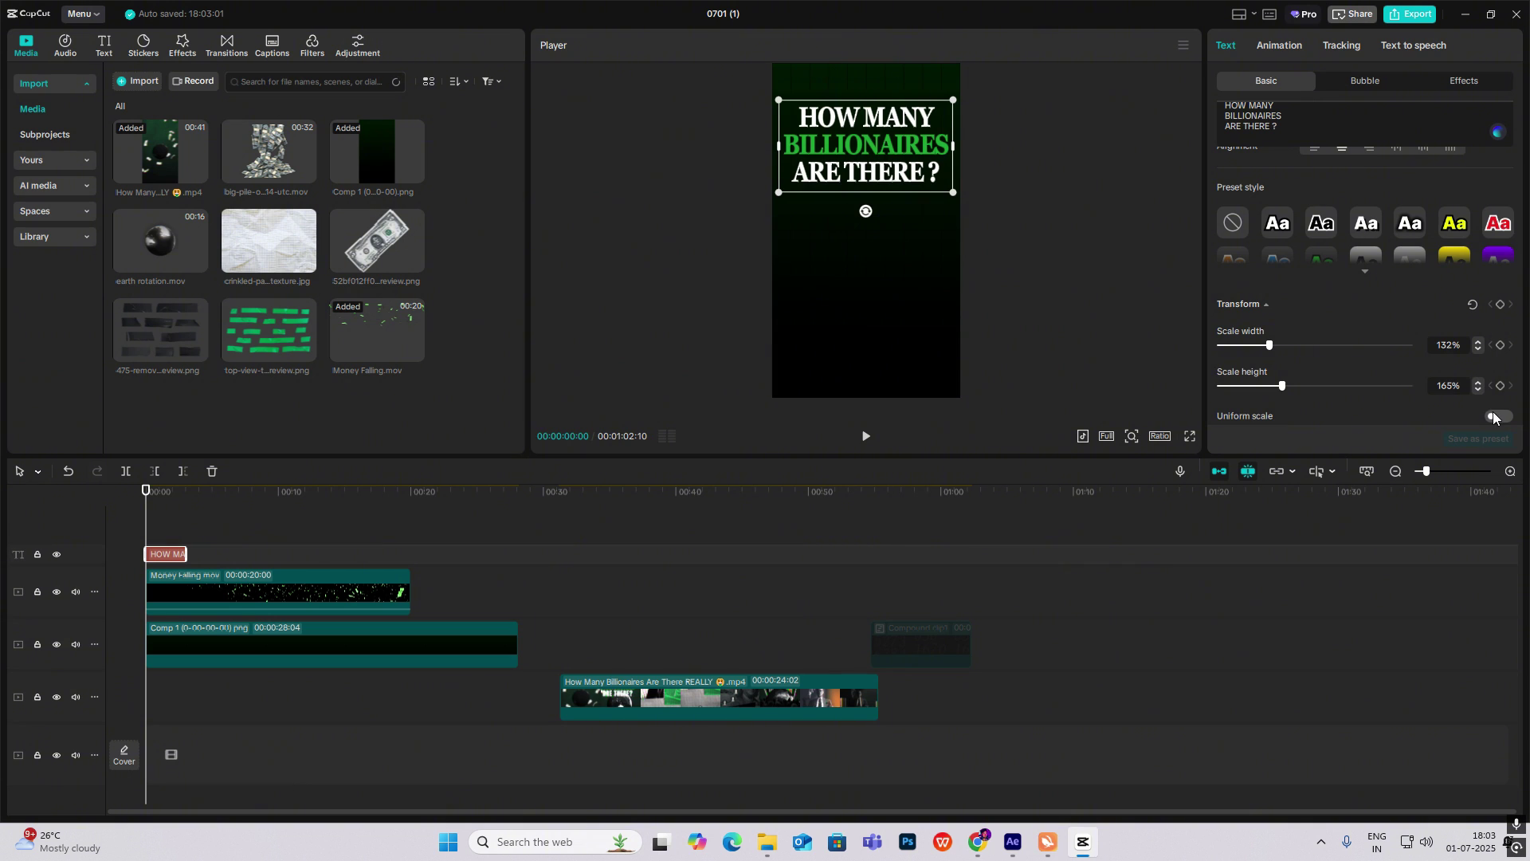
pyautogui.scroll(3, 1281, 364)
pyautogui.scroll(1, 1250, 328)
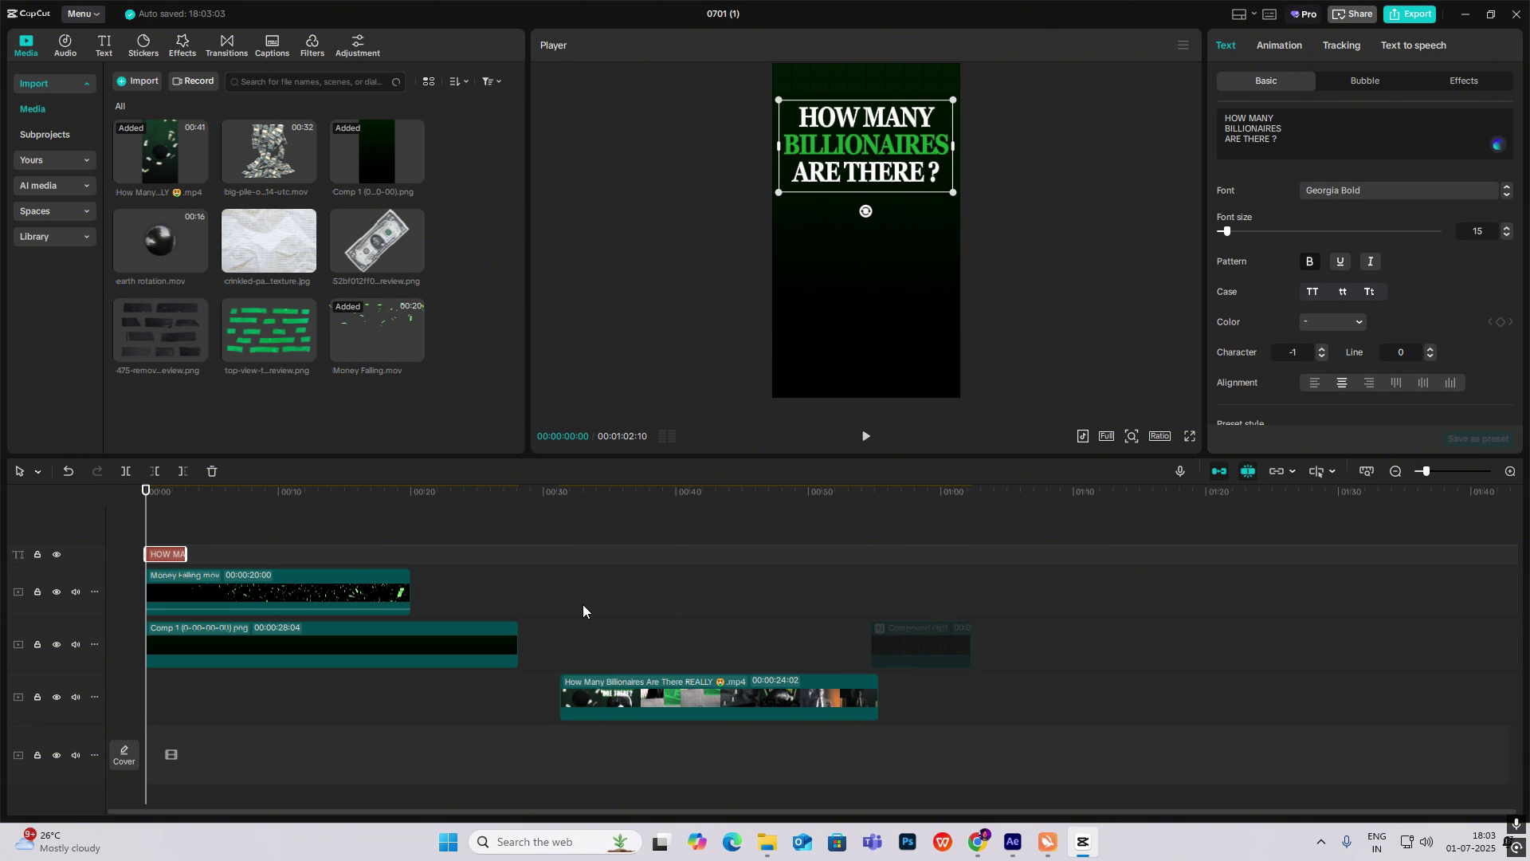
# Apply the Type 2 entrance animation to the title text with a duration of 1.2 s.
pyautogui.click(1282, 48)
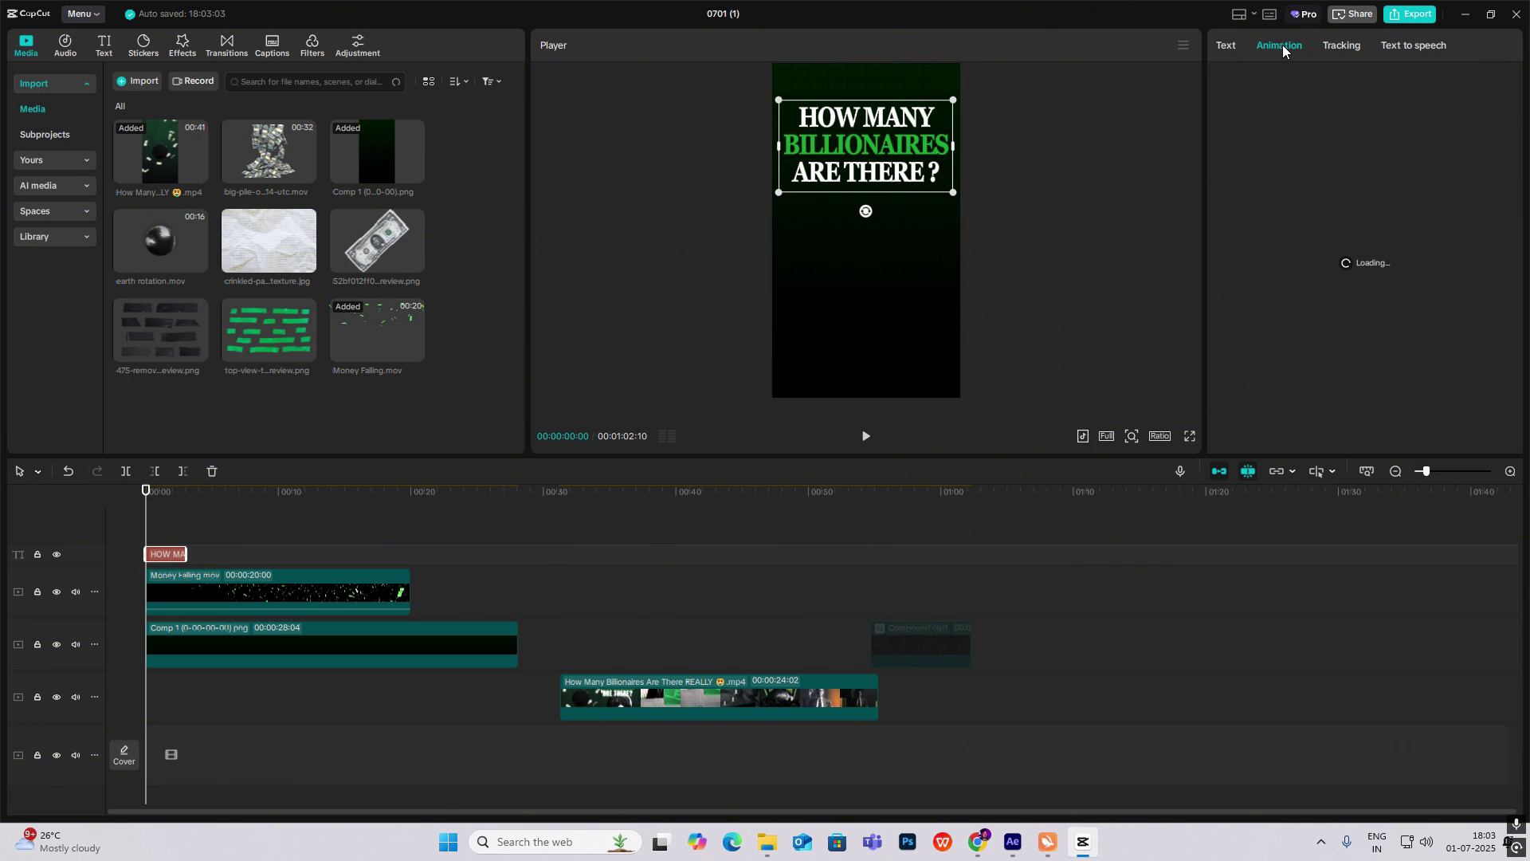
pyautogui.click(599, 635)
pyautogui.moveTo(600, 636); pyautogui.dragTo(147, 590)
pyautogui.click(168, 555)
pyautogui.click(1283, 50)
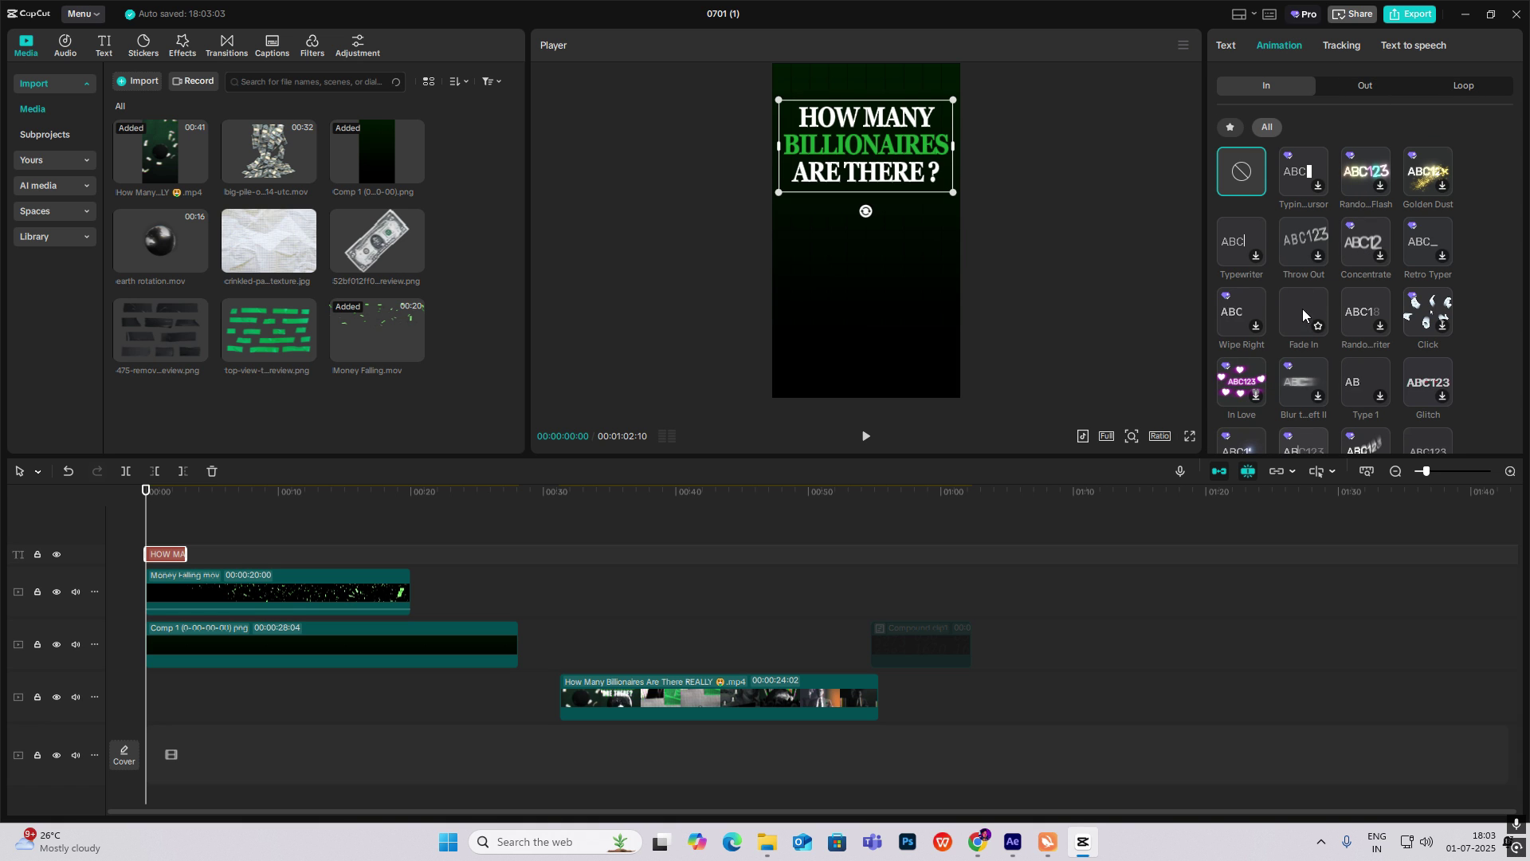
pyautogui.scroll(-1, 1402, 323)
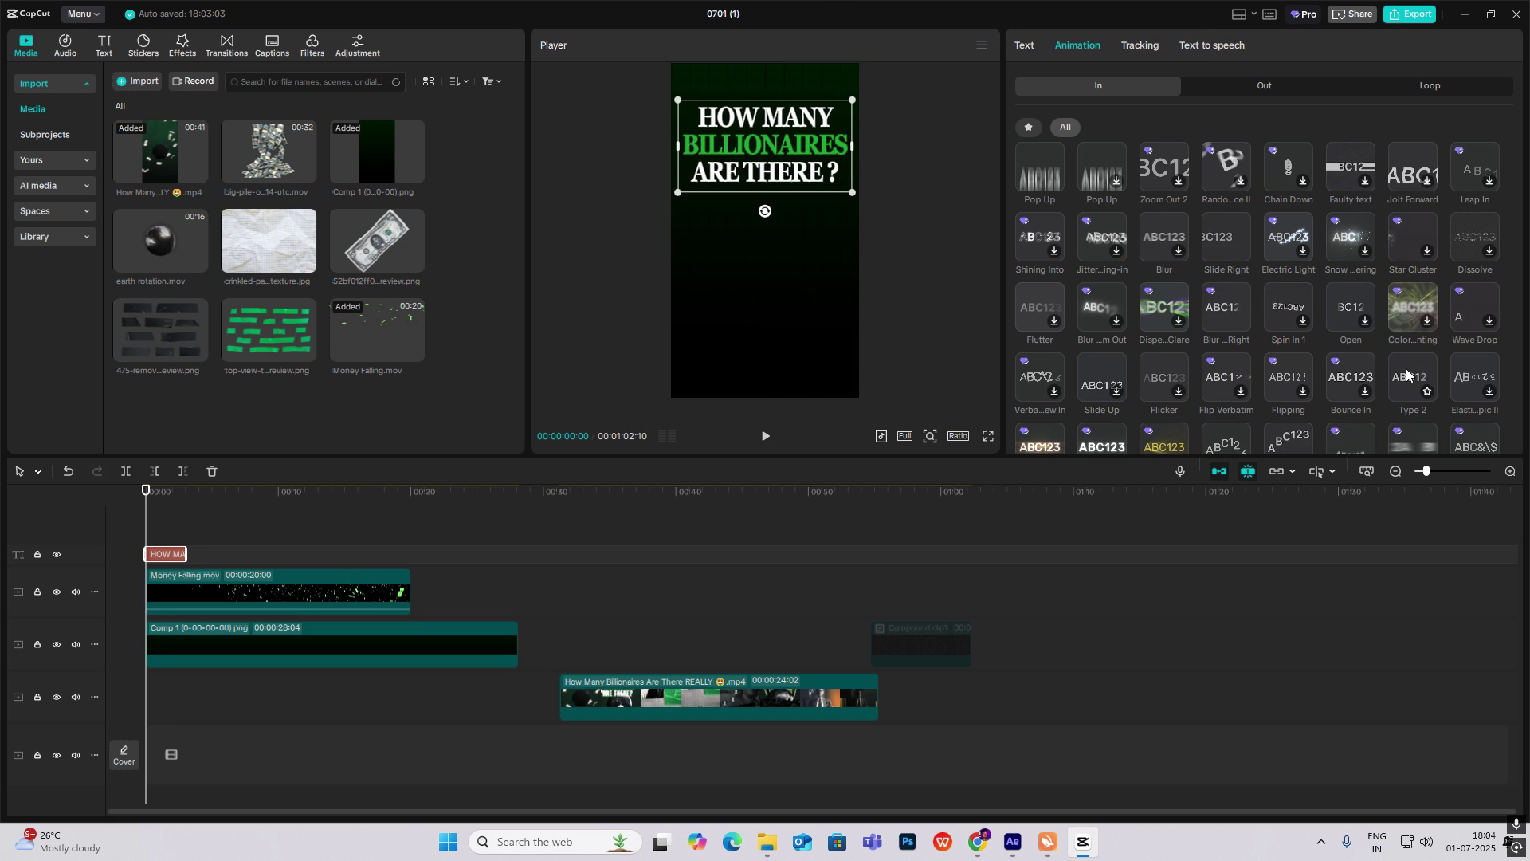
pyautogui.click(1406, 368)
pyautogui.click(1285, 438)
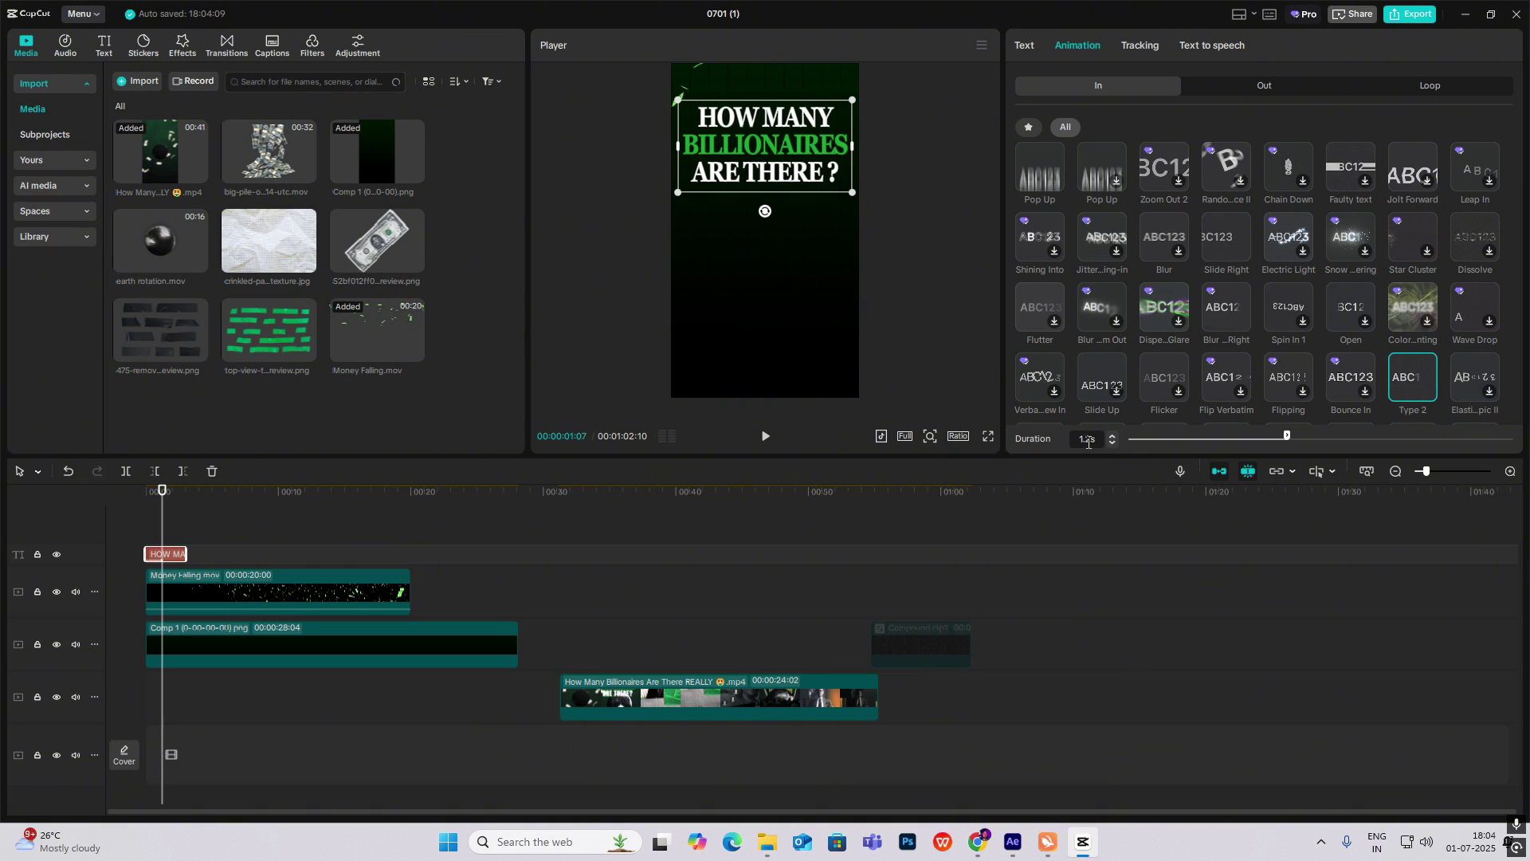
# Play back the title animation and extend the title clip to the end of the Money Falling clip.
pyautogui.click(98, 518)
pyautogui.press('space')
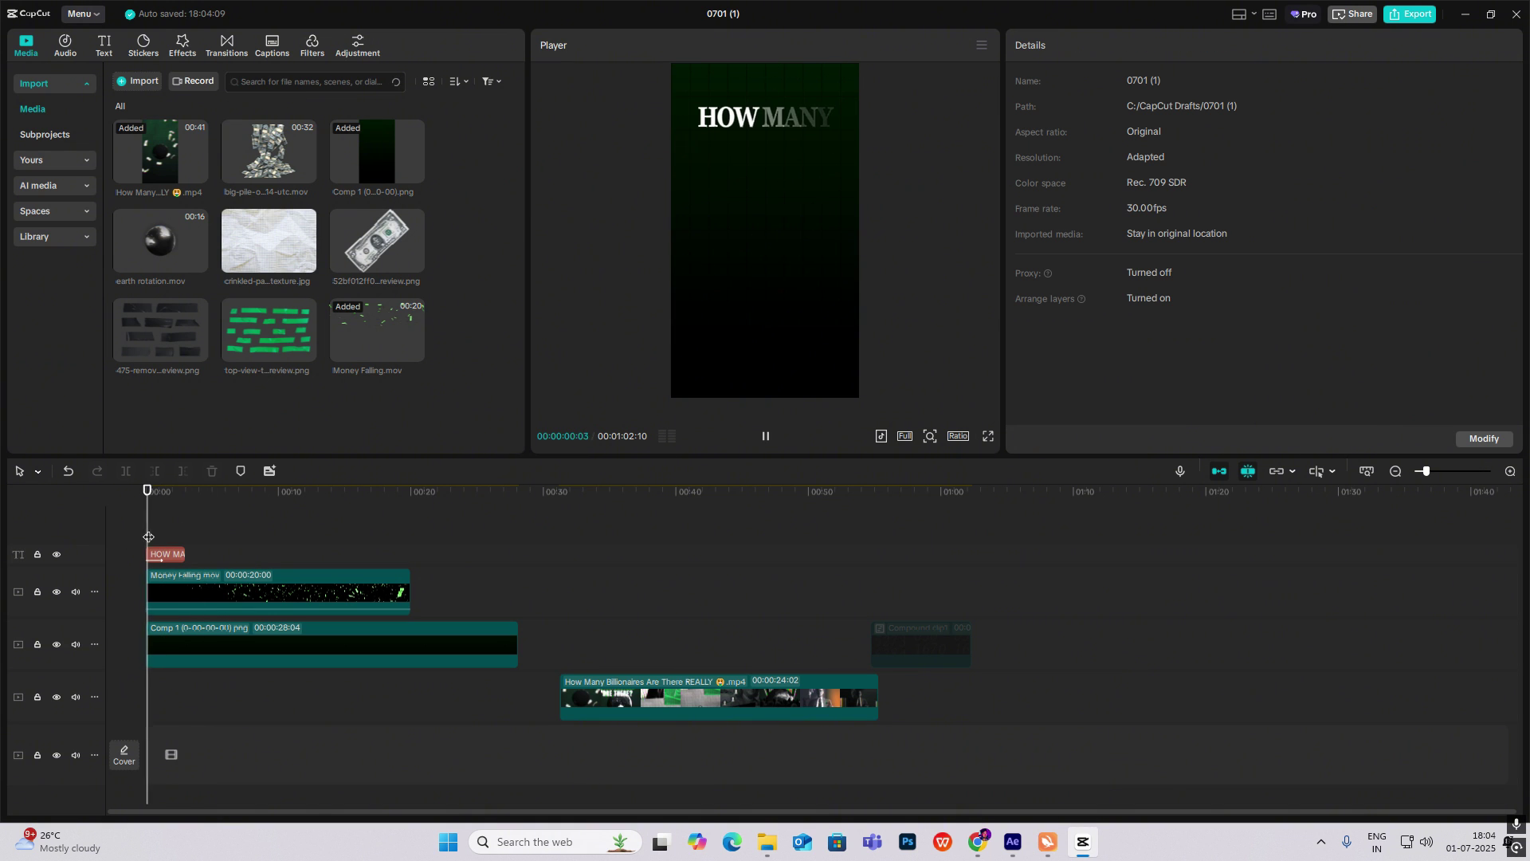
pyautogui.click(199, 553)
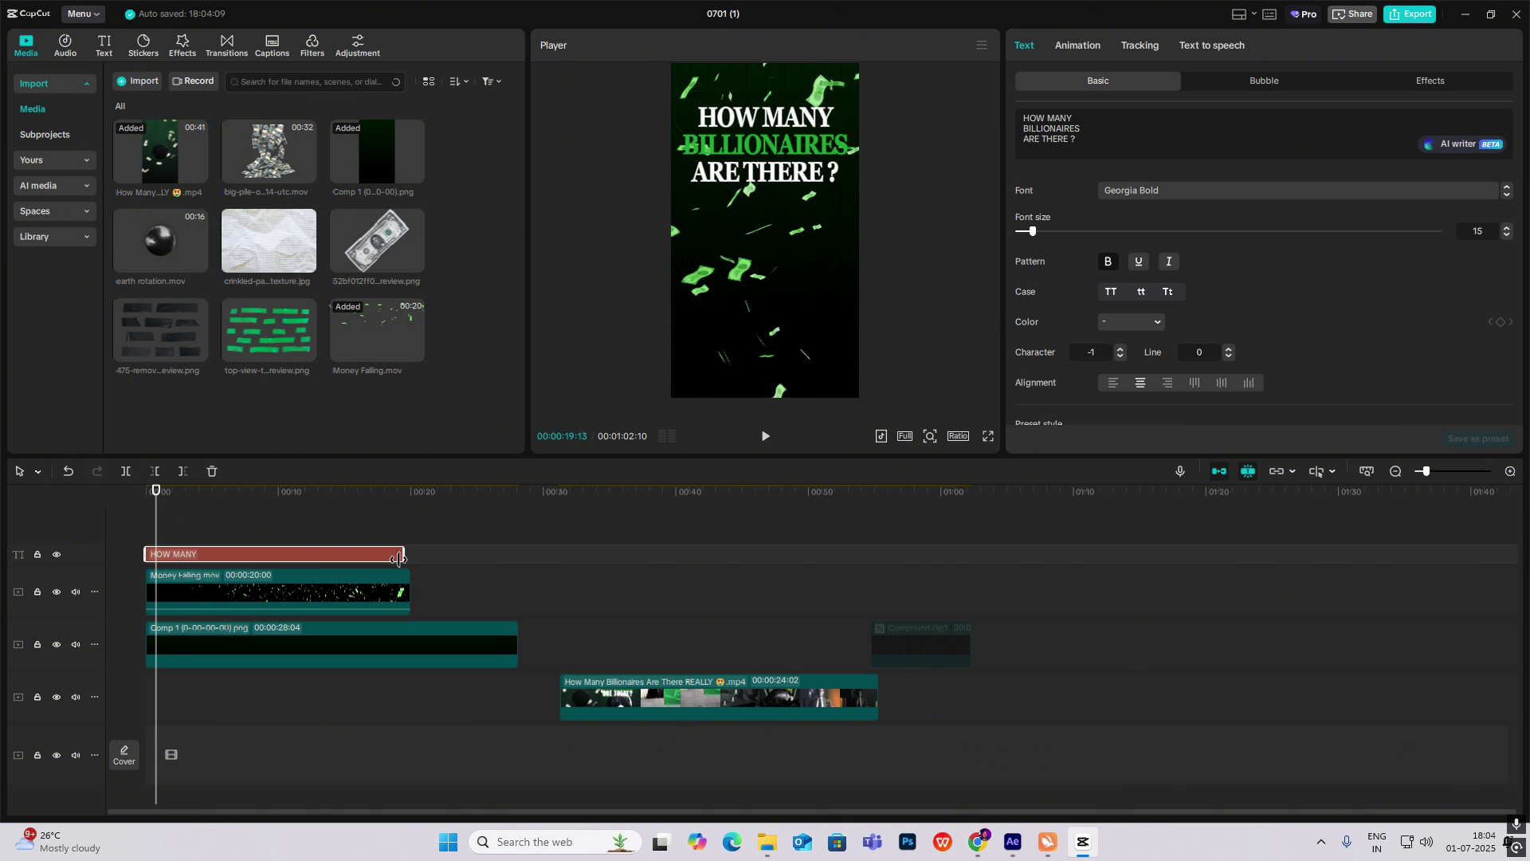
pyautogui.click(35, 520)
# Add earth rotation.mov above the title at the timeline's start, scale it down slightly, and position the globe just below the text.
pyautogui.click(569, 634)
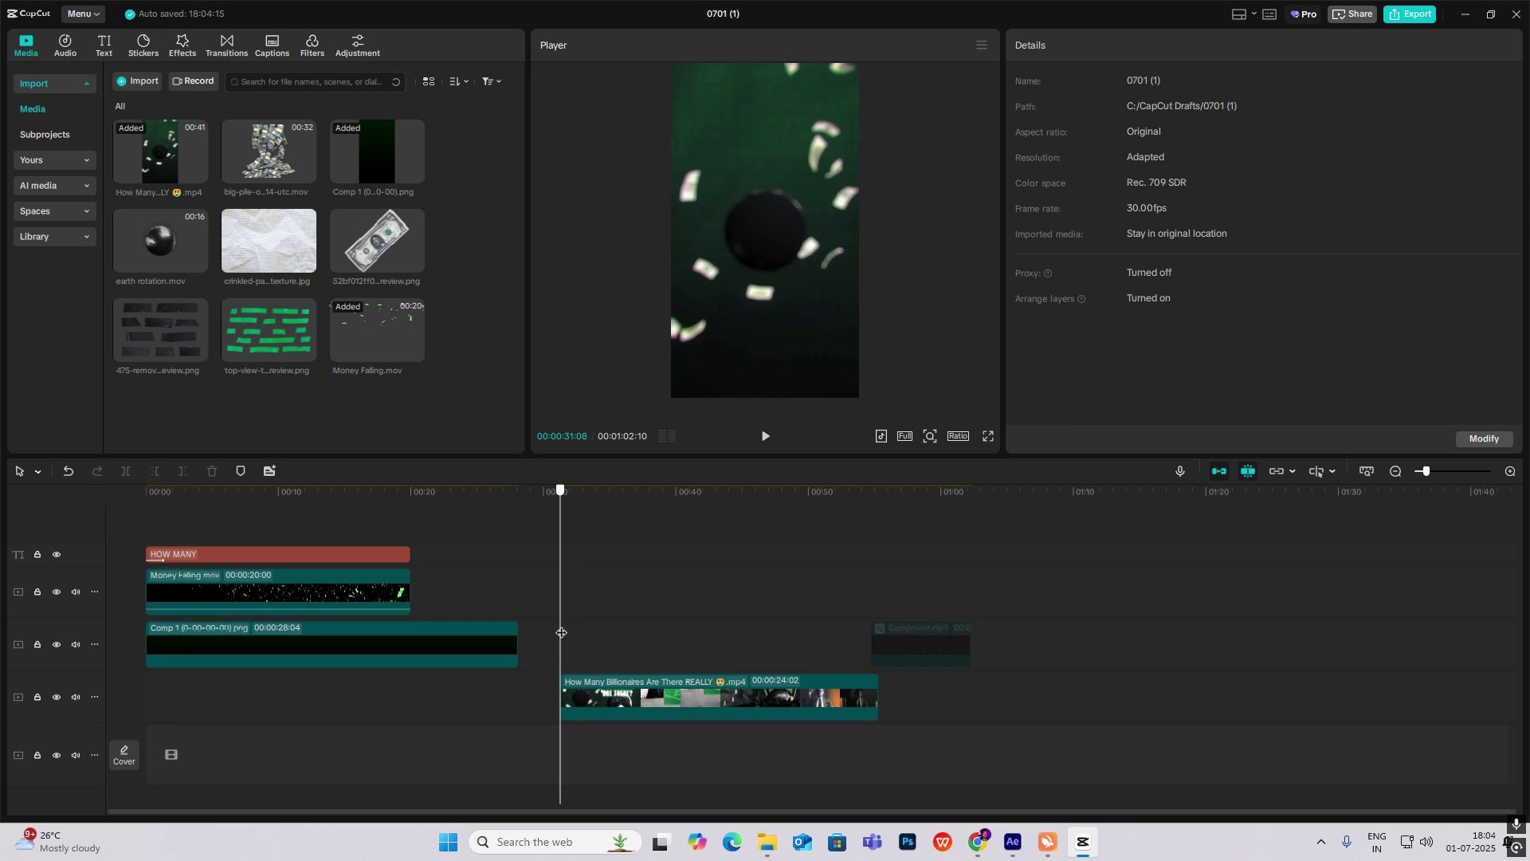
pyautogui.moveTo(569, 634)
pyautogui.mouseDown()
pyautogui.moveTo(604, 639)
pyautogui.moveTo(585, 639)
pyautogui.mouseUp()
pyautogui.moveTo(163, 253); pyautogui.dragTo(230, 546)
pyautogui.click(230, 550)
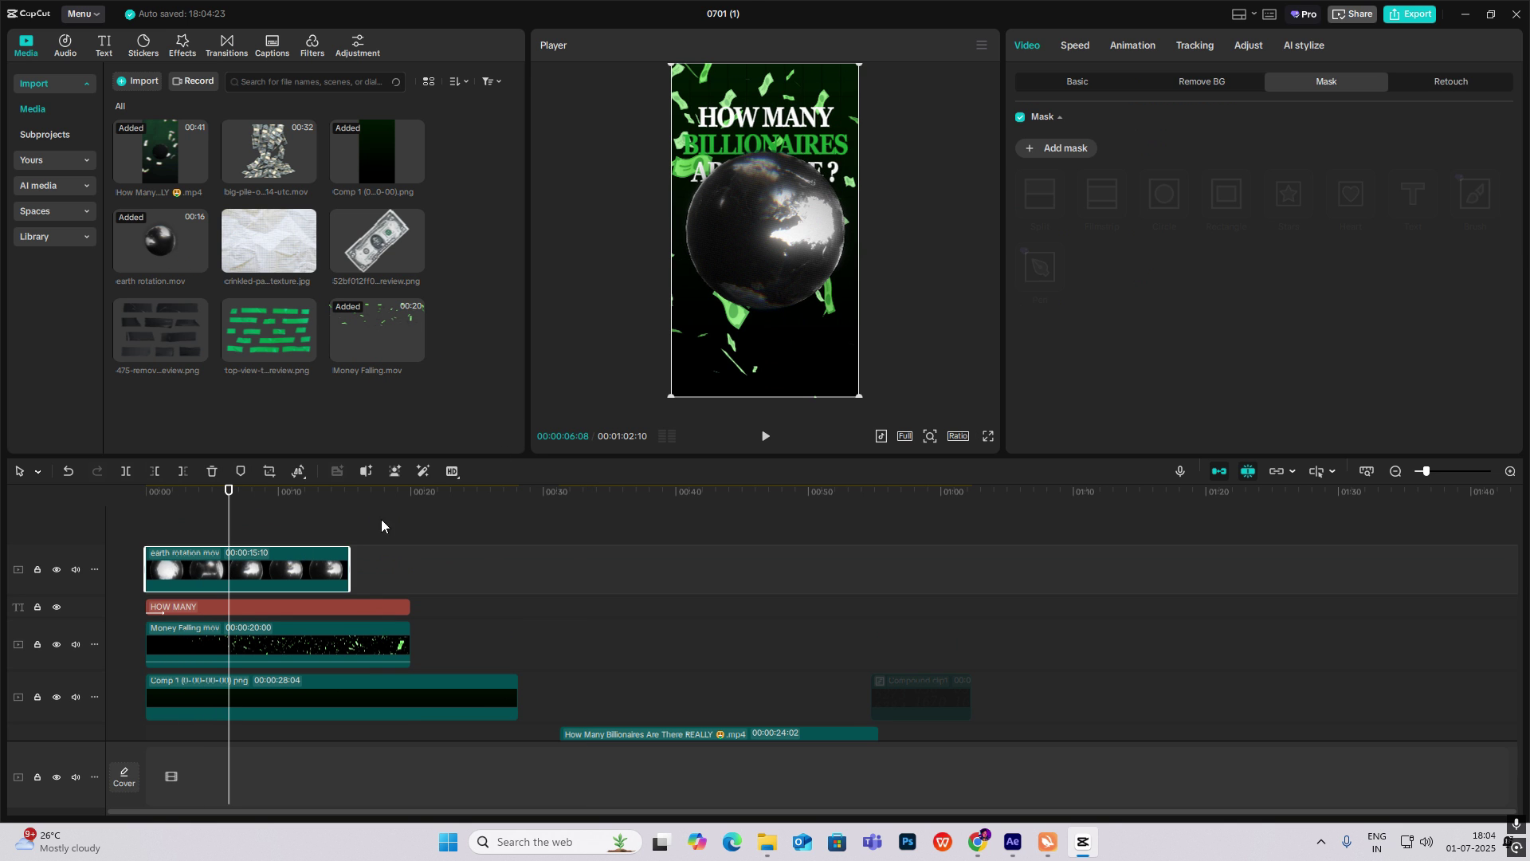
pyautogui.moveTo(860, 67); pyautogui.dragTo(825, 123)
pyautogui.moveTo(767, 249); pyautogui.dragTo(758, 263)
pyautogui.moveTo(816, 357); pyautogui.dragTo(880, 415)
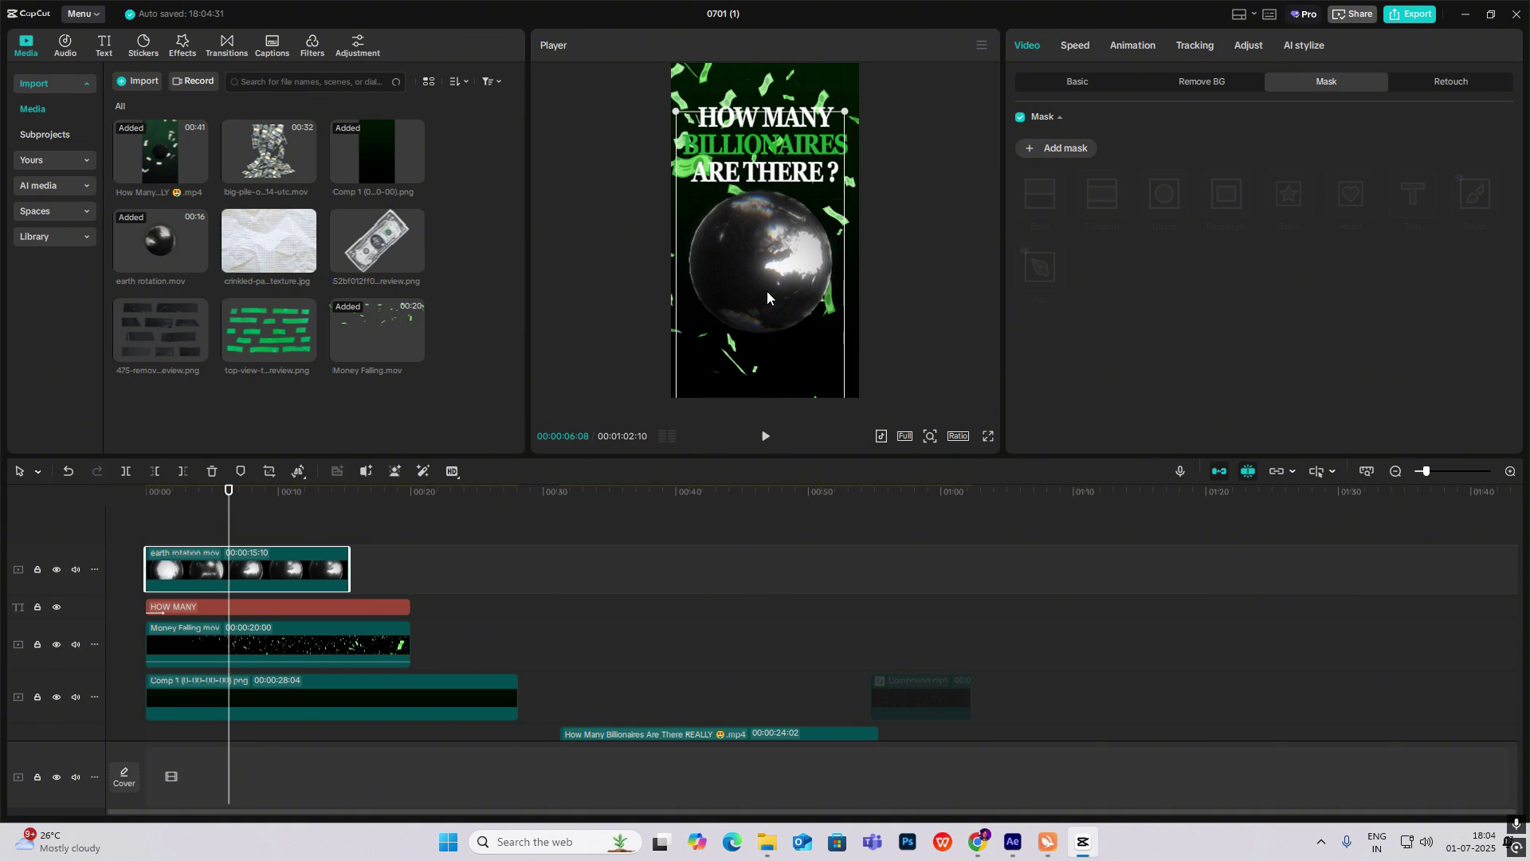
pyautogui.click(911, 276)
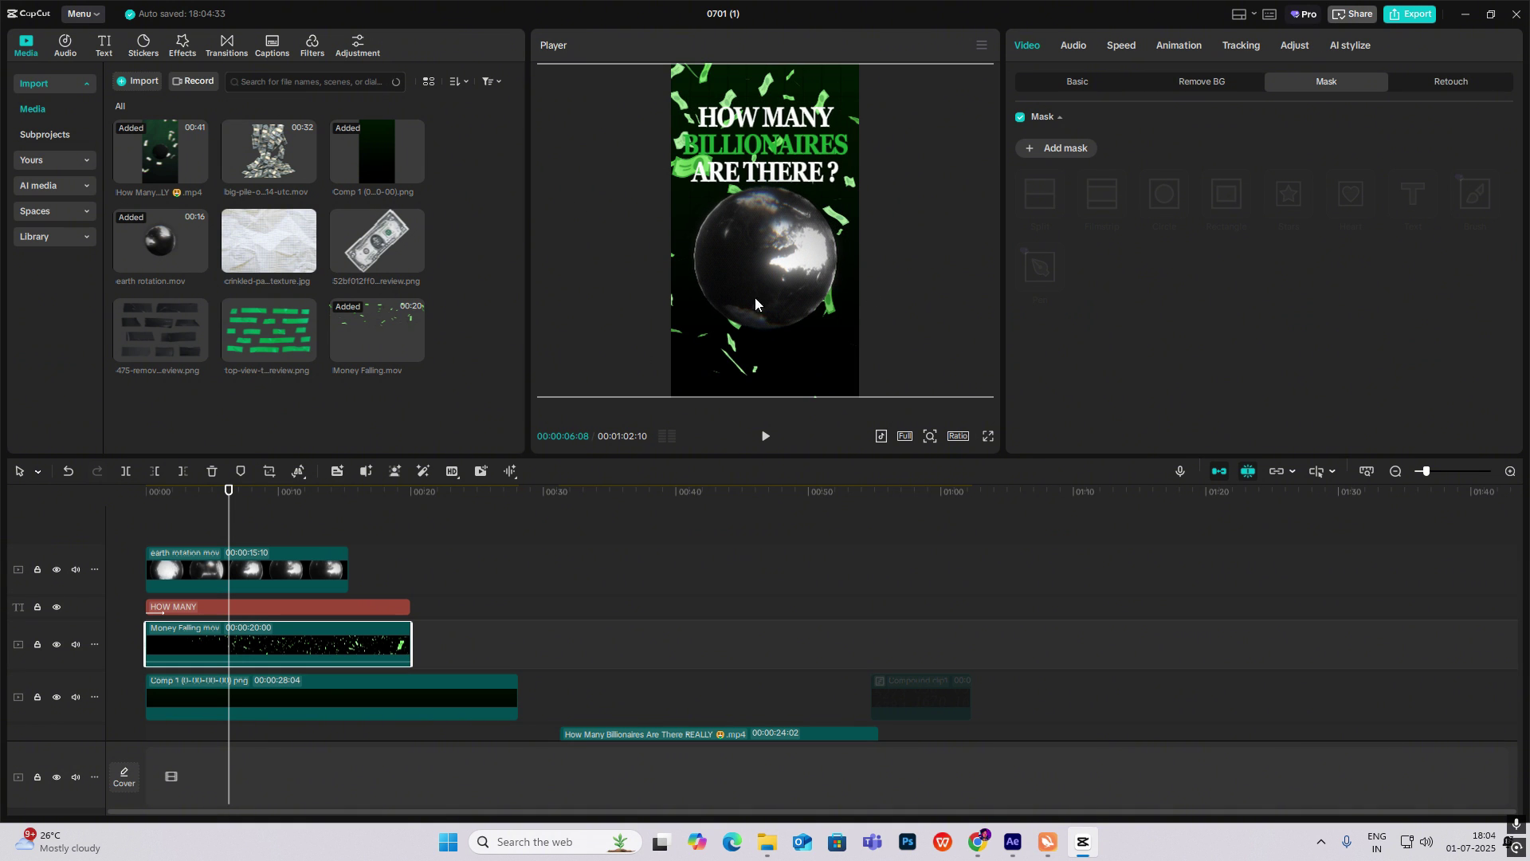
pyautogui.moveTo(229, 534)
pyautogui.mouseDown()
pyautogui.moveTo(146, 535)
pyautogui.moveTo(213, 534)
pyautogui.mouseUp()
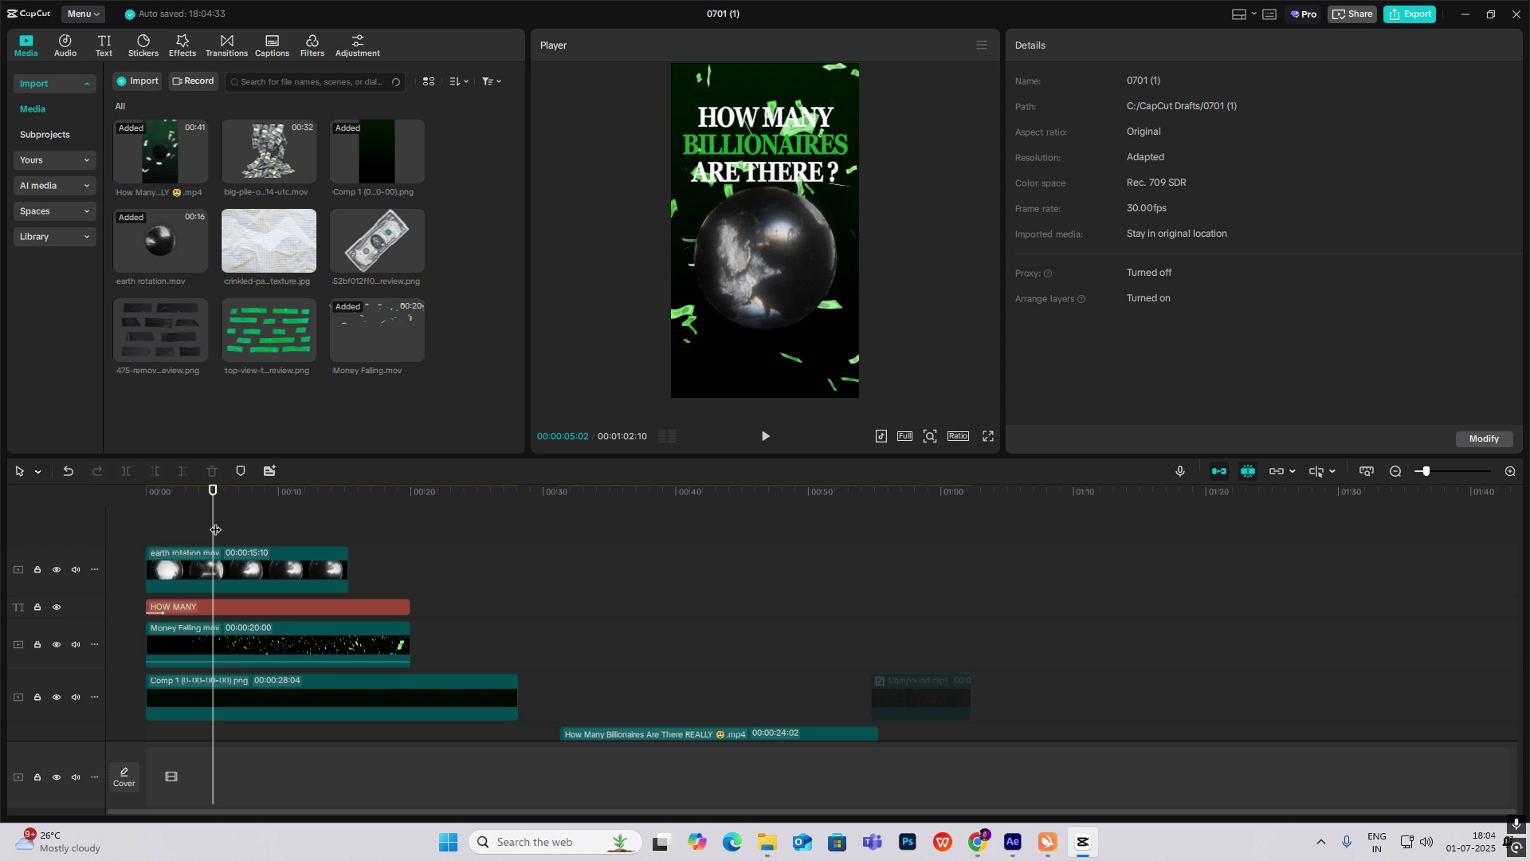
# Trim the title clip to the earth rotation clip's end and combine both clips into a compound clip.
pyautogui.moveTo(215, 530); pyautogui.dragTo(213, 578)
pyautogui.scroll(-3, 590, 643)
pyautogui.moveTo(566, 632); pyautogui.dragTo(612, 664)
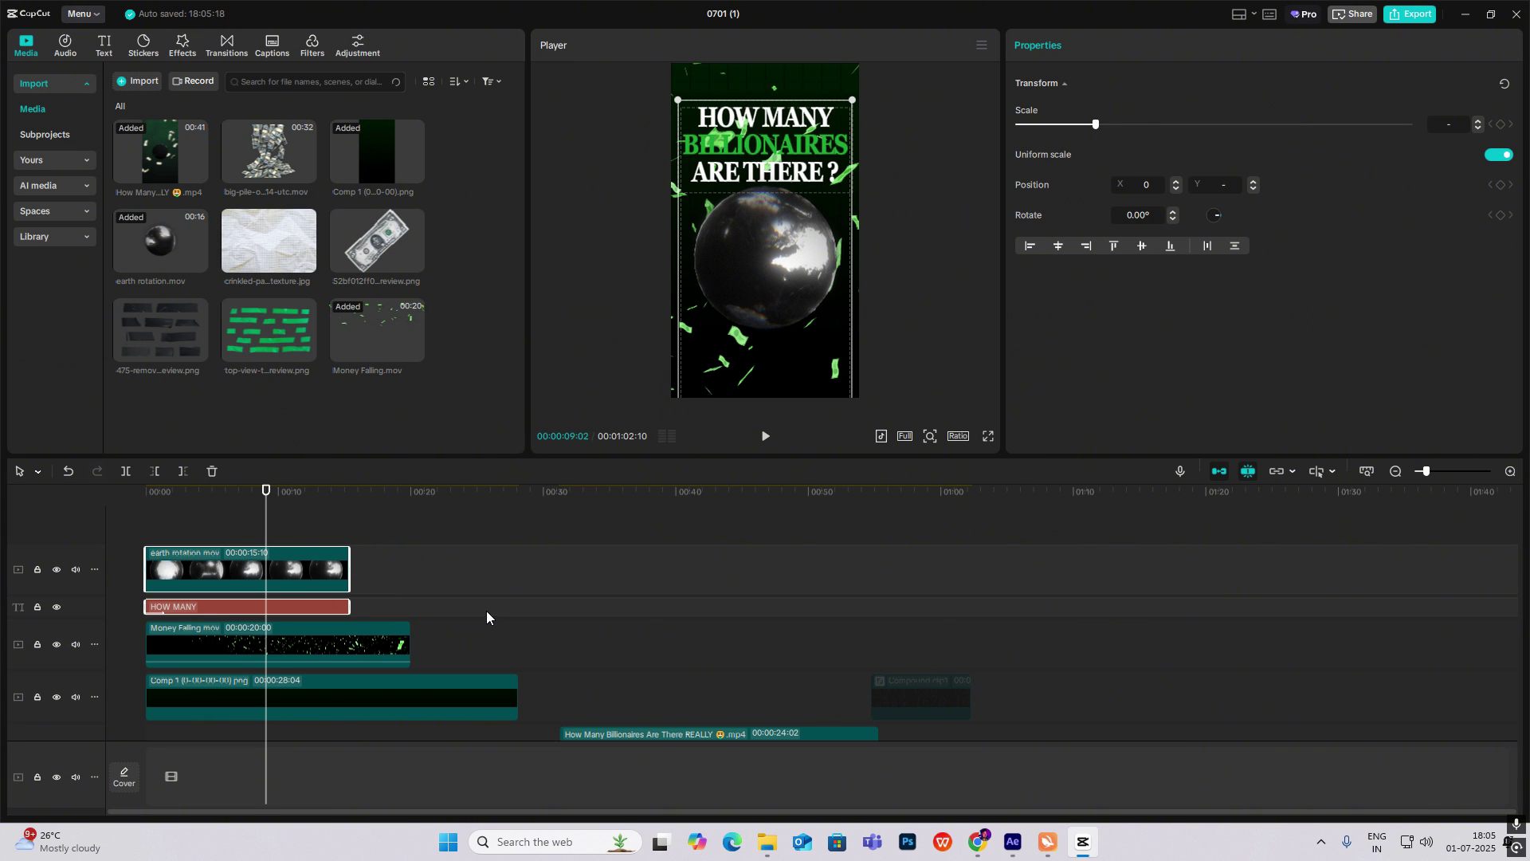
pyautogui.hotkey('alt', 'g')
# Add a transform keyframe at the start of the title and globe compound clip and scale it down to 57%.
pyautogui.click(155, 539)
pyautogui.moveTo(149, 539)
pyautogui.mouseDown()
pyautogui.moveTo(190, 539)
pyautogui.moveTo(146, 539)
pyautogui.mouseUp()
pyautogui.click(196, 567)
pyautogui.click(1068, 46)
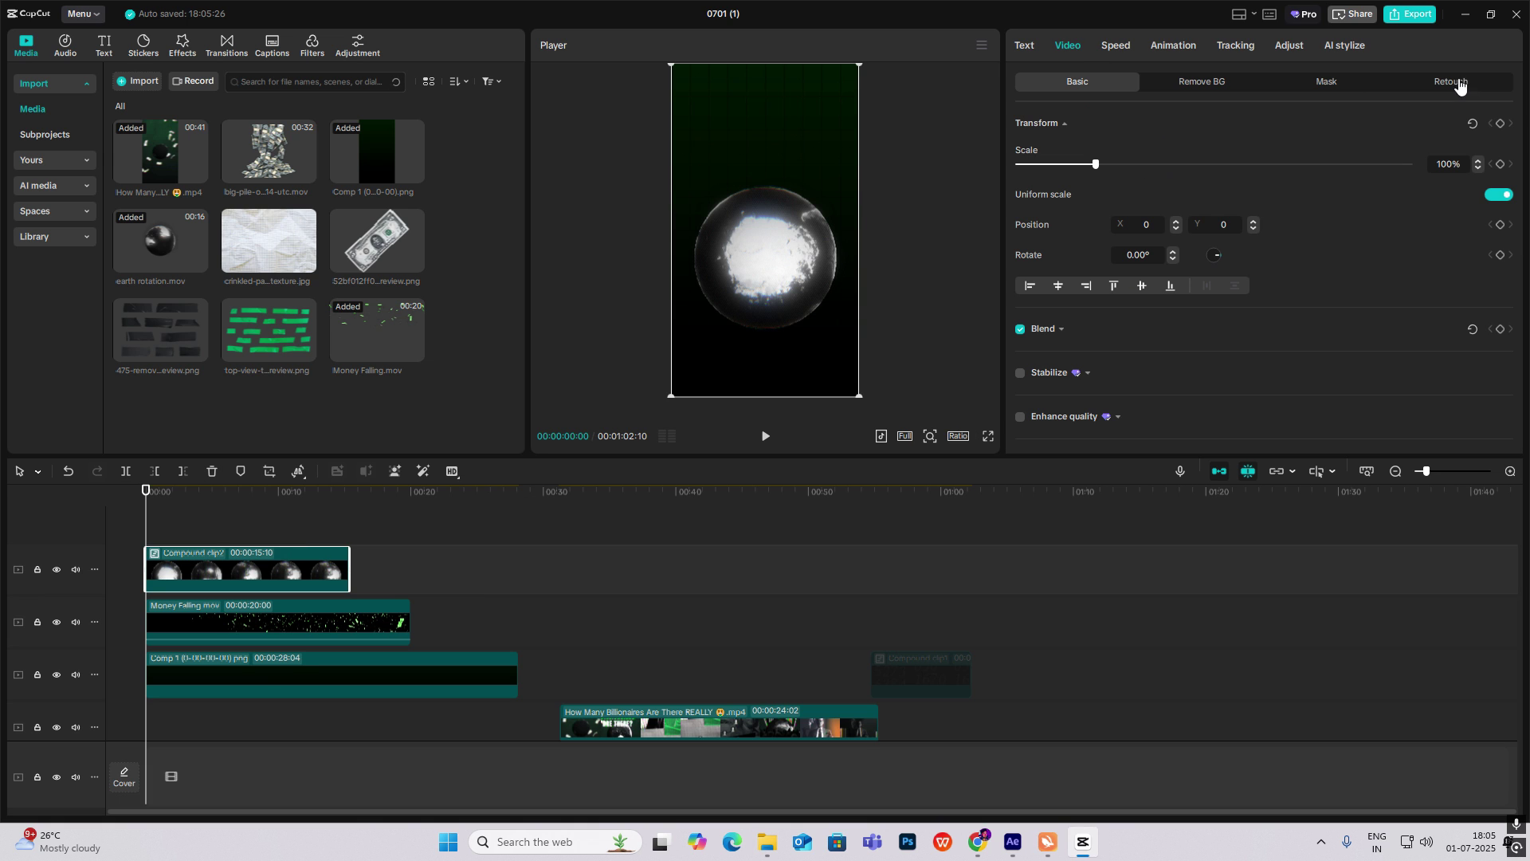
pyautogui.click(1499, 125)
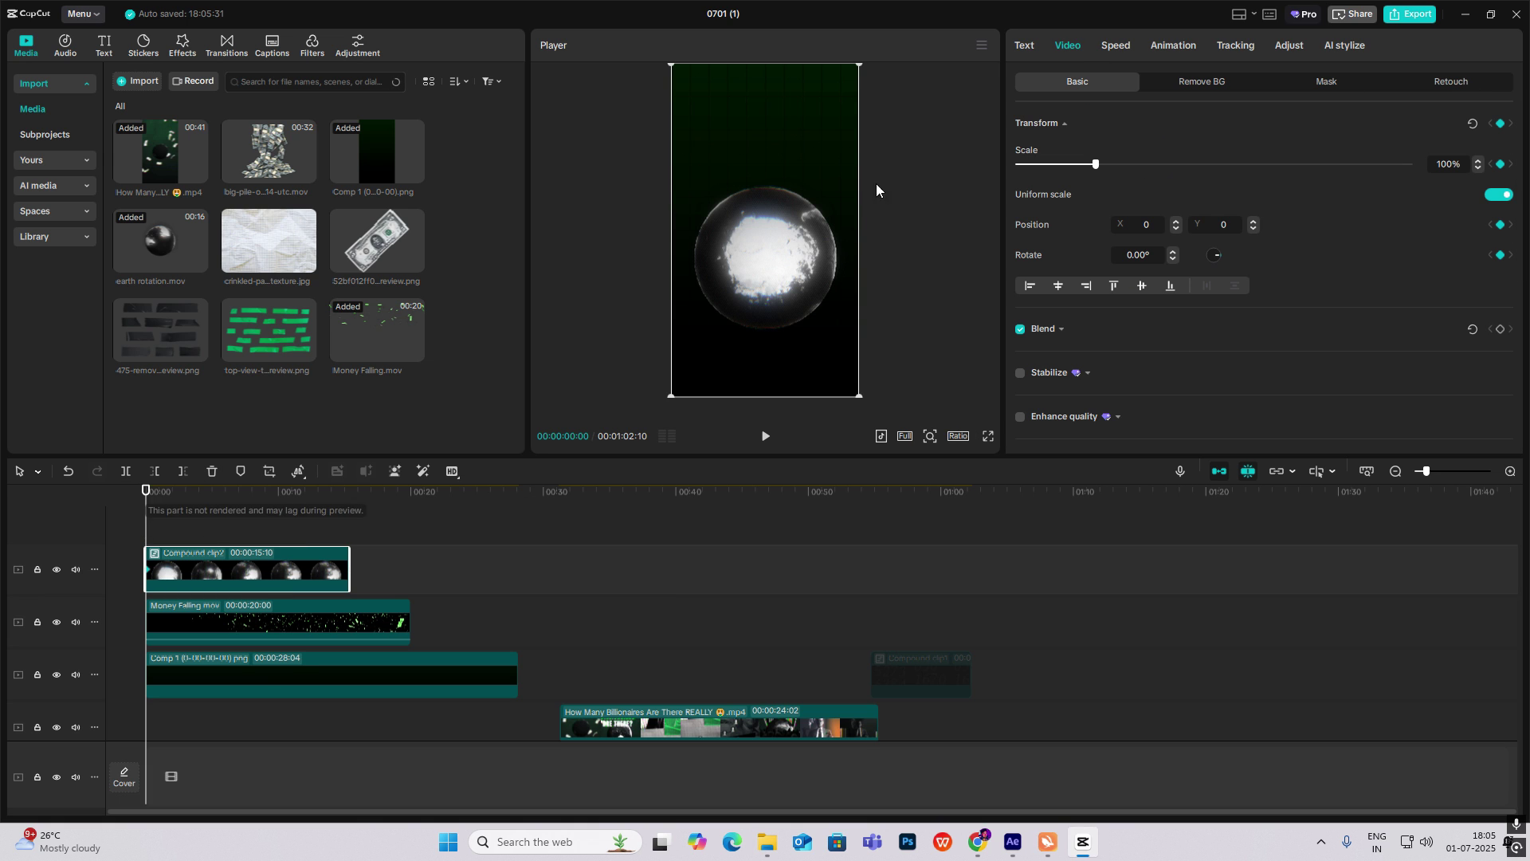
pyautogui.moveTo(859, 66); pyautogui.dragTo(780, 239)
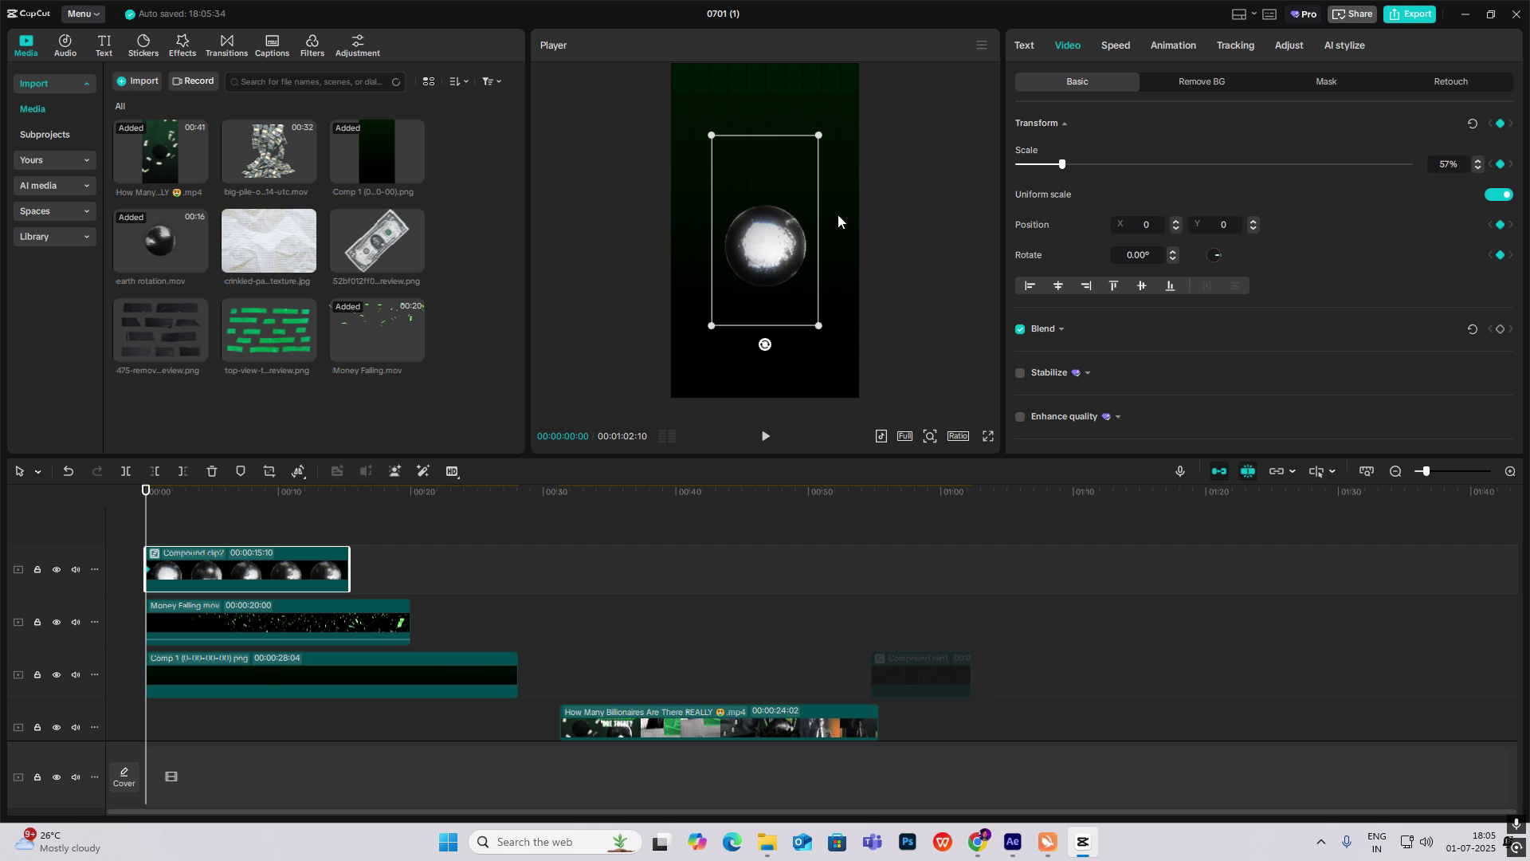
pyautogui.click(783, 279)
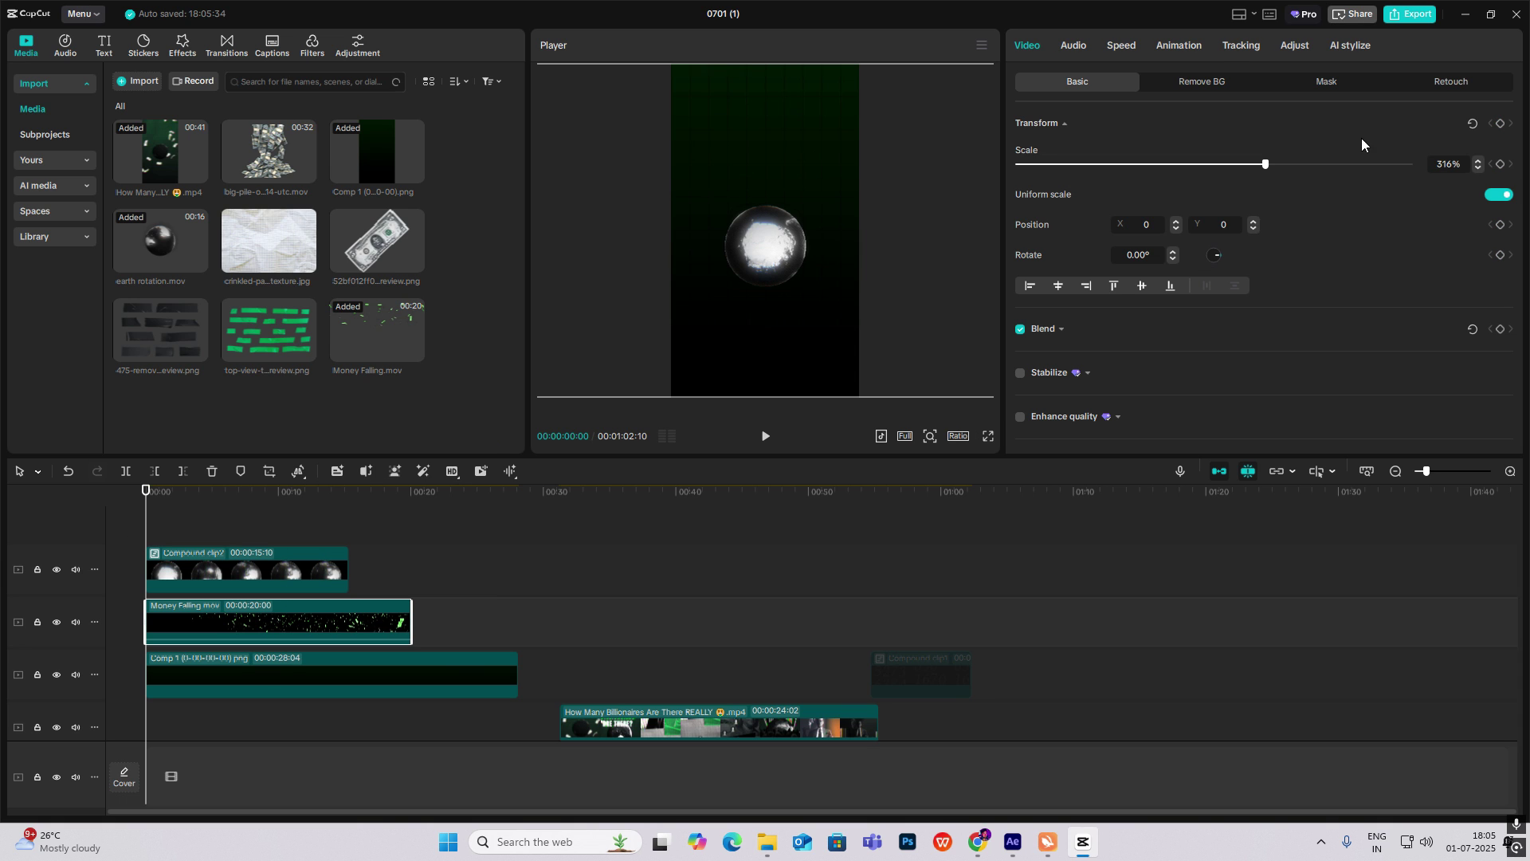
# Add a second transform keyframe to the compound clip at 00:00:02:21 and scale it up to 100%.
pyautogui.click(255, 554)
pyautogui.moveTo(146, 534); pyautogui.dragTo(181, 536)
pyautogui.click(1078, 52)
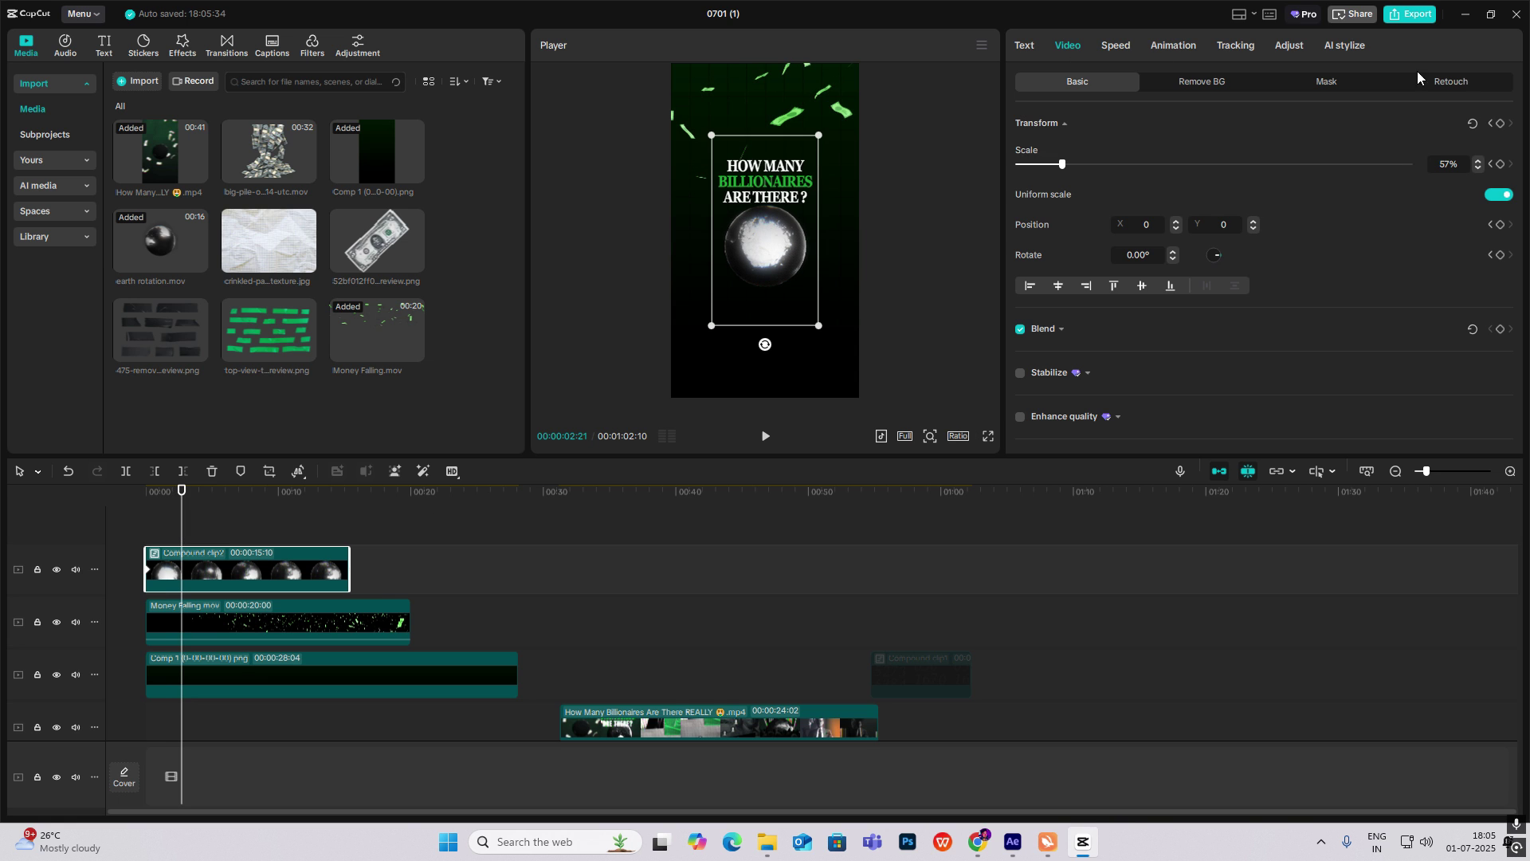
pyautogui.click(1500, 125)
pyautogui.moveTo(818, 343); pyautogui.dragTo(896, 442)
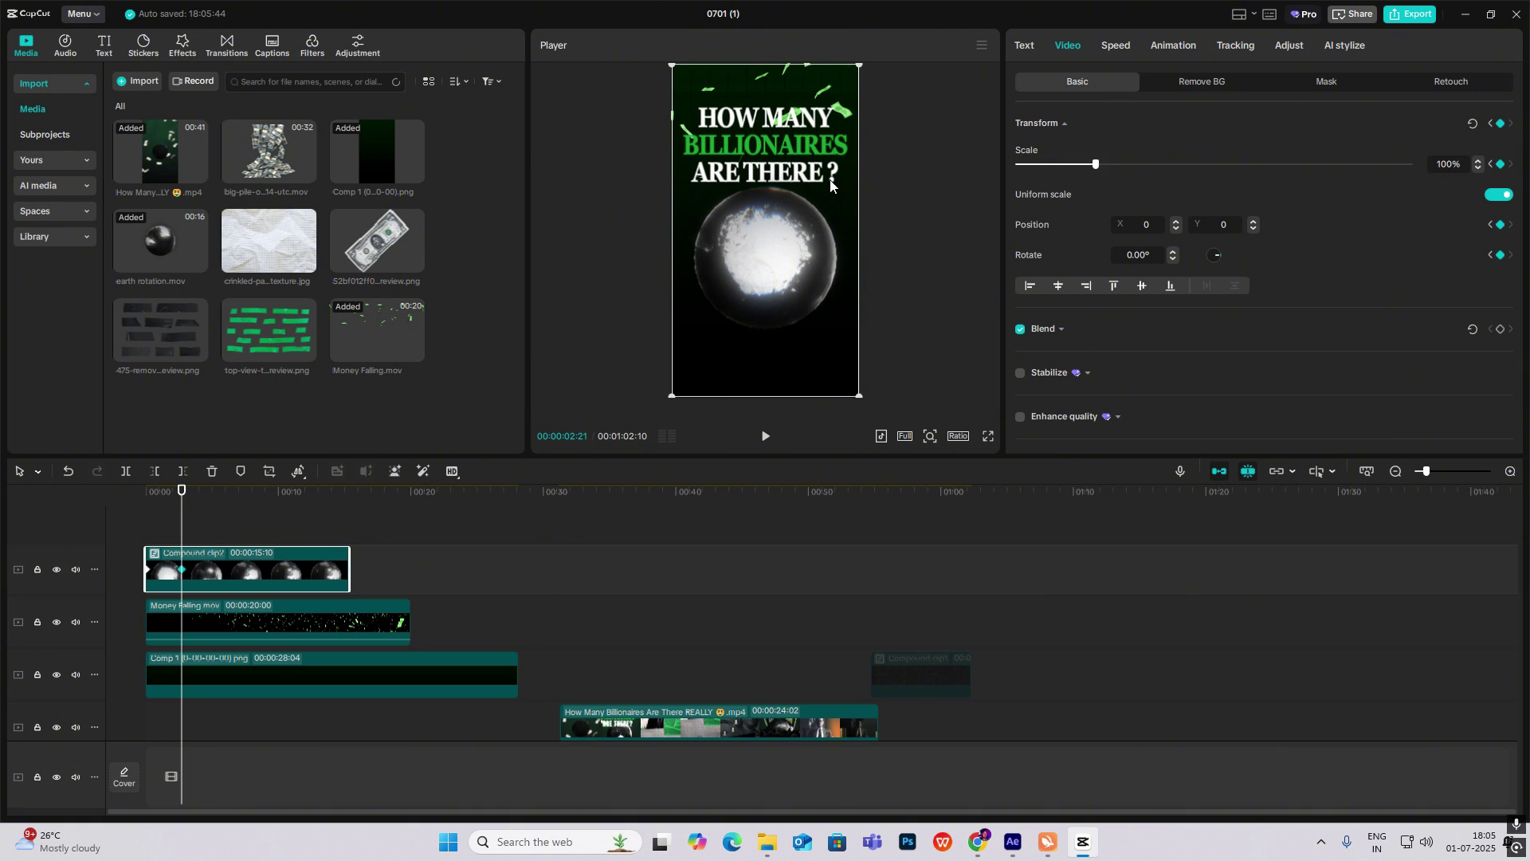
# Open the compound clip's keyframe graph and apply a smooth ease-in, ease-out curve between its two scale keyframes.
pyautogui.hotkey('alt', 'k')
pyautogui.scroll(4, 247, 563)
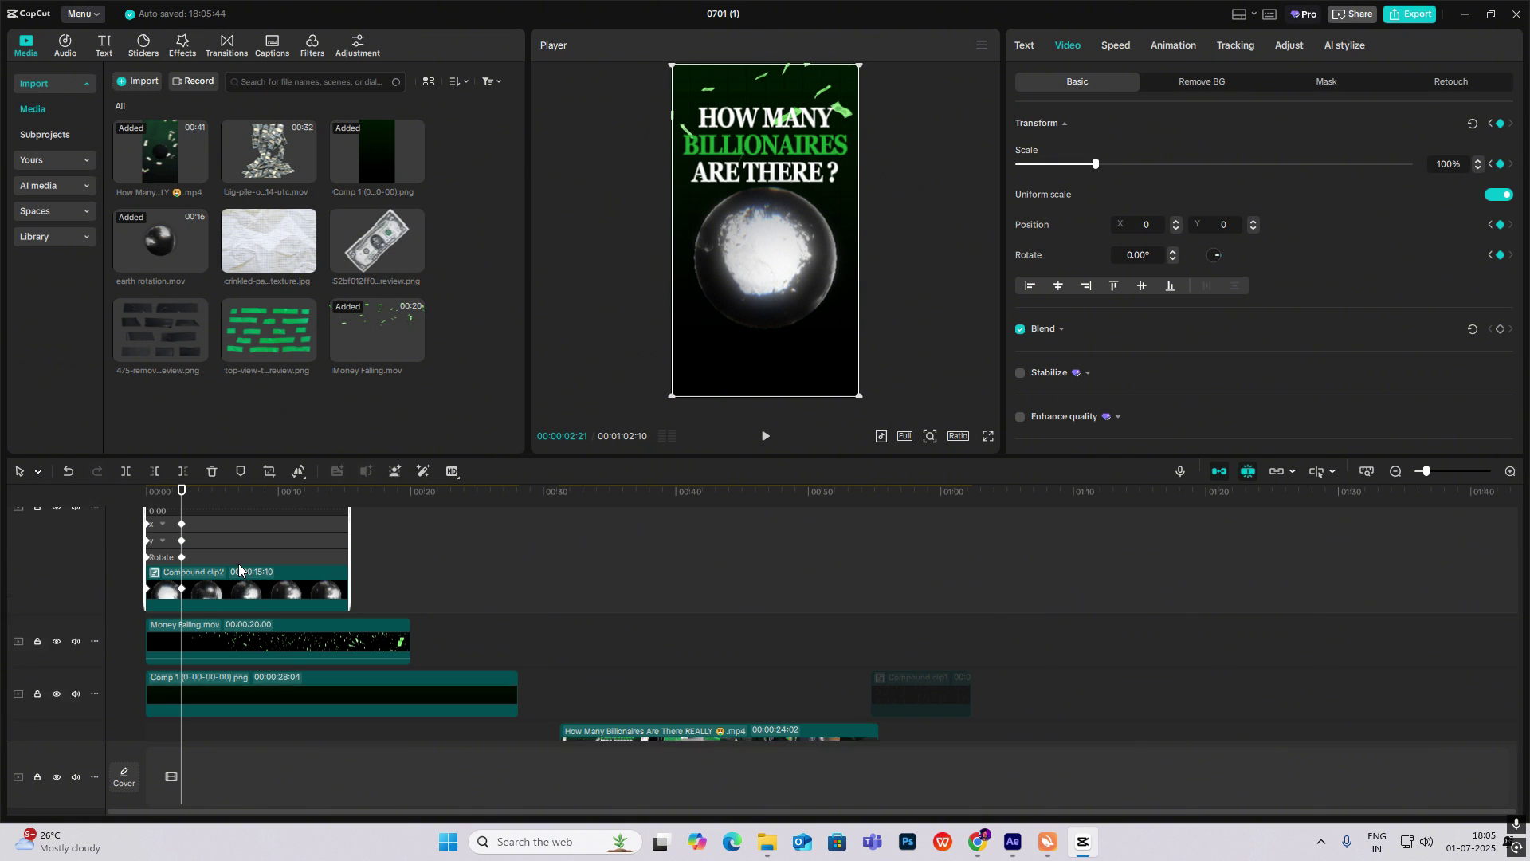
pyautogui.click(1512, 475)
pyautogui.click(1512, 474)
pyautogui.scroll(1, 223, 643)
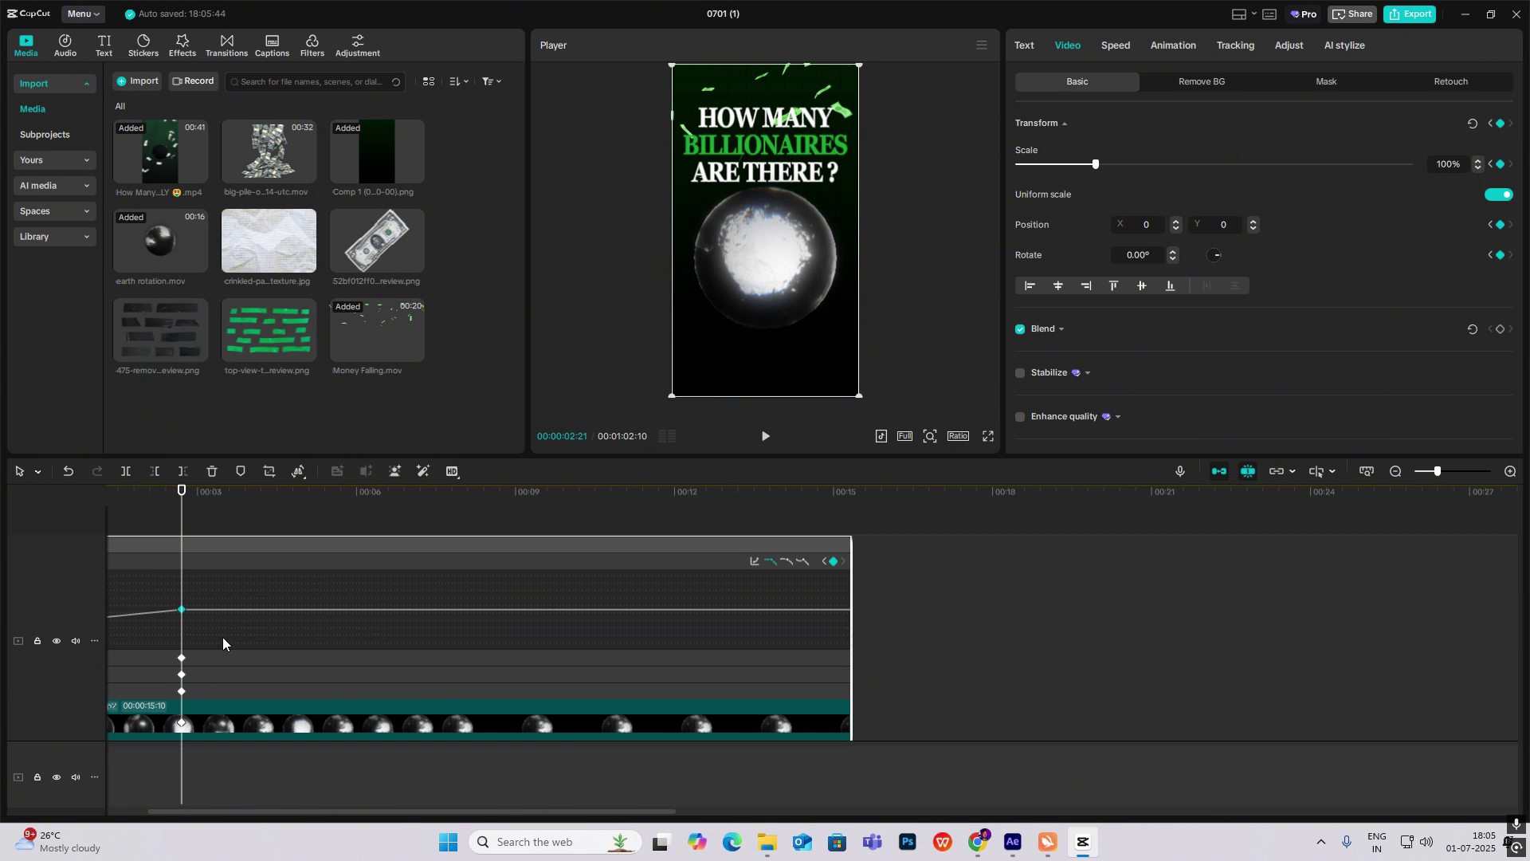
pyautogui.moveTo(182, 498); pyautogui.dragTo(106, 558)
pyautogui.click(209, 617)
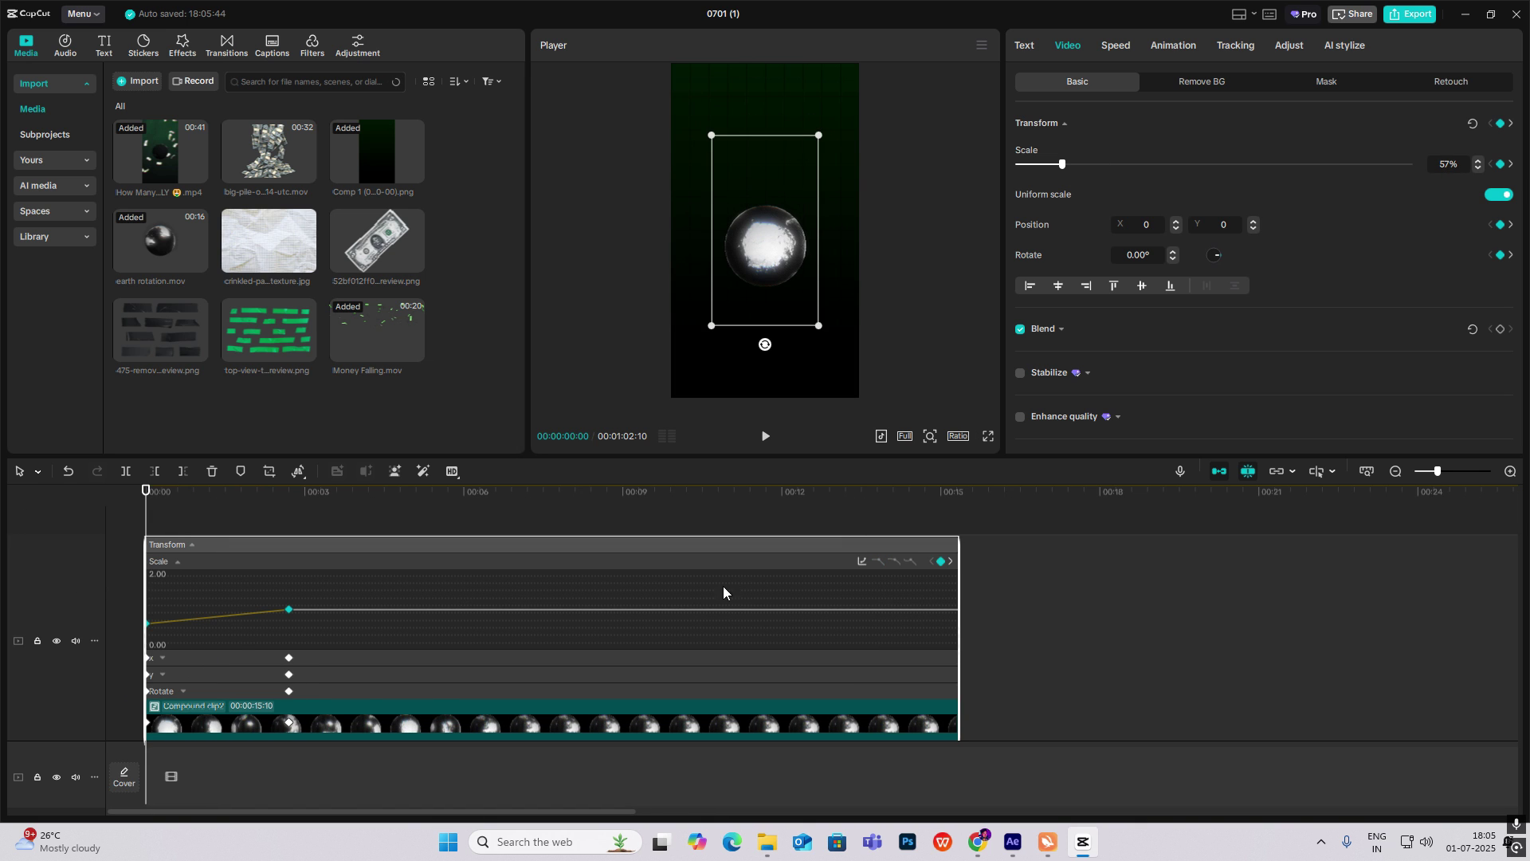
pyautogui.scroll(-1, 855, 562)
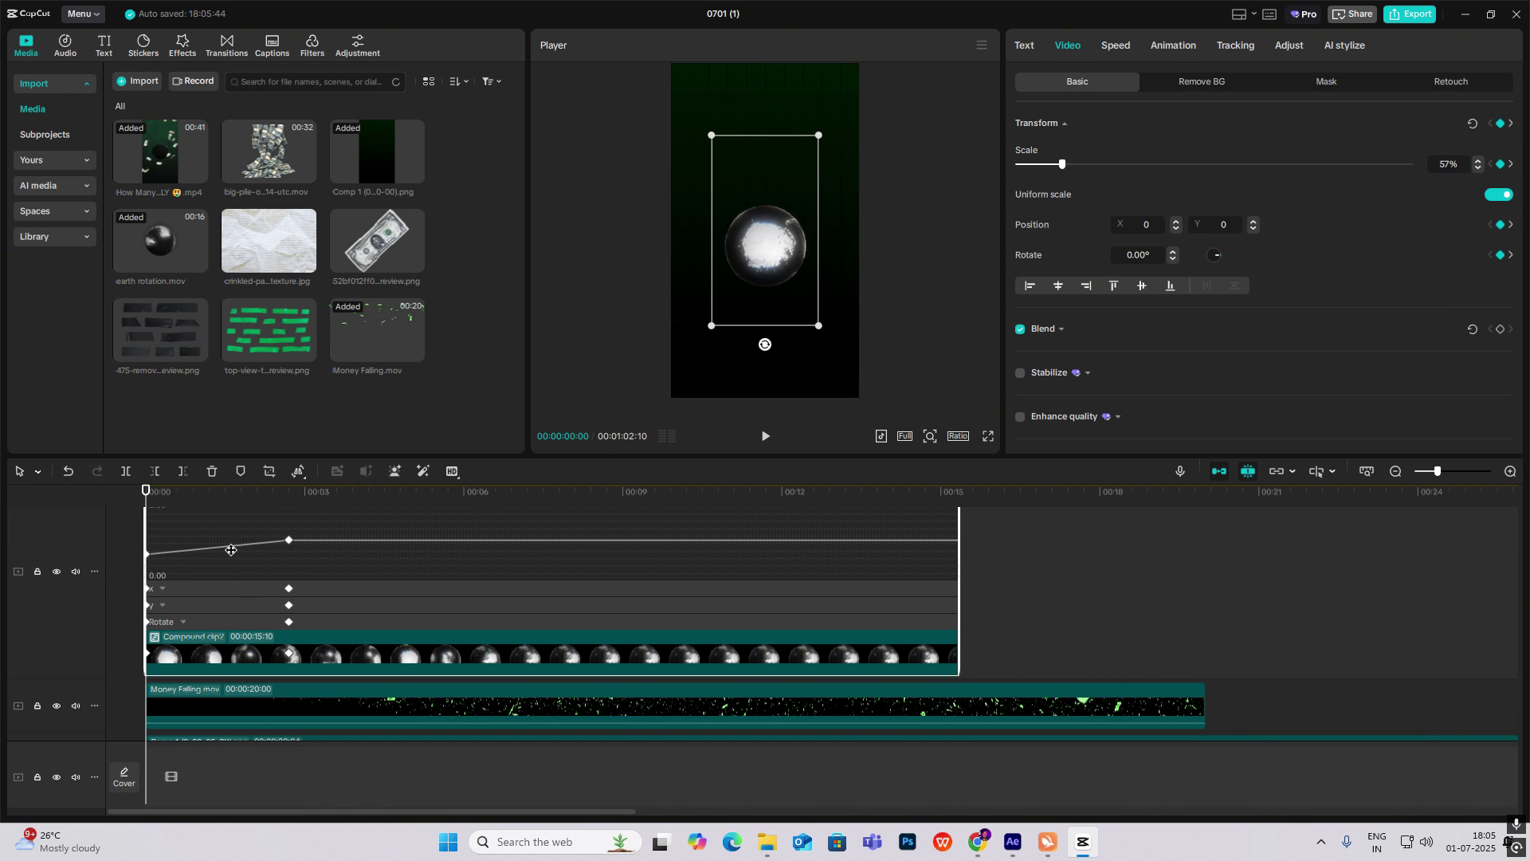
pyautogui.scroll(1, 940, 522)
pyautogui.click(862, 568)
pyautogui.click(1096, 696)
pyautogui.click(1177, 565)
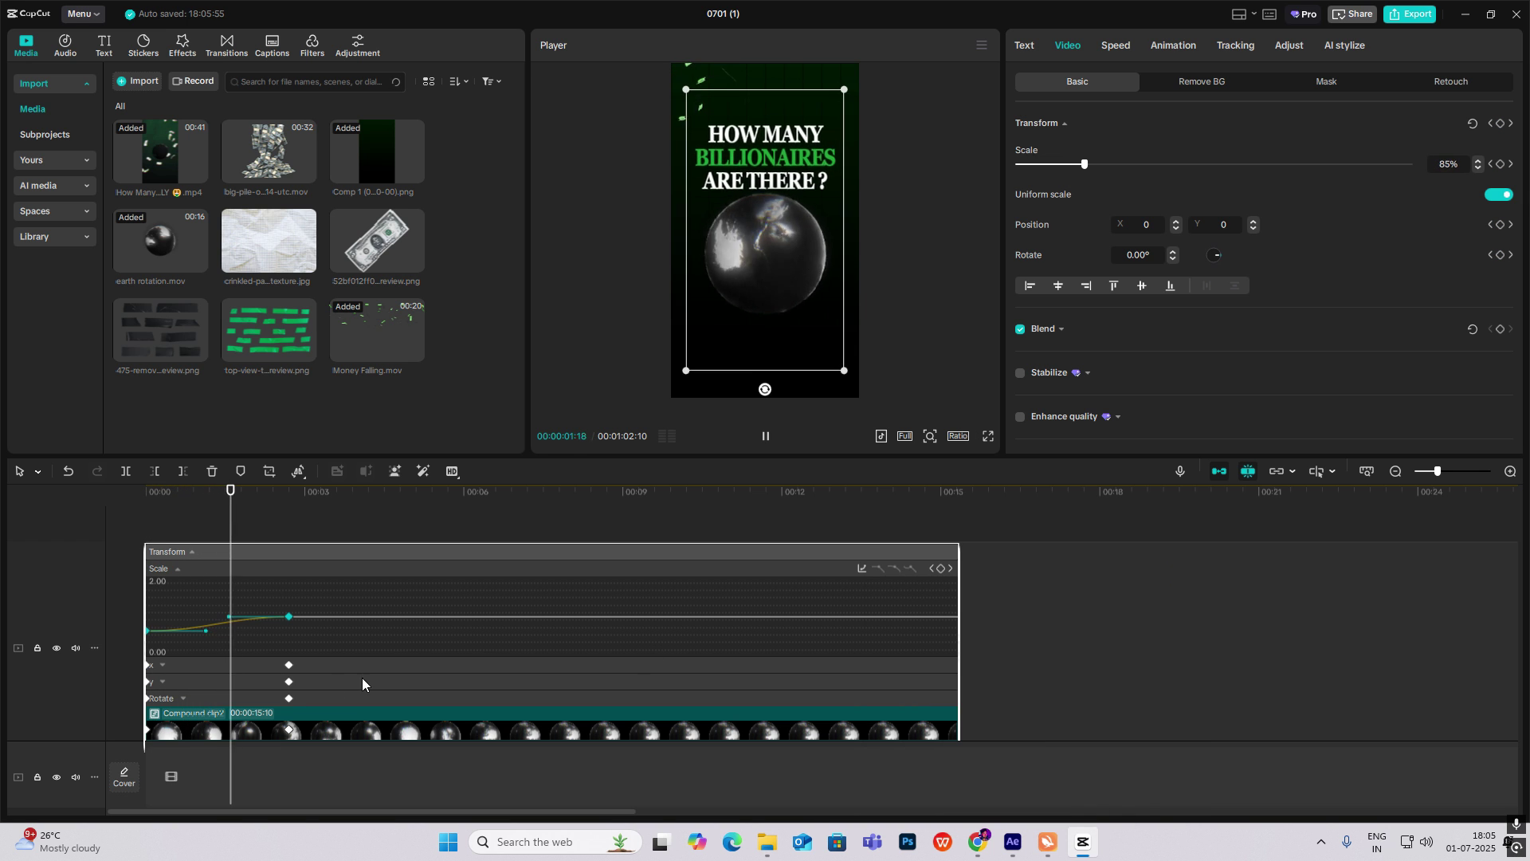
# Play the opening from the timeline's start to check the compound clip's eased scale-up motion.
pyautogui.click(233, 663)
pyautogui.click(227, 680)
pyautogui.click(225, 696)
pyautogui.moveTo(199, 503); pyautogui.dragTo(107, 526)
pyautogui.press('space')
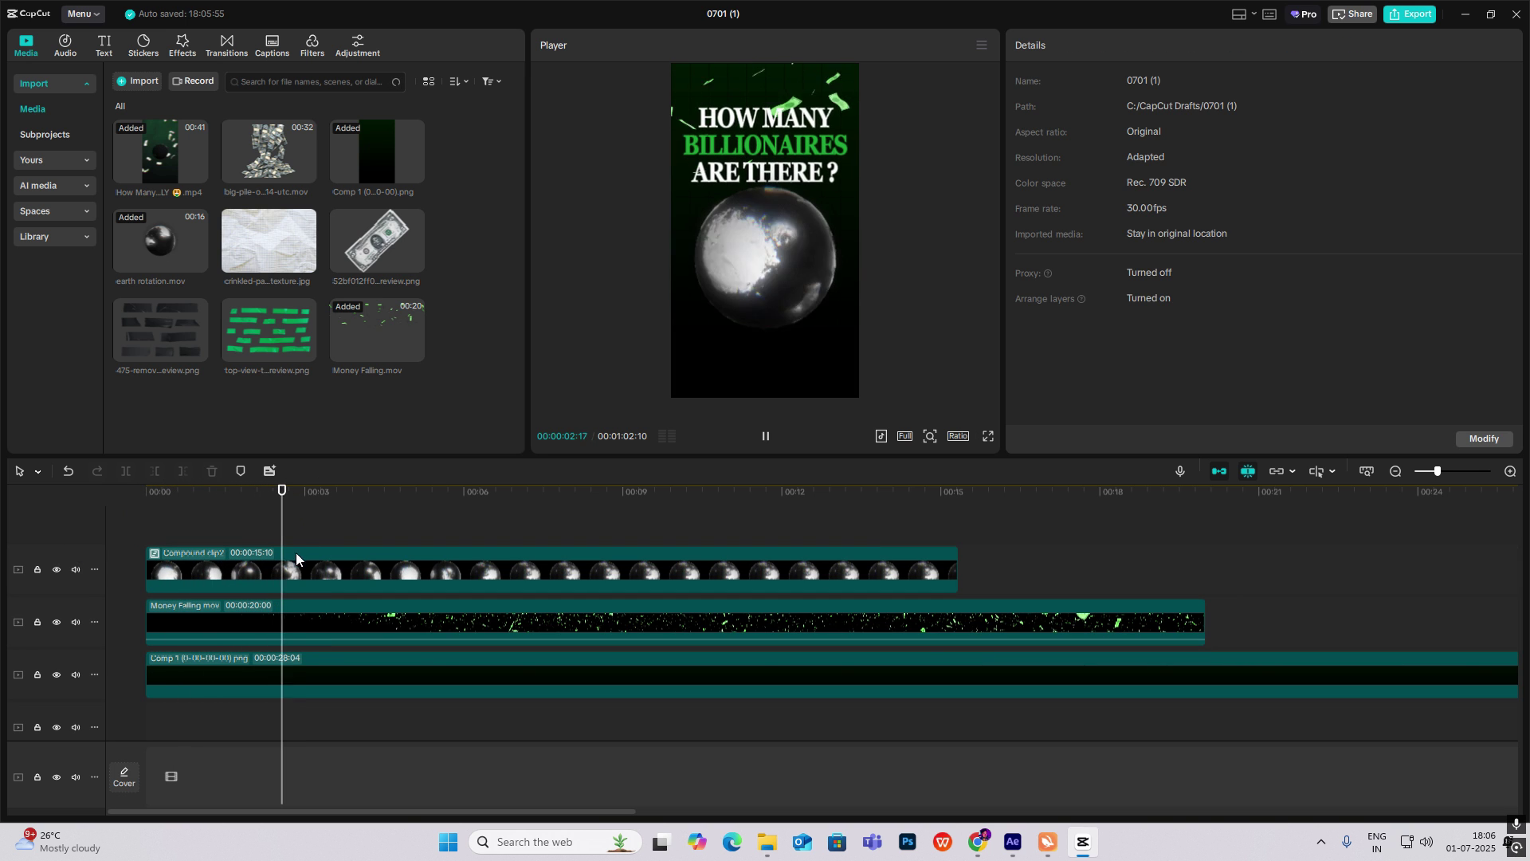
pyautogui.press('space')
# Add a hold keyframe to the compound clip, and at 00:00:06:11 shrink it to 54% and move it off-frame to X -2041, Y 402.
pyautogui.click(318, 577)
pyautogui.press('space')
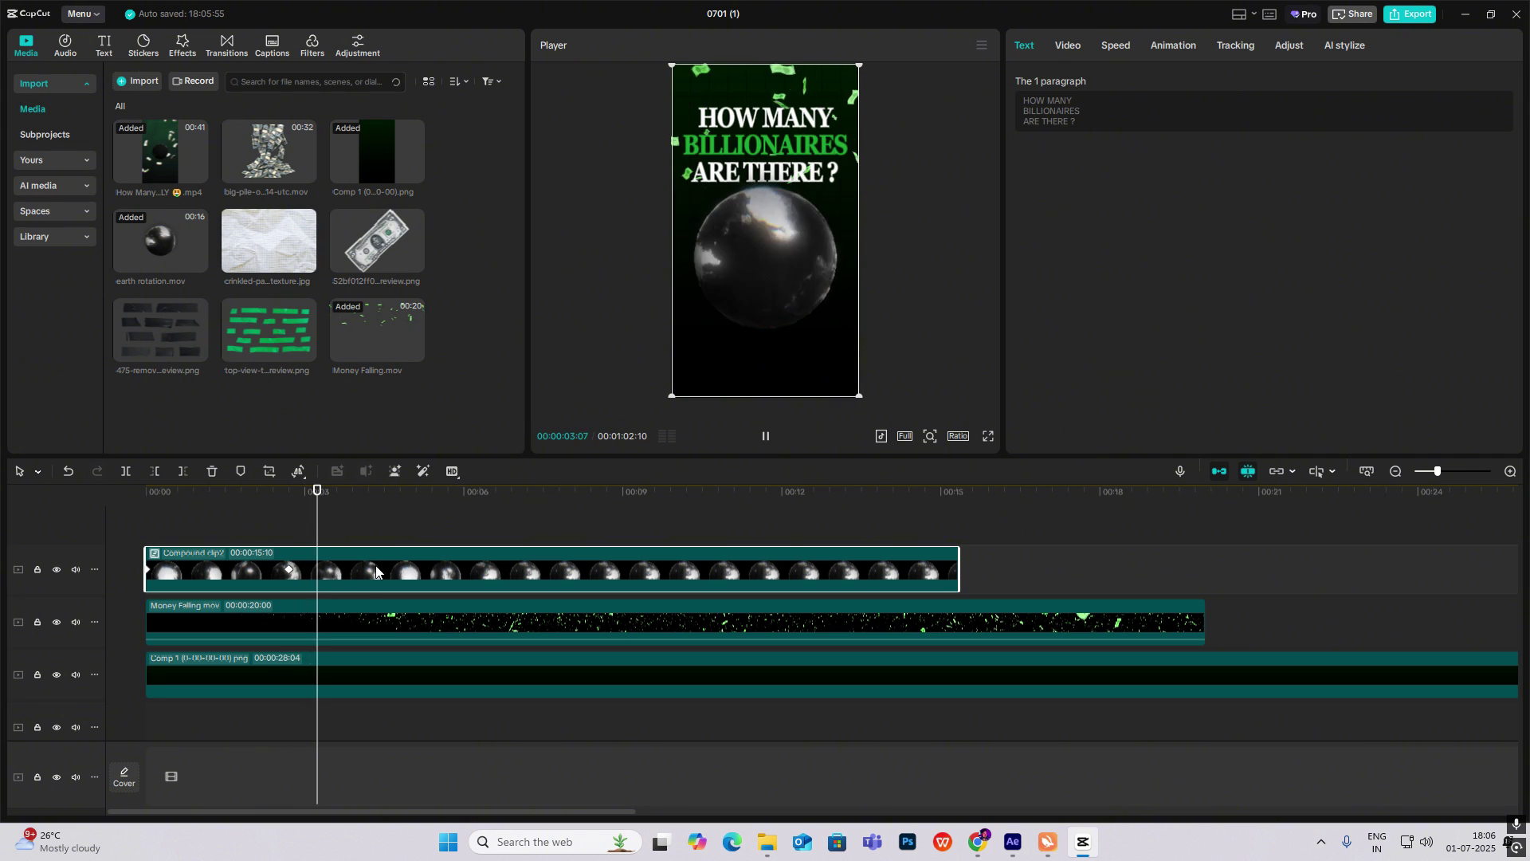
pyautogui.press('space')
pyautogui.click(1068, 48)
pyautogui.click(1500, 123)
pyautogui.moveTo(392, 519); pyautogui.dragTo(483, 518)
pyautogui.moveTo(816, 298); pyautogui.dragTo(629, 255)
pyautogui.moveTo(680, 360); pyautogui.dragTo(623, 231)
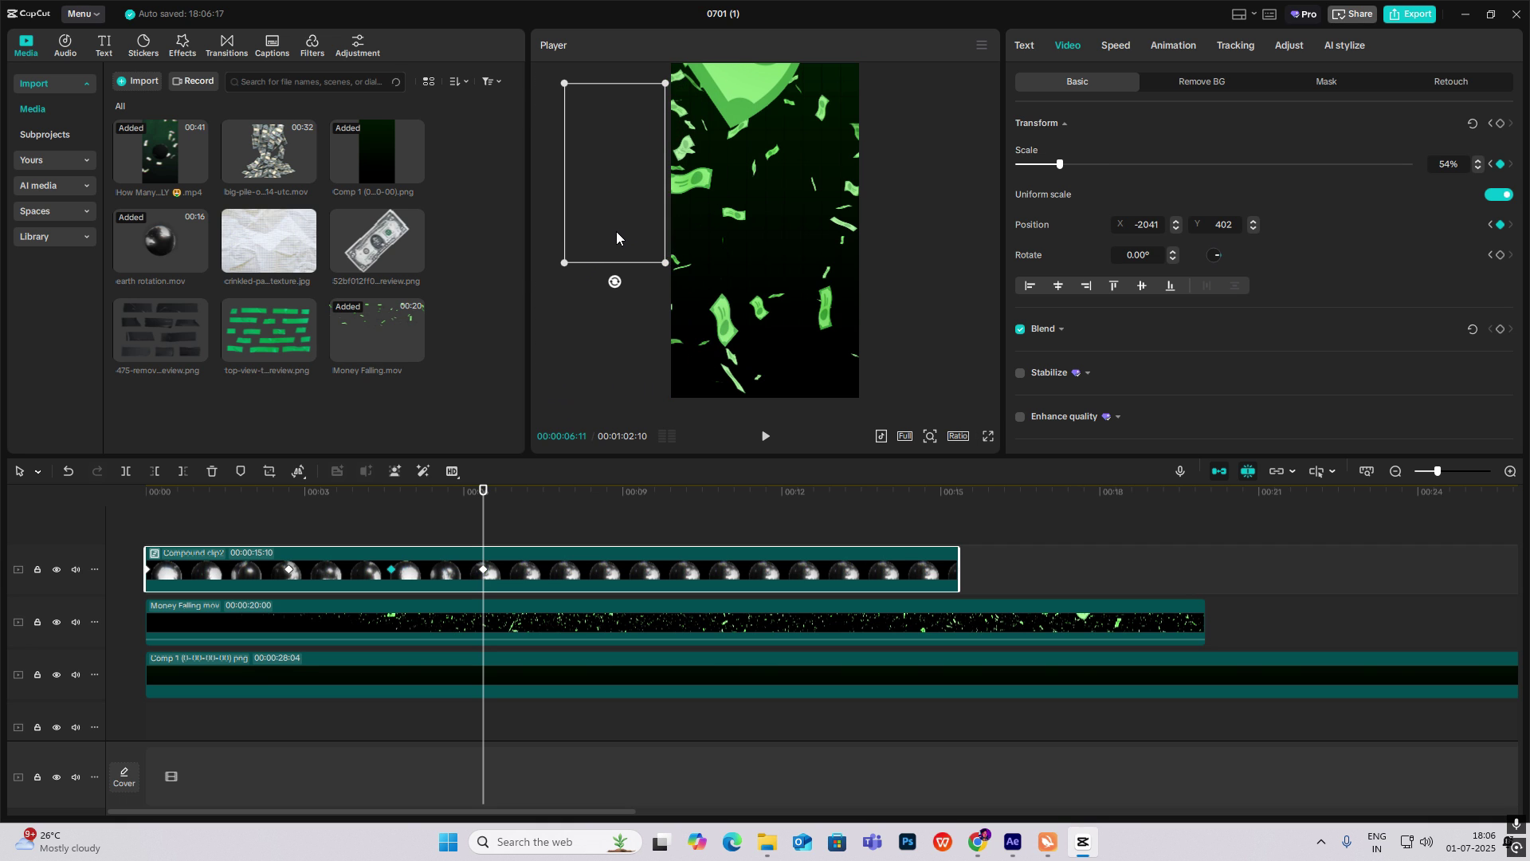
# Open the compound clip's keyframe graph and apply the Ease preset curve to its final Y position segment.
pyautogui.click(400, 524)
pyautogui.moveTo(400, 525); pyautogui.dragTo(487, 570)
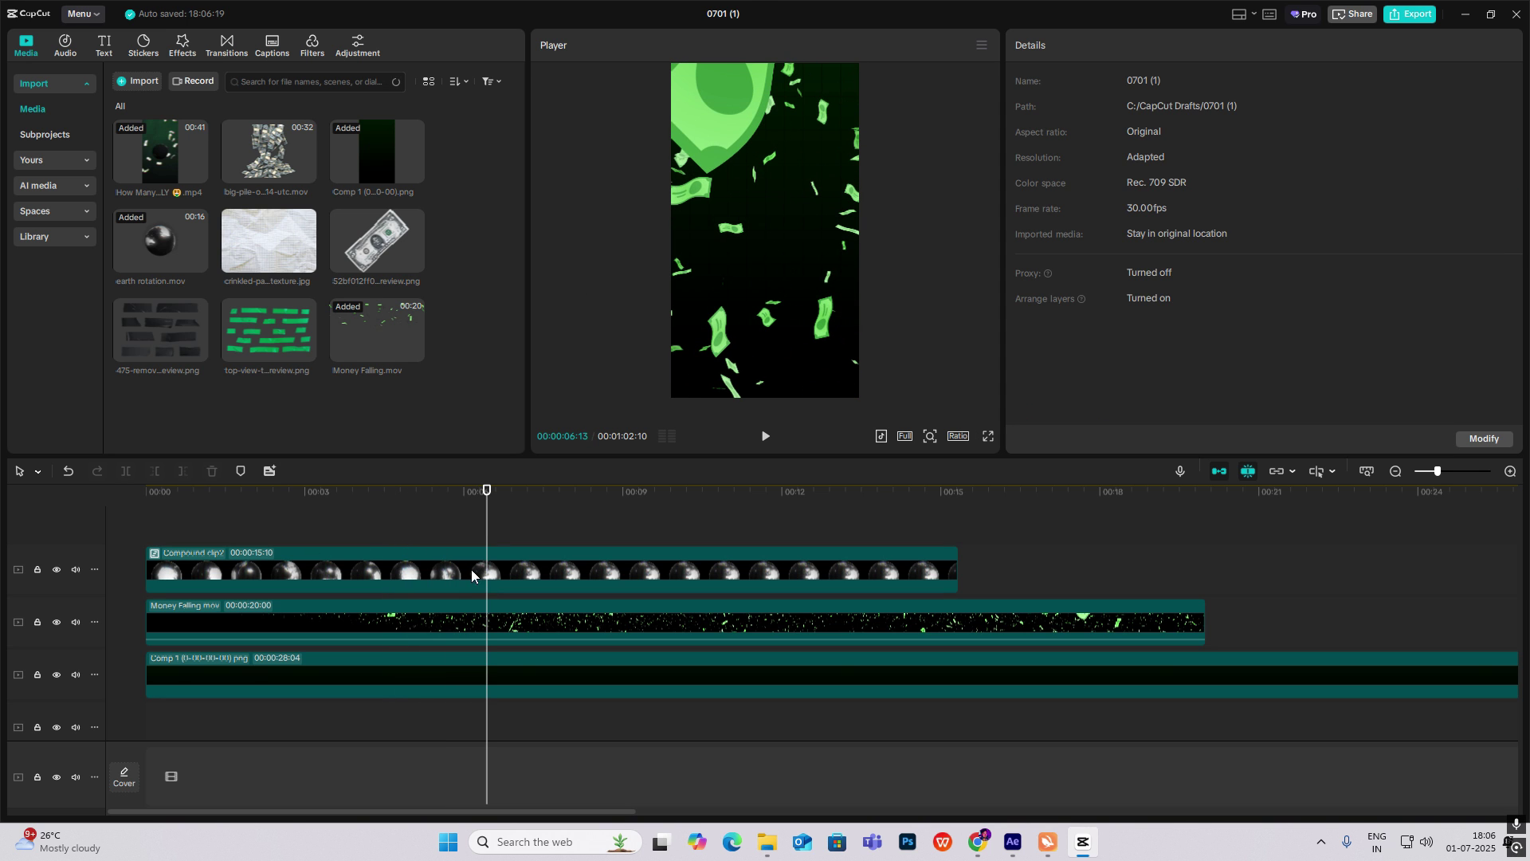
pyautogui.click(486, 570)
pyautogui.hotkey('alt', 'k')
pyautogui.scroll(2, 556, 613)
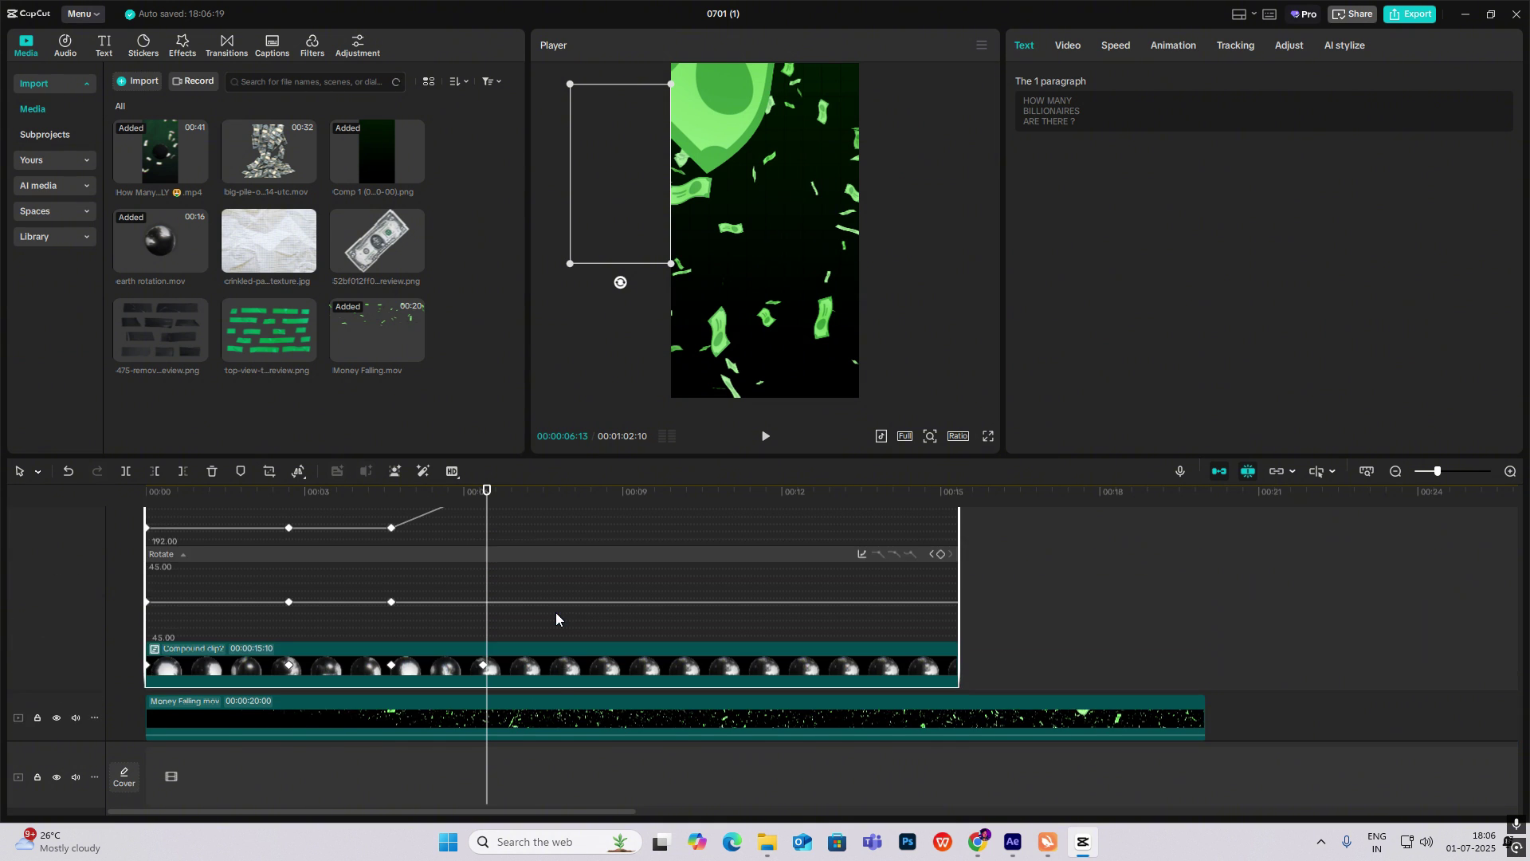
pyautogui.click(435, 587)
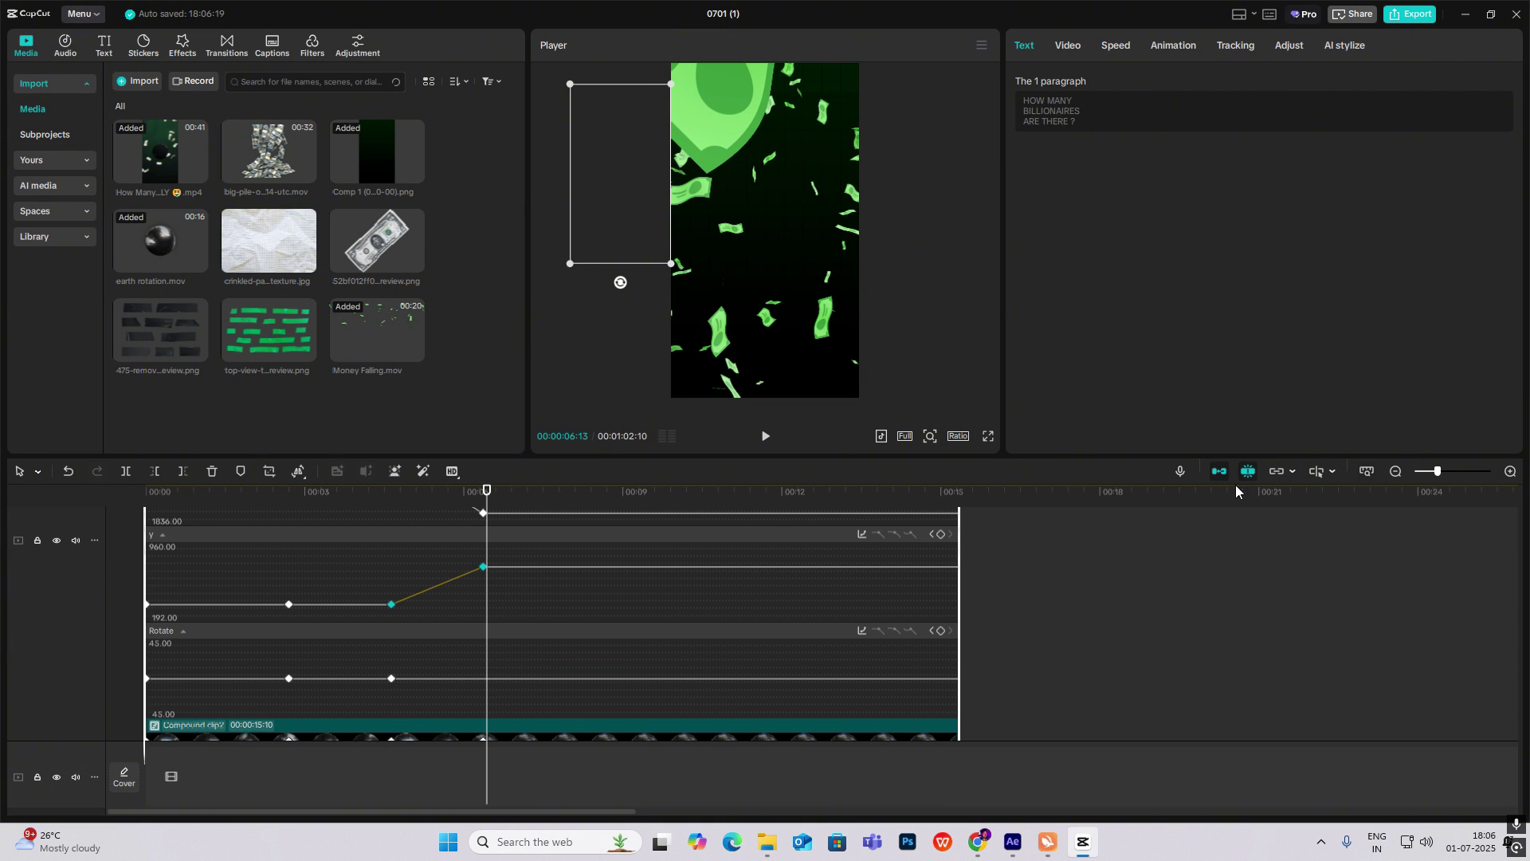
pyautogui.click(864, 535)
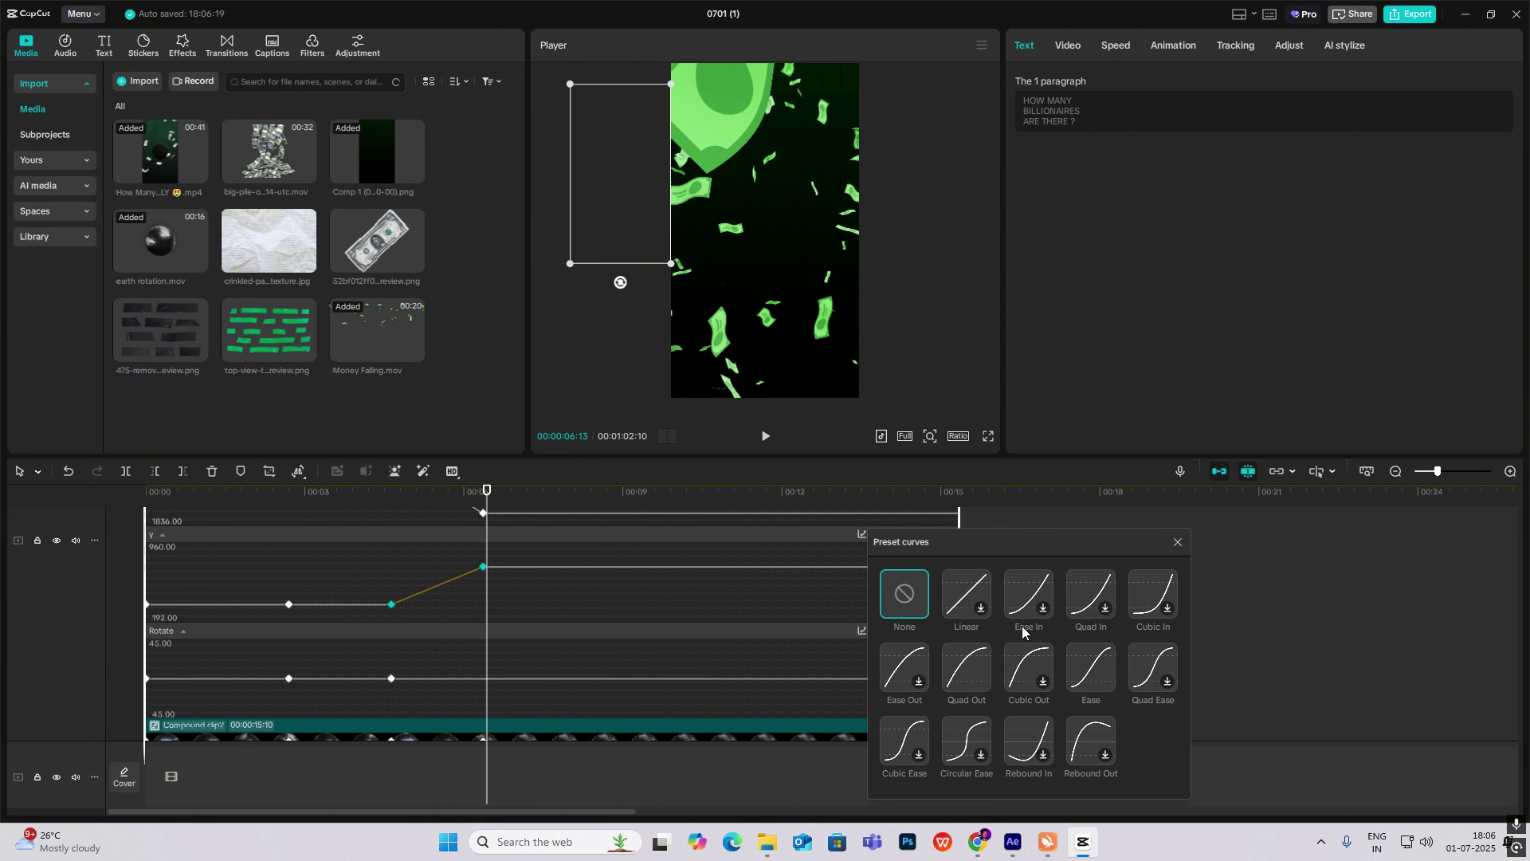
pyautogui.click(1092, 668)
pyautogui.click(1179, 542)
# Apply the Ease preset curve to the compound clip's final X position segment and play back its exit motion.
pyautogui.scroll(2, 446, 630)
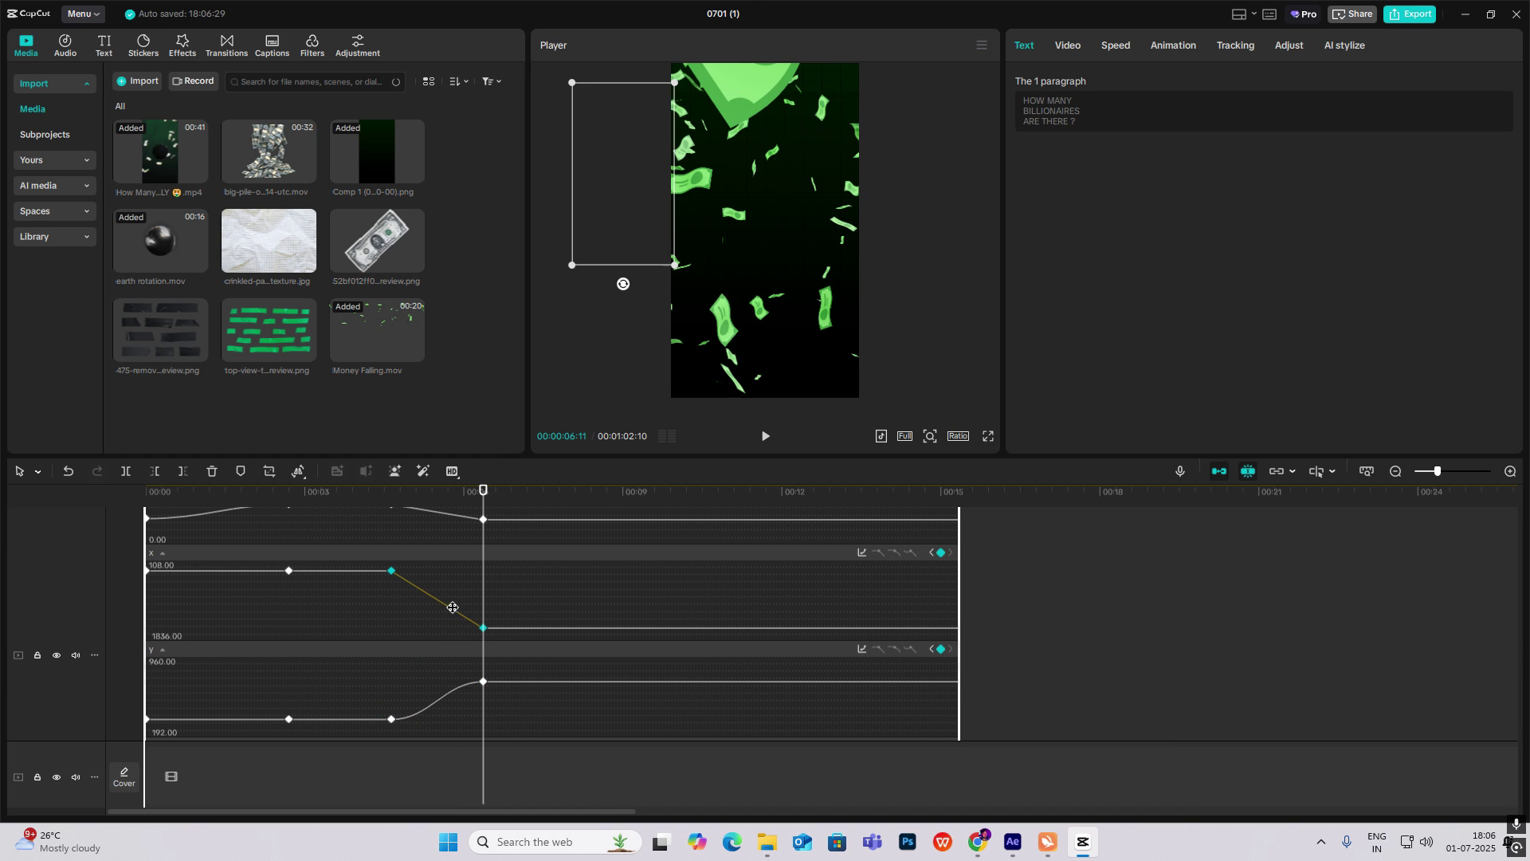
pyautogui.click(862, 552)
pyautogui.click(1091, 685)
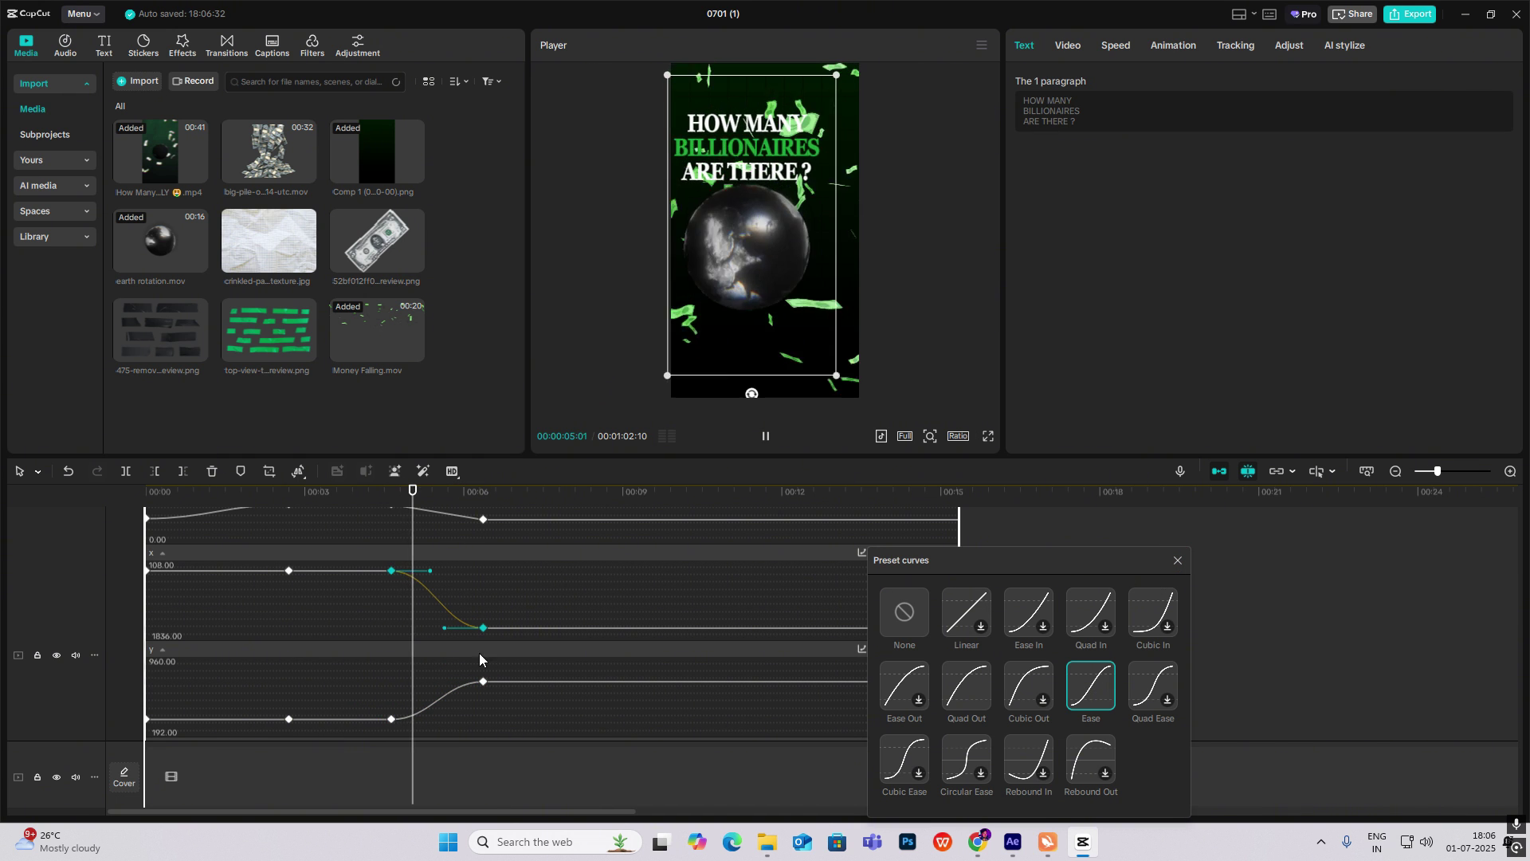
pyautogui.scroll(2, 480, 655)
pyautogui.click(448, 612)
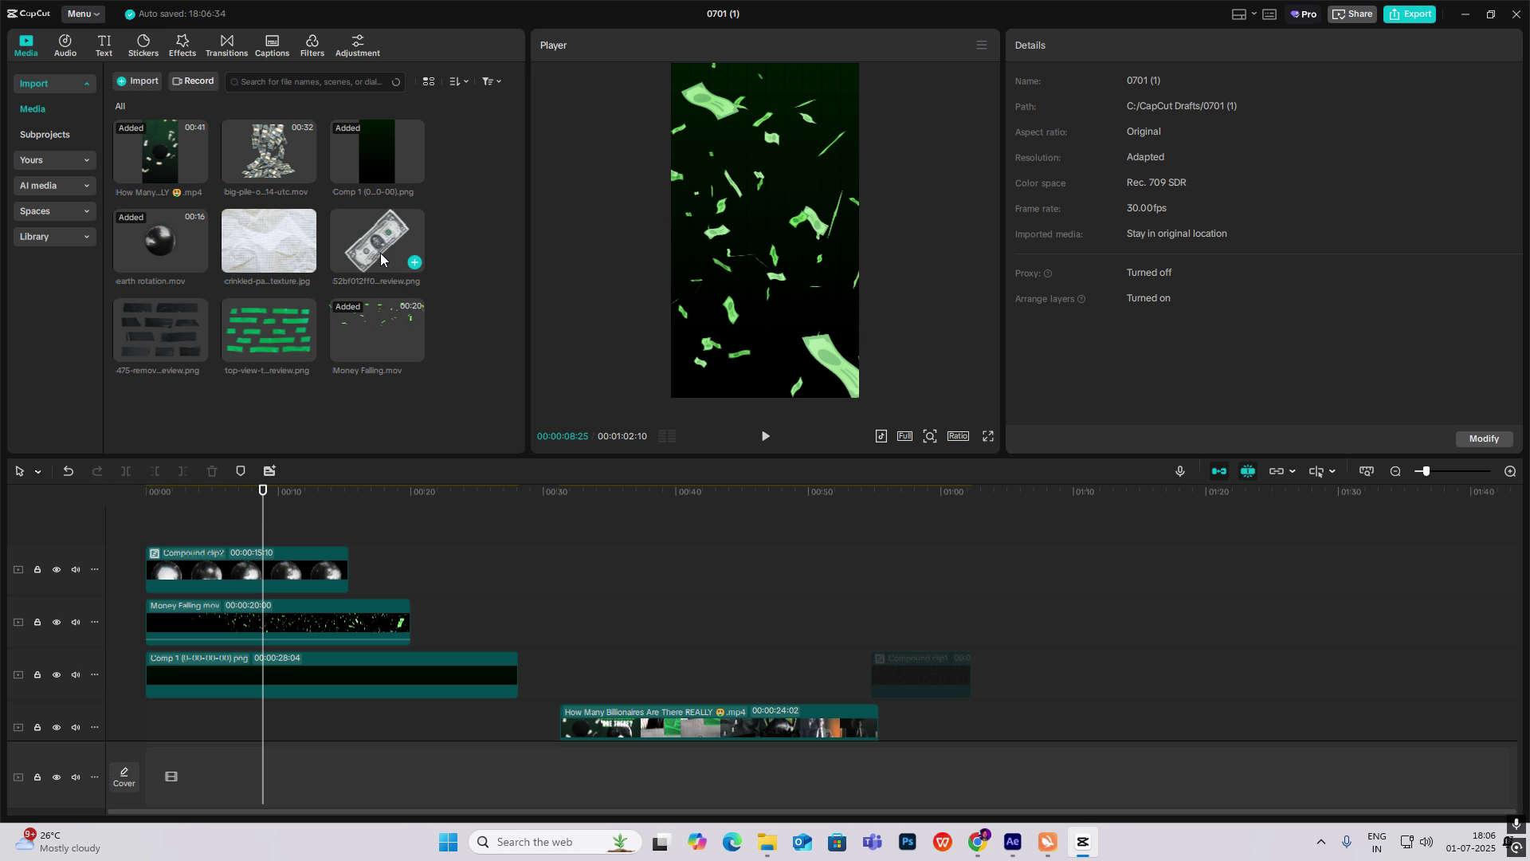
# Place the dollar bill image above the compound clip, compare with the reference video, and extend the bill to the compound clip's end.
pyautogui.moveTo(374, 251); pyautogui.dragTo(284, 568)
pyautogui.moveTo(771, 359); pyautogui.dragTo(875, 299)
pyautogui.scroll(-2, 704, 731)
pyautogui.click(671, 731)
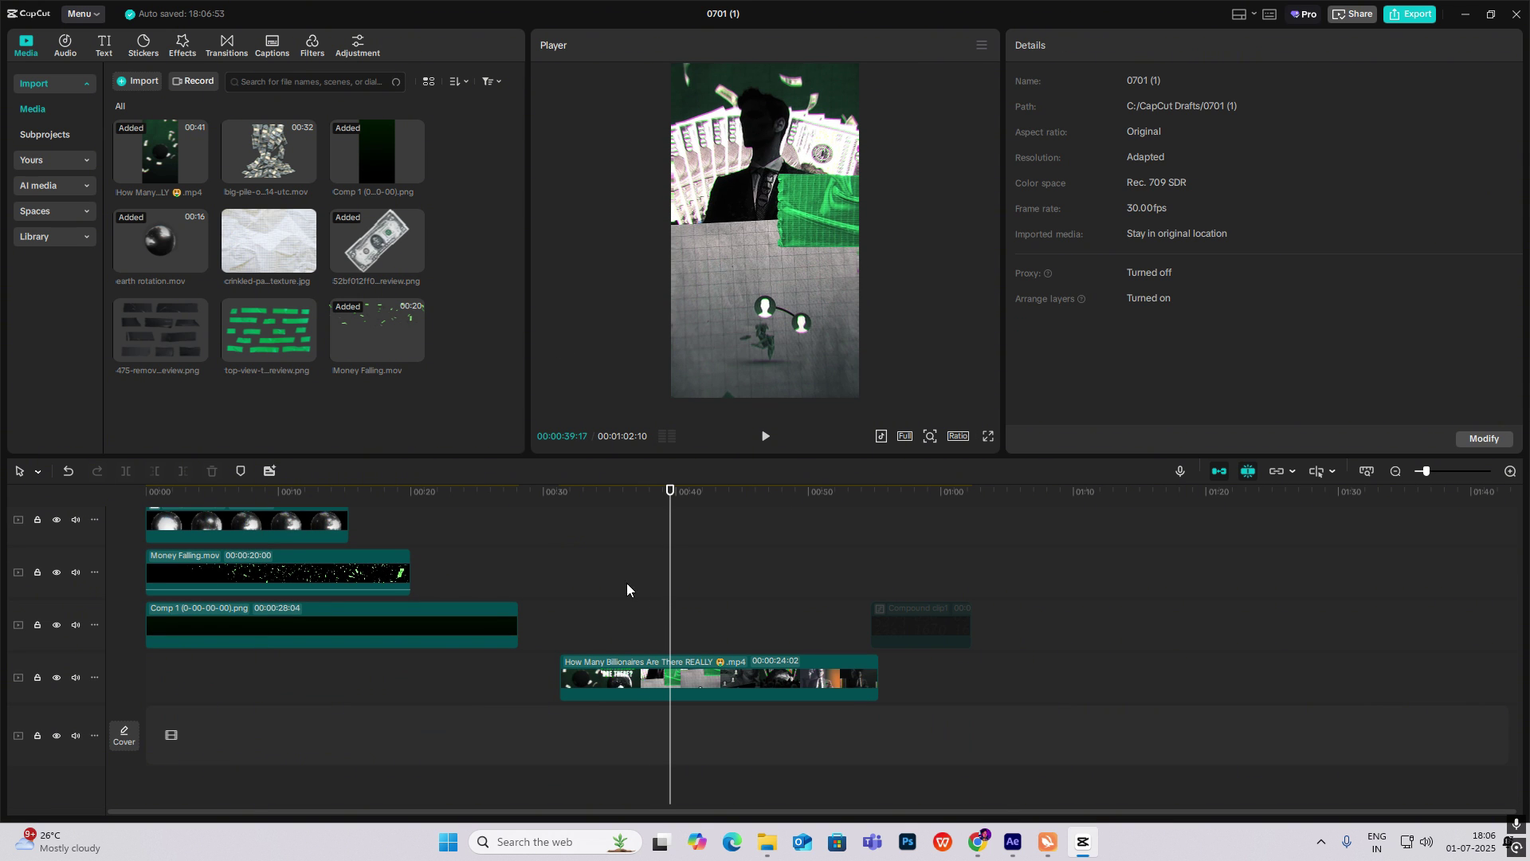
pyautogui.moveTo(669, 590); pyautogui.dragTo(349, 569)
pyautogui.scroll(2, 309, 567)
# Duplicate the dollar bill onto further tracks and move and rotate the copies into an overlapping fan of five bills.
pyautogui.click(292, 564)
pyautogui.hotkey('ctrl', 'c')
pyautogui.hotkey('ctrl', 'v')
pyautogui.moveTo(755, 253); pyautogui.dragTo(797, 263)
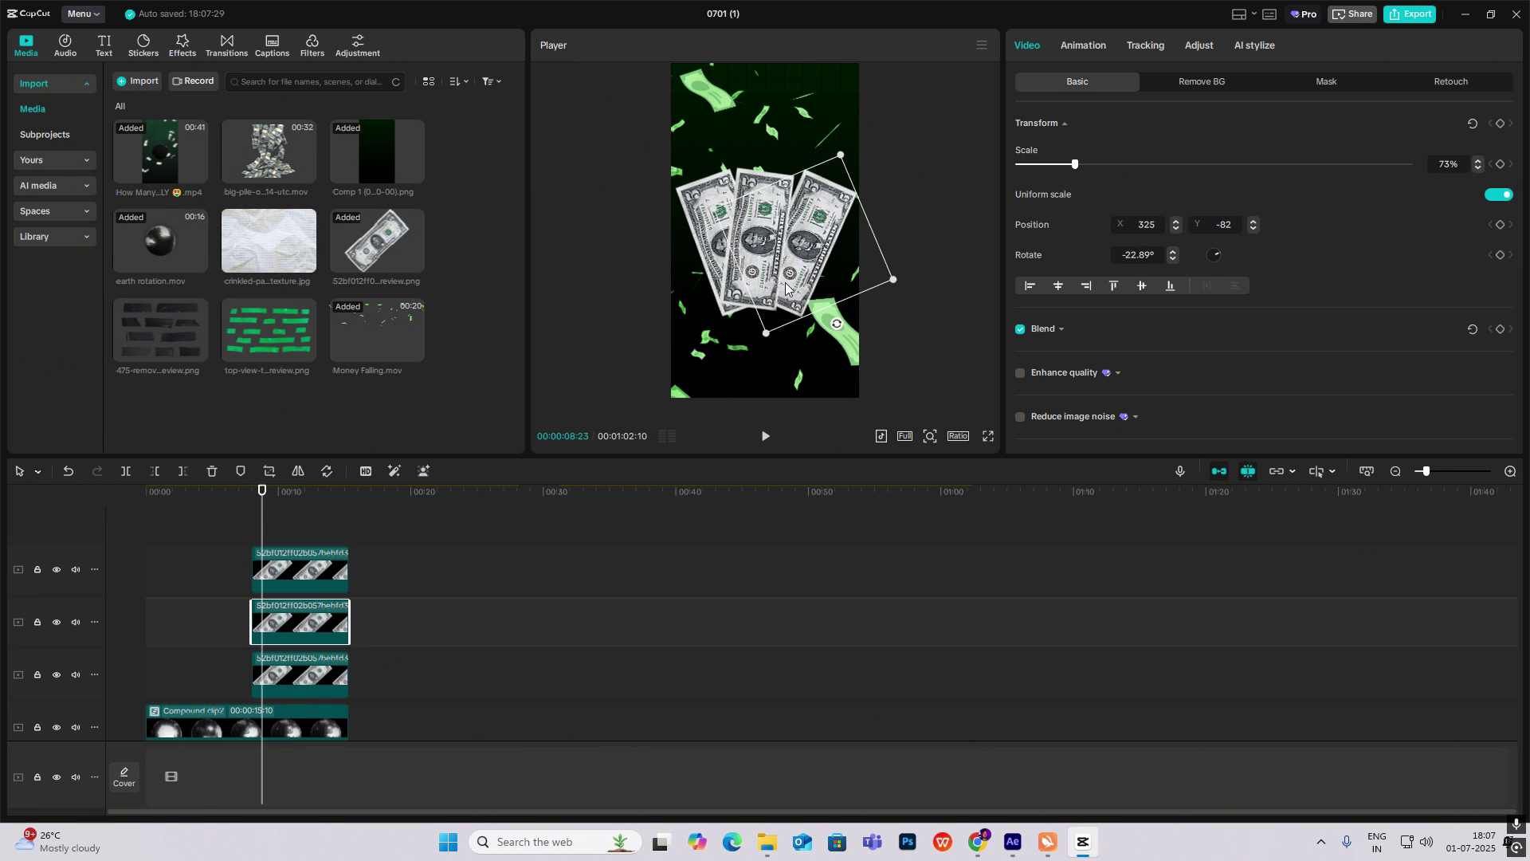
pyautogui.hotkey('ctrl', 'v')
pyautogui.click(755, 254)
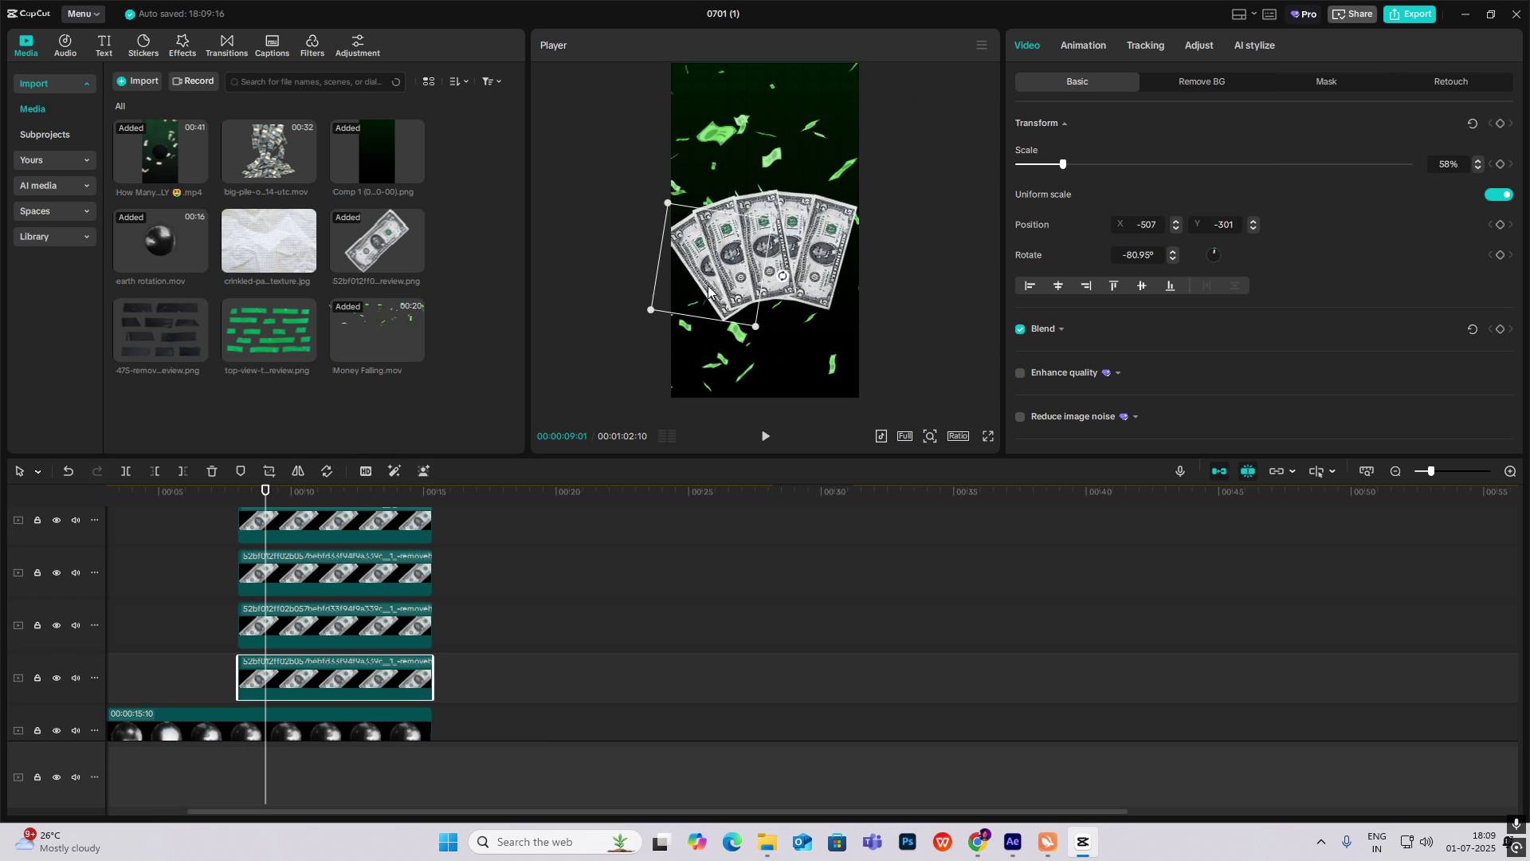
pyautogui.scroll(1, 452, 599)
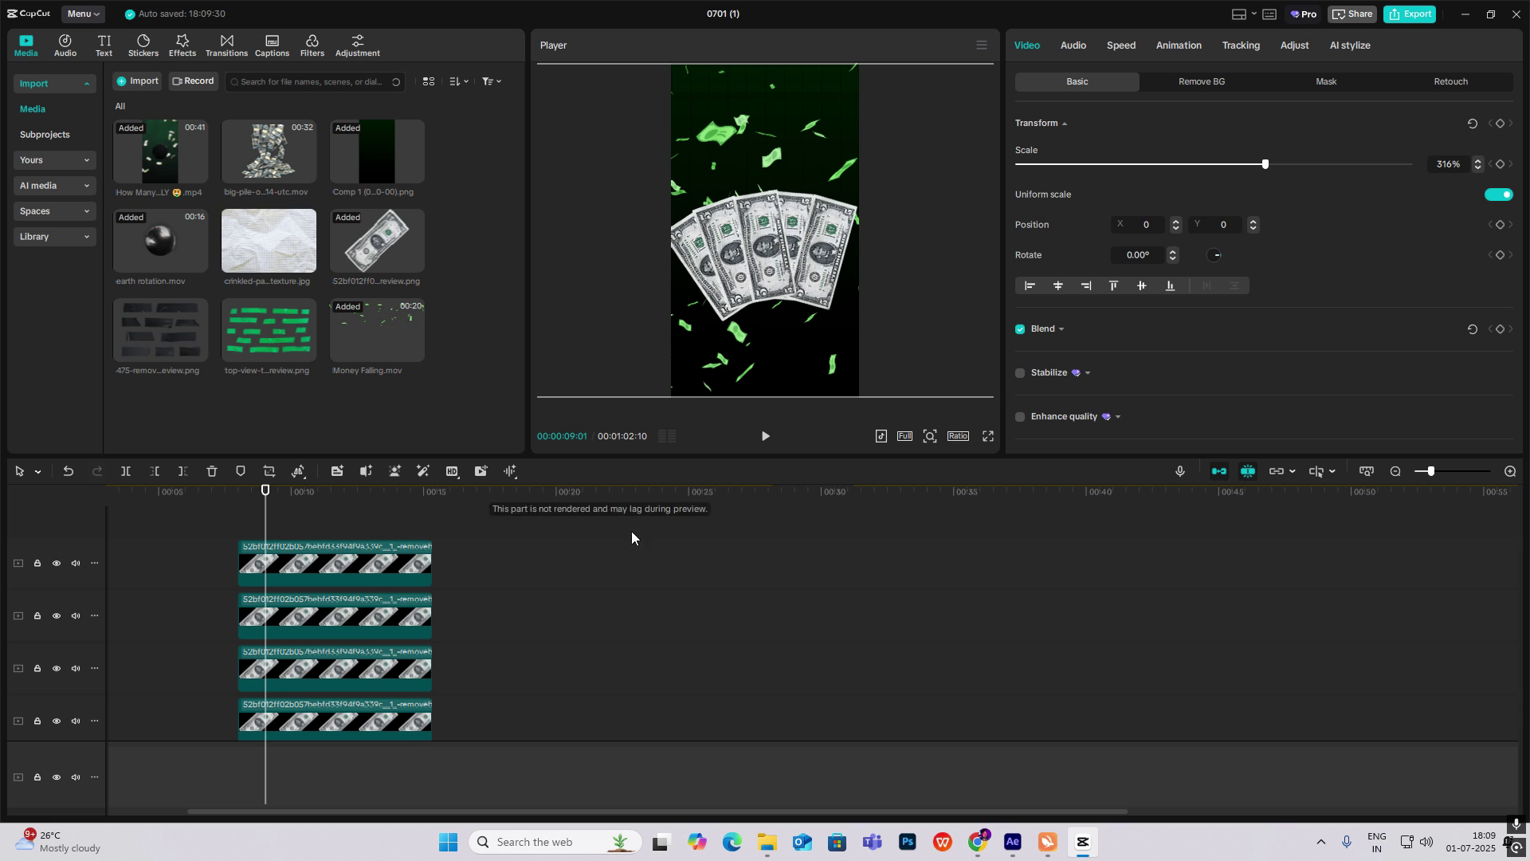
# Add the businessman image above the bills, scale it to 158% and position it at X -101, Y -302.
pyautogui.moveTo(766, 851)
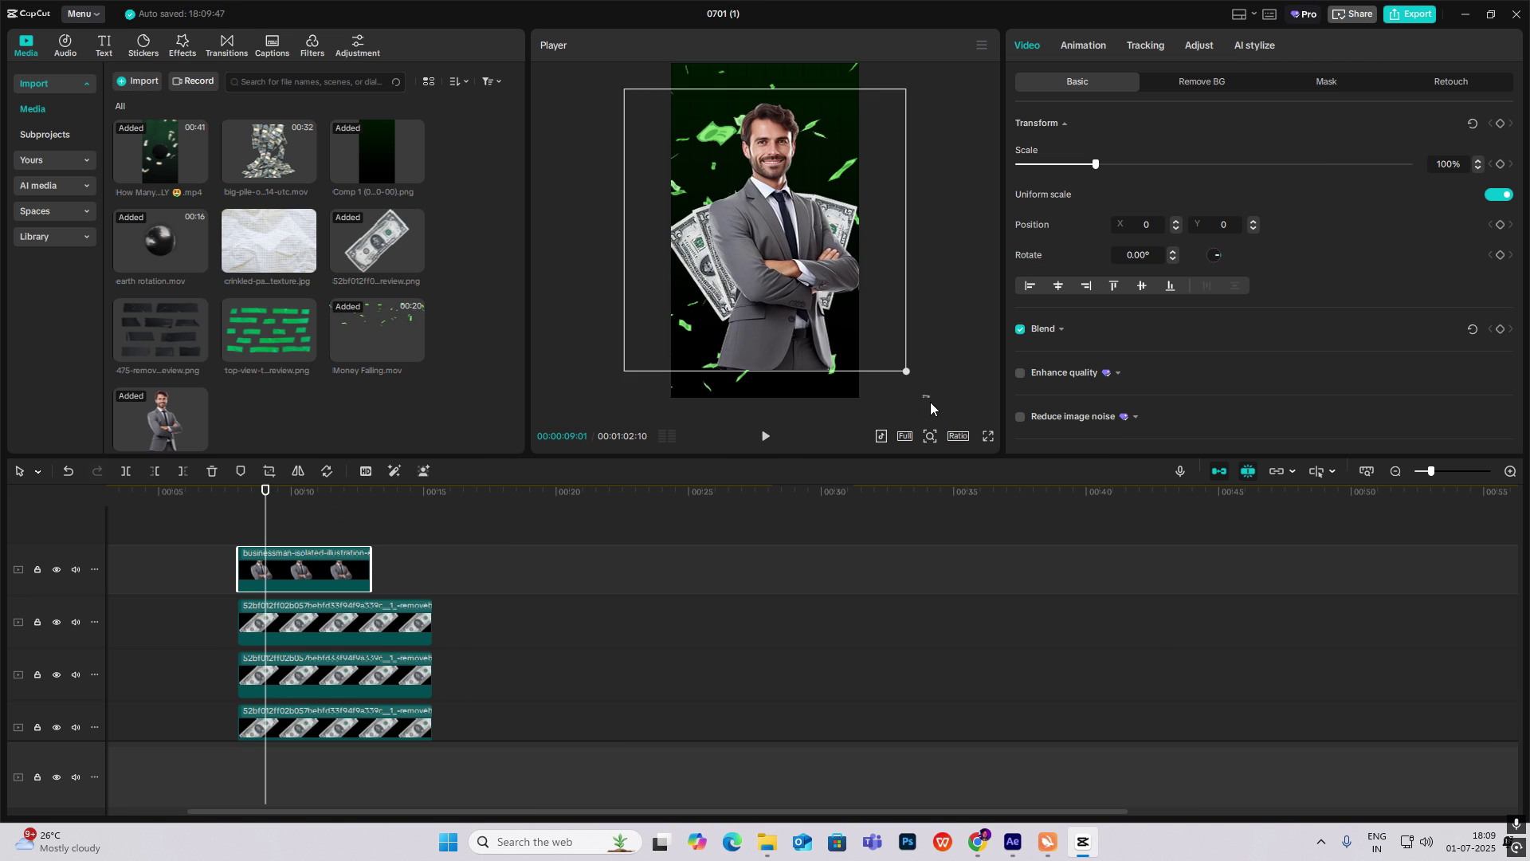
pyautogui.moveTo(930, 403); pyautogui.dragTo(913, 379)
pyautogui.moveTo(764, 317); pyautogui.dragTo(755, 344)
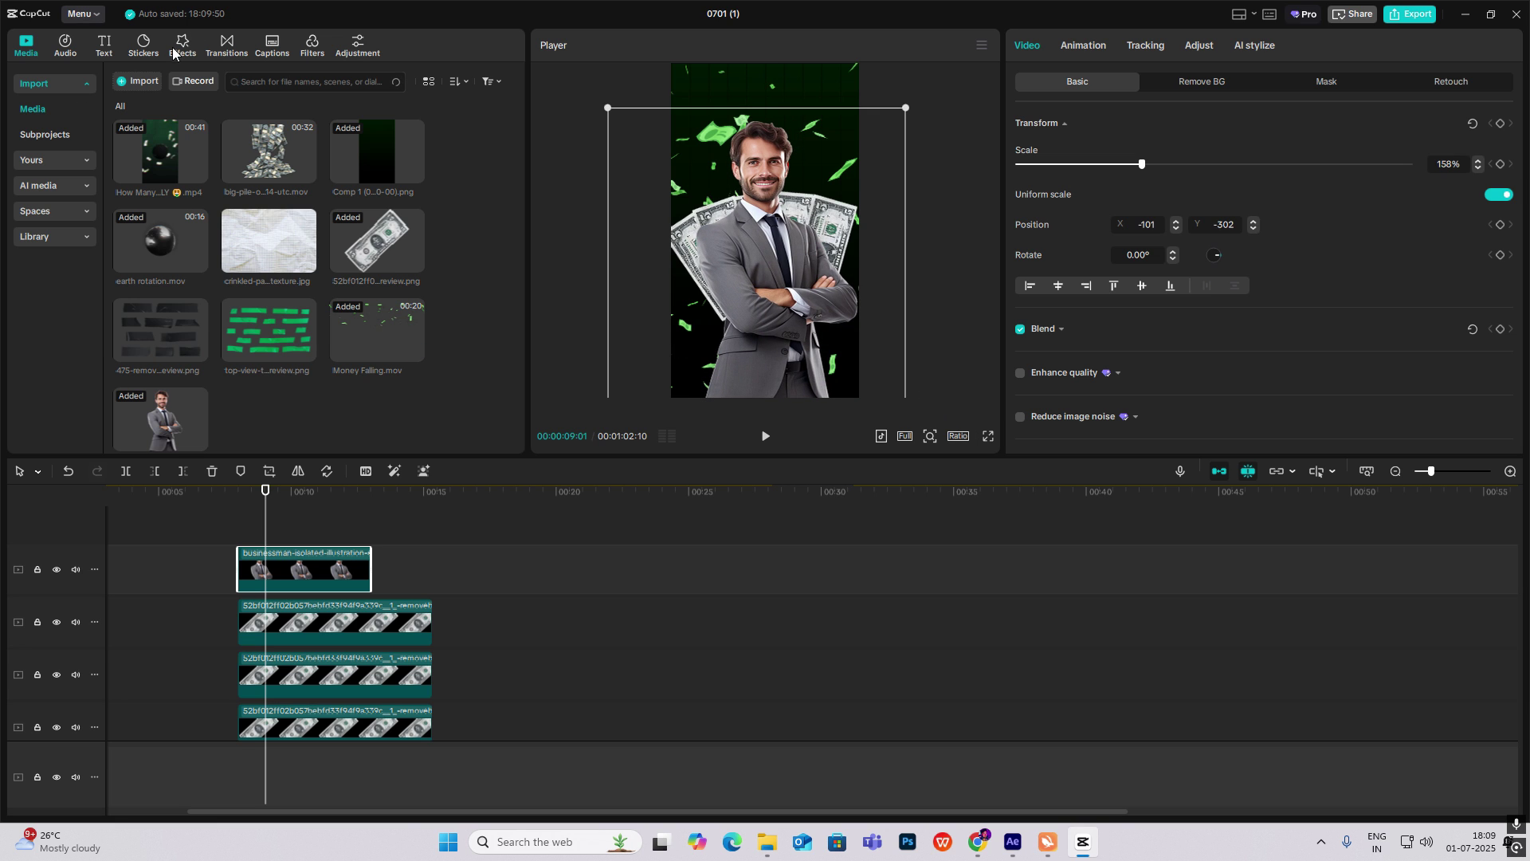
# Turn the businessman image black and white by setting its saturation to -50.
pyautogui.click(1212, 59)
pyautogui.scroll(-5, 1068, 188)
pyautogui.click(1032, 227)
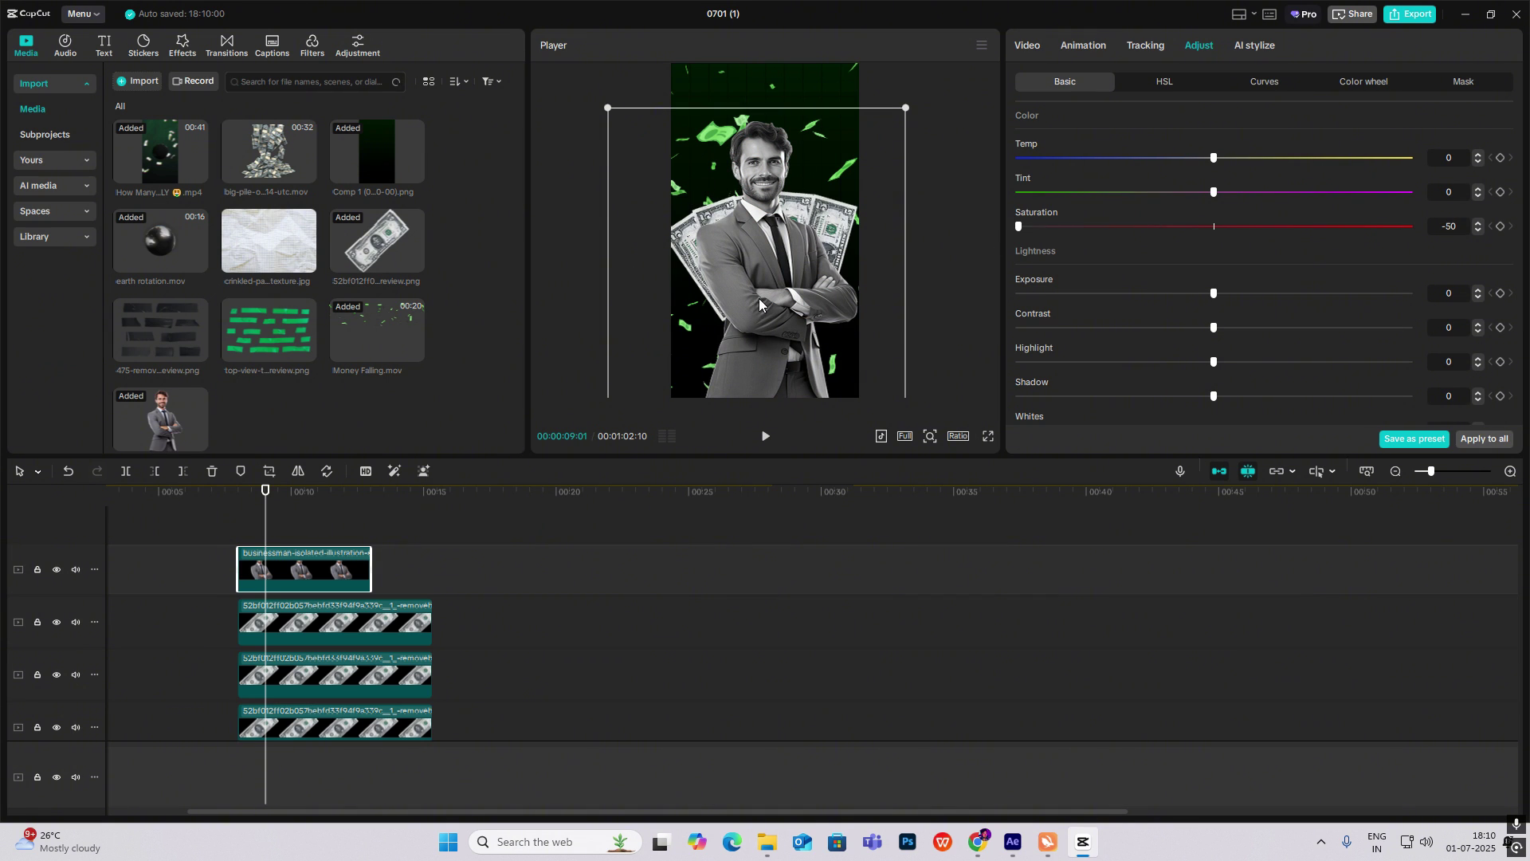
pyautogui.click(874, 288)
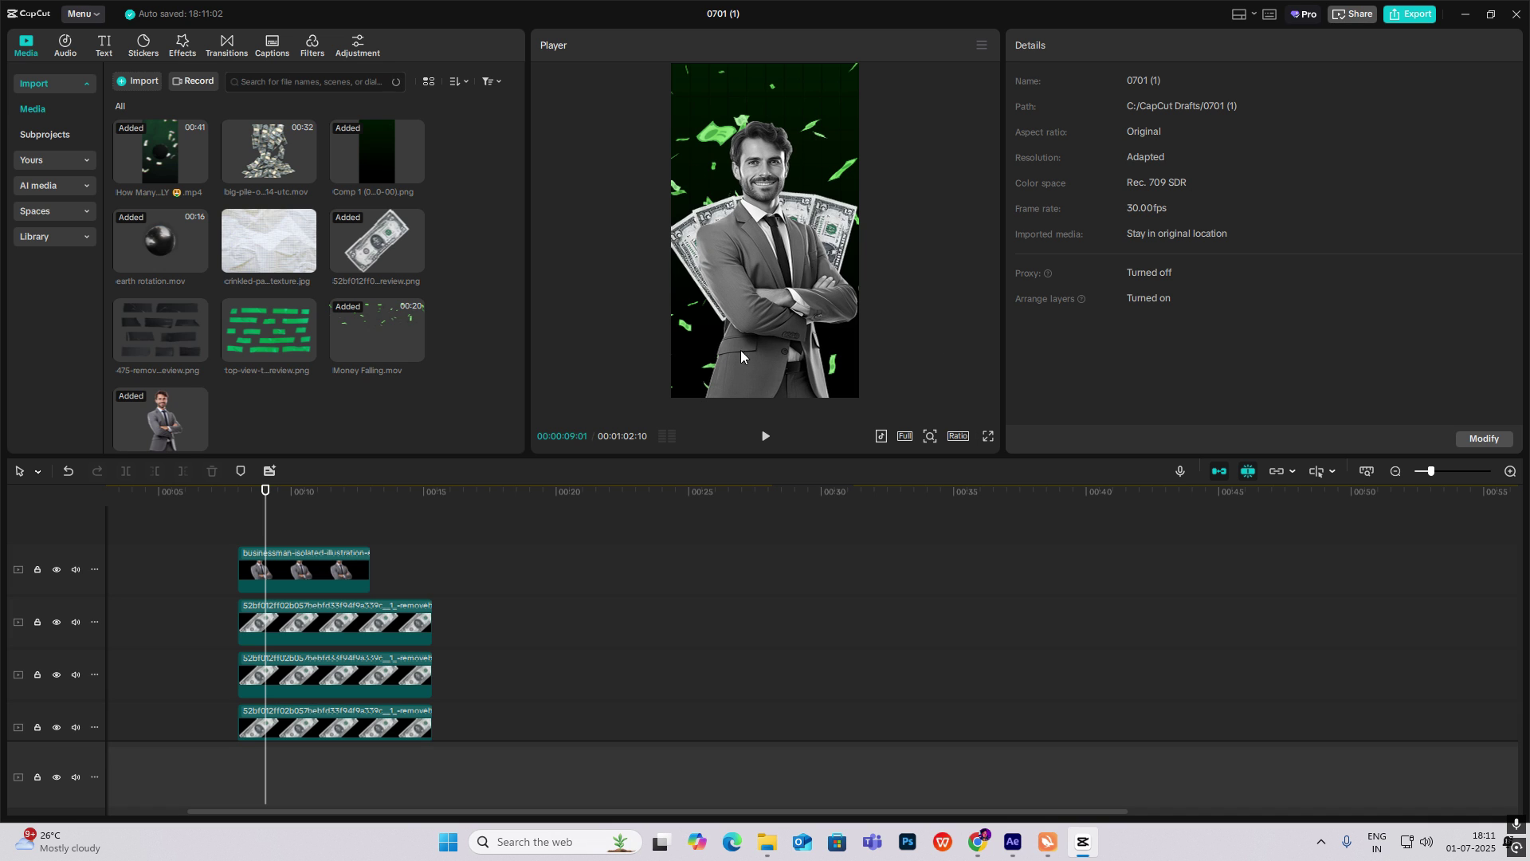
# Duplicate the businessman clip onto the track above and darken the copy by pulling its Luma curve's white point down.
pyautogui.click(335, 579)
pyautogui.keyDown('alt'); pyautogui.moveTo(336, 571); pyautogui.dragTo(341, 526); pyautogui.keyUp('alt')
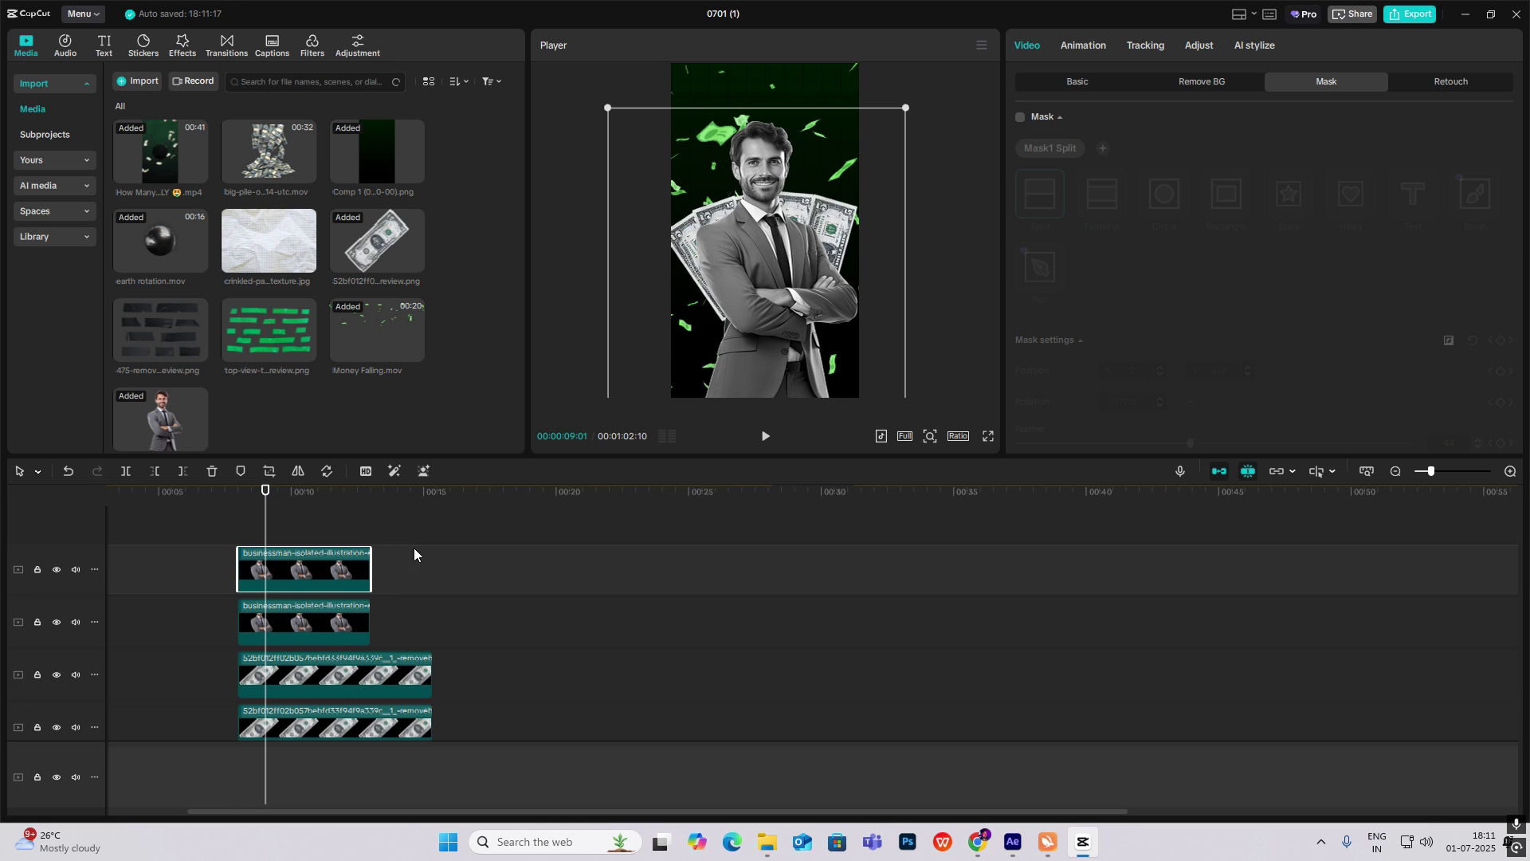
pyautogui.click(1201, 47)
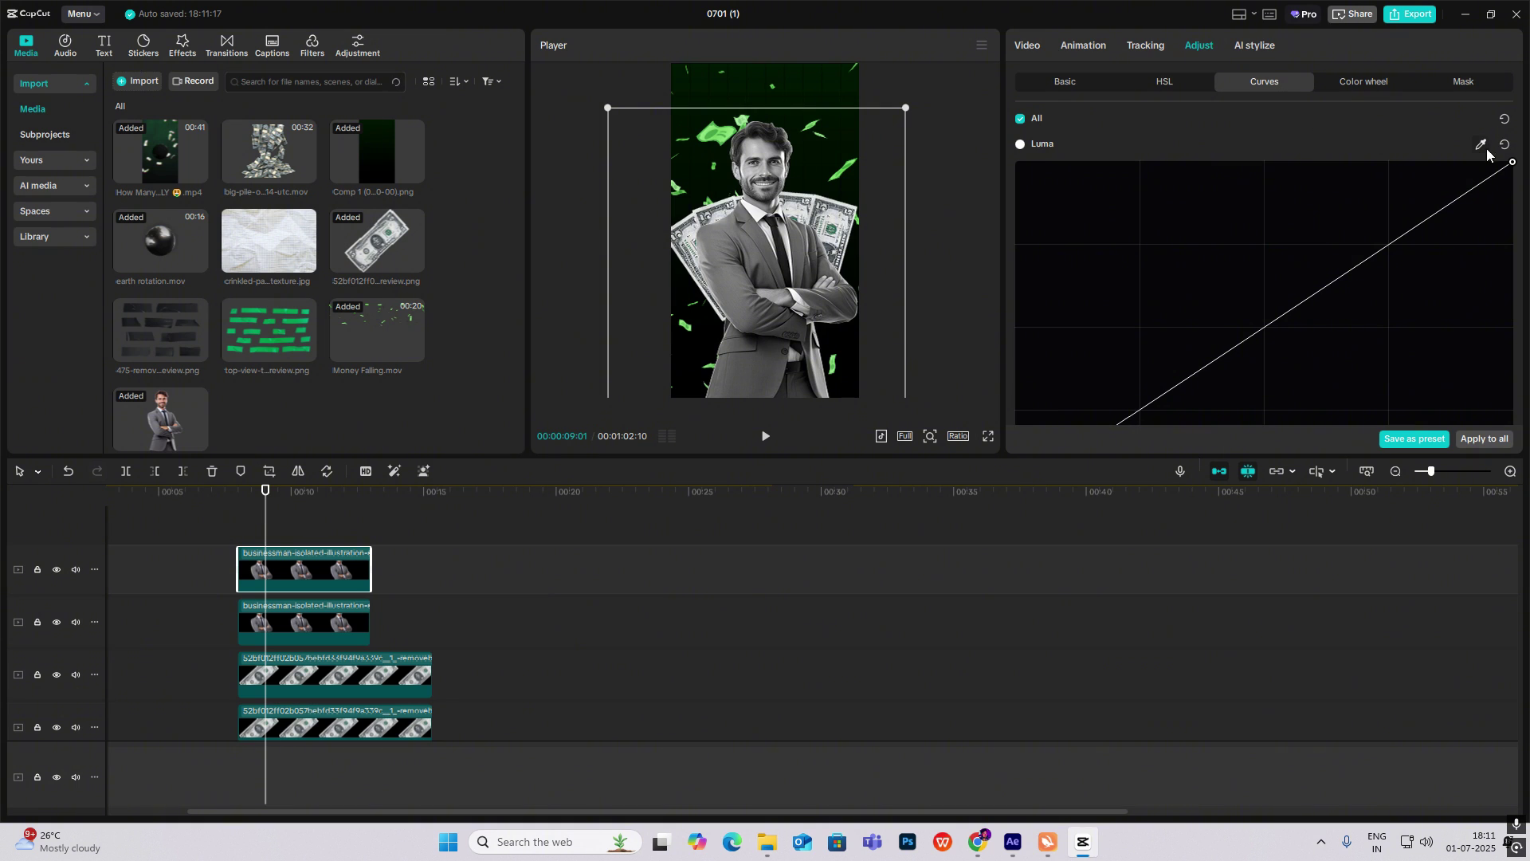
pyautogui.moveTo(1513, 162); pyautogui.dragTo(1063, 526)
pyautogui.scroll(-3, 1380, 317)
# Pull down the Red, Green and Blue curves of the businessman copy to turn it into a solid black silhouette.
pyautogui.scroll(2, 1435, 306)
pyautogui.scroll(-1, 1455, 308)
pyautogui.scroll(-3, 1455, 312)
pyautogui.click(1505, 206)
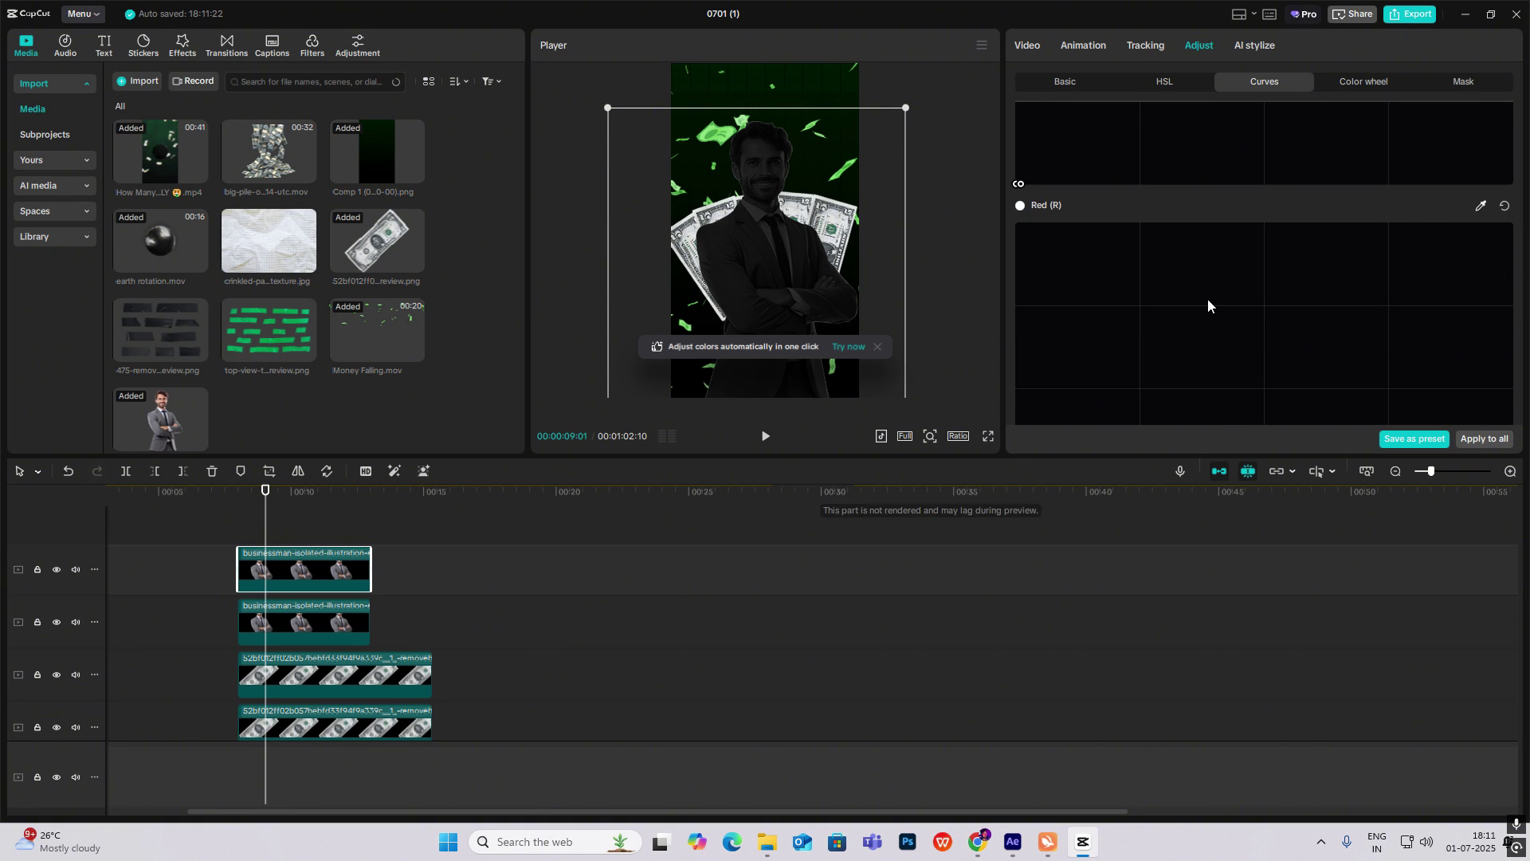
pyautogui.scroll(-5, 1209, 306)
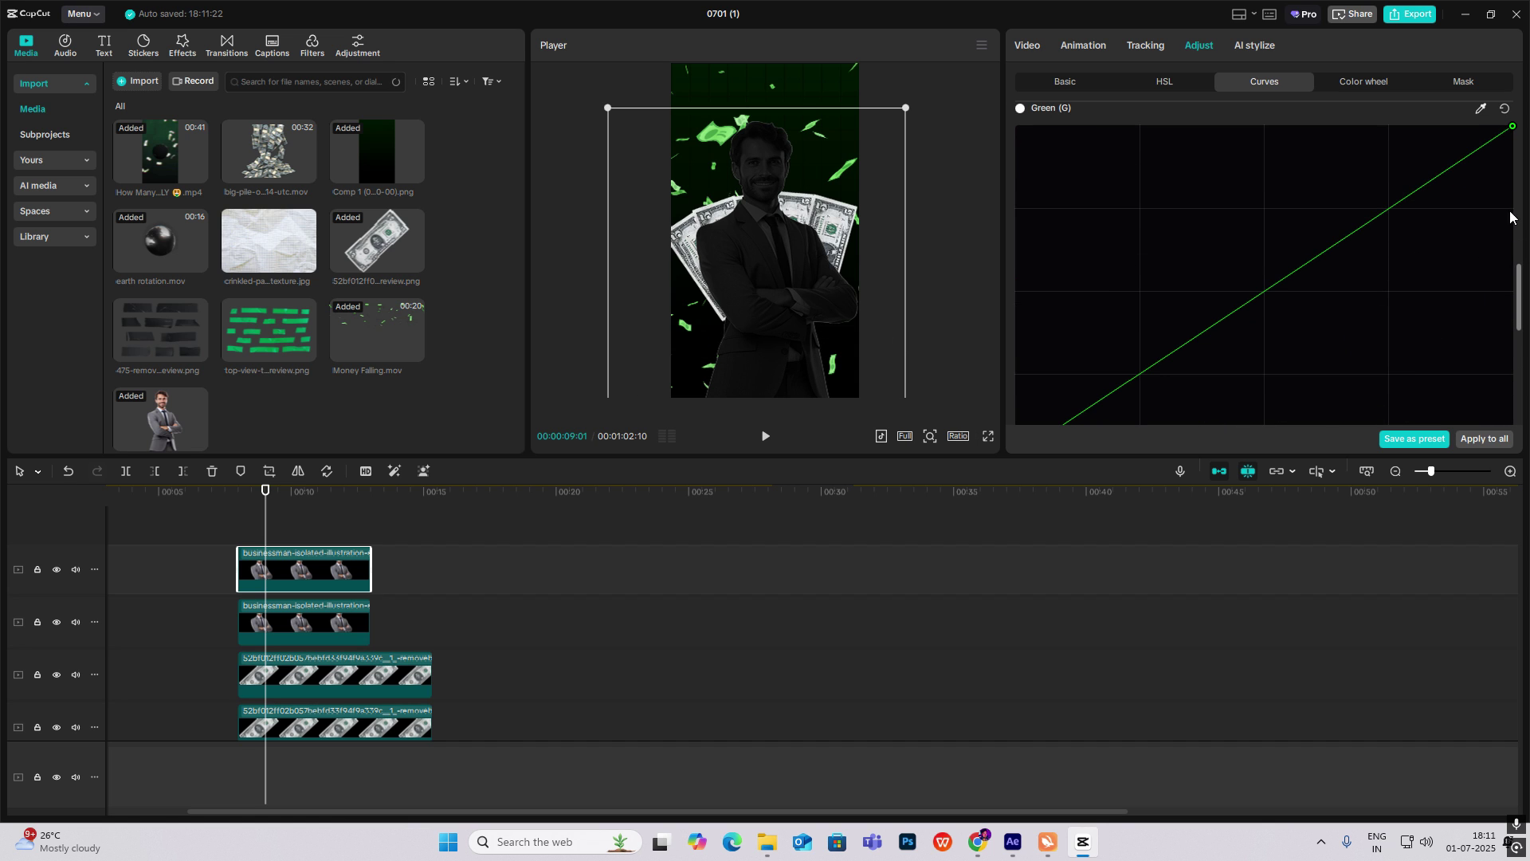
pyautogui.moveTo(1512, 126); pyautogui.dragTo(1240, 361)
pyautogui.scroll(-5, 1382, 273)
pyautogui.scroll(3, 1382, 274)
pyautogui.moveTo(1512, 125); pyautogui.dragTo(481, 802)
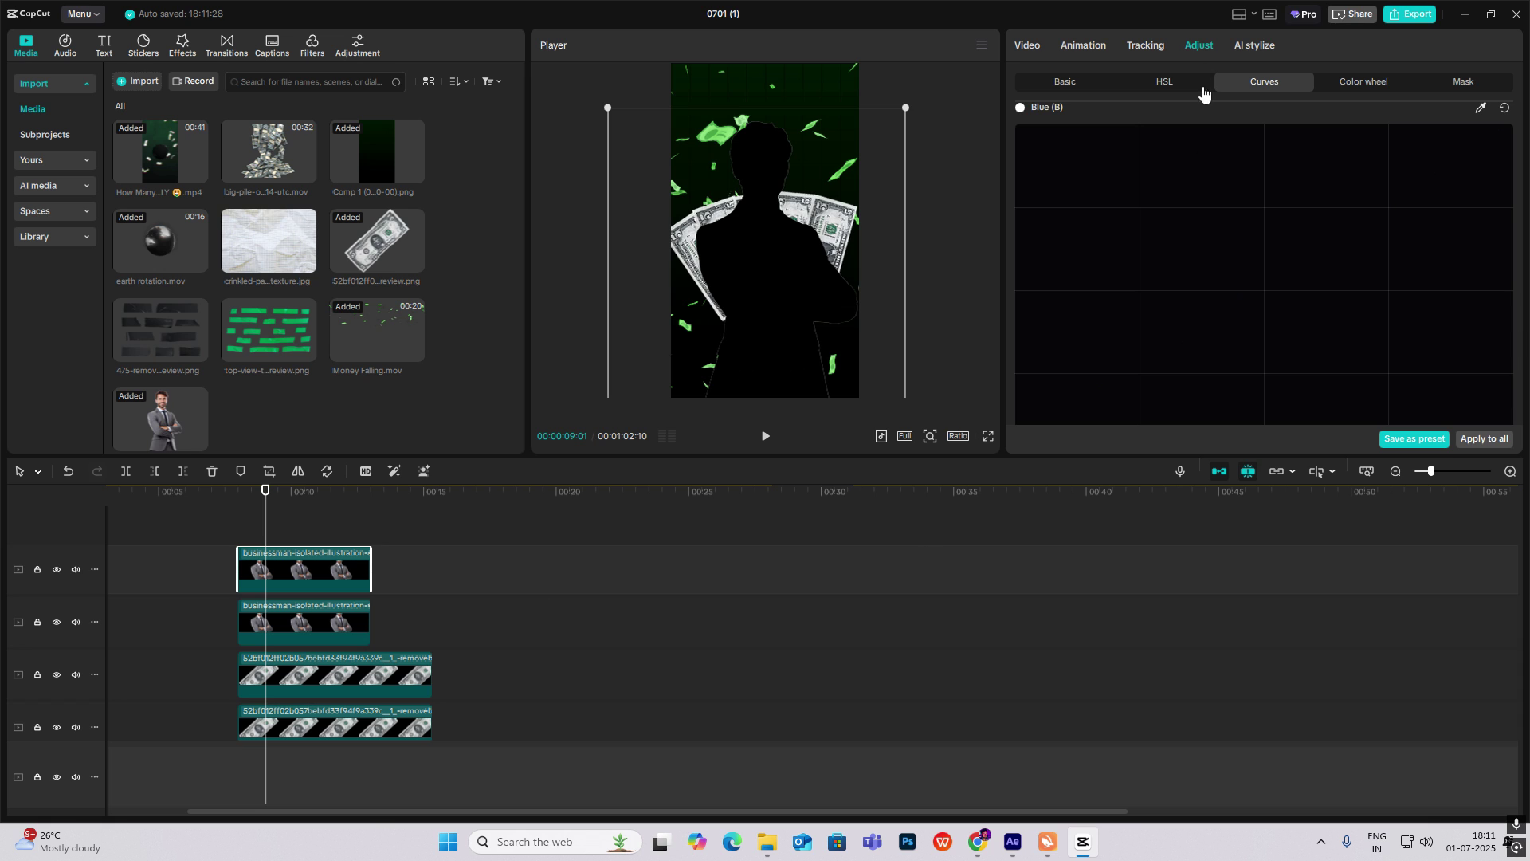
# Enable a feathered Split mask on the silhouette and shift it so the black fades out below the head and shoulders.
pyautogui.click(1029, 46)
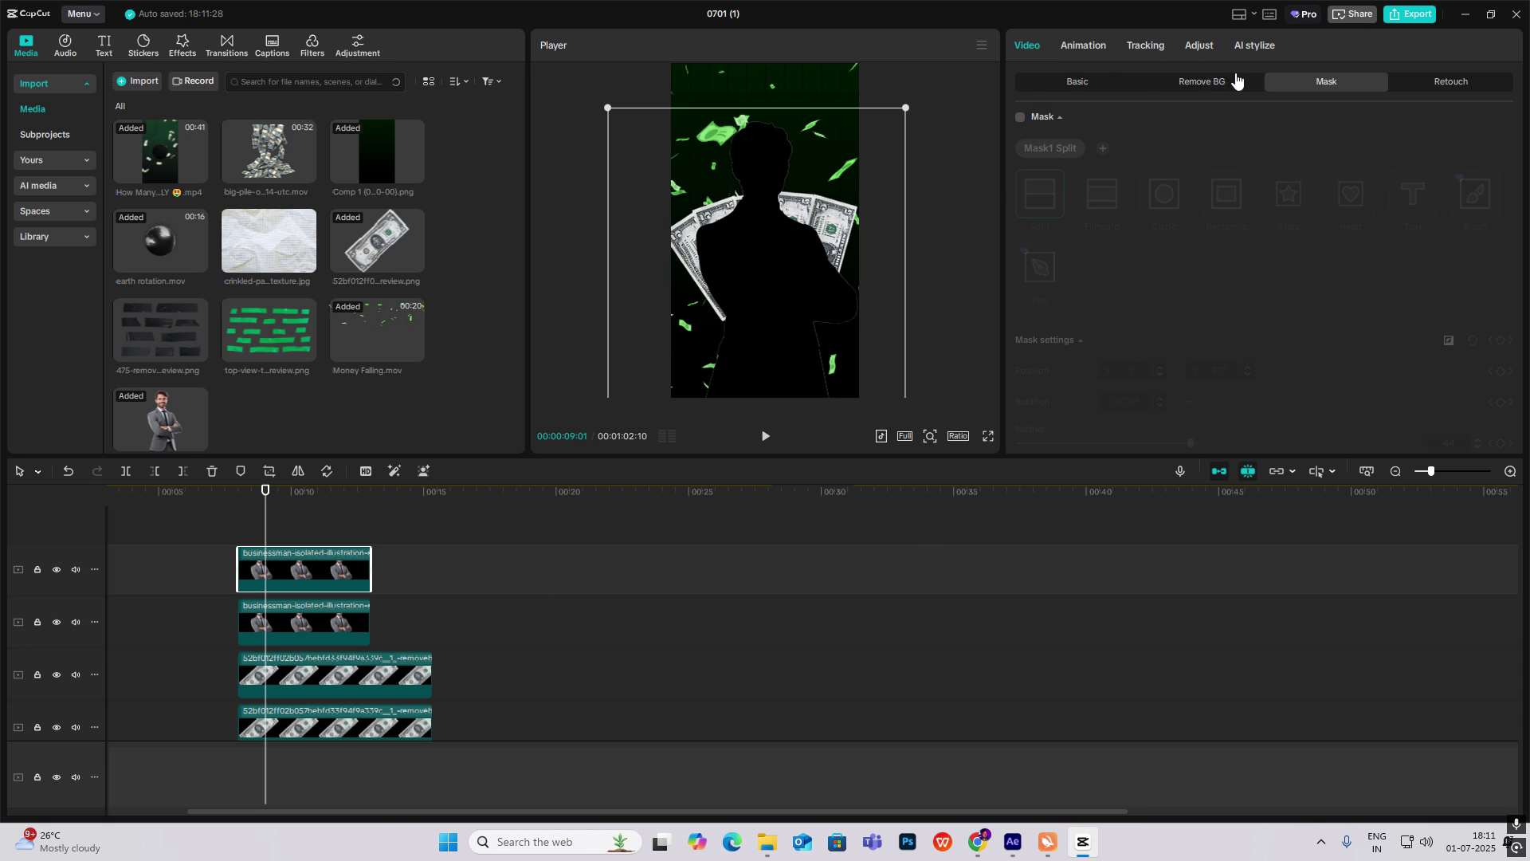
pyautogui.click(1021, 118)
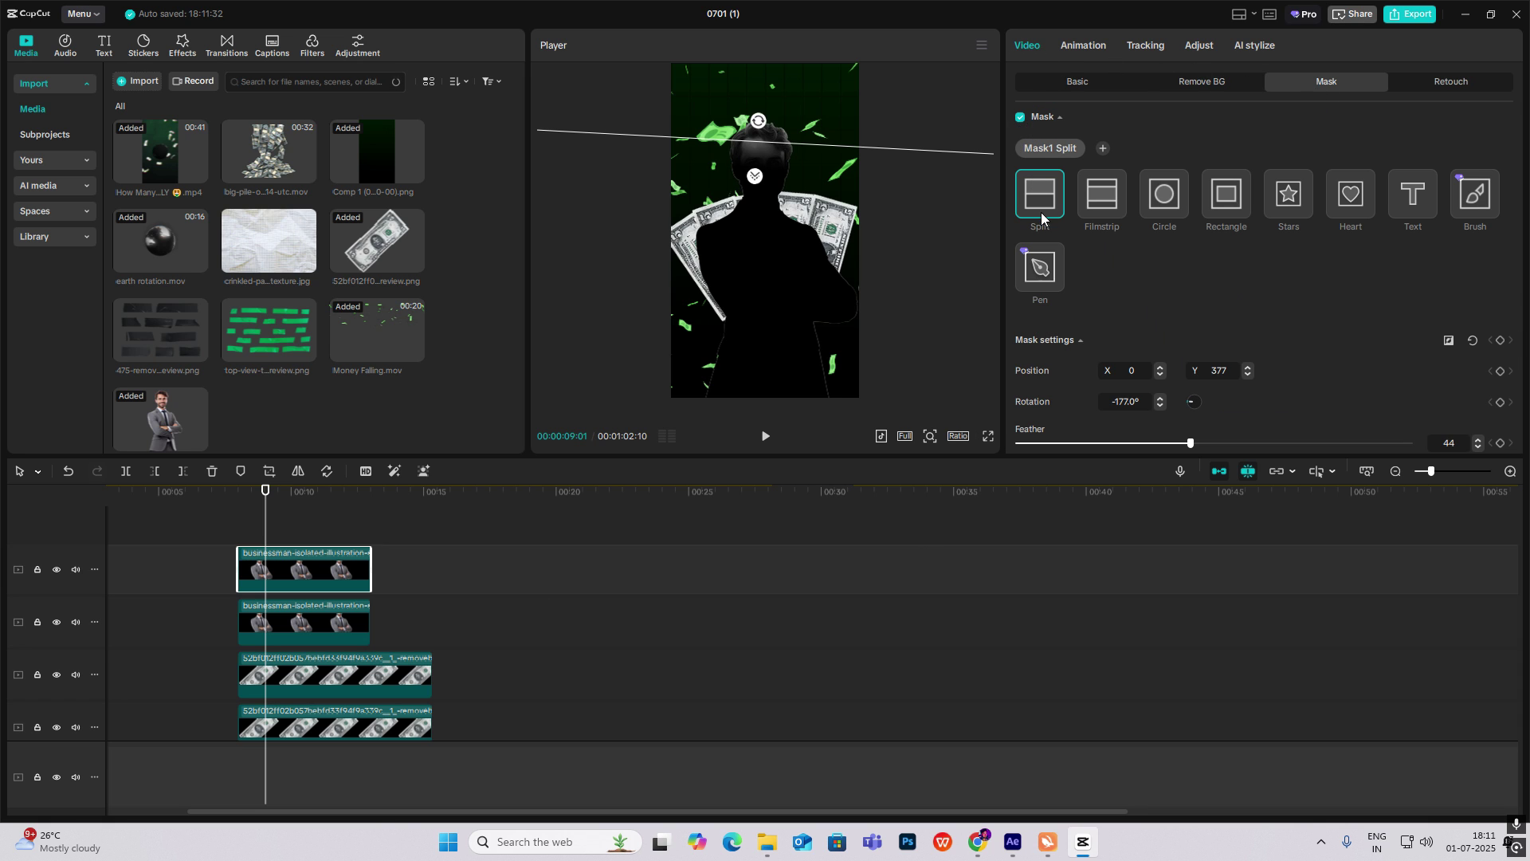
pyautogui.moveTo(761, 125); pyautogui.dragTo(769, 216)
pyautogui.click(1076, 81)
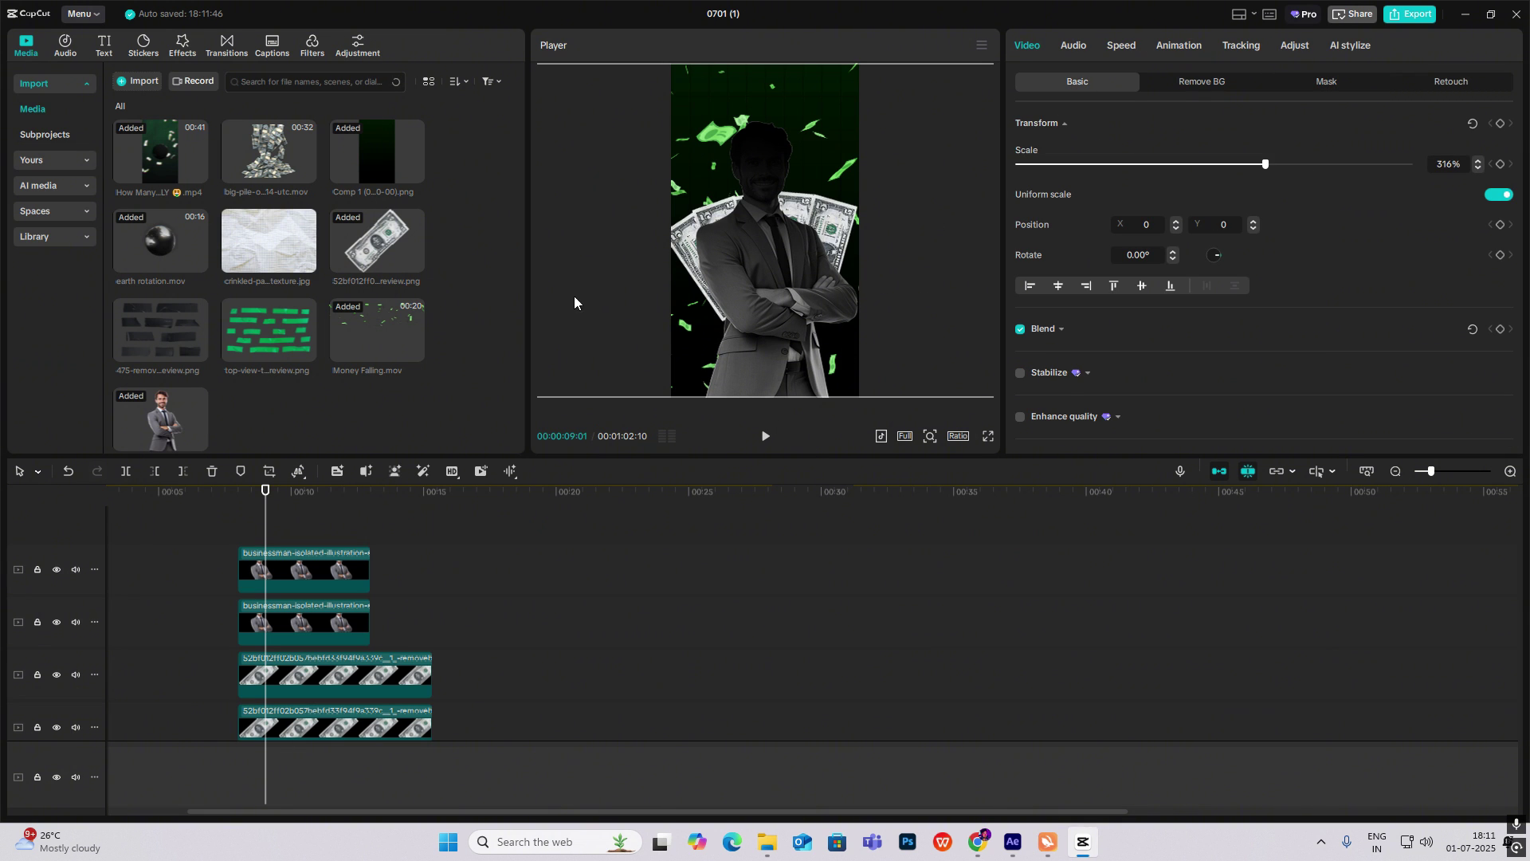
# Apply the Dot Silkscreen texture effect to the lower businessman clip.
pyautogui.click(183, 46)
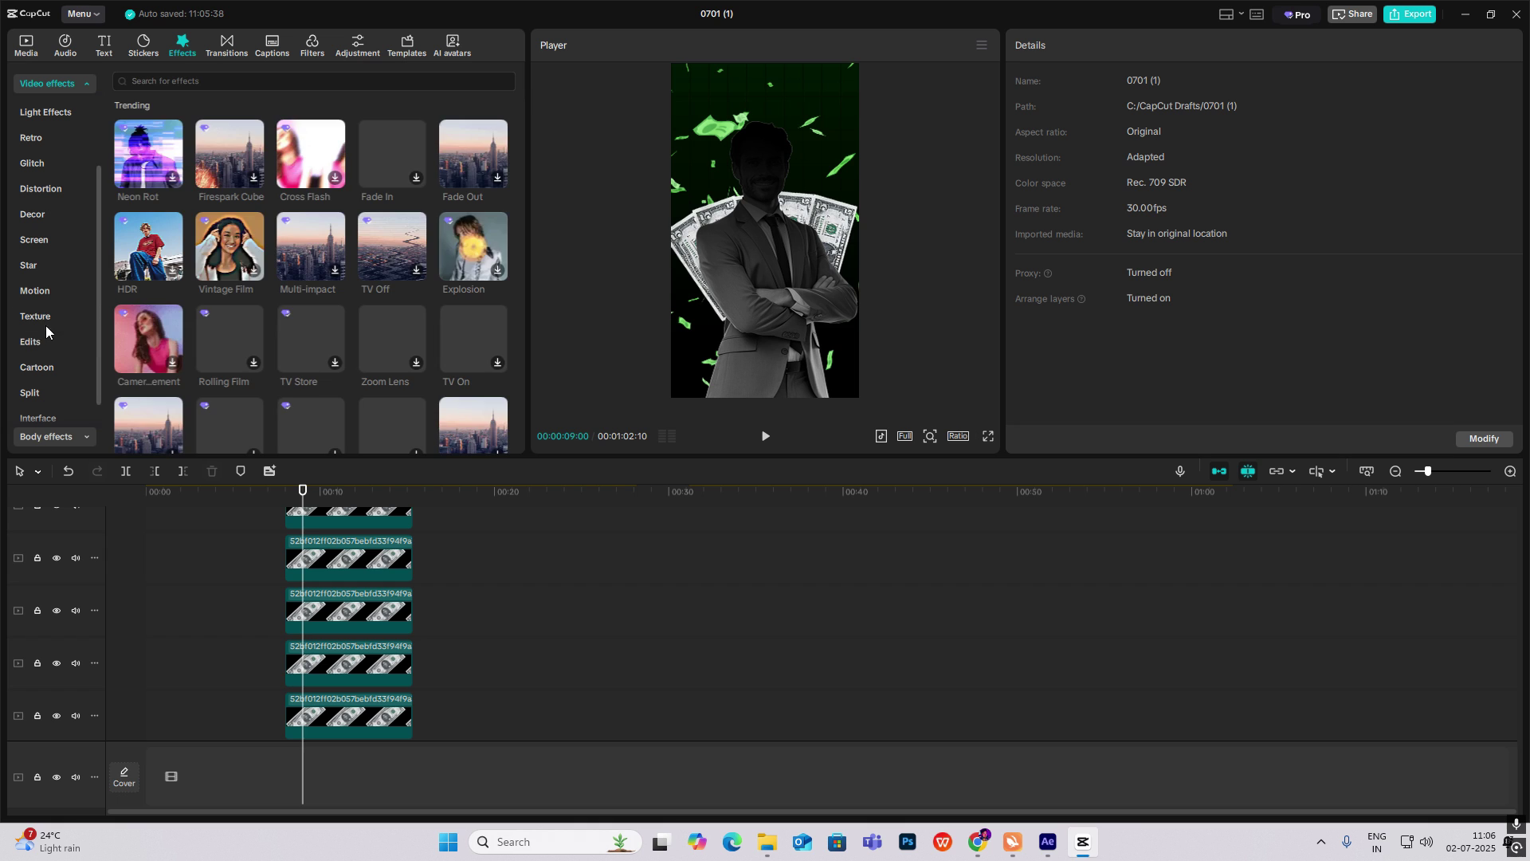
pyautogui.click(45, 317)
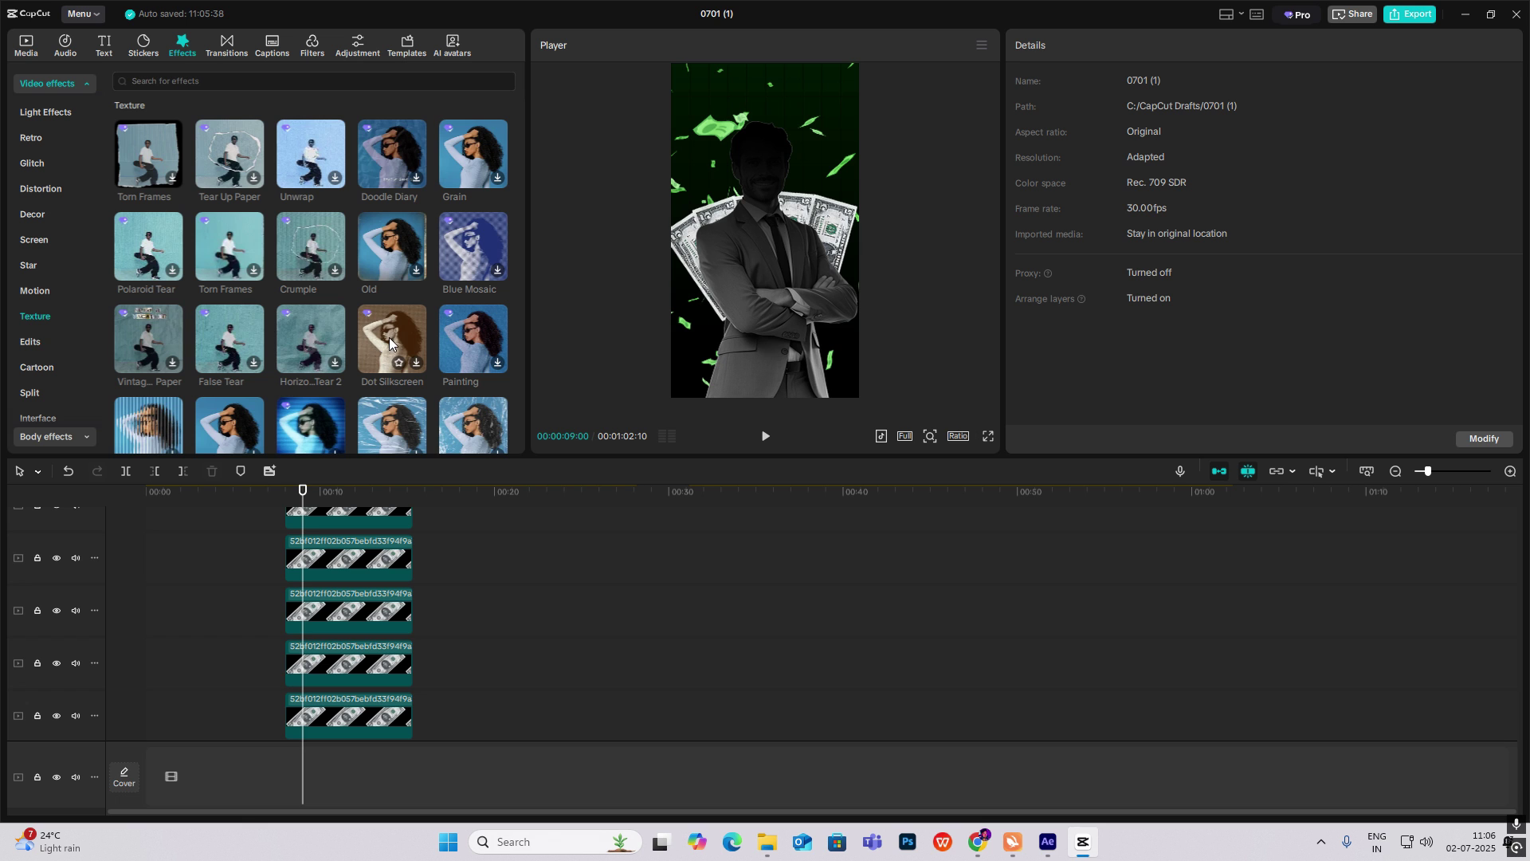
pyautogui.moveTo(392, 329); pyautogui.dragTo(658, 461)
pyautogui.moveTo(679, 392); pyautogui.dragTo(679, 392)
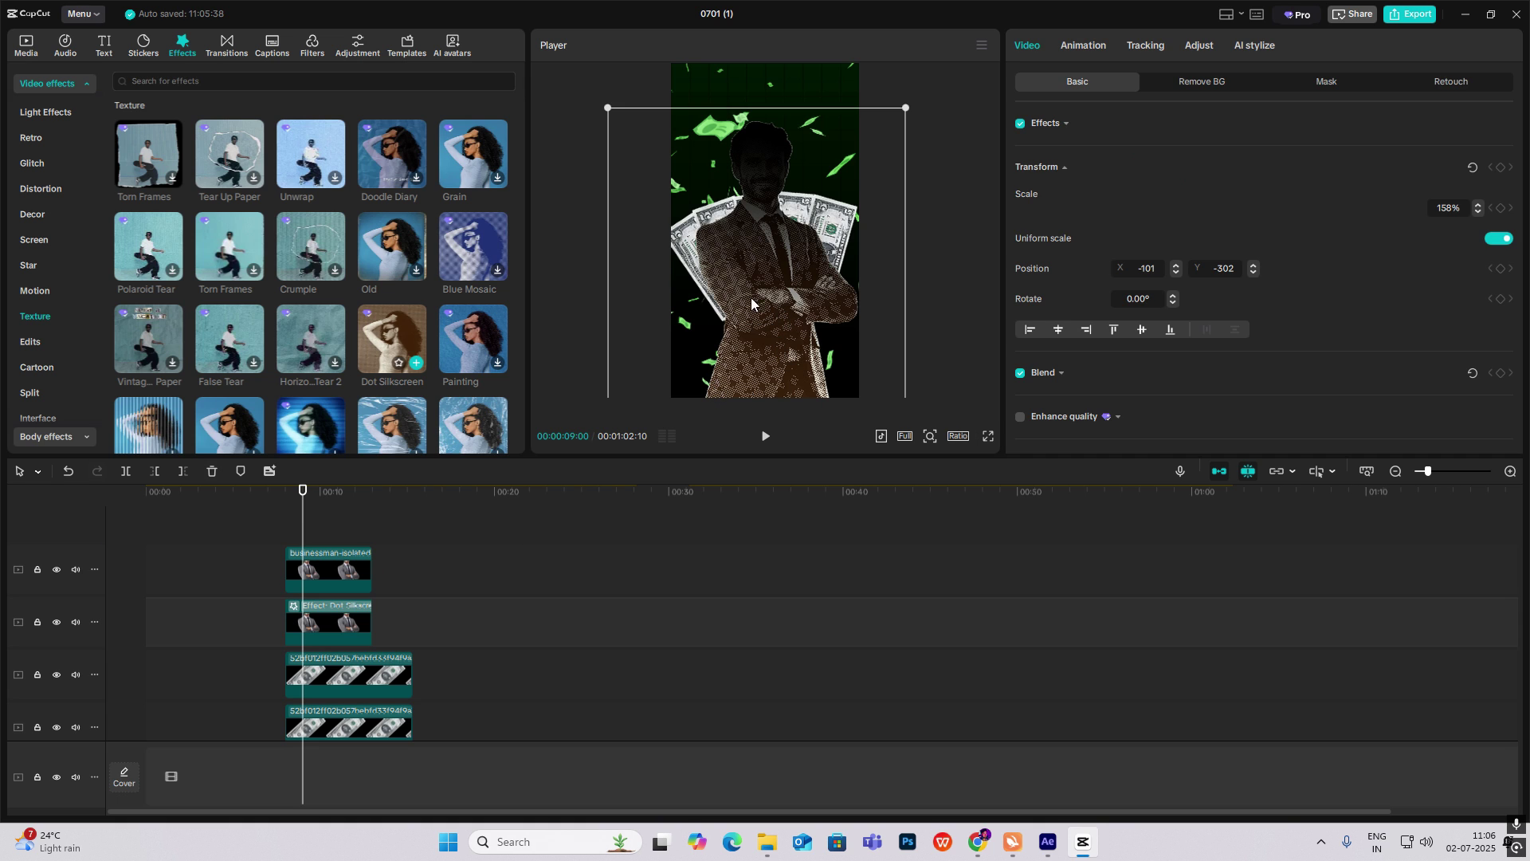
# Adjust the Dot Silkscreen effect's parameters to change the brown dot pattern into a subtle grey halftone.
pyautogui.click(1060, 126)
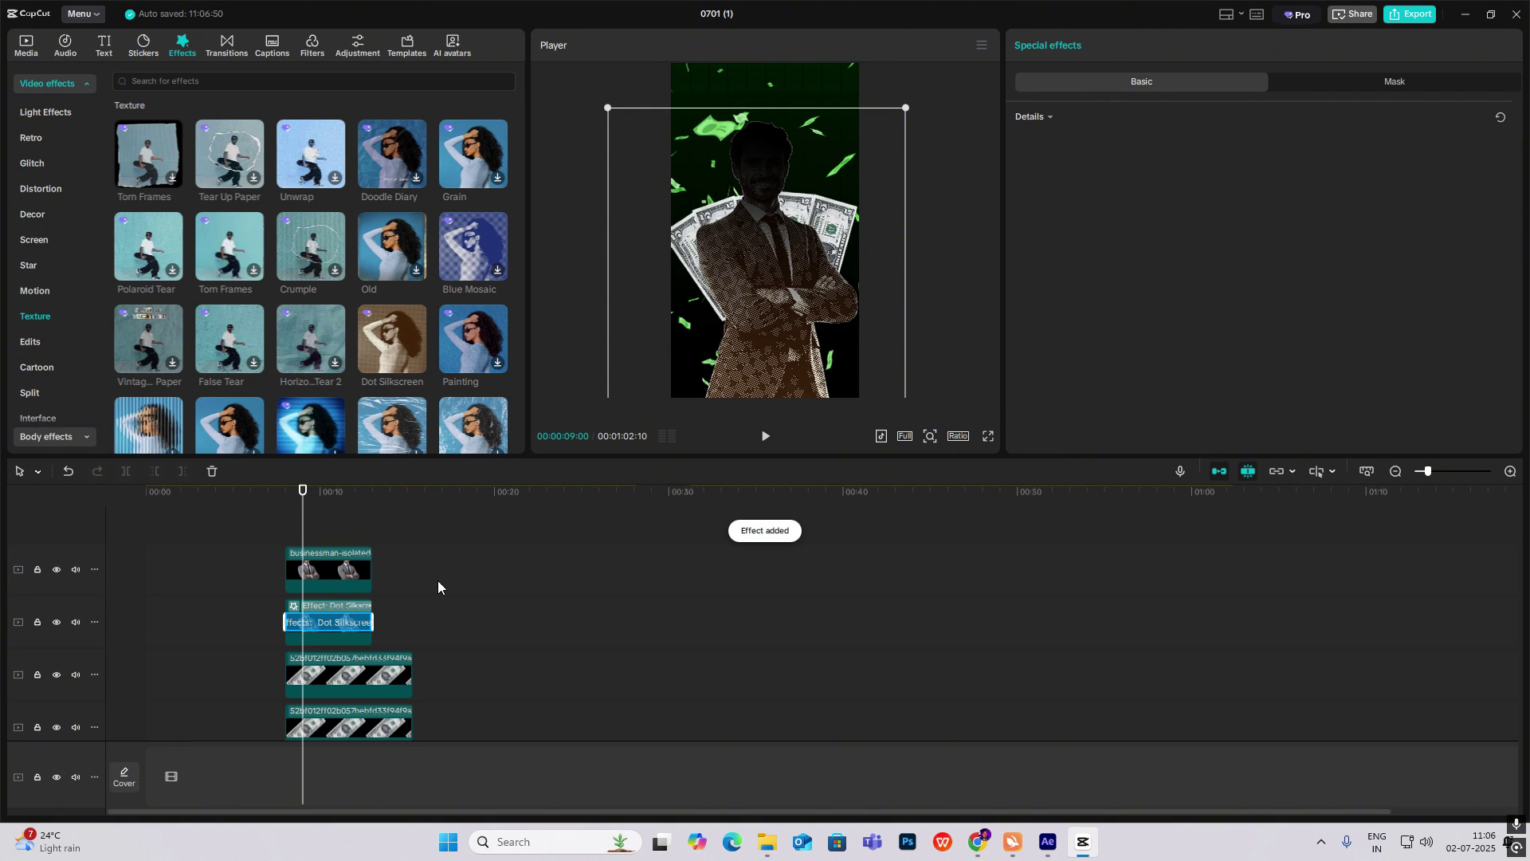
pyautogui.click(1038, 120)
pyautogui.moveTo(1211, 186); pyautogui.dragTo(1076, 186)
pyautogui.moveTo(1434, 219); pyautogui.dragTo(1033, 219)
pyautogui.moveTo(1226, 253); pyautogui.dragTo(1126, 253)
pyautogui.moveTo(1226, 288); pyautogui.dragTo(1384, 288)
pyautogui.moveTo(1076, 185); pyautogui.dragTo(1175, 185)
pyautogui.moveTo(1033, 219); pyautogui.dragTo(1164, 254)
pyautogui.moveTo(1383, 288); pyautogui.dragTo(1327, 287)
pyautogui.moveTo(1176, 185); pyautogui.dragTo(1122, 185)
pyautogui.click(944, 383)
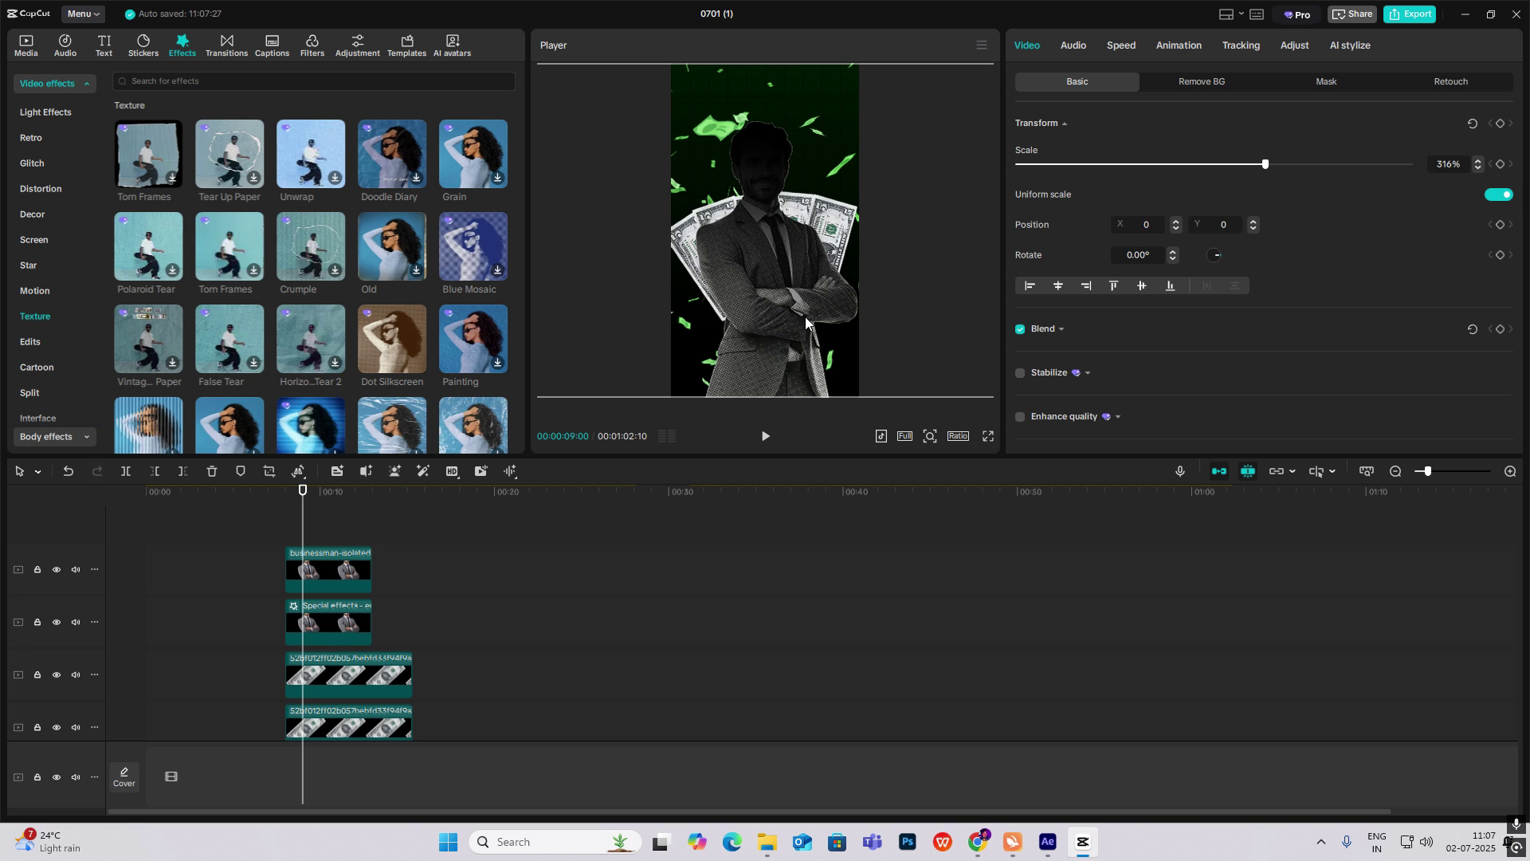
# Examine the reference video's layout at 00:00:39:04 and return to the composition at 00:00:10:09.
pyautogui.scroll(-5, 786, 542)
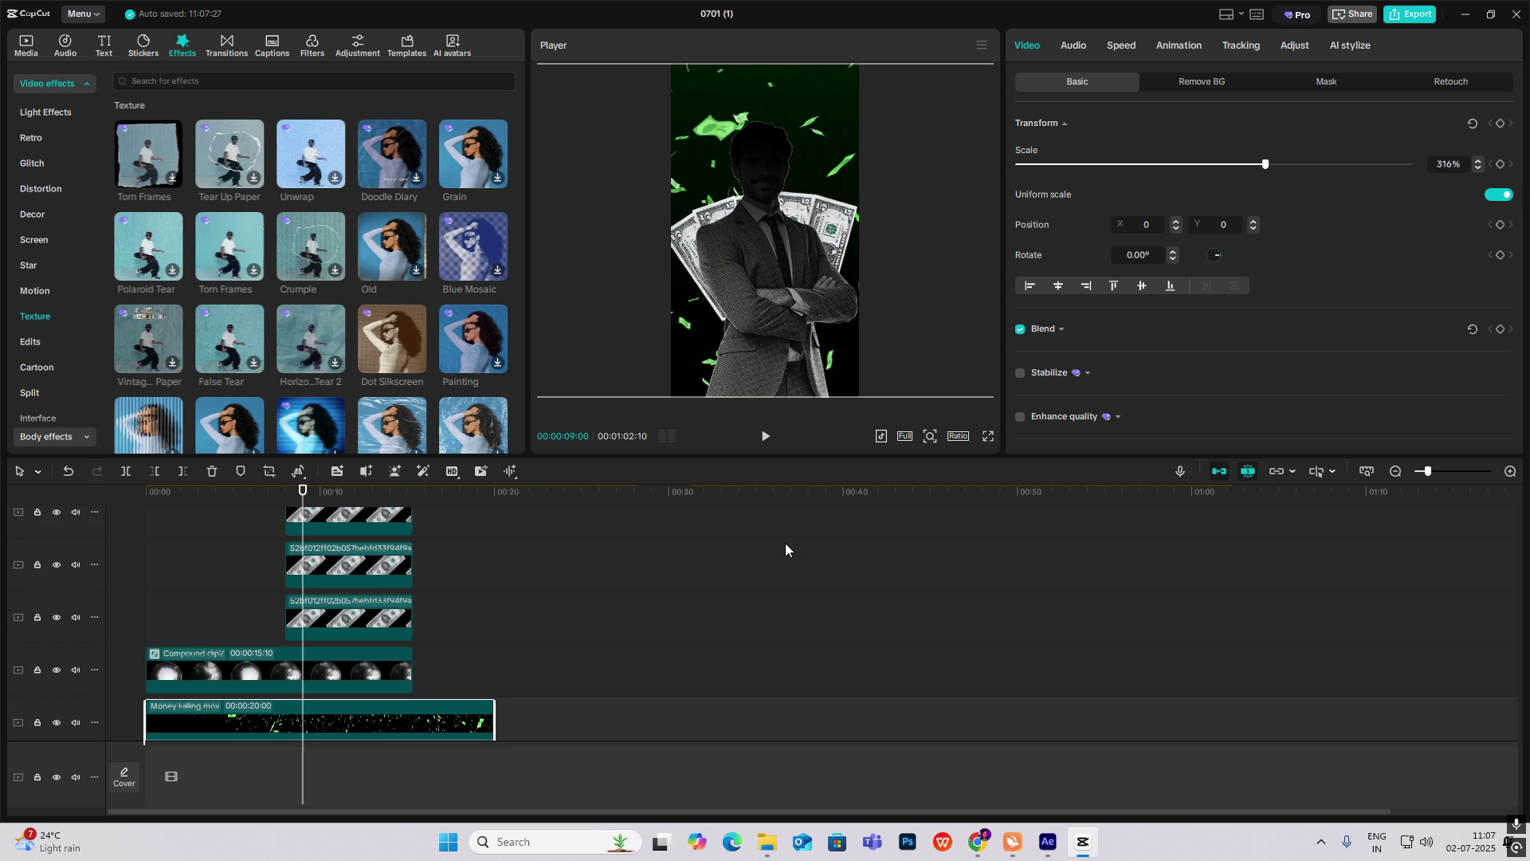
pyautogui.click(786, 543)
pyautogui.moveTo(786, 608); pyautogui.dragTo(828, 606)
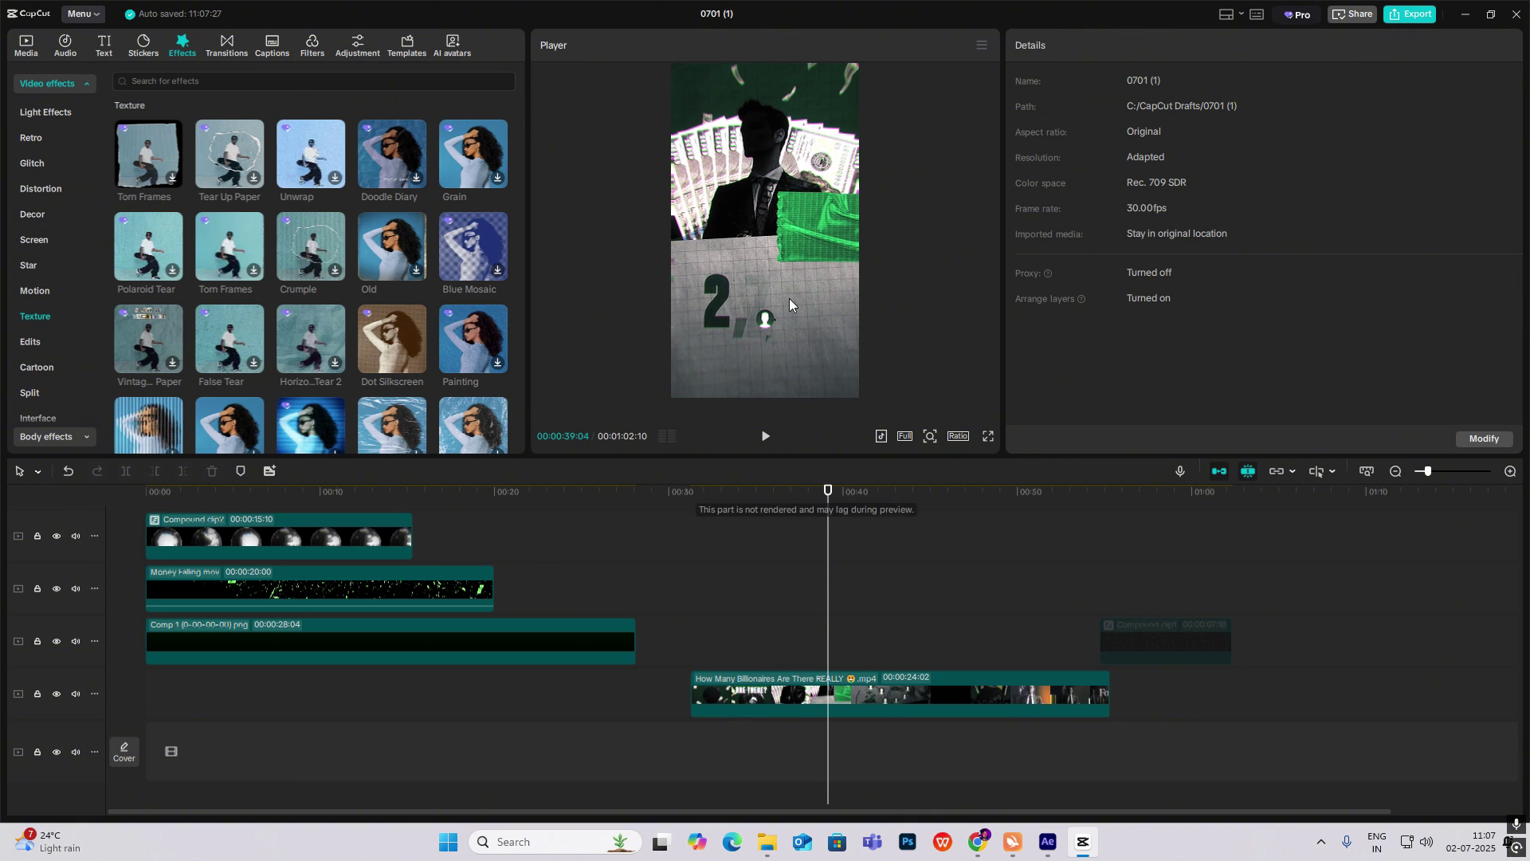
pyautogui.click(402, 569)
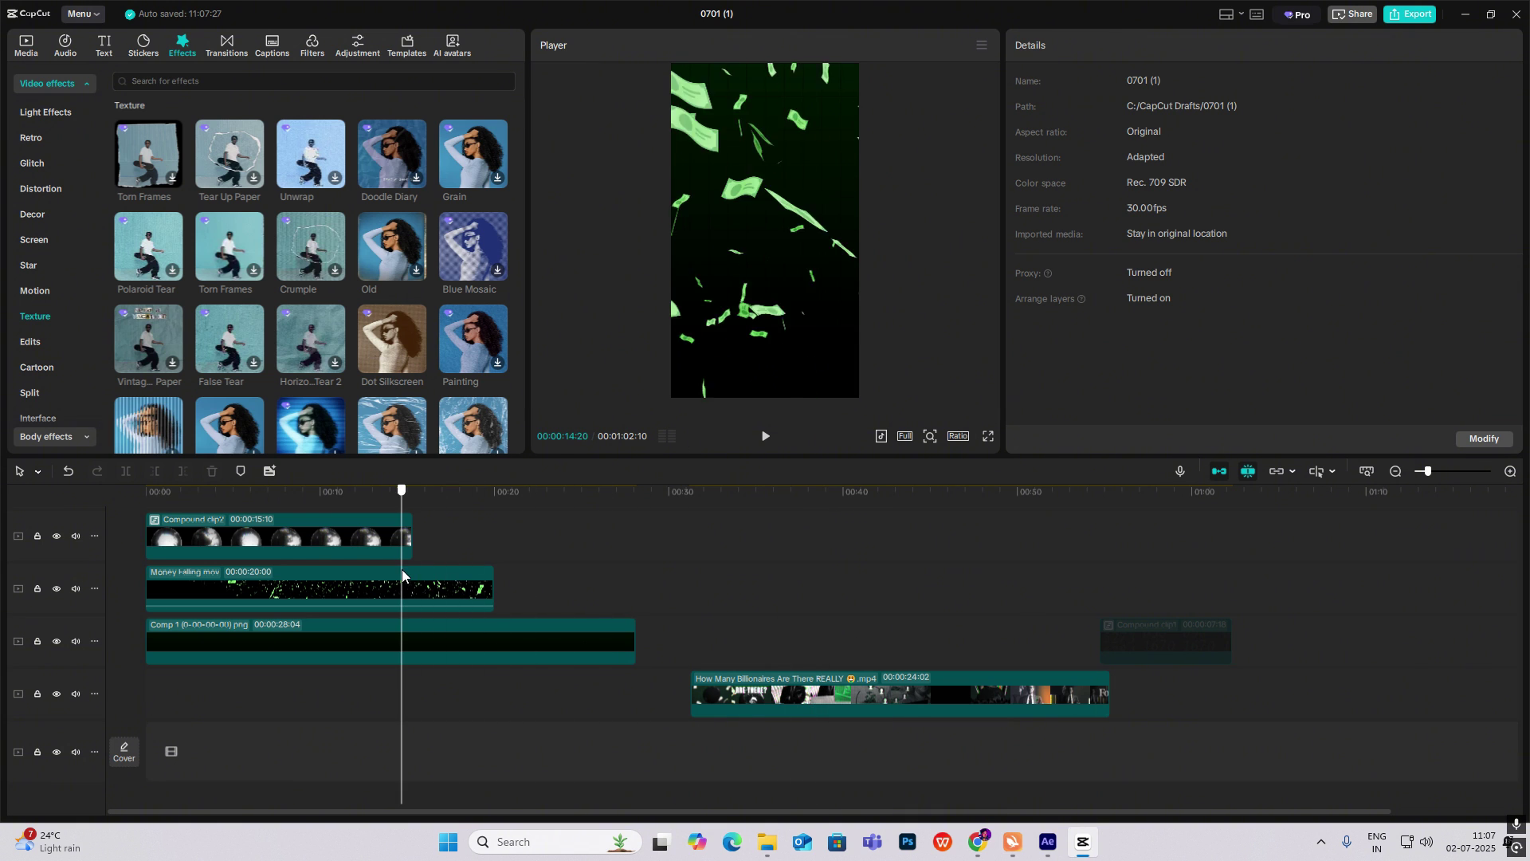
pyautogui.scroll(5, 405, 571)
pyautogui.scroll(3, 406, 571)
pyautogui.moveTo(298, 516); pyautogui.dragTo(325, 527)
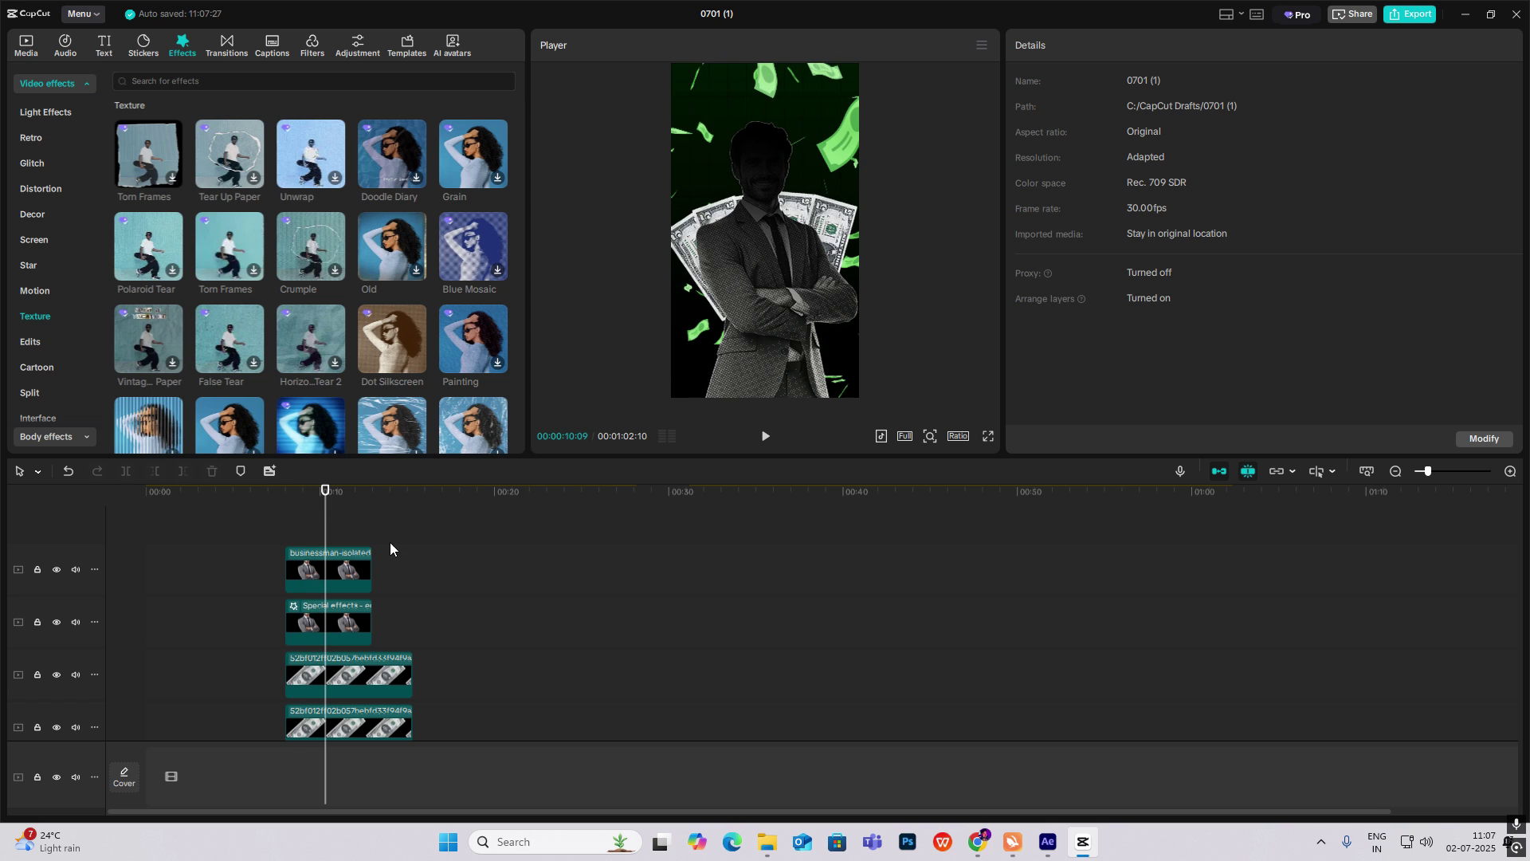
# Add the crinkled paper texture above the businessman clips and enlarge it to cover the lower part of the frame.
pyautogui.click(26, 45)
pyautogui.moveTo(267, 223); pyautogui.dragTo(288, 529)
pyautogui.moveTo(775, 249); pyautogui.dragTo(774, 328)
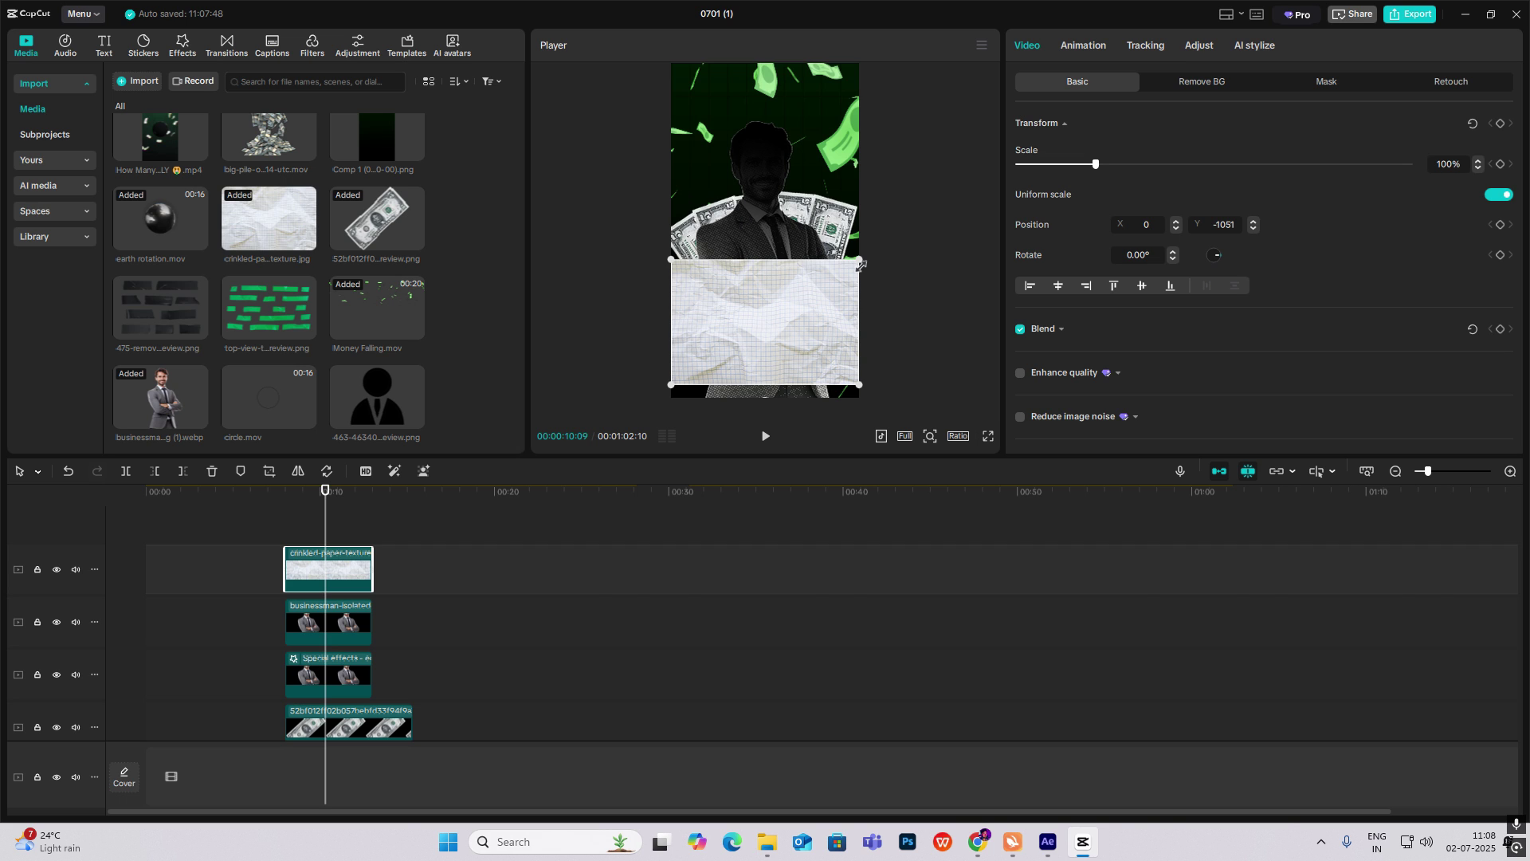
pyautogui.moveTo(861, 261); pyautogui.dragTo(906, 224)
pyautogui.moveTo(775, 285); pyautogui.dragTo(774, 302)
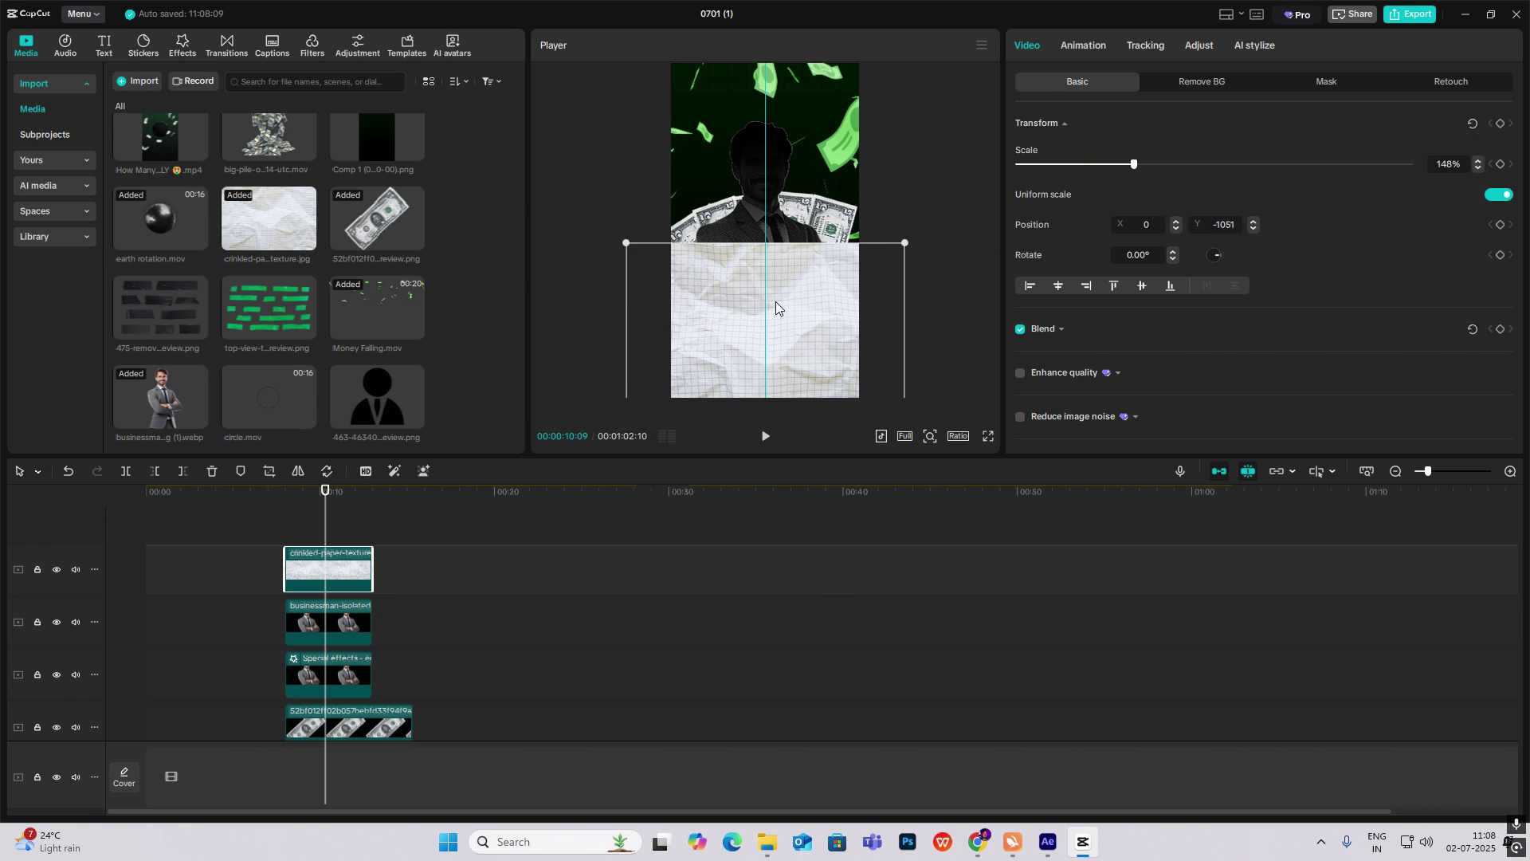
pyautogui.moveTo(911, 242); pyautogui.dragTo(935, 219)
# Add another dollar bill image above the paper, scale it to 177% and position it at X 320, Y 407.
pyautogui.moveTo(381, 220); pyautogui.dragTo(286, 529)
pyautogui.moveTo(797, 215); pyautogui.dragTo(802, 310)
pyautogui.moveTo(868, 237); pyautogui.dragTo(1000, 296)
pyautogui.moveTo(787, 296); pyautogui.dragTo(807, 161)
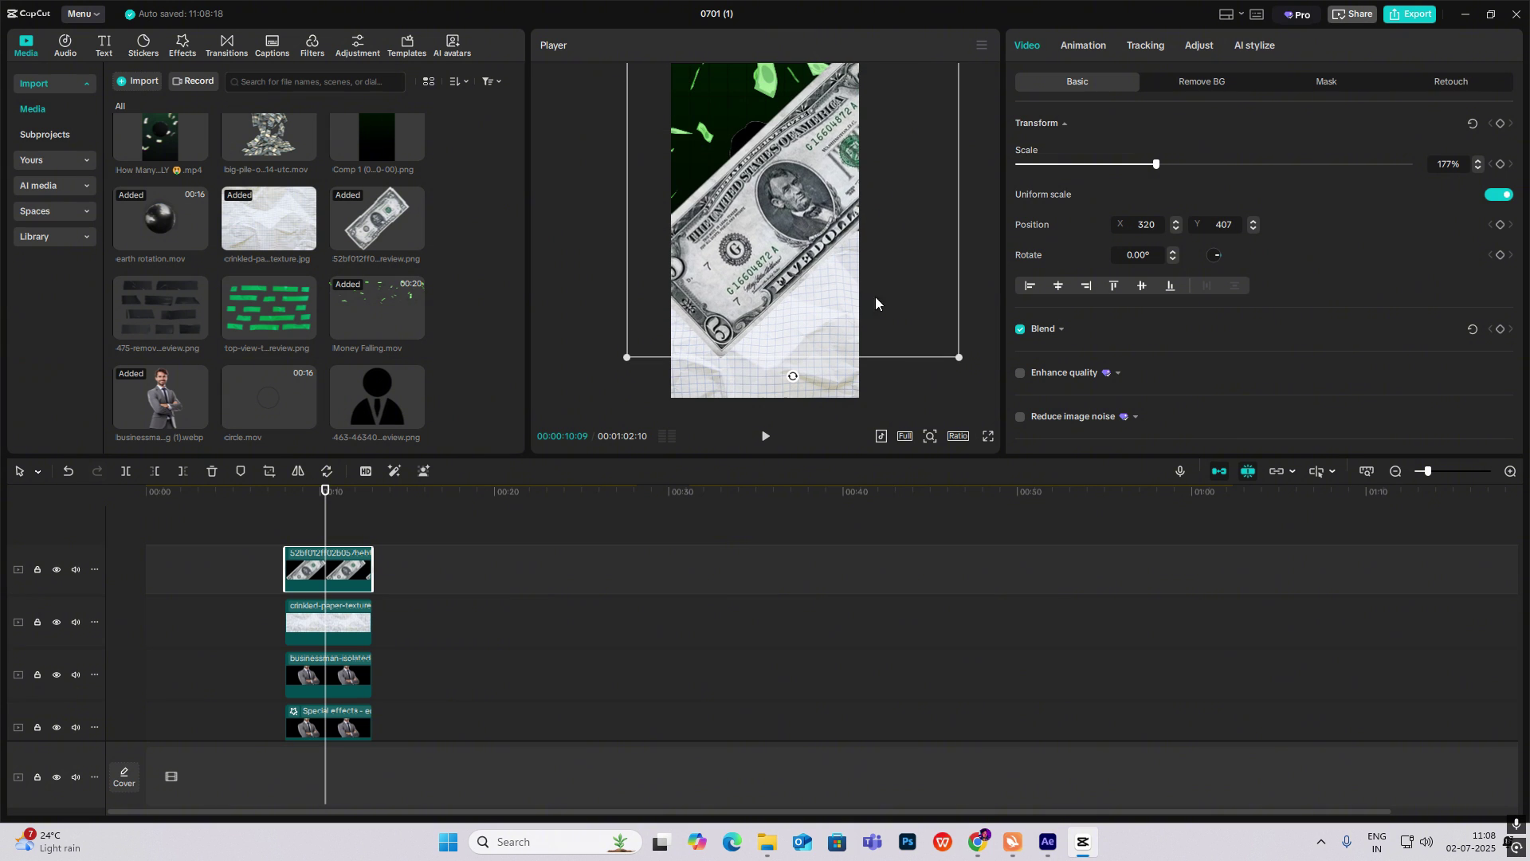
# Rotate the top dollar bill to 46.37°, blend it over the paper in Overlay mode and position it at X 1190, Y -1102.
pyautogui.moveTo(792, 376); pyautogui.dragTo(821, 324)
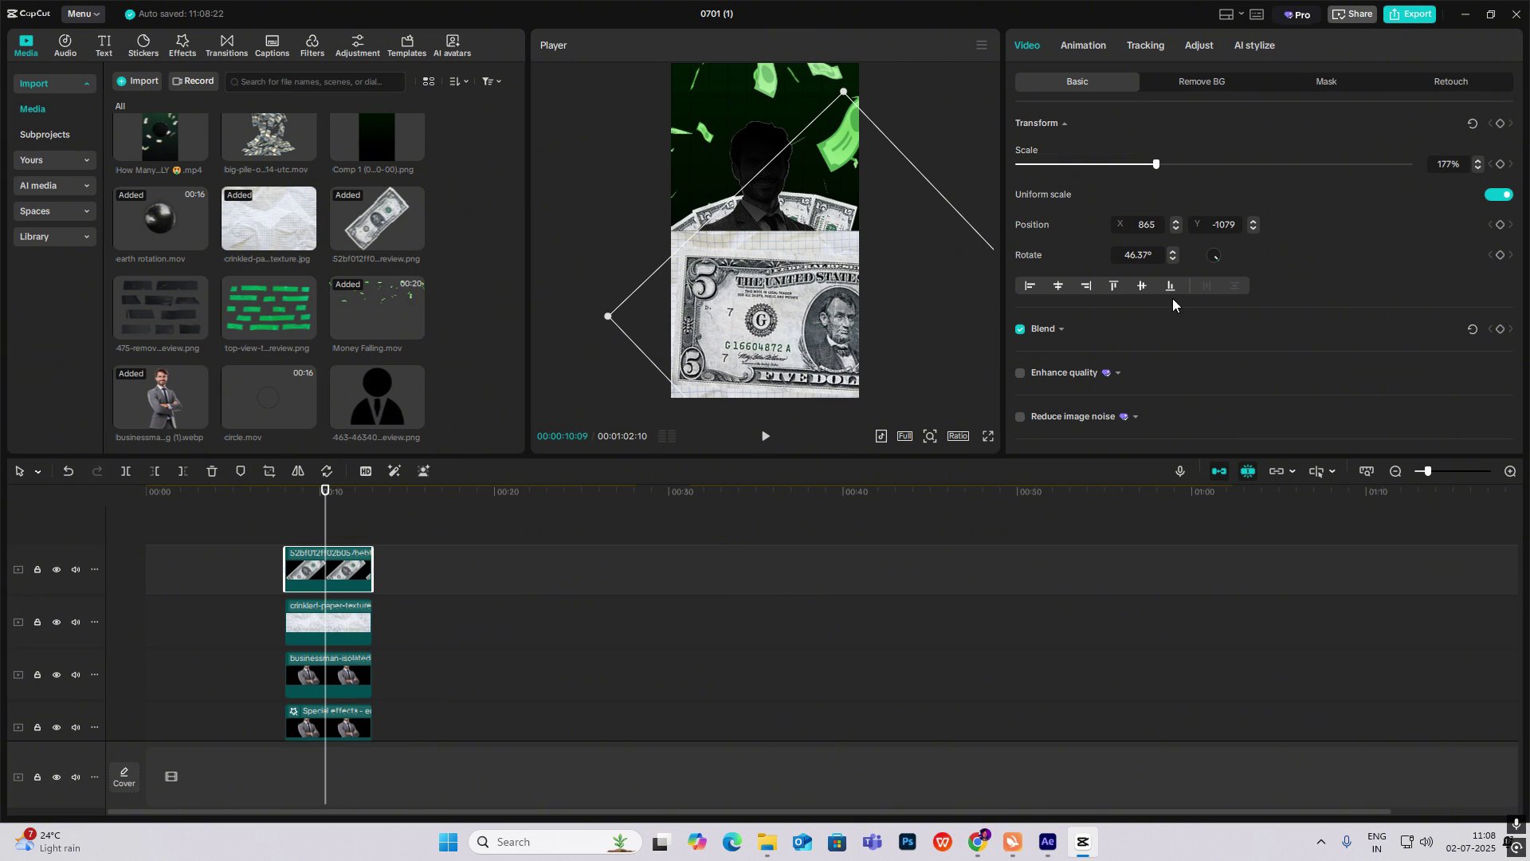
pyautogui.click(1061, 330)
pyautogui.click(1170, 361)
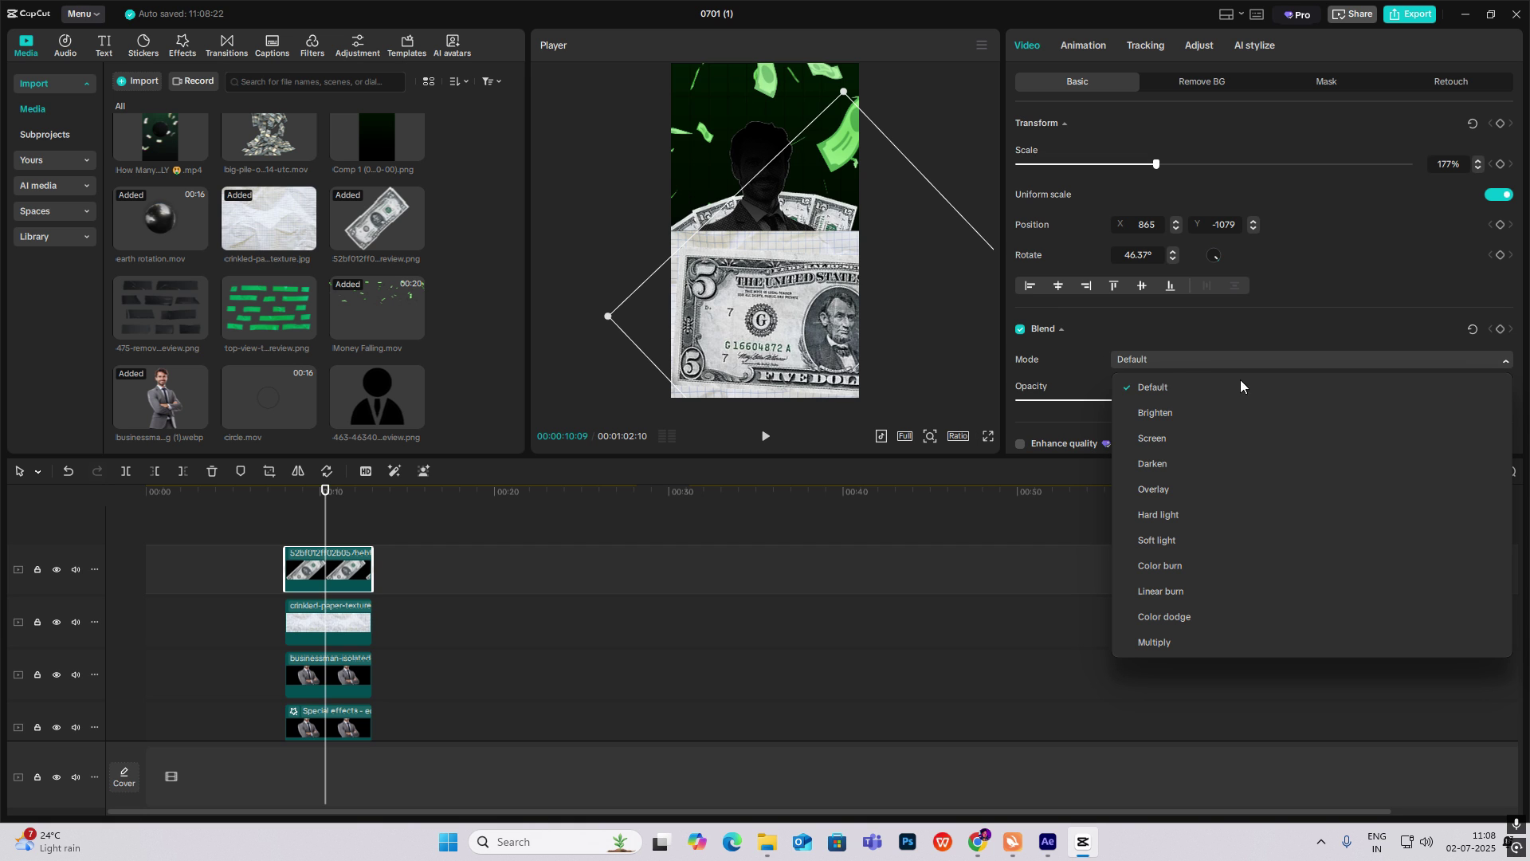
pyautogui.click(1165, 439)
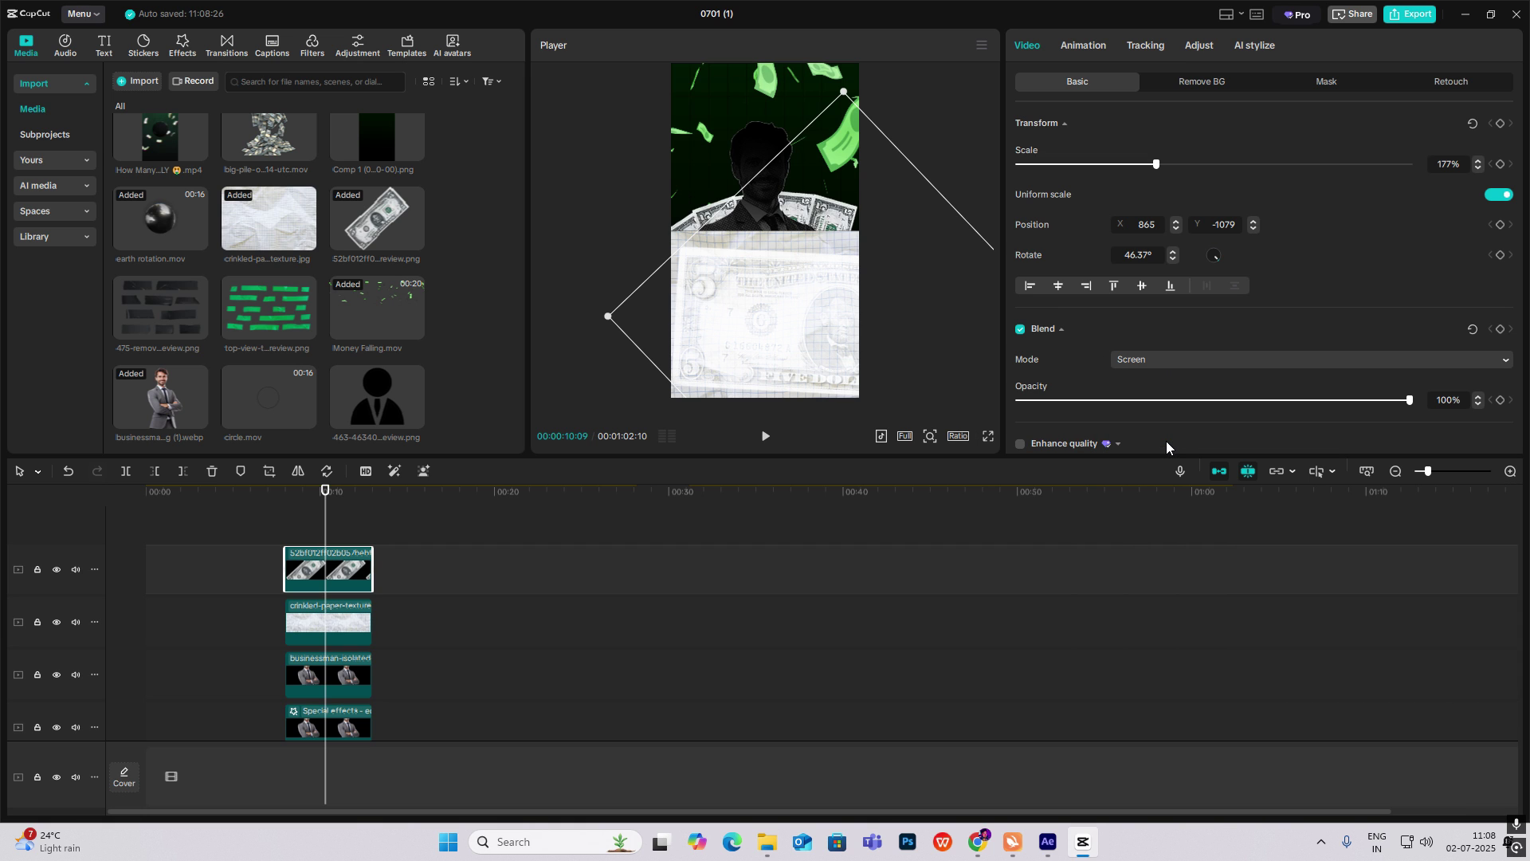
pyautogui.click(1161, 360)
pyautogui.click(1163, 490)
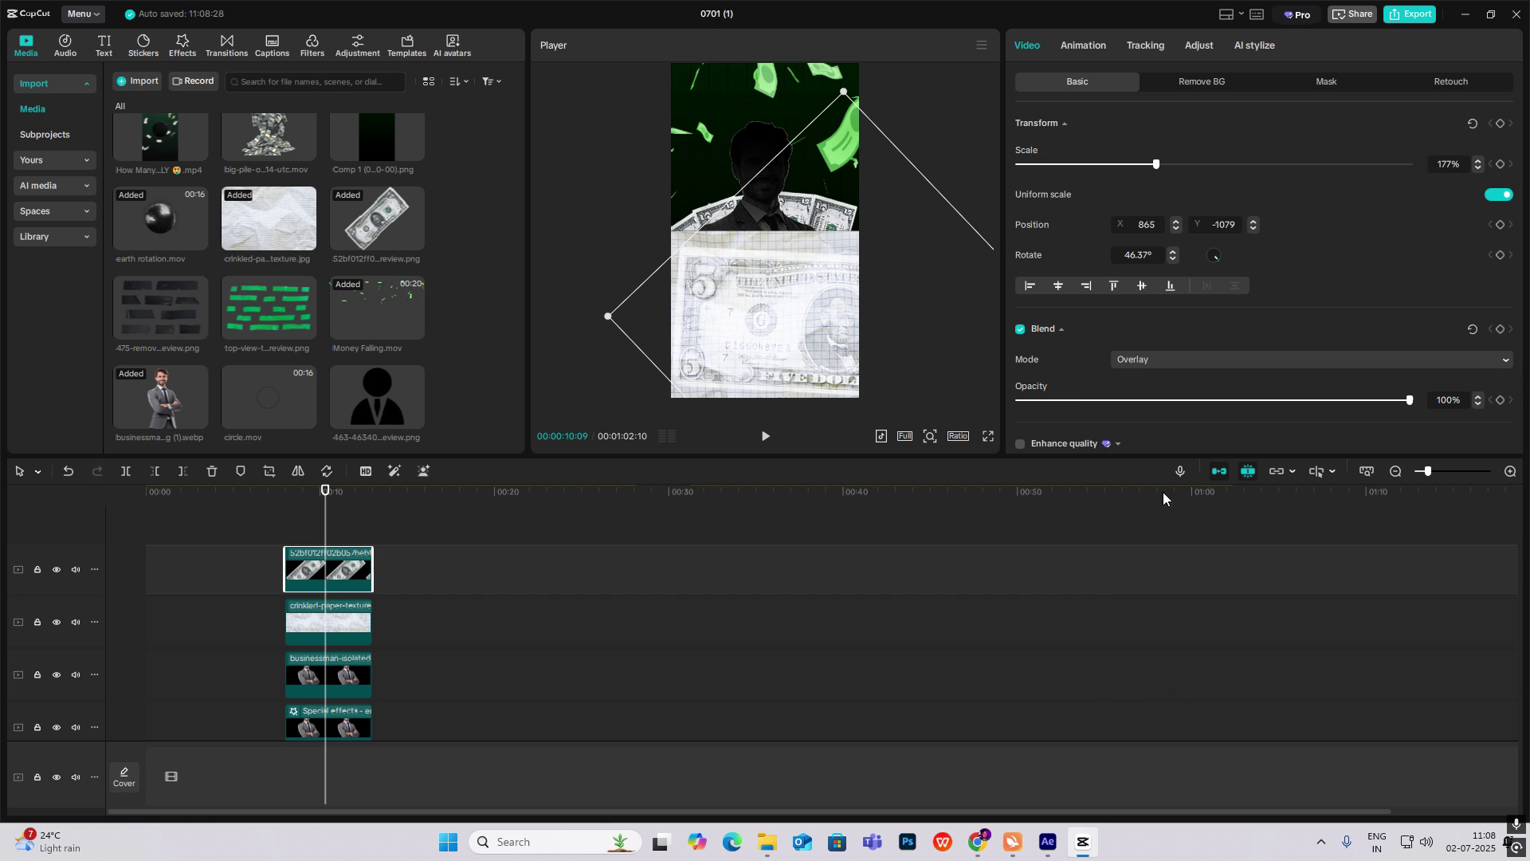
pyautogui.moveTo(821, 338); pyautogui.dragTo(876, 332)
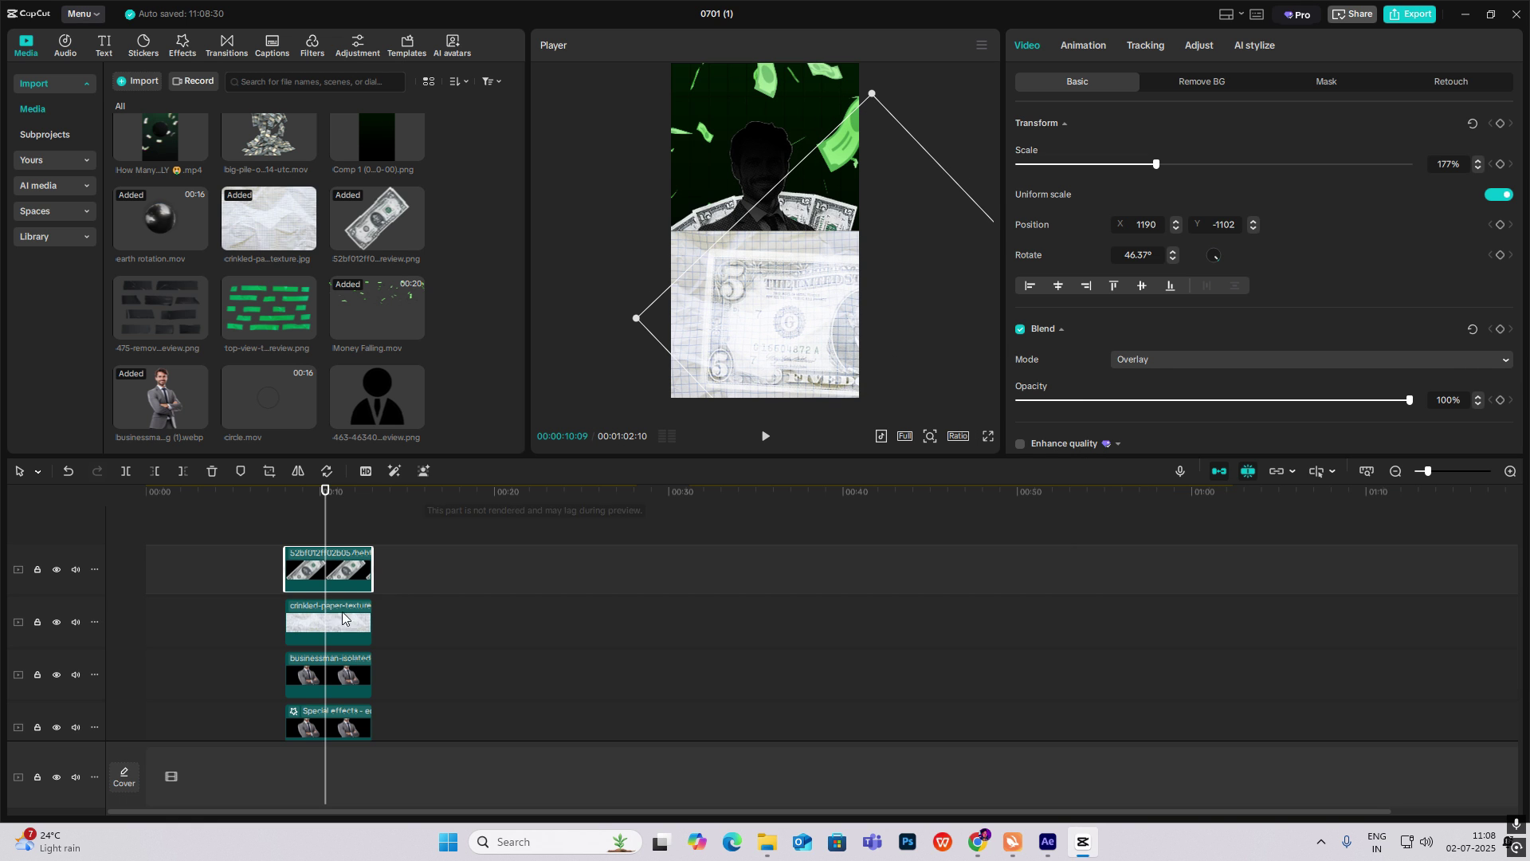
# Duplicate the crinkled paper layer and shade it with a Split mask rotated about -31° with feather 100.
pyautogui.scroll(-1, 343, 618)
pyautogui.click(329, 582)
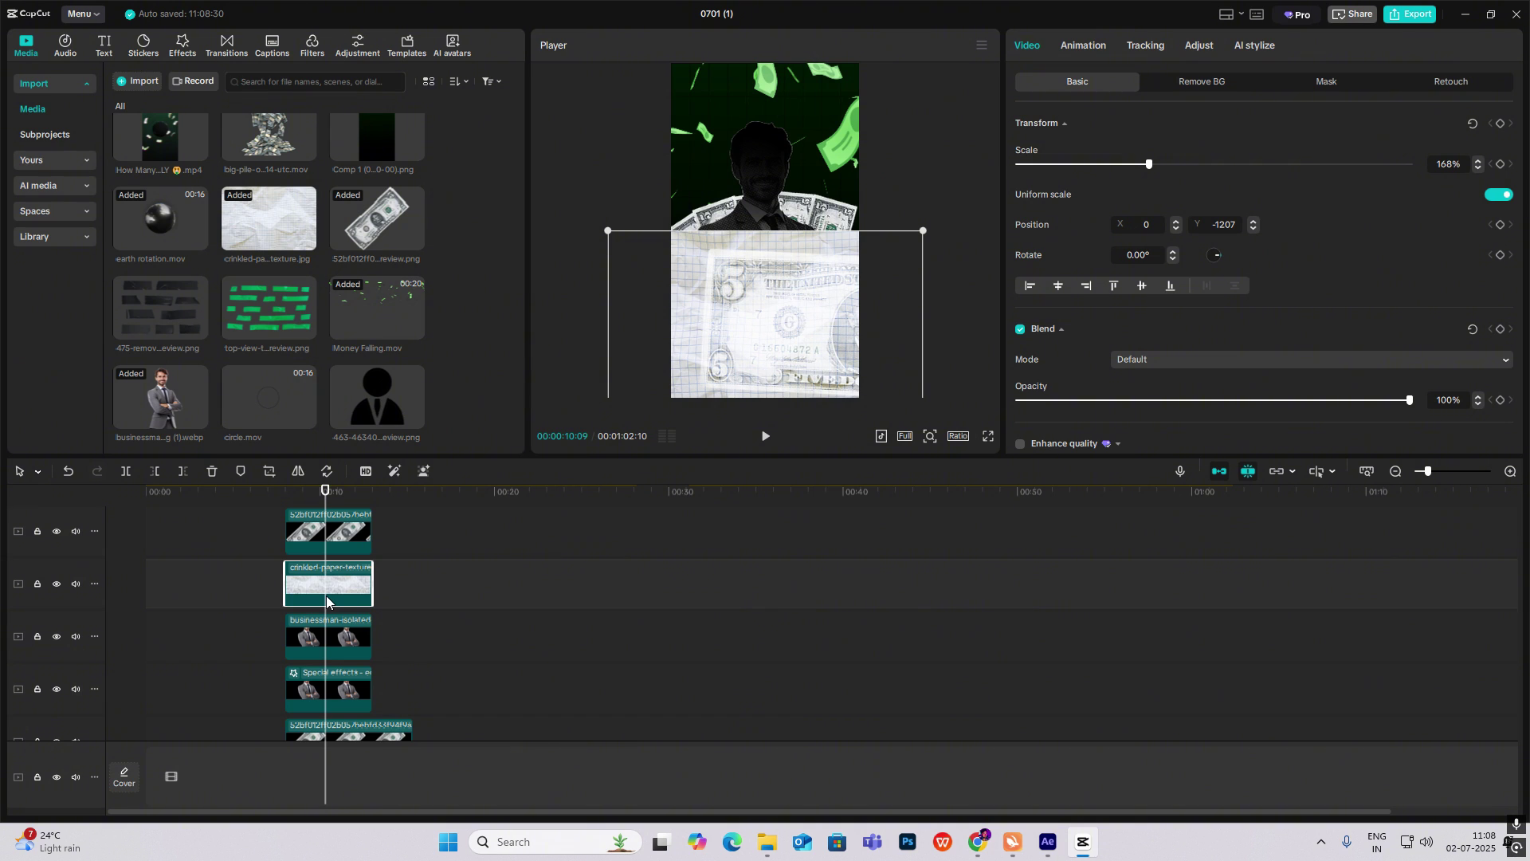
pyautogui.hotkey('ctrl', 'c')
pyautogui.hotkey('ctrl', 'v')
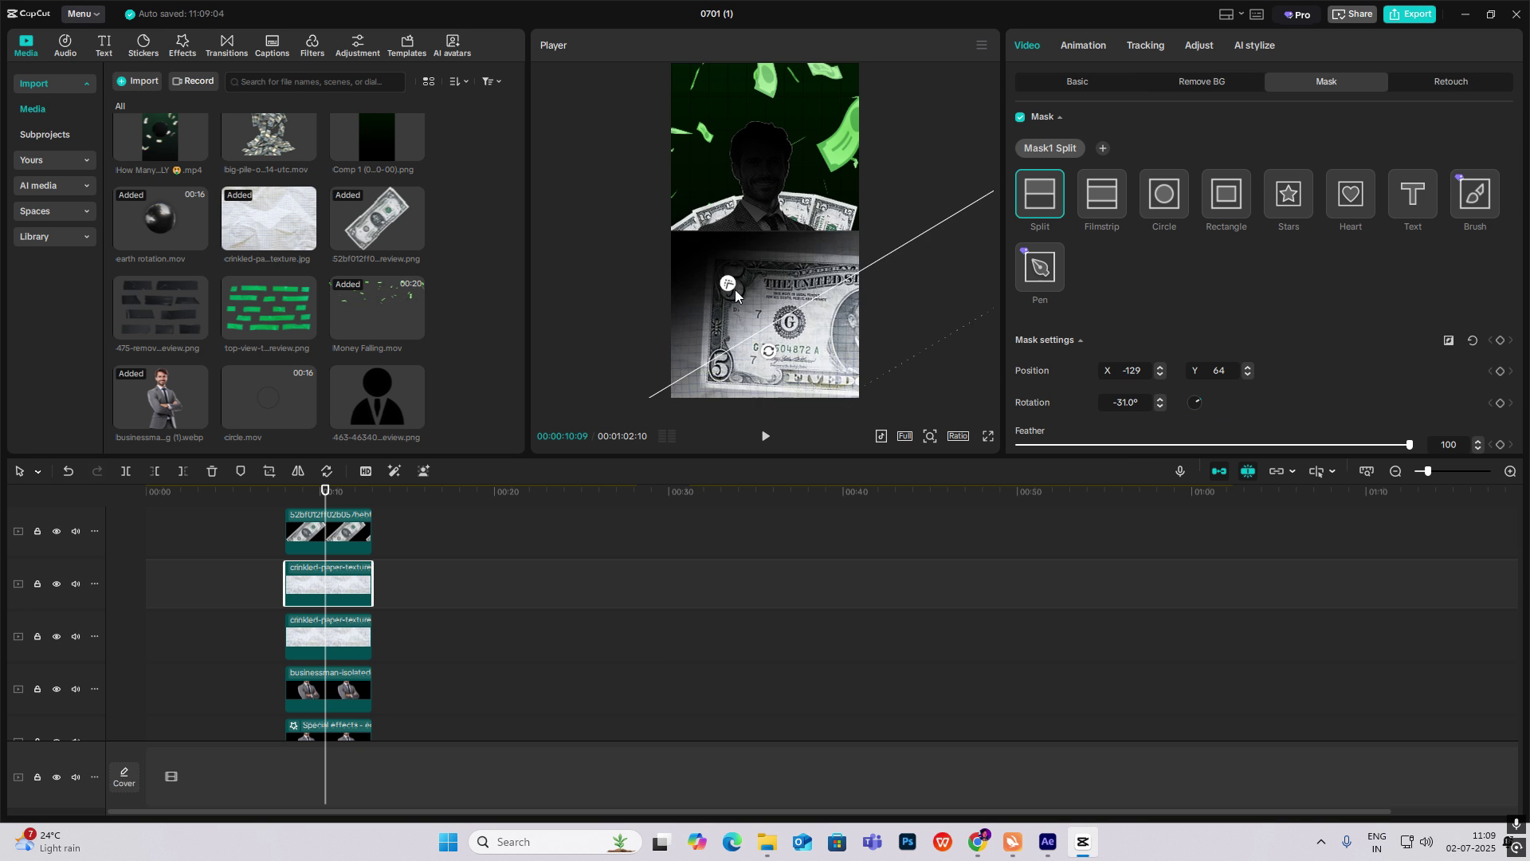
pyautogui.moveTo(735, 289); pyautogui.dragTo(704, 272)
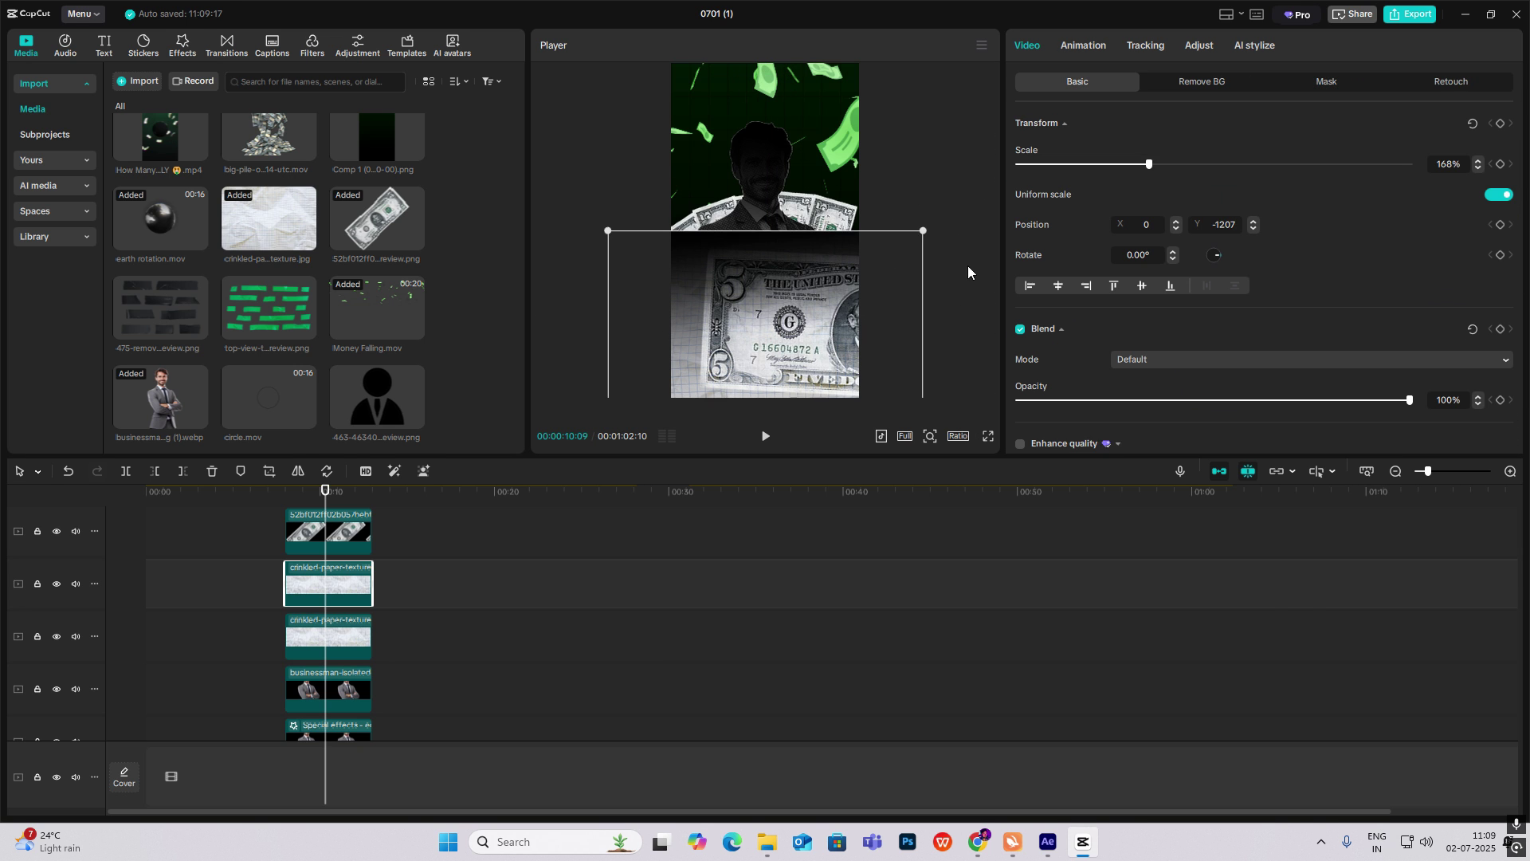
pyautogui.click(971, 273)
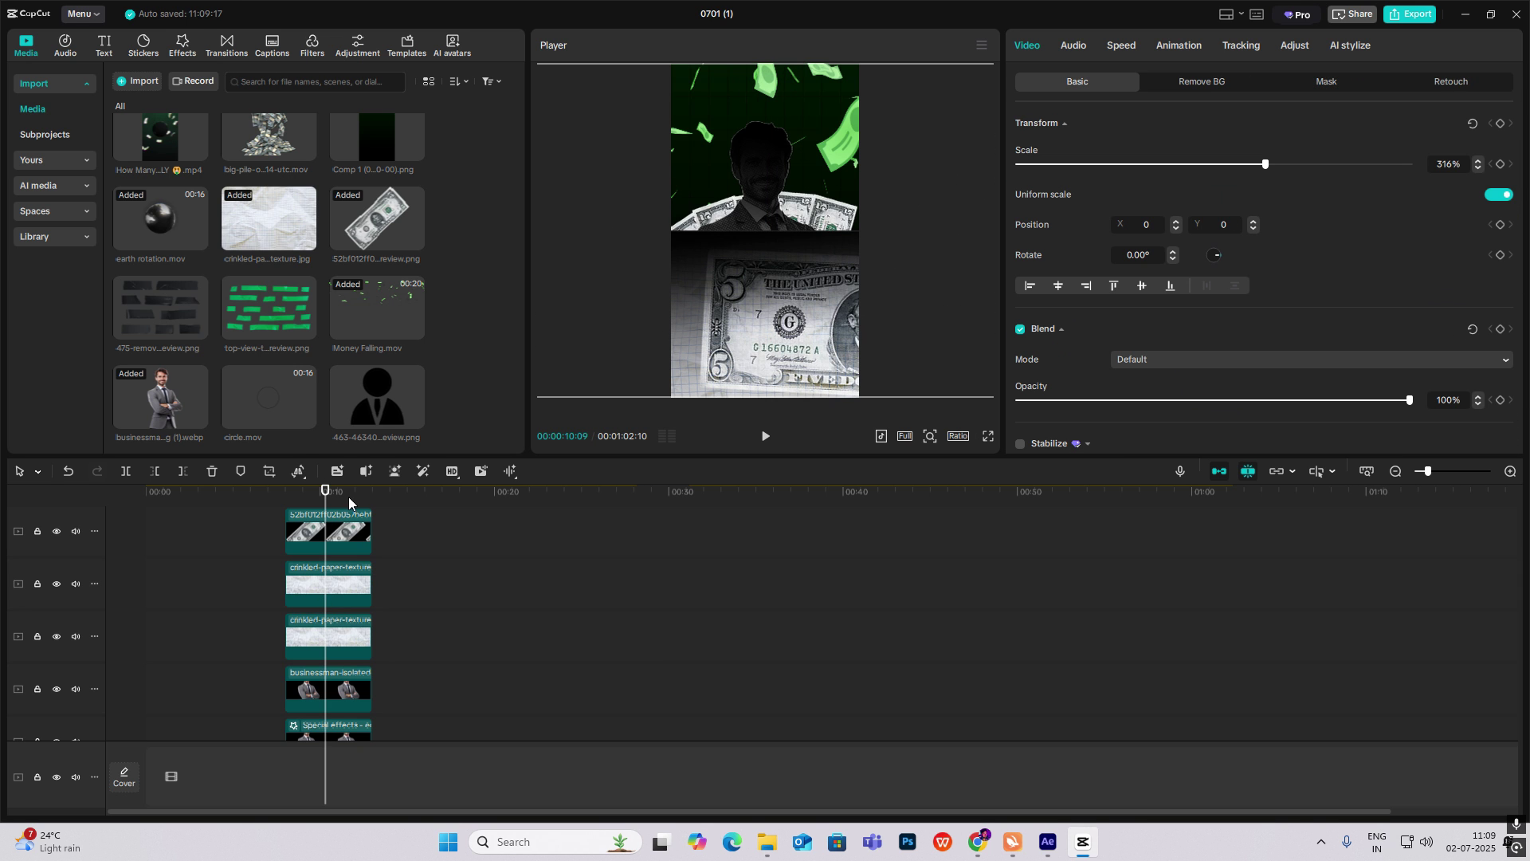
# Turn the Split mask on the upper crinkled paper copy to 180° and place it at X -621, Y 129.
pyautogui.scroll(-5, 902, 643)
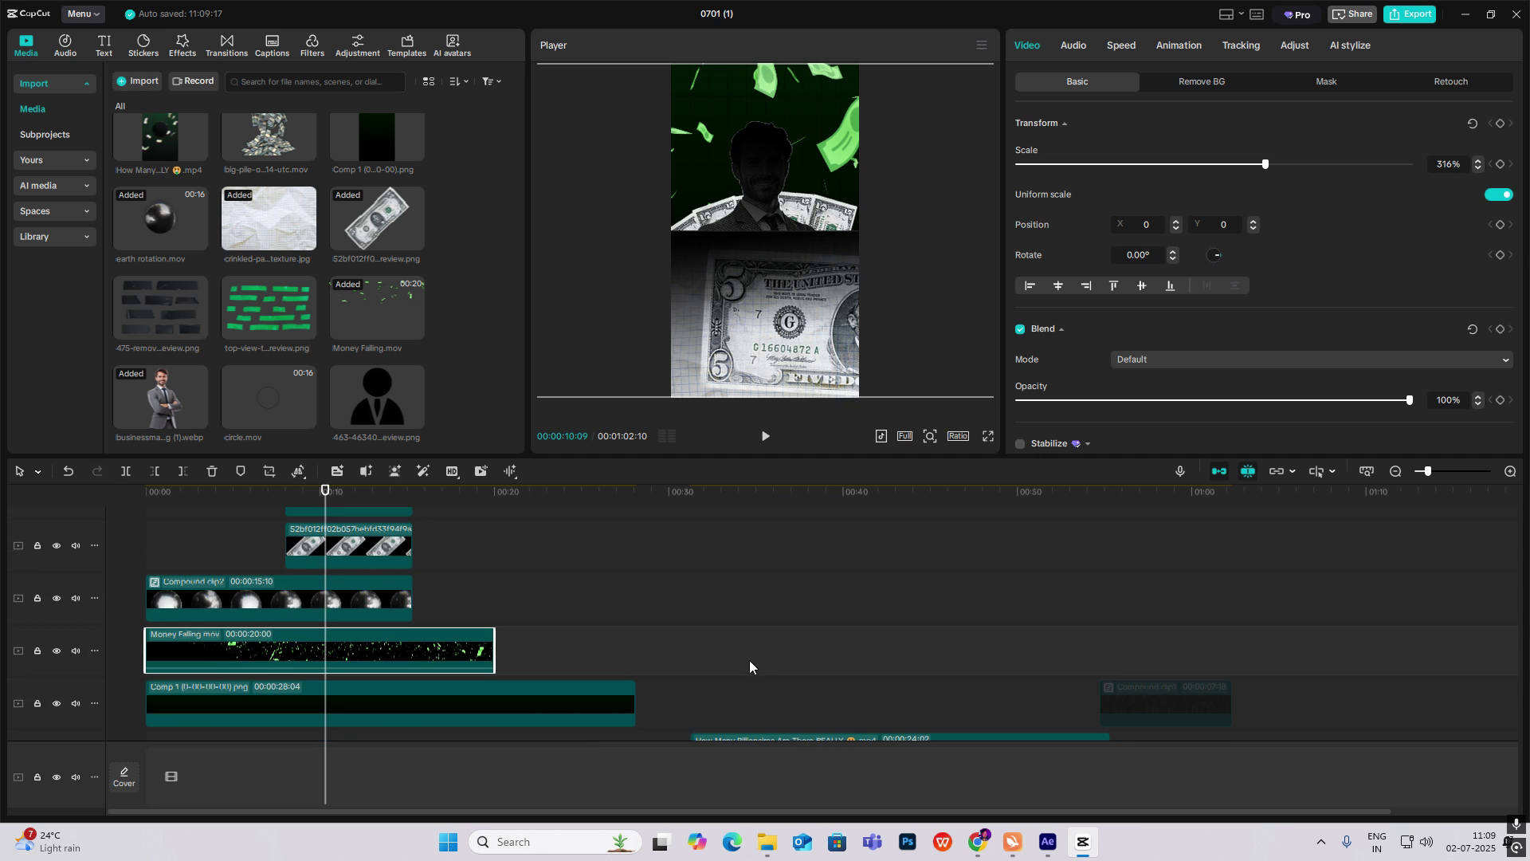
pyautogui.click(771, 675)
pyautogui.moveTo(775, 675); pyautogui.dragTo(799, 675)
pyautogui.moveTo(799, 608); pyautogui.dragTo(538, 561)
pyautogui.click(322, 491)
pyautogui.scroll(5, 354, 557)
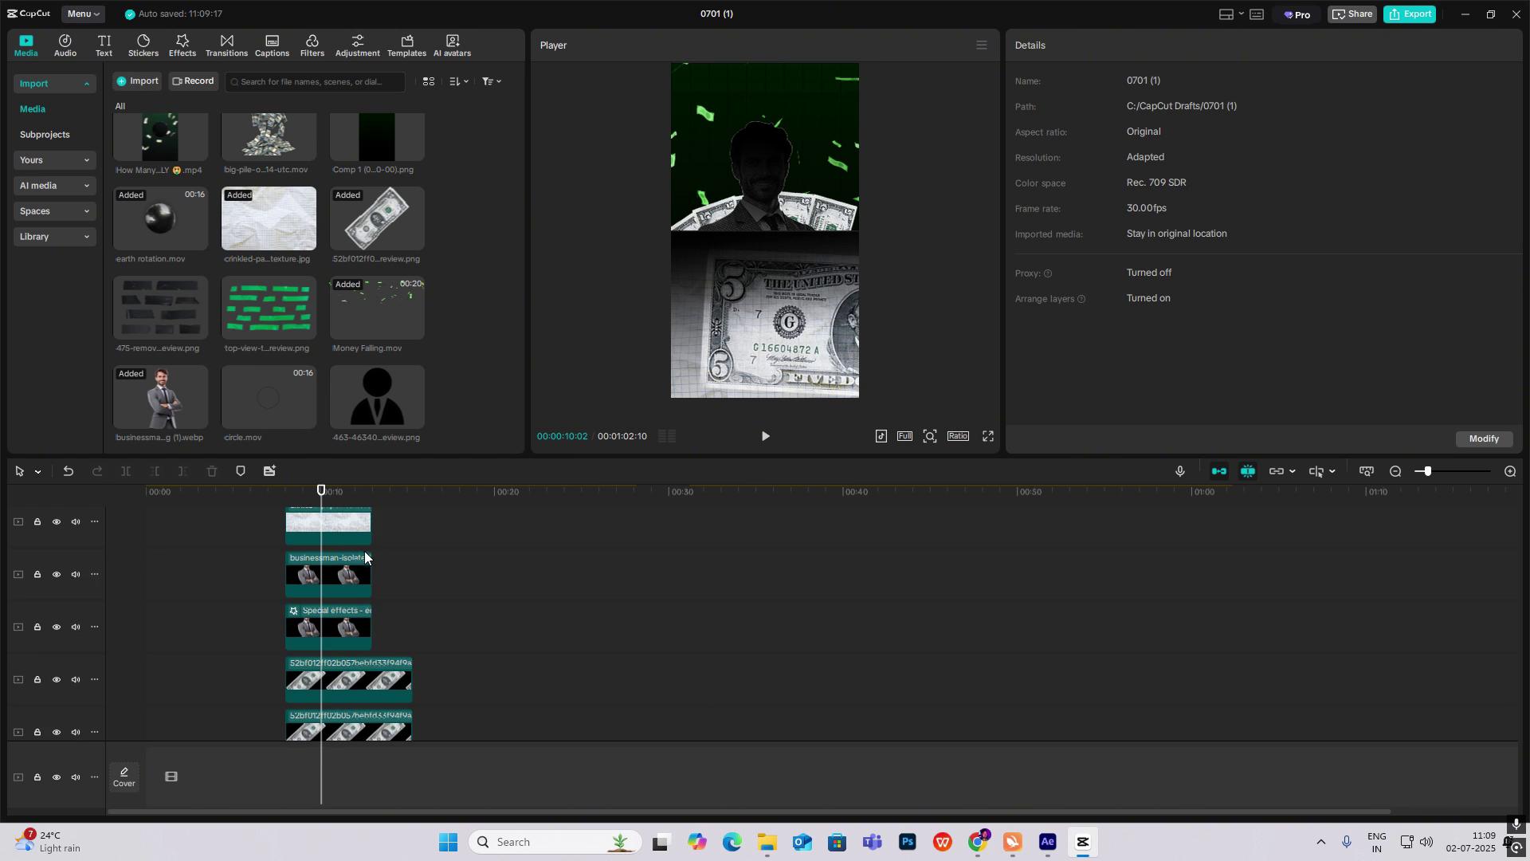
pyautogui.scroll(1, 354, 558)
pyautogui.click(333, 618)
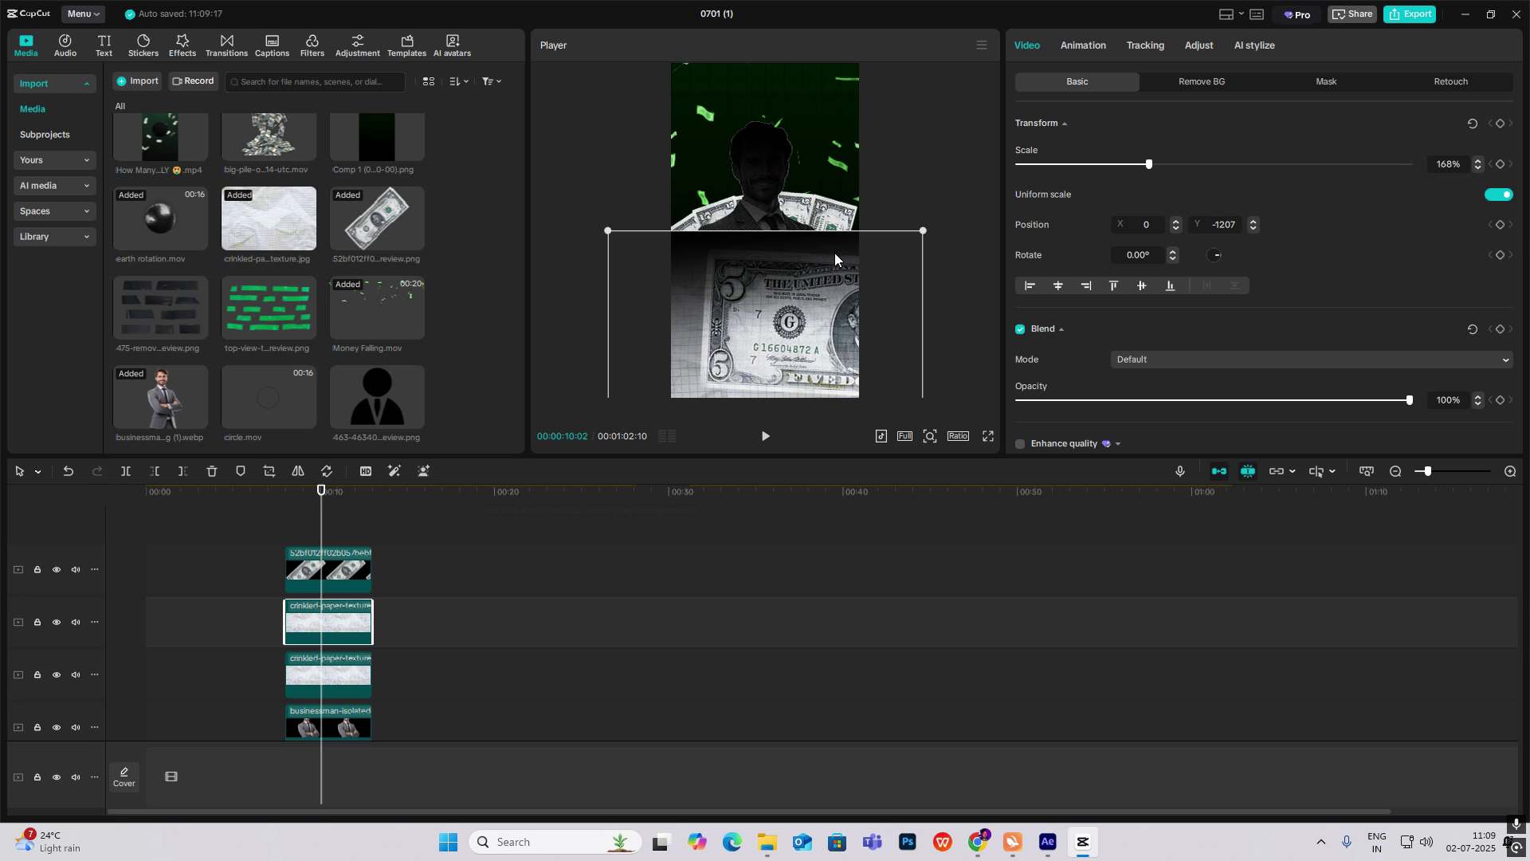
pyautogui.click(1305, 84)
pyautogui.moveTo(732, 363); pyautogui.dragTo(785, 309)
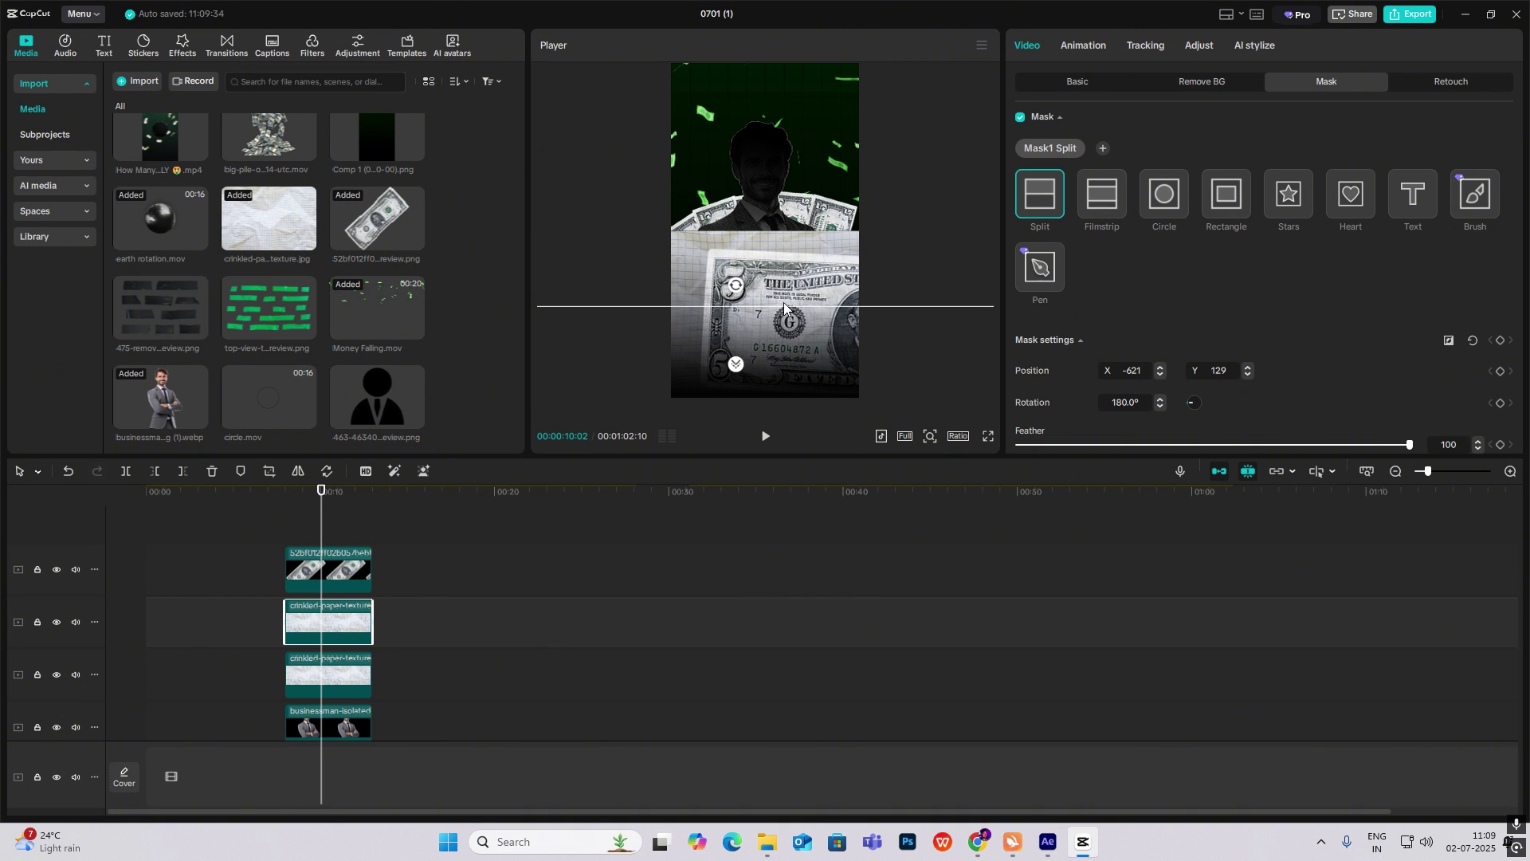
pyautogui.click(1084, 86)
pyautogui.click(921, 162)
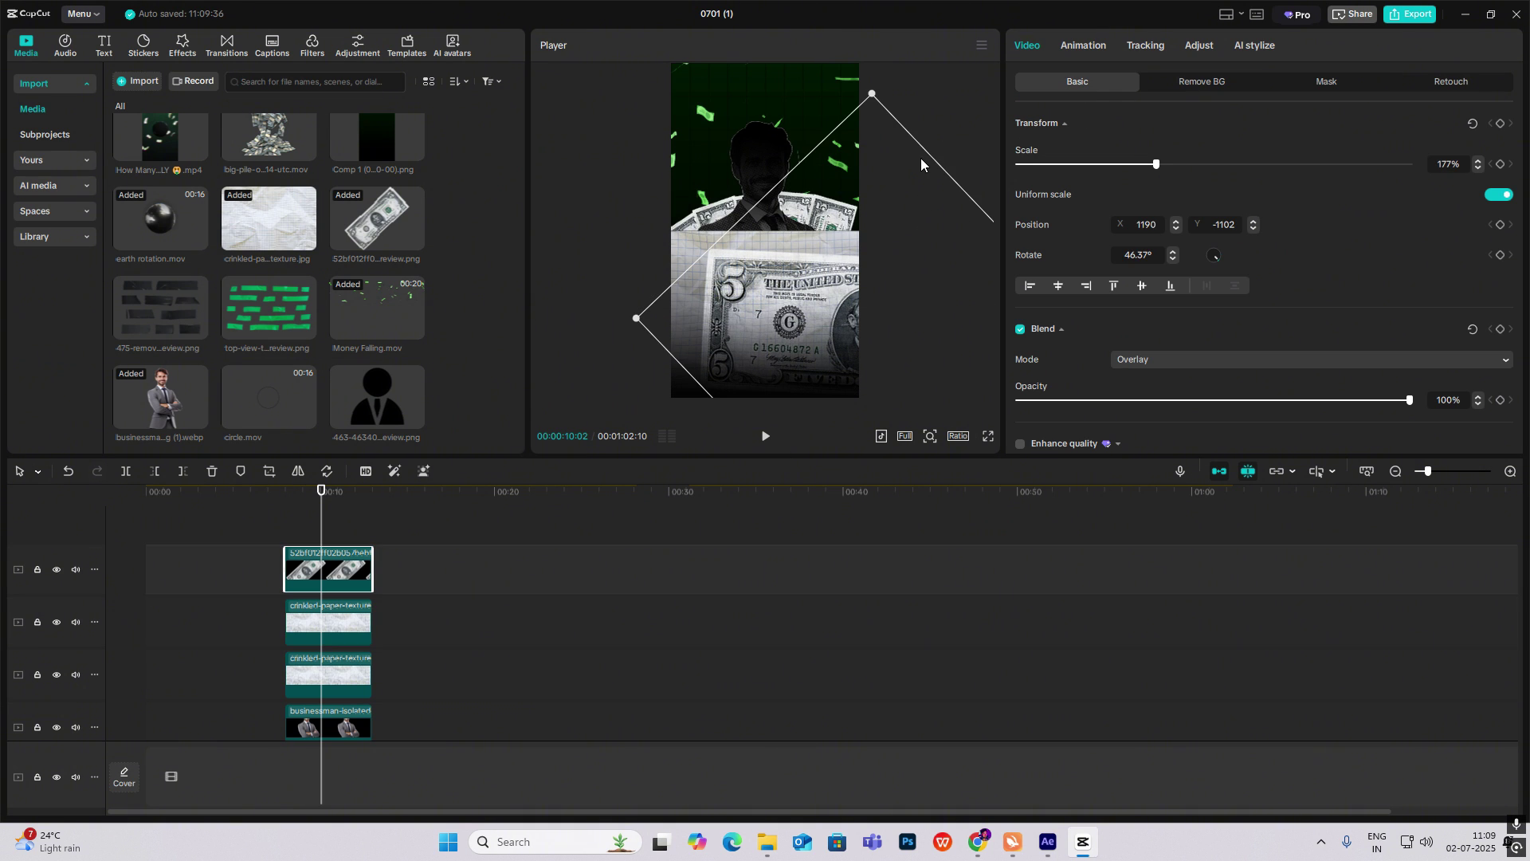
# Disable the top dollar bill clip and both crinkled paper clips.
pyautogui.scroll(-3, 835, 653)
pyautogui.scroll(-4, 893, 670)
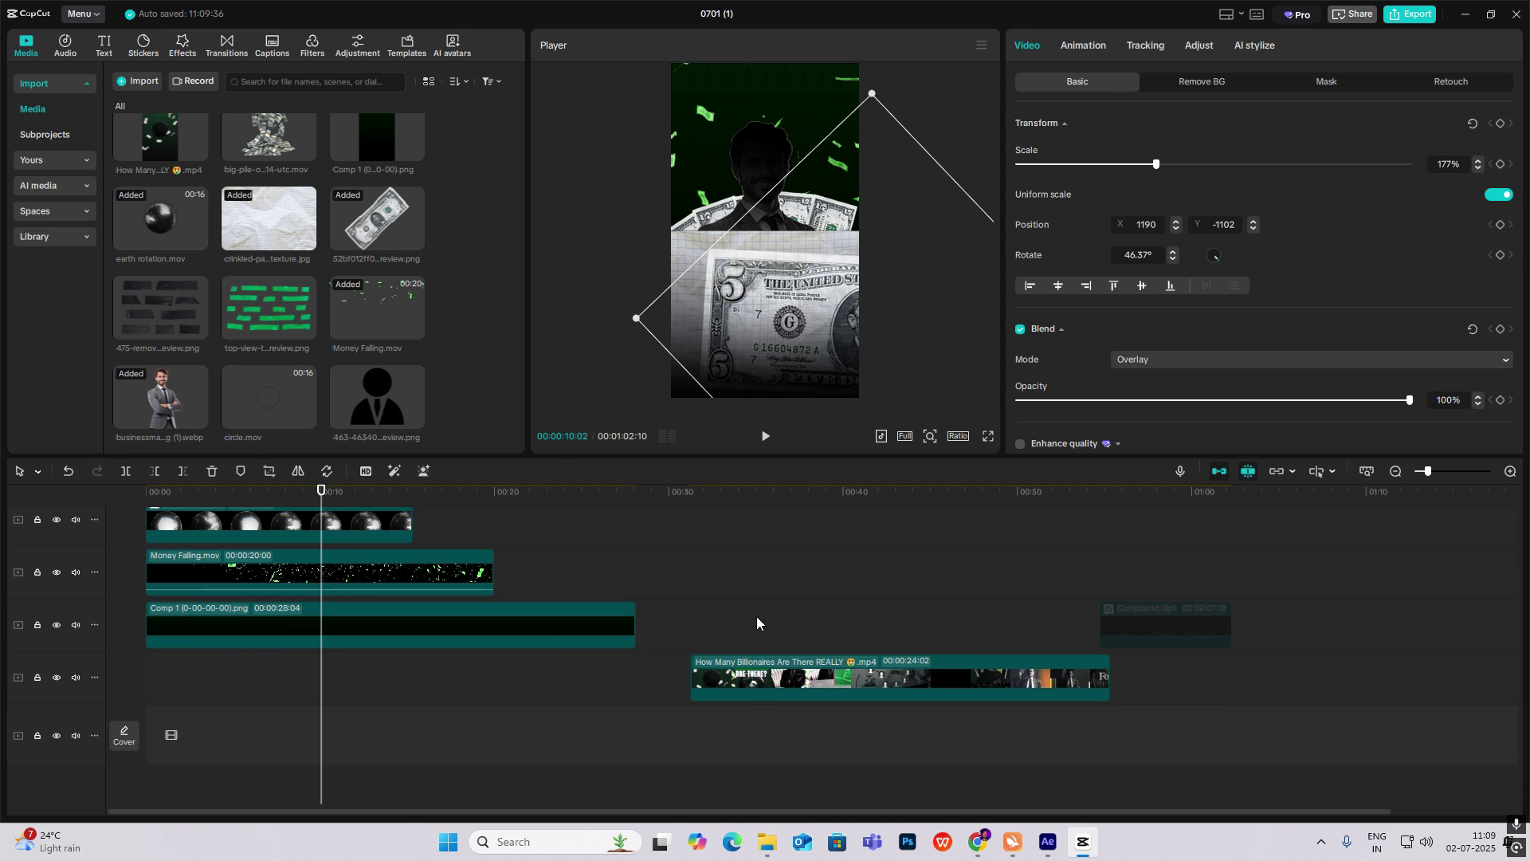
pyautogui.click(731, 624)
pyautogui.click(753, 623)
pyautogui.moveTo(767, 628); pyautogui.dragTo(763, 628)
pyautogui.moveTo(762, 565); pyautogui.dragTo(297, 542)
pyautogui.scroll(5, 383, 538)
pyautogui.moveTo(465, 529); pyautogui.dragTo(281, 652)
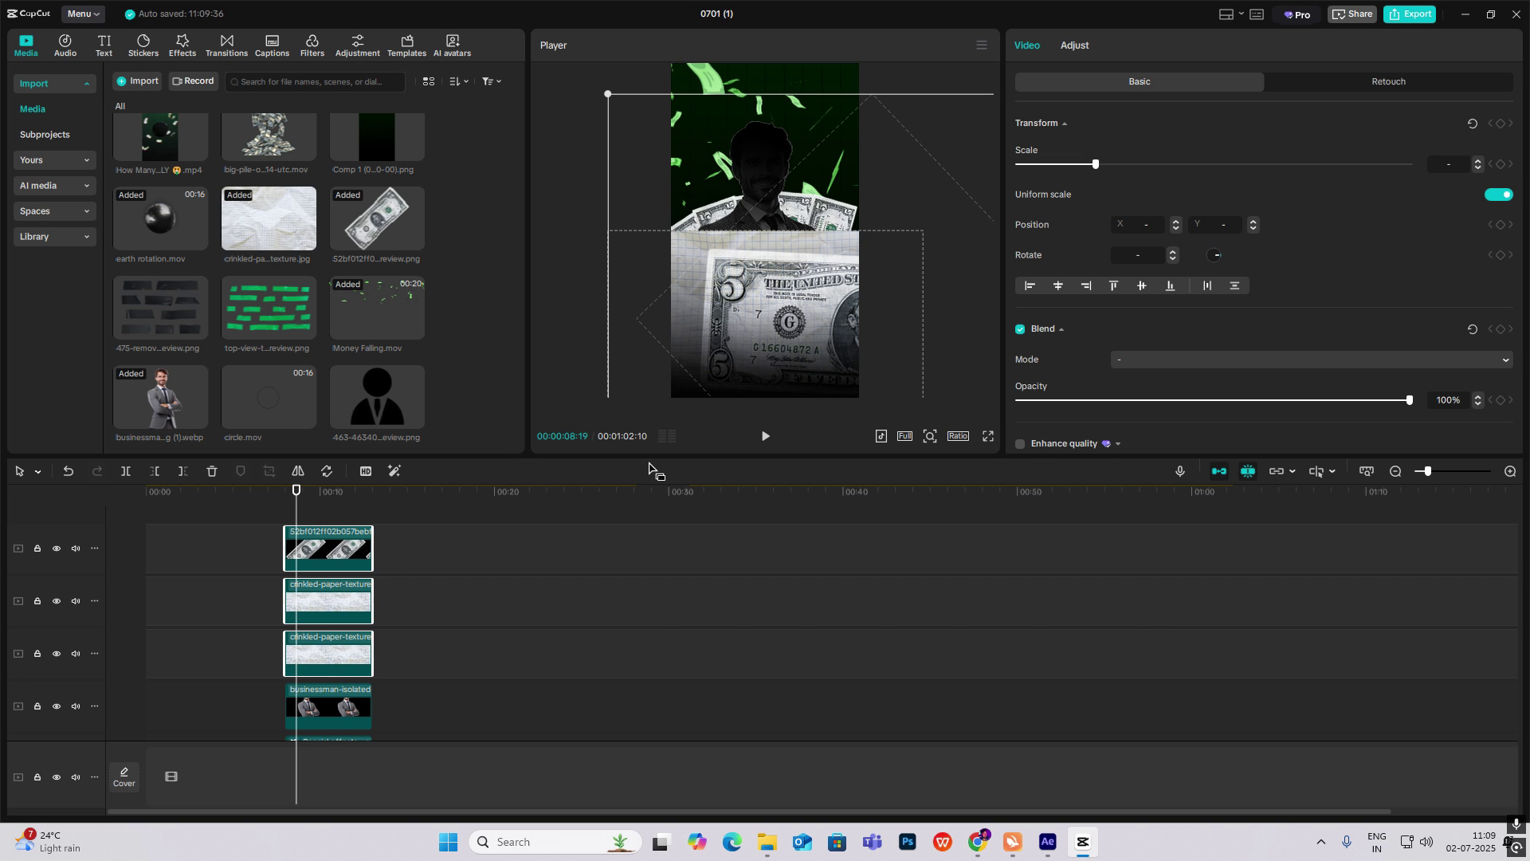
pyautogui.press('v')
# Combine the businessman clips and the fanned dollar bill clips into one compound clip.
pyautogui.scroll(-3, 403, 591)
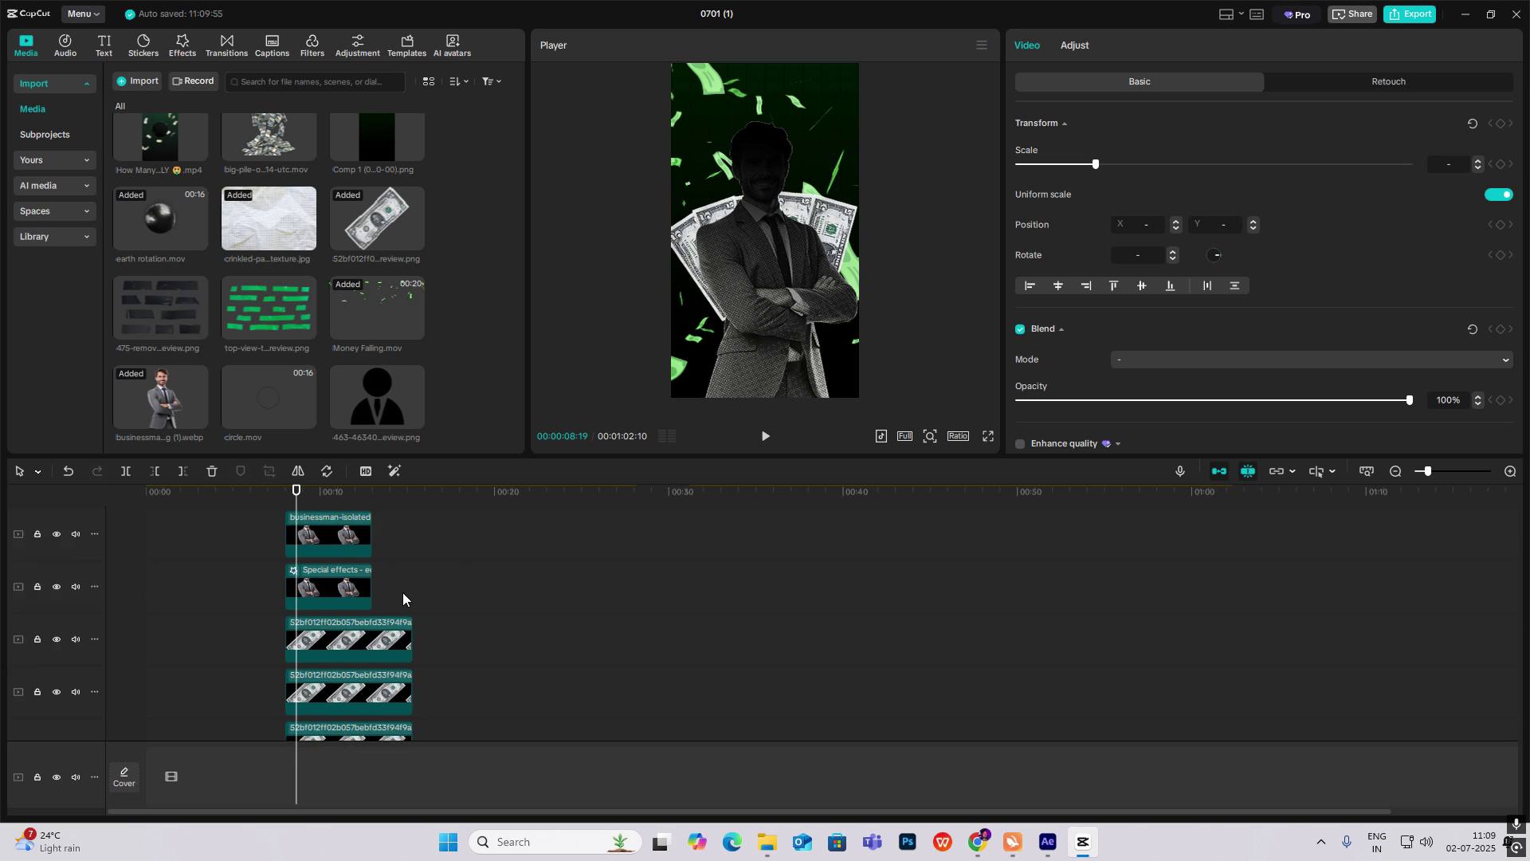
pyautogui.moveTo(459, 547); pyautogui.dragTo(351, 630)
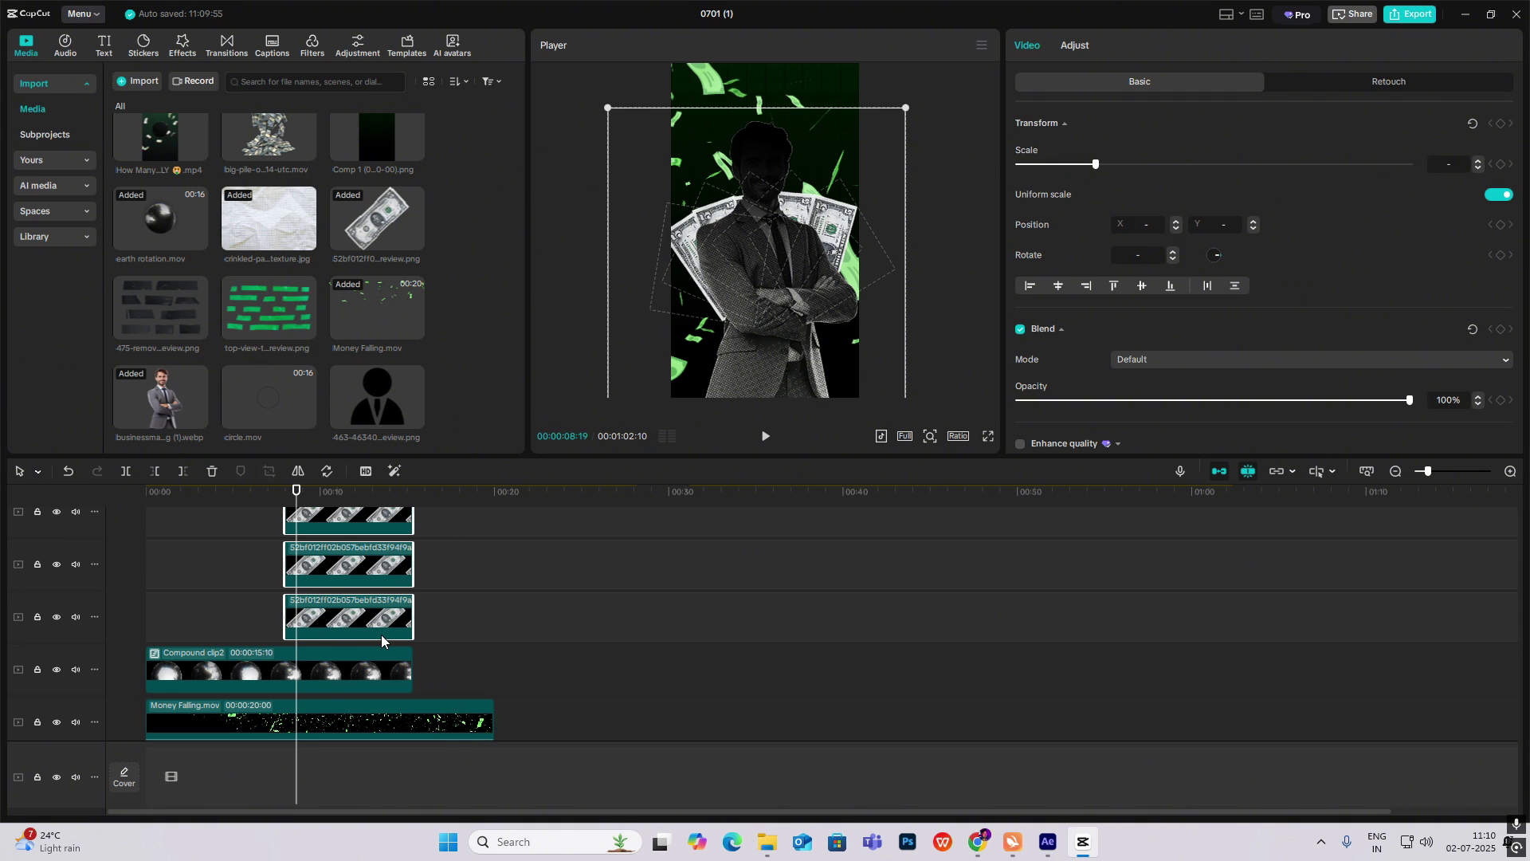
pyautogui.click(381, 634)
# Add Transform keyframes to the businessman compound clip at 00:00:08:00 and 00:00:11:01.
pyautogui.scroll(-2, 1047, 643)
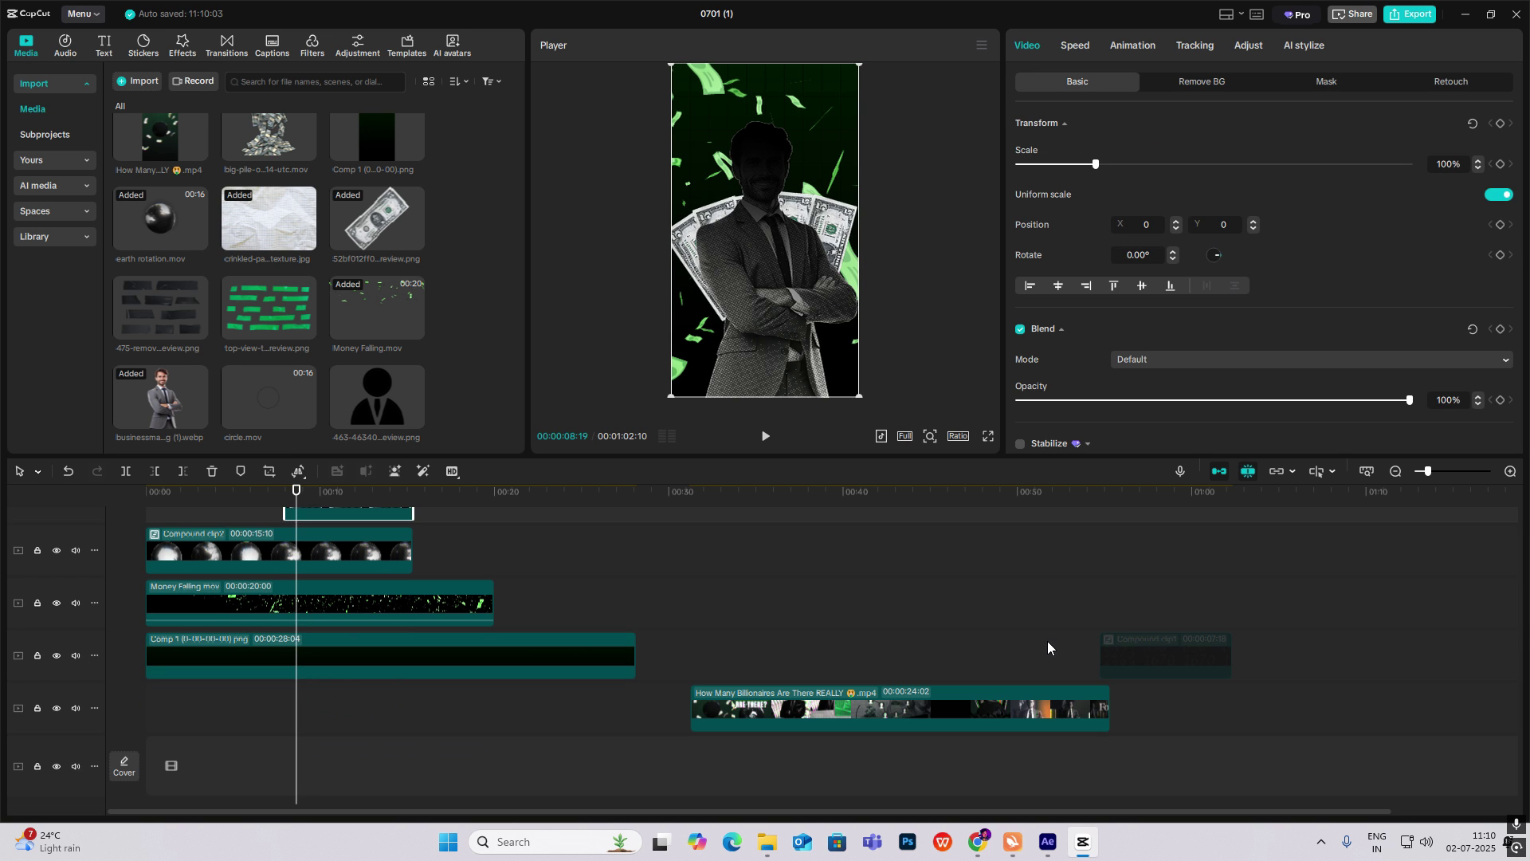
pyautogui.scroll(-1, 1047, 647)
pyautogui.click(821, 614)
pyautogui.moveTo(819, 612); pyautogui.dragTo(765, 610)
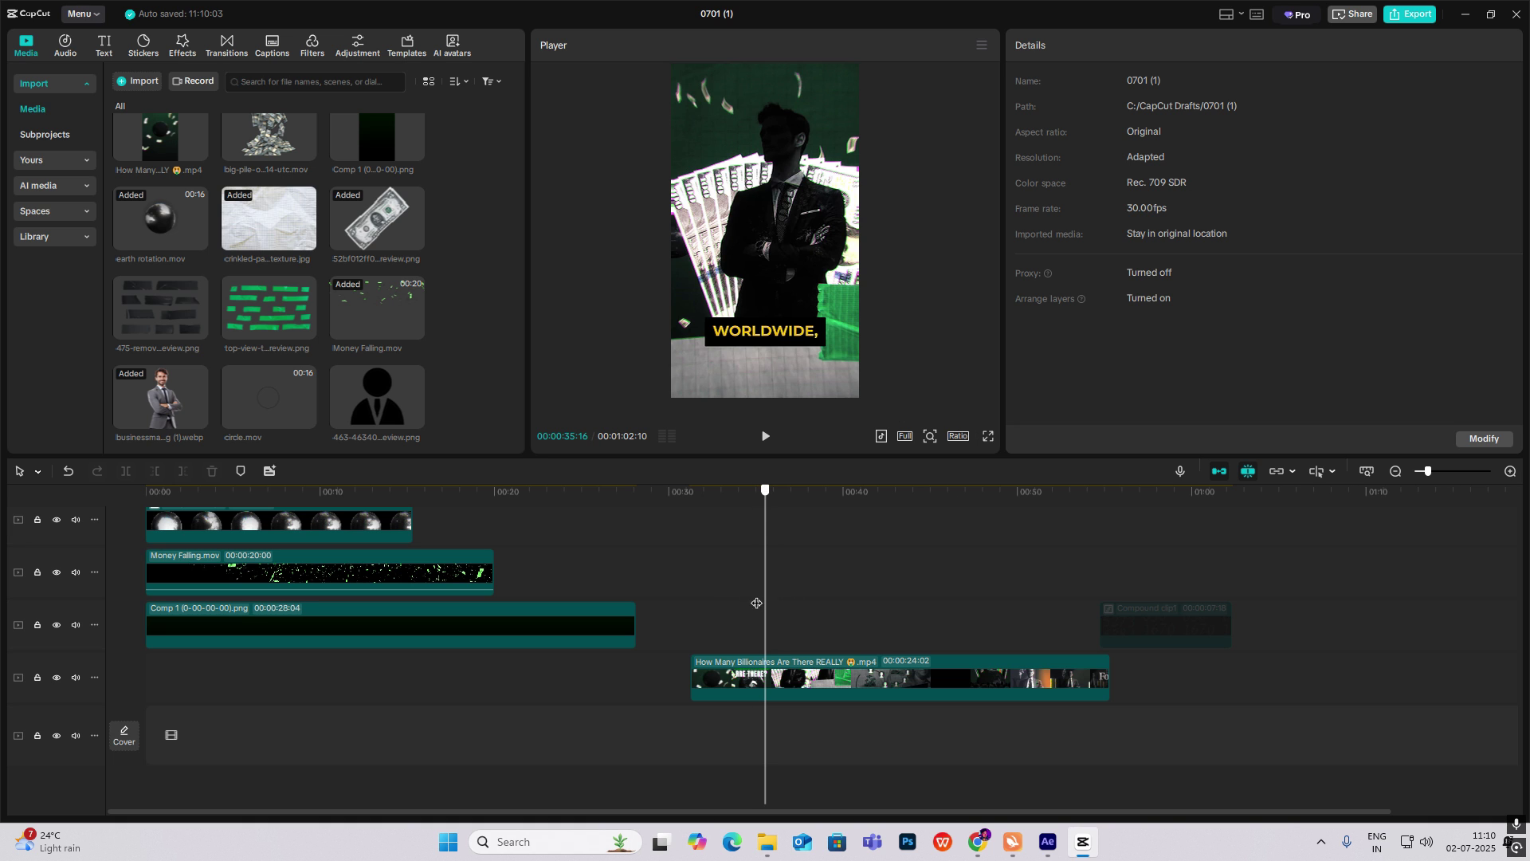
pyautogui.click(284, 529)
pyautogui.scroll(5, 289, 536)
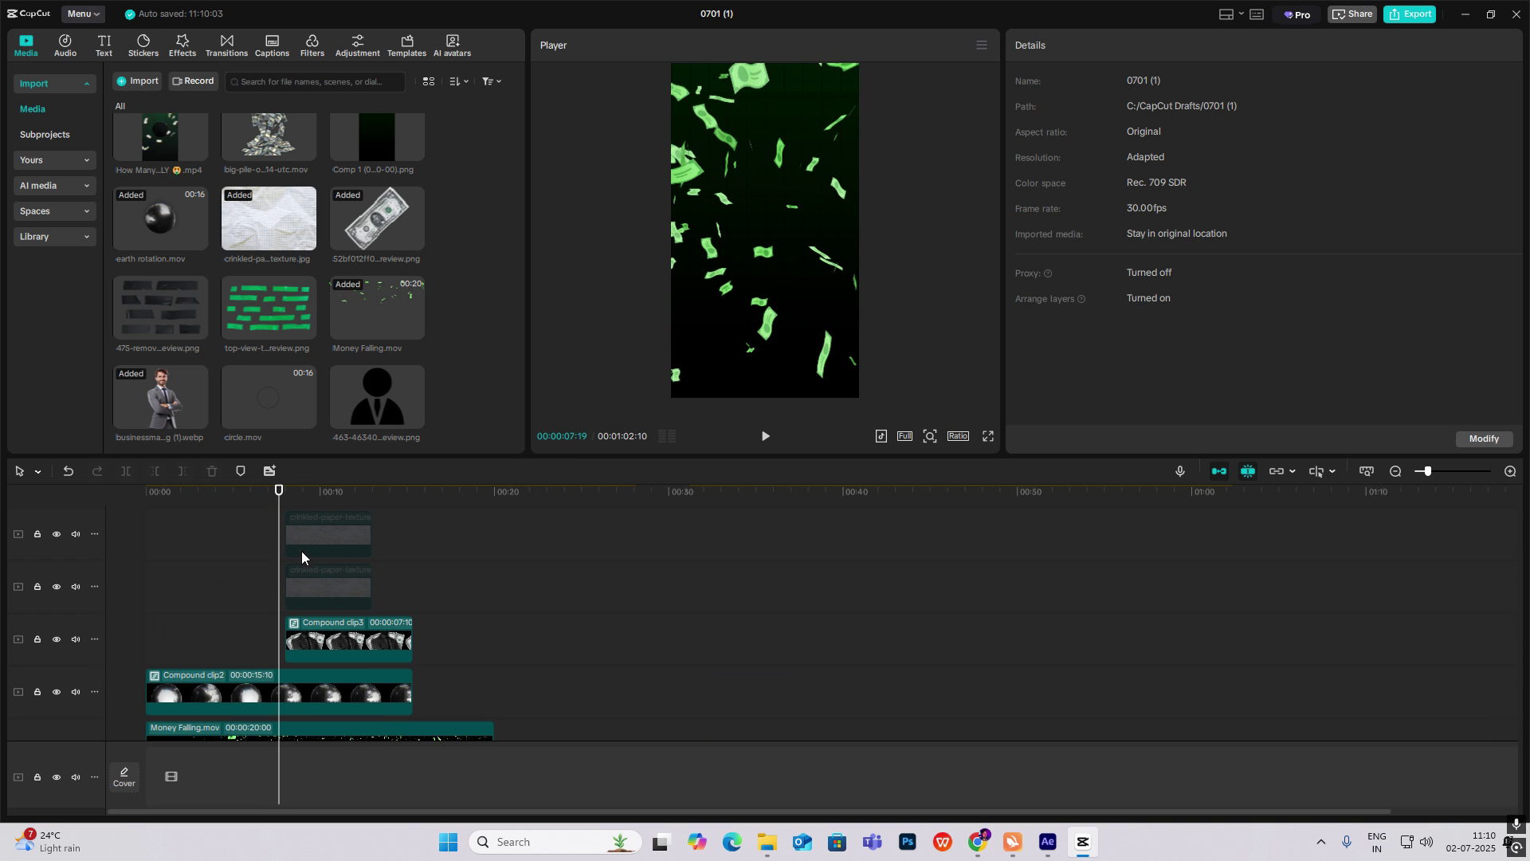
pyautogui.click(284, 588)
pyautogui.click(323, 655)
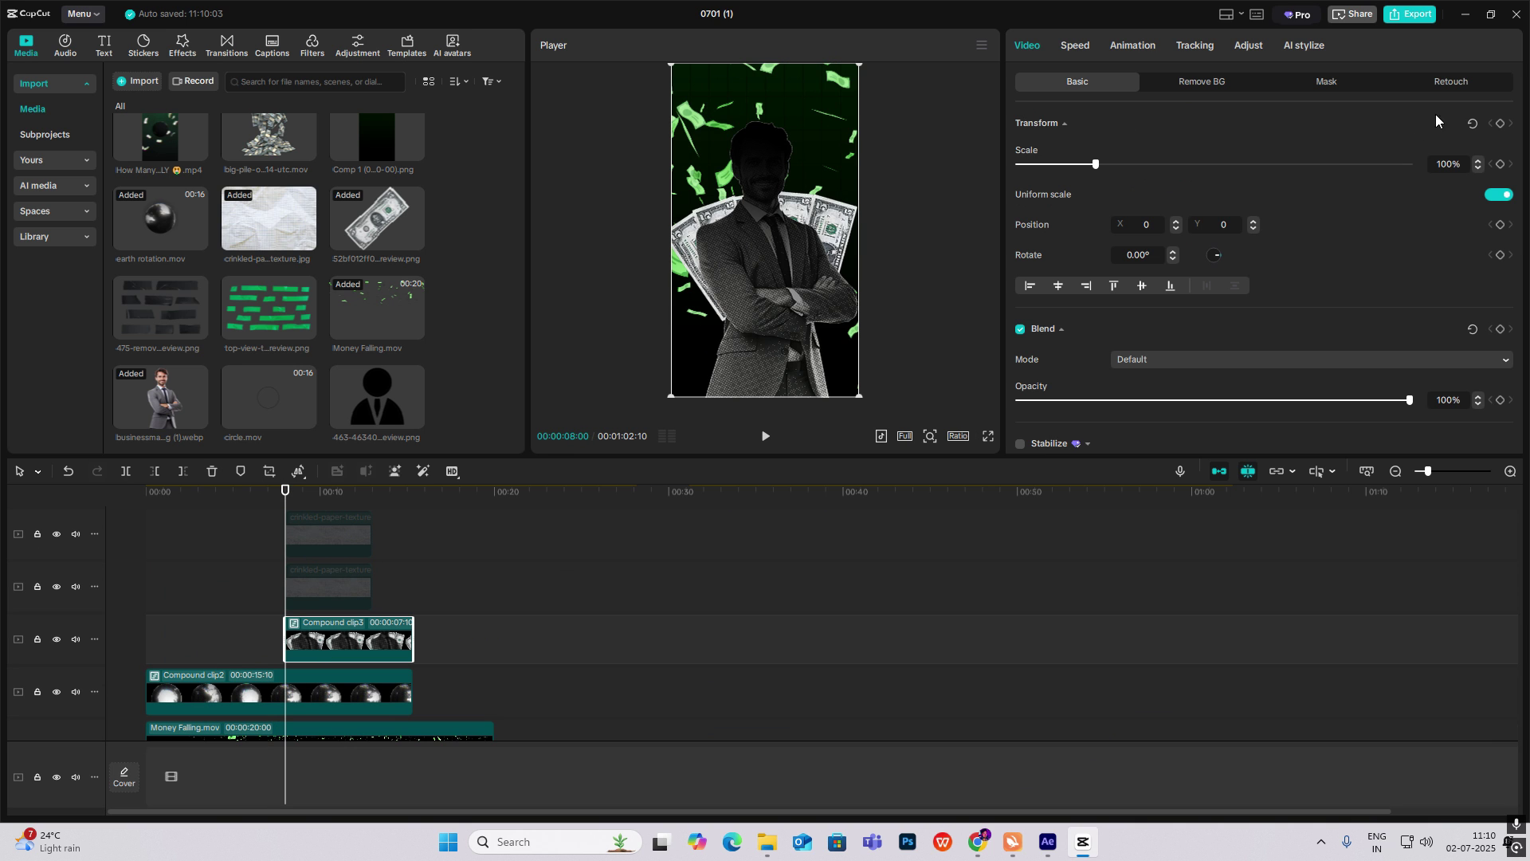
pyautogui.click(1501, 124)
pyautogui.moveTo(287, 495); pyautogui.dragTo(338, 491)
pyautogui.click(1501, 125)
# Shift the businessman compound clip earlier on its track so that it starts at 00:00:04:14.
pyautogui.click(299, 685)
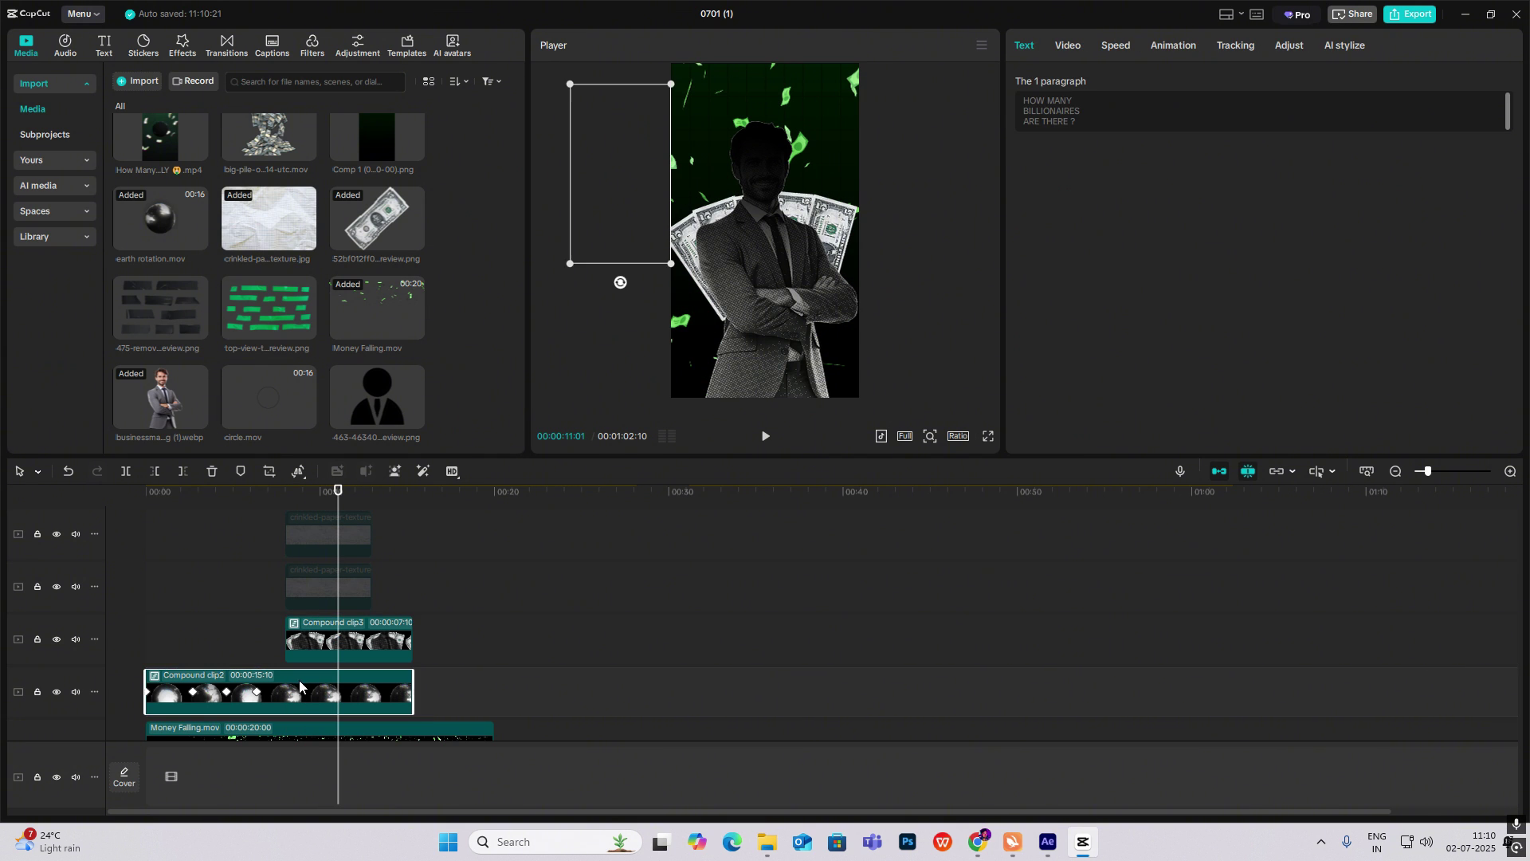
pyautogui.moveTo(311, 659); pyautogui.dragTo(263, 662)
pyautogui.click(231, 601)
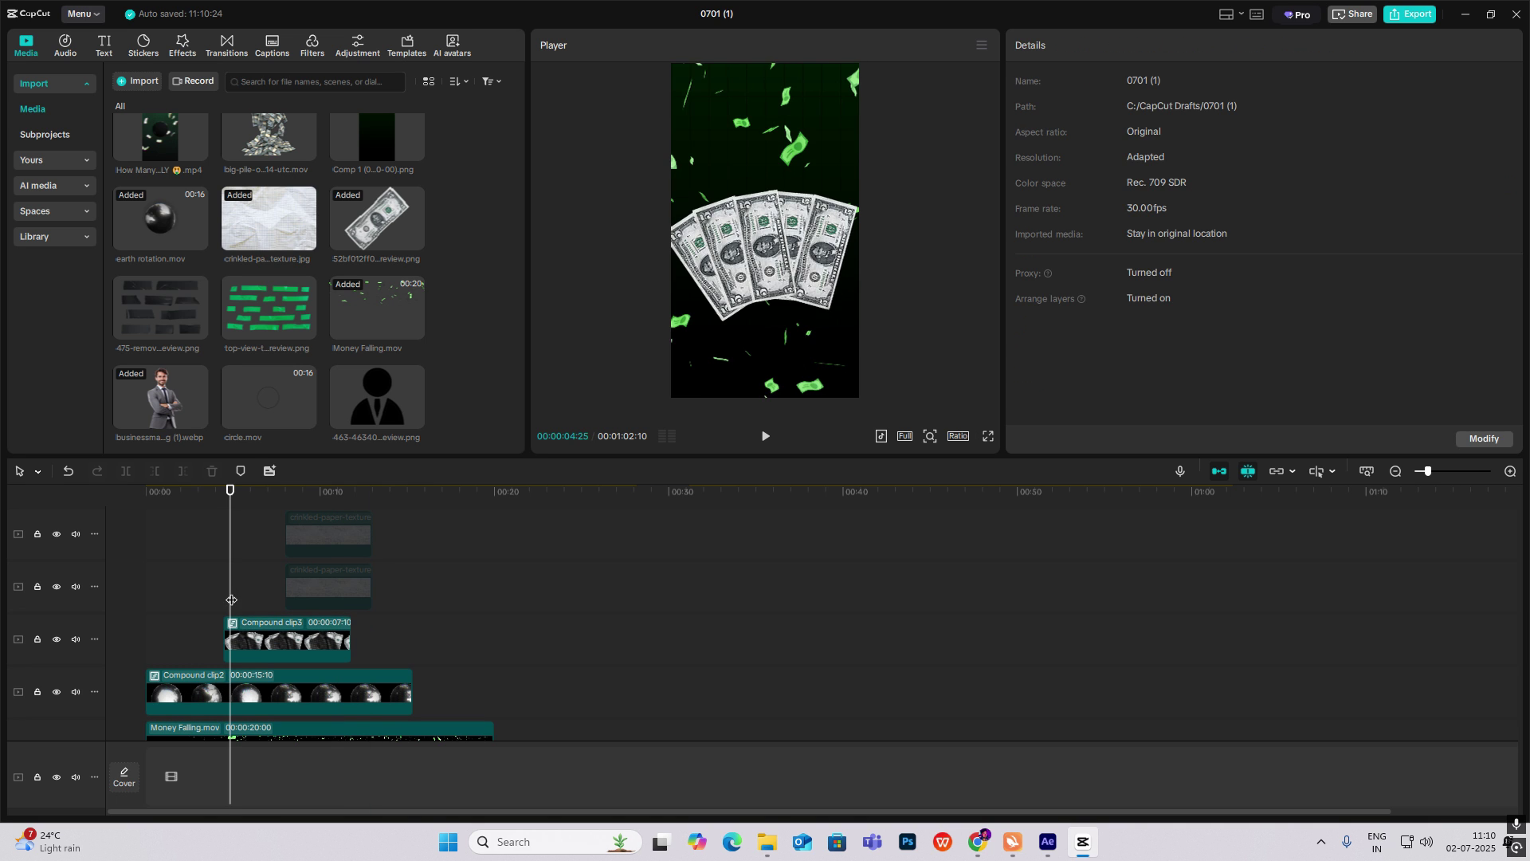
# At the first keyframe, scale the businessman compound clip to 73% and place it off-frame at X 2160, Y -123.
pyautogui.click(252, 651)
pyautogui.moveTo(232, 596); pyautogui.dragTo(224, 596)
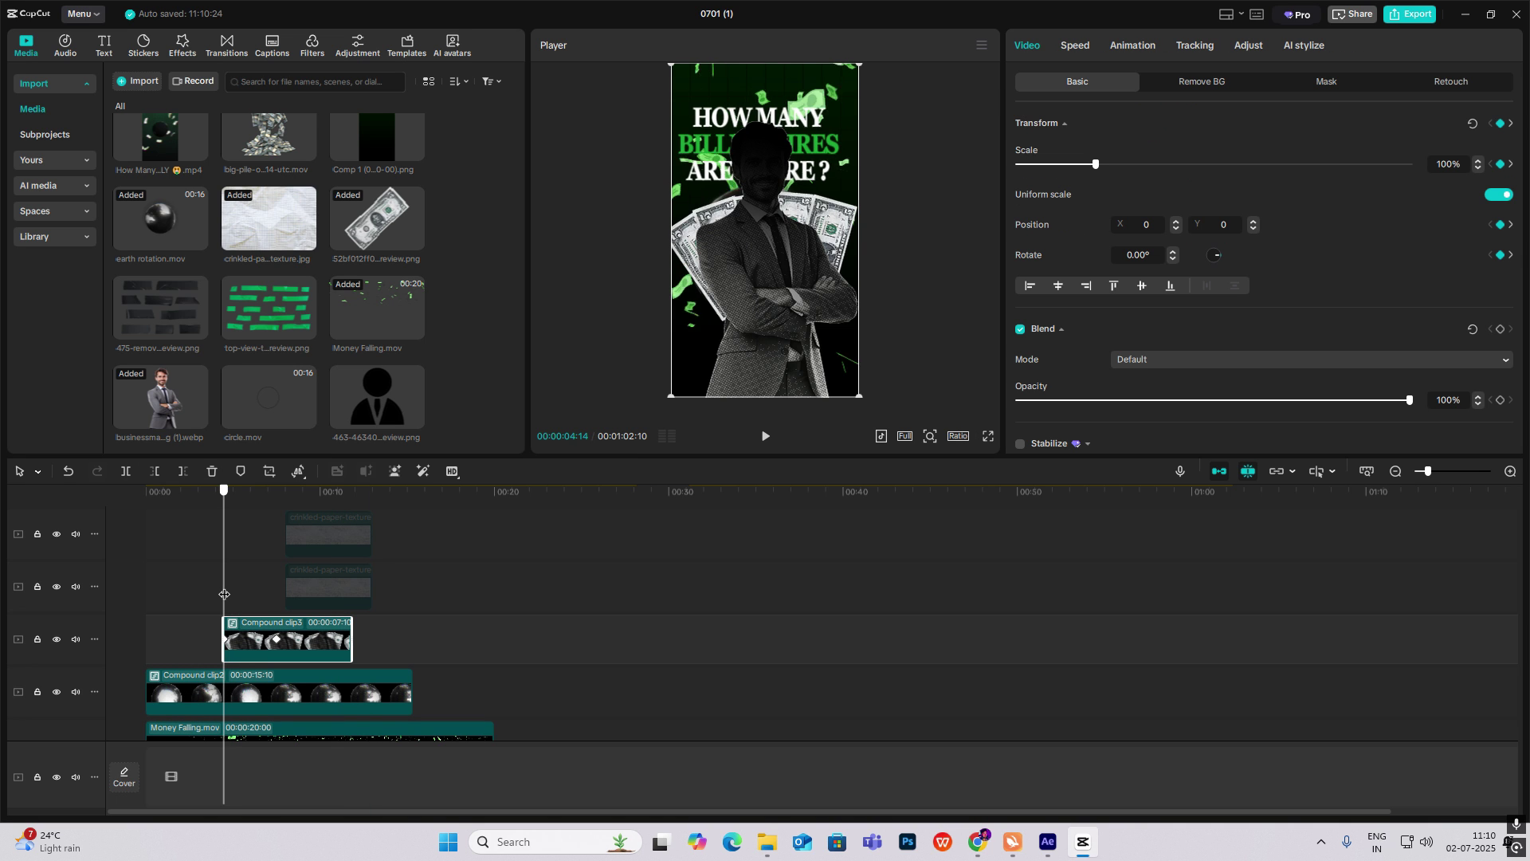
pyautogui.moveTo(925, 276); pyautogui.dragTo(956, 276)
pyautogui.moveTo(858, 74); pyautogui.dragTo(884, 119)
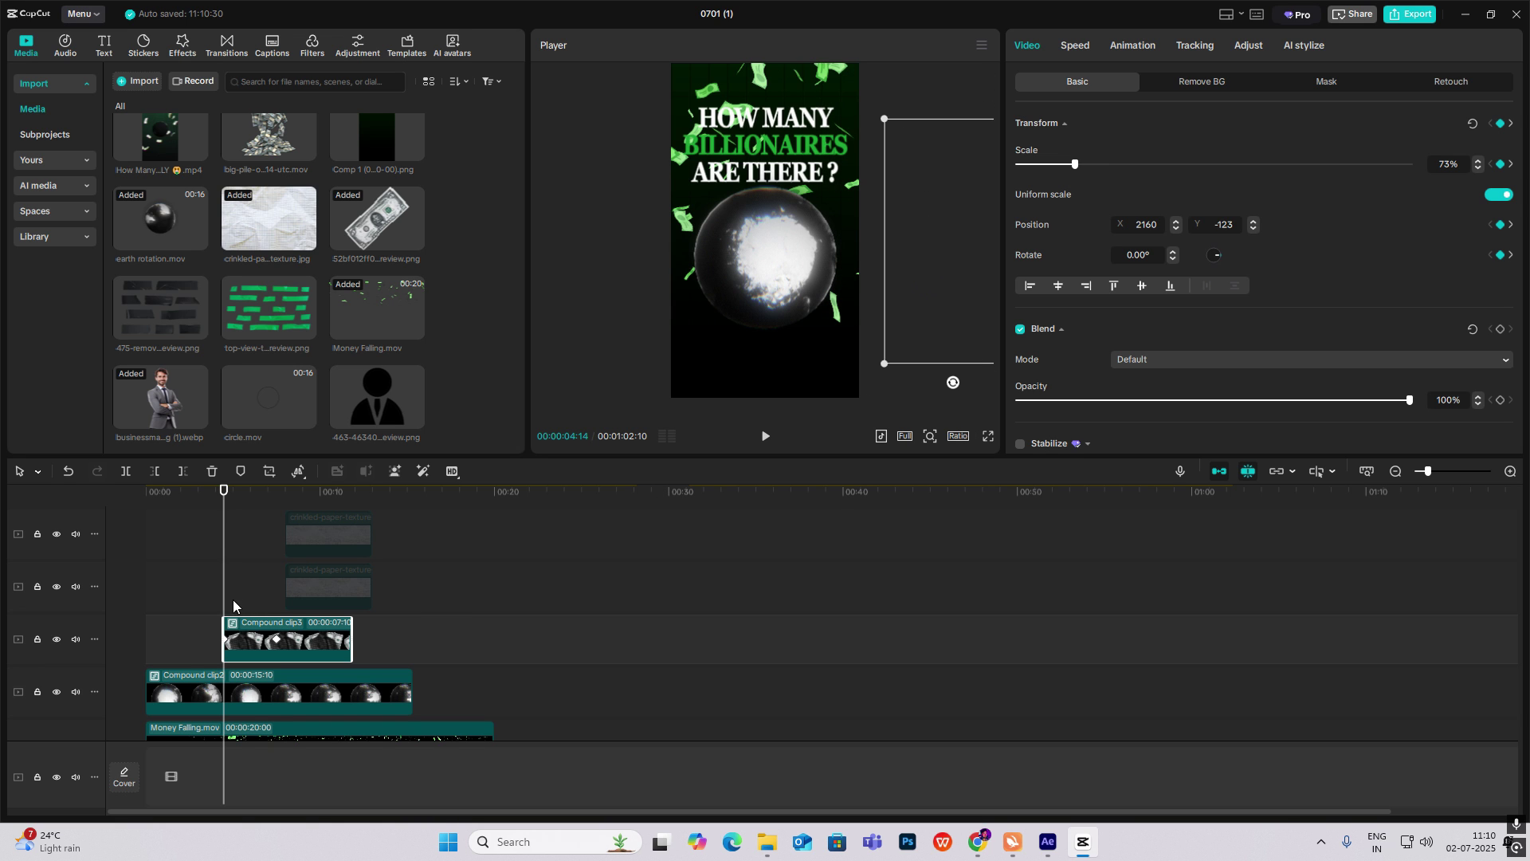
# Apply the Cubic Out preset curve to the businessman compound clip's Scale keyframes and play back the entrance.
pyautogui.moveTo(230, 602); pyautogui.dragTo(279, 613)
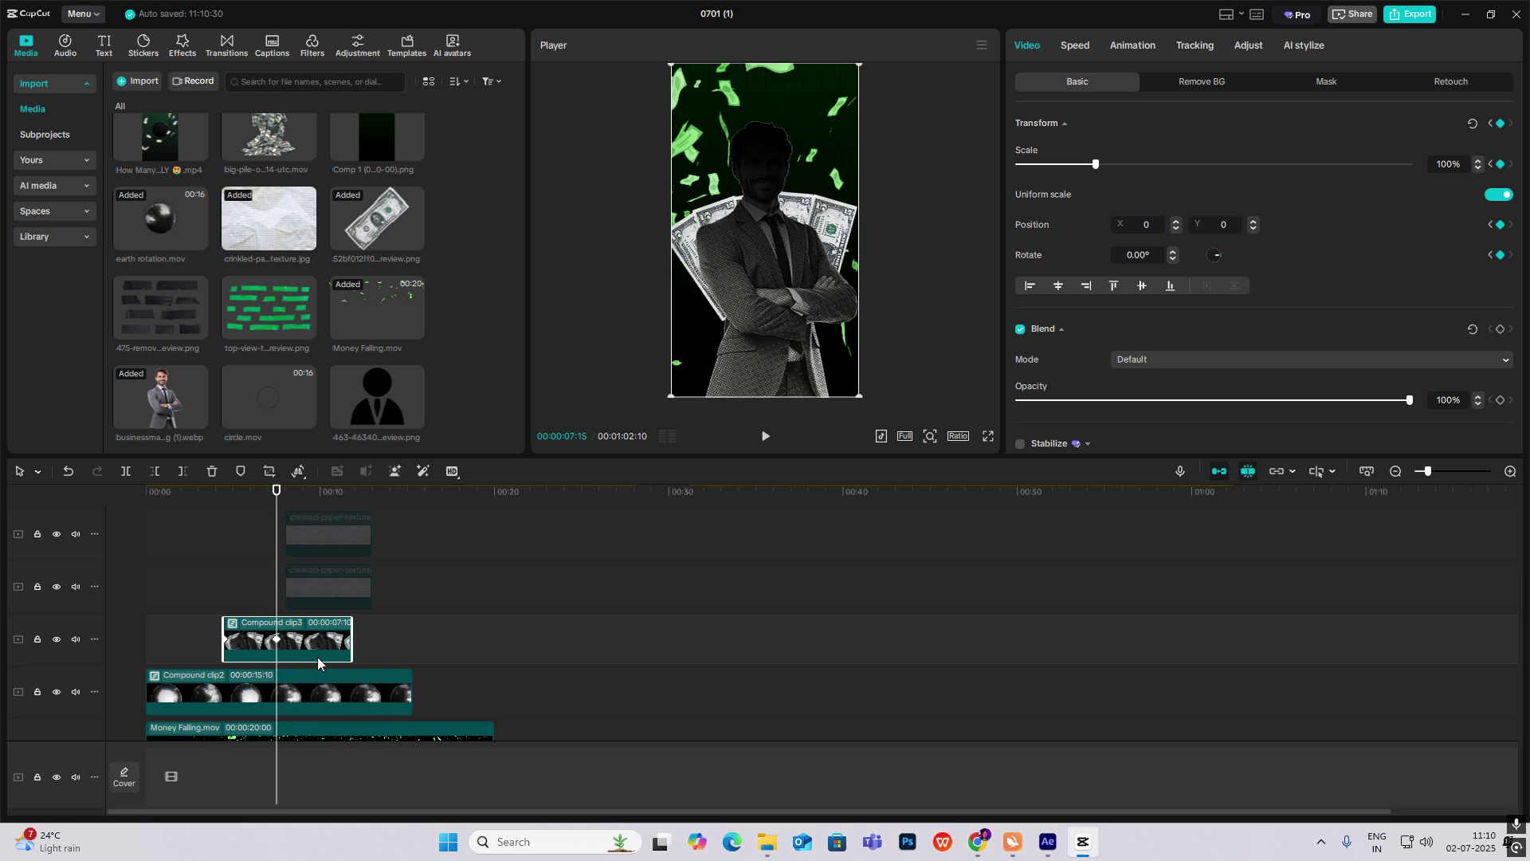
pyautogui.click(284, 658)
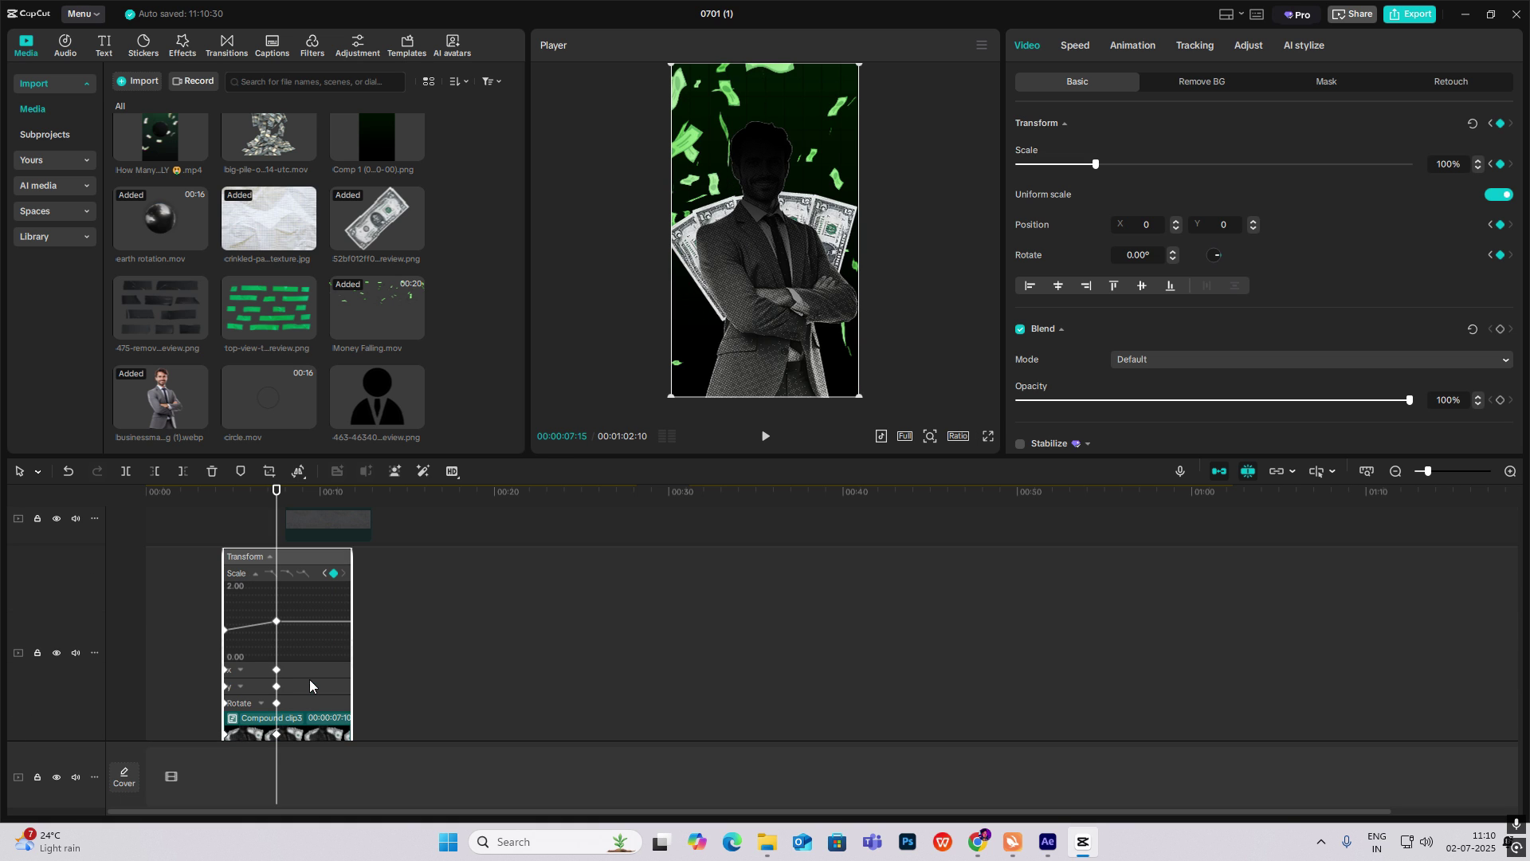
pyautogui.click(1509, 471)
pyautogui.click(330, 572)
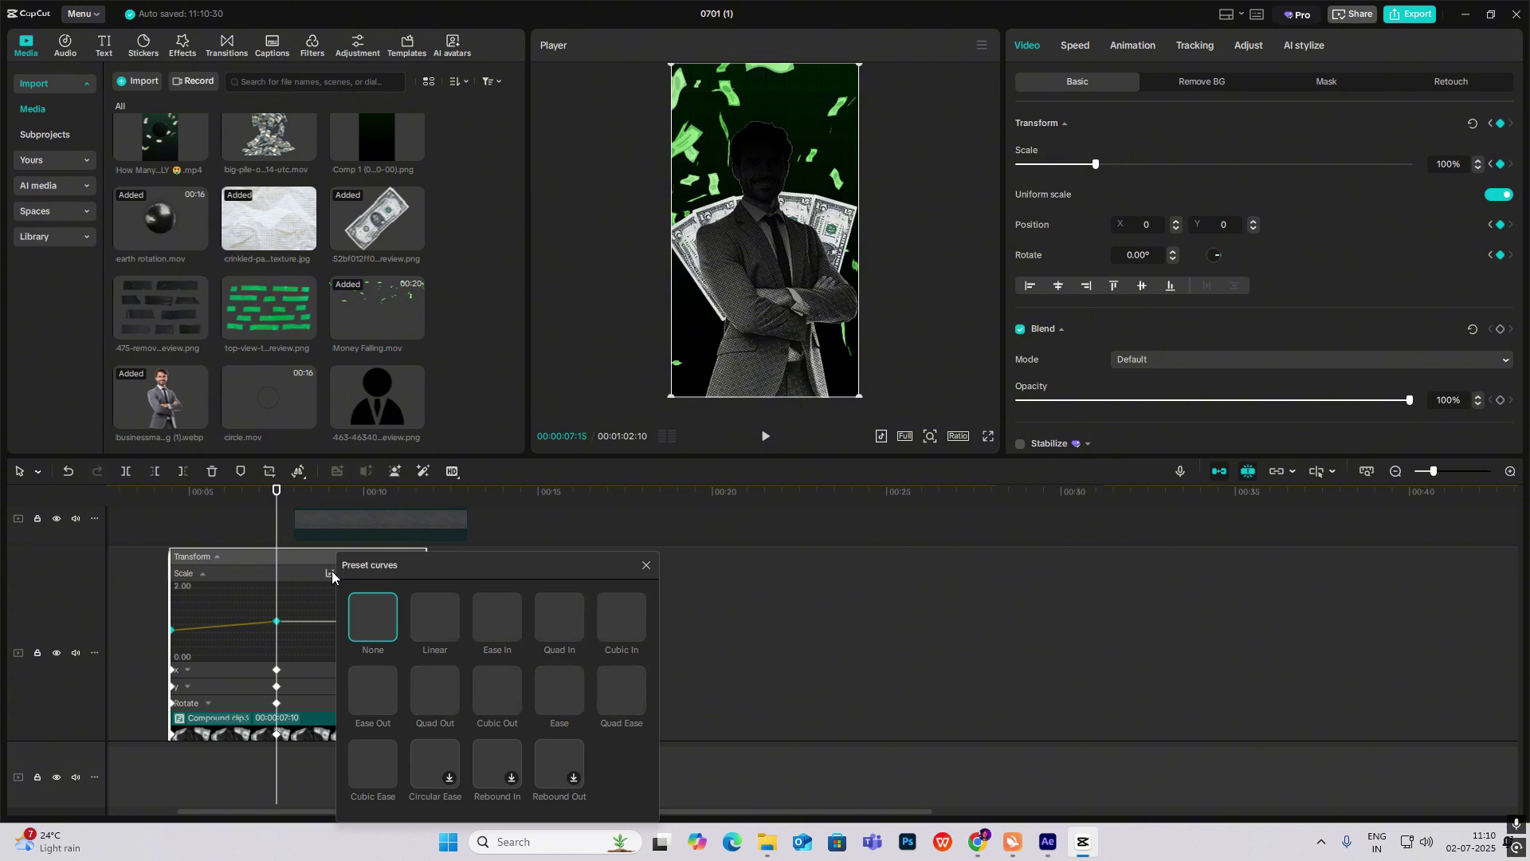
pyautogui.click(504, 692)
pyautogui.click(645, 566)
pyautogui.click(284, 609)
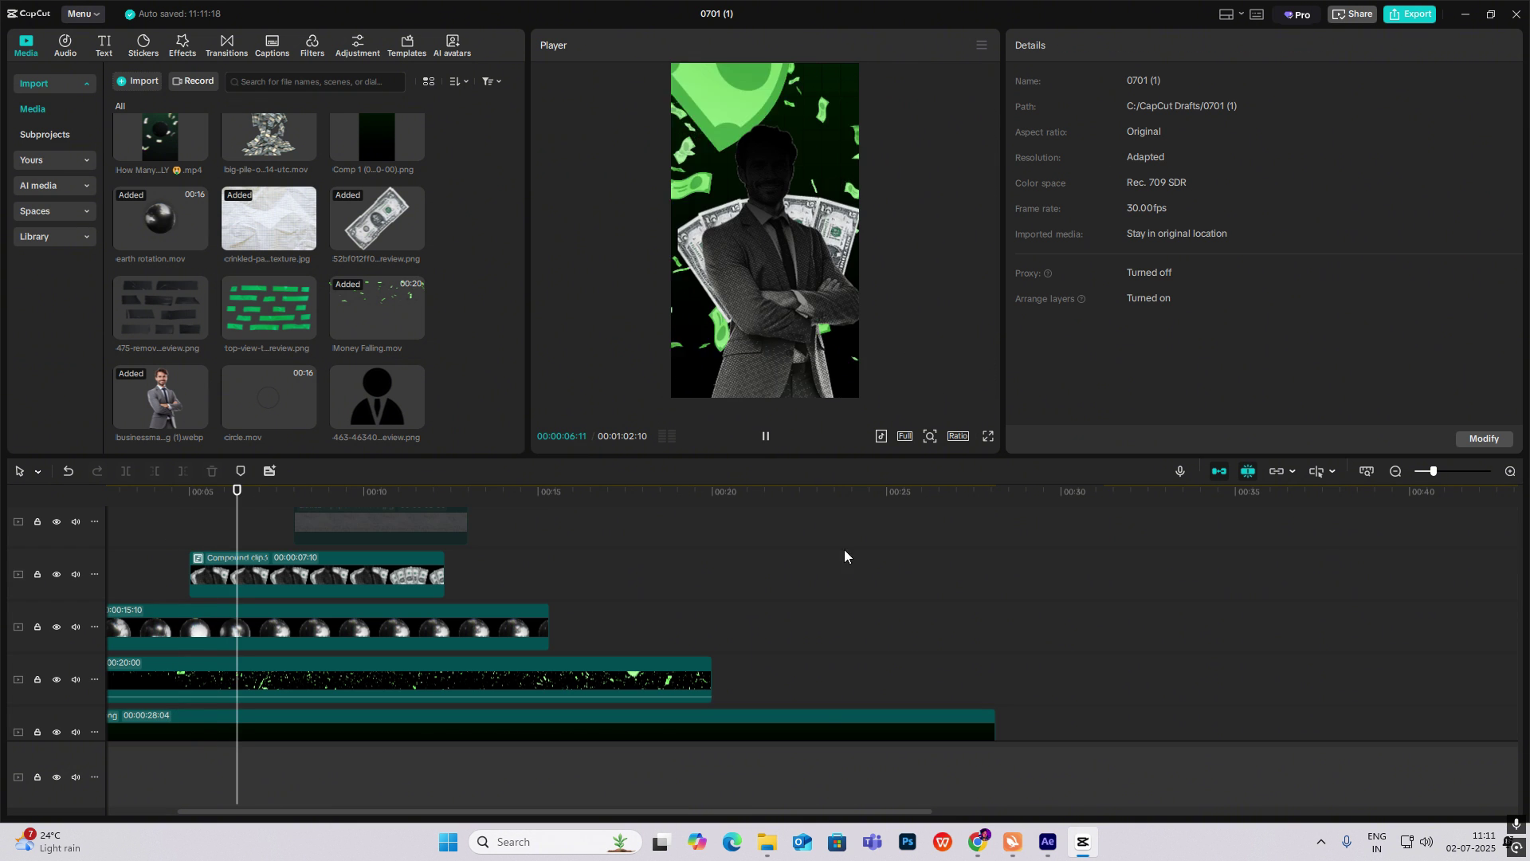
pyautogui.press('space')
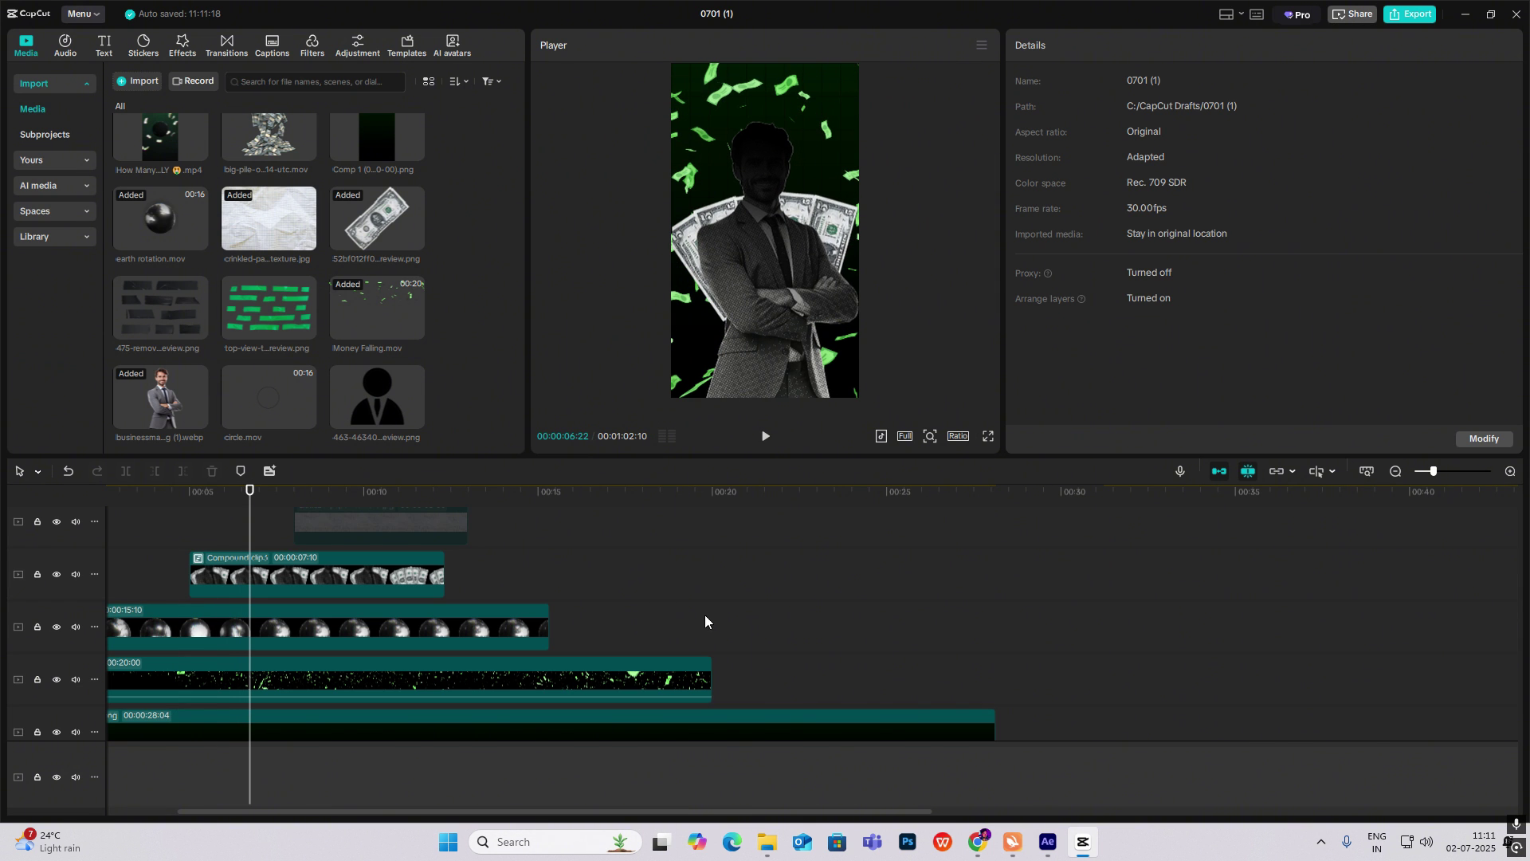
# Enable the top dollar bill and both crinkled paper clips and shift them earlier, to start shortly after the businessman compound clip.
pyautogui.moveTo(281, 232)
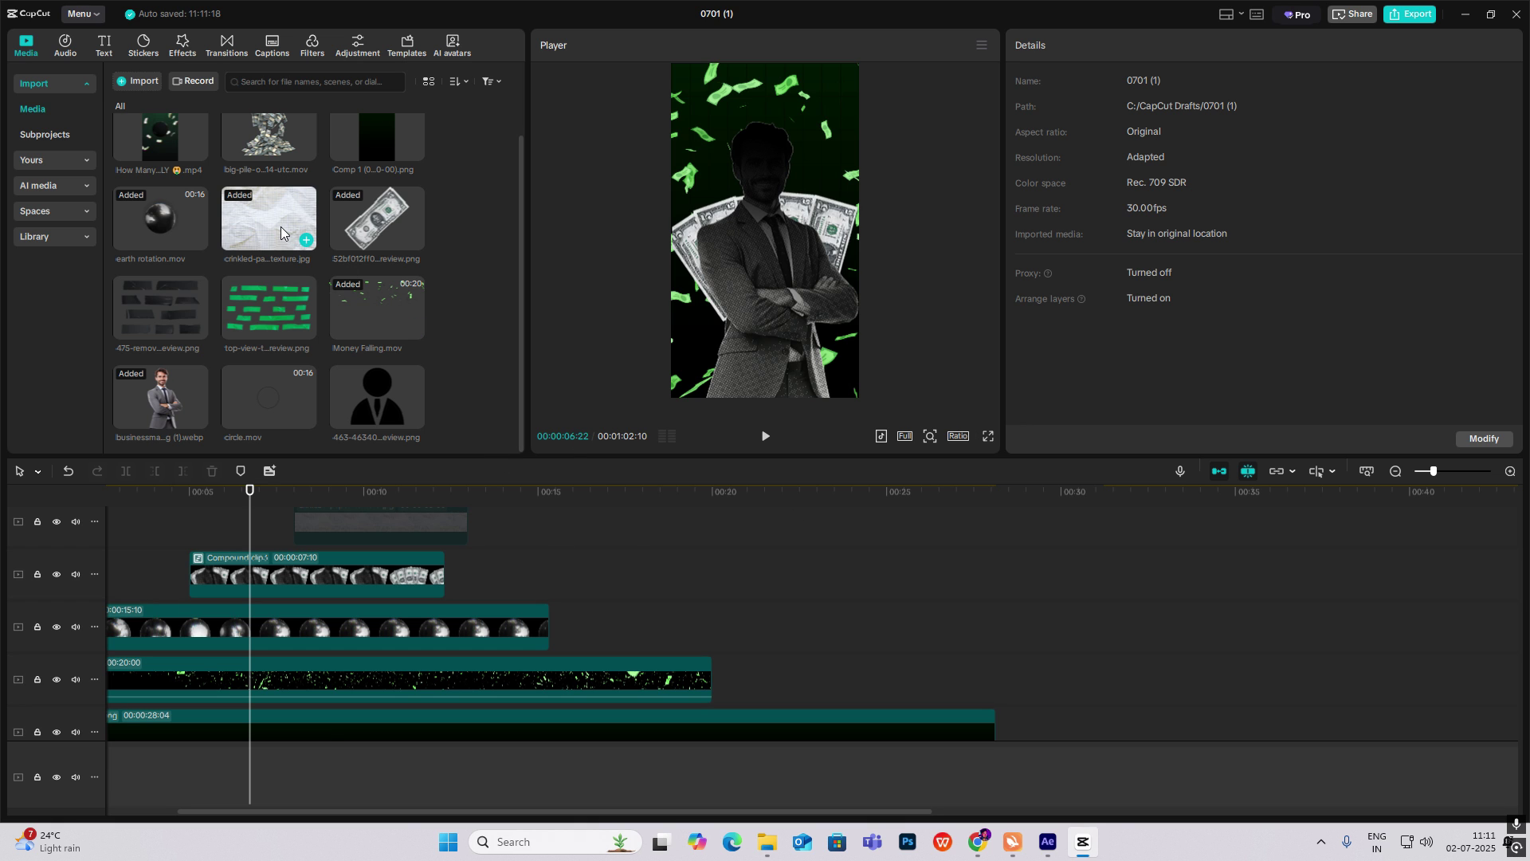
pyautogui.scroll(4, 318, 554)
pyautogui.moveTo(573, 550)
pyautogui.mouseDown()
pyautogui.moveTo(443, 614)
pyautogui.moveTo(383, 686)
pyautogui.mouseUp()
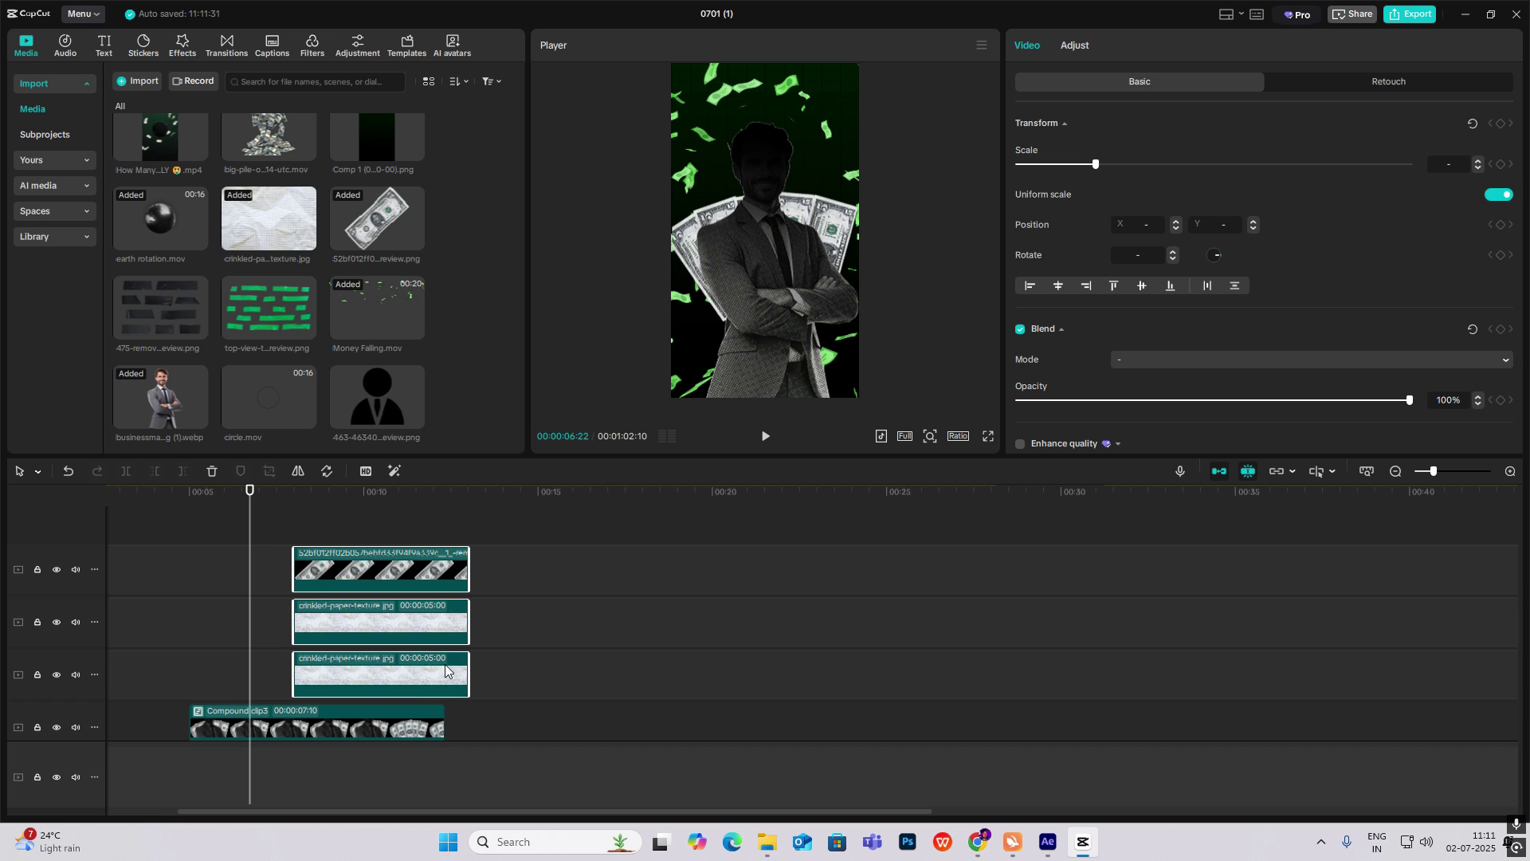
pyautogui.click(302, 538)
pyautogui.click(181, 540)
pyautogui.moveTo(567, 543); pyautogui.dragTo(333, 676)
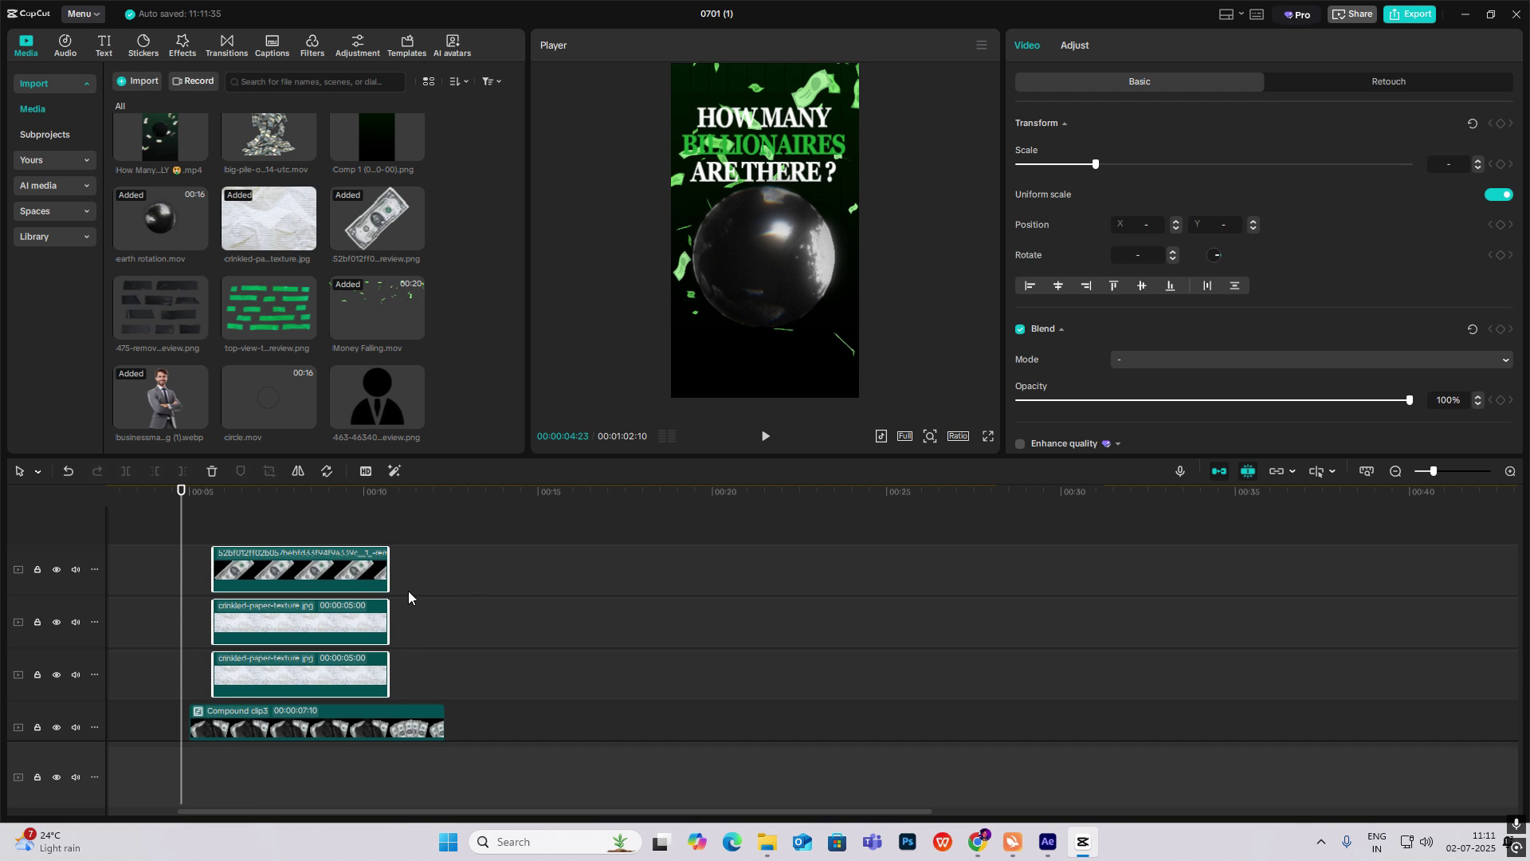
pyautogui.click(250, 526)
pyautogui.moveTo(249, 526); pyautogui.dragTo(301, 537)
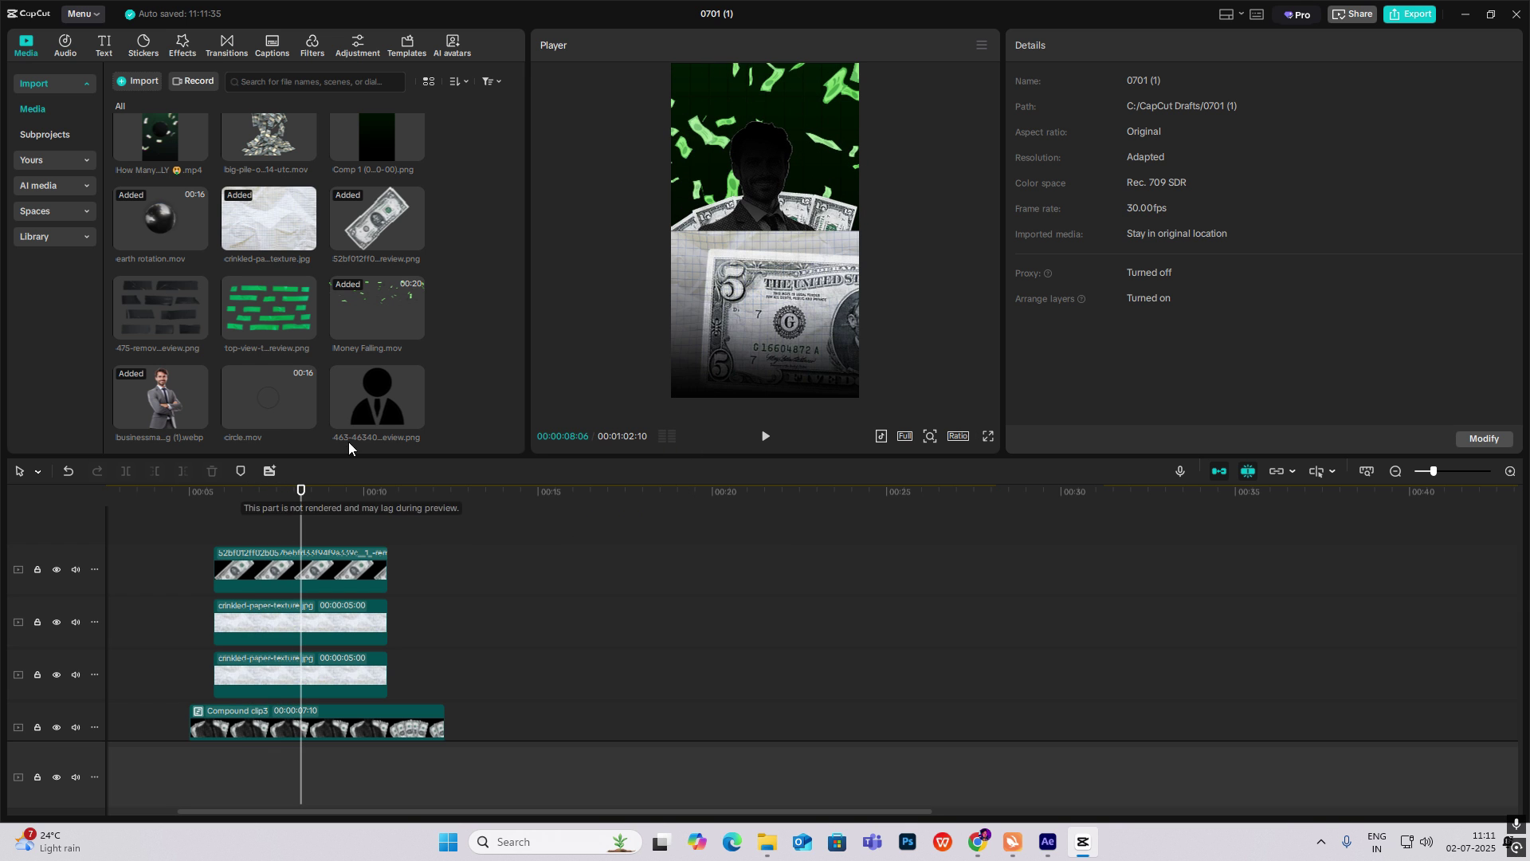
# Move the number counter compound clip onto a new track above the dollar bill, starting together with the bill and paper clips.
pyautogui.scroll(-5, 988, 662)
pyautogui.click(1286, 630)
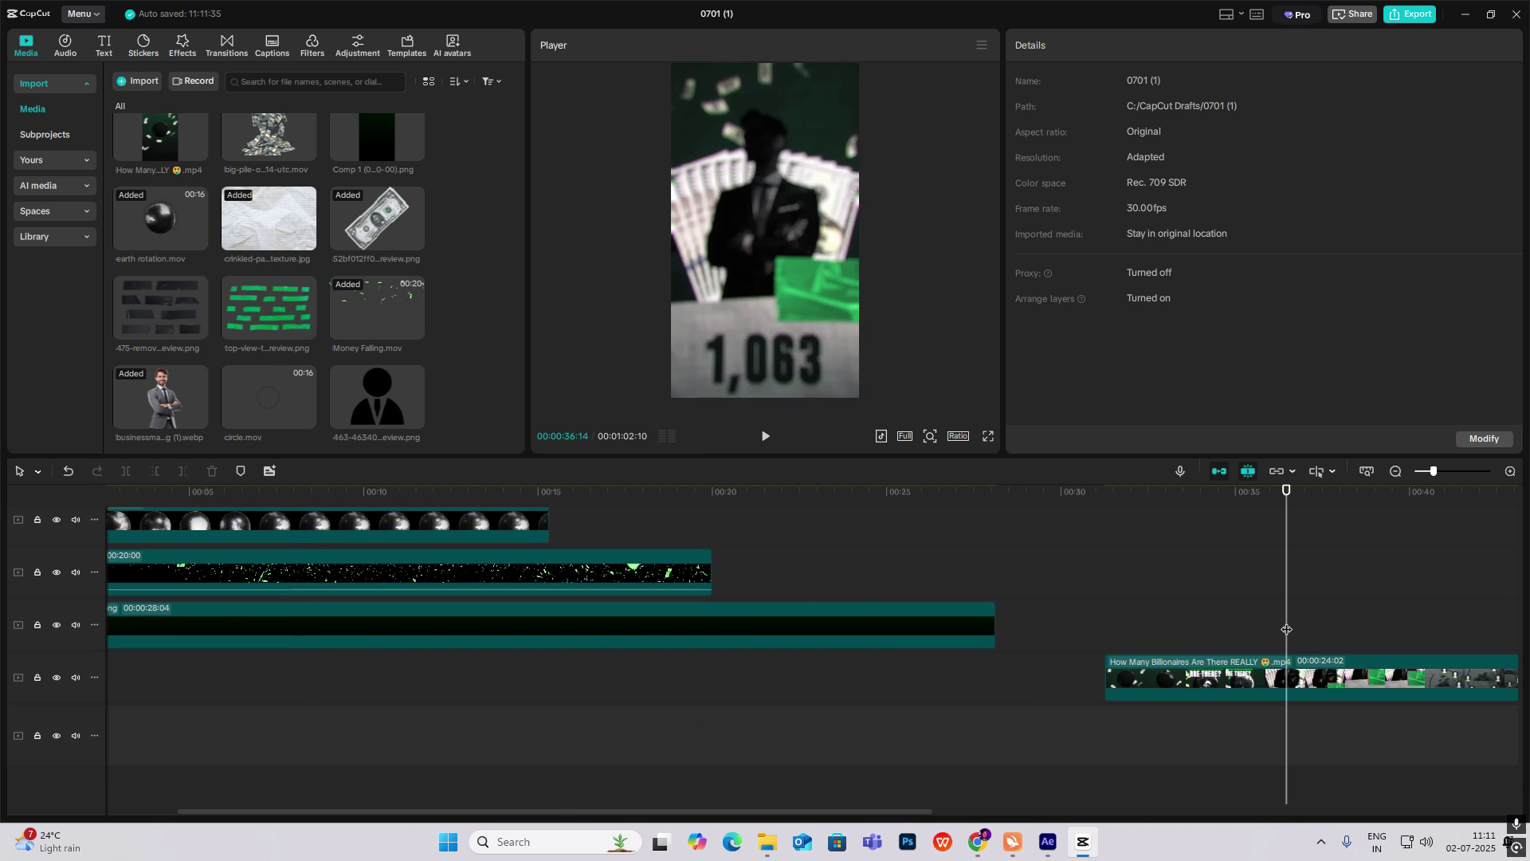
pyautogui.hscroll(5, 1286, 630)
pyautogui.click(1313, 624)
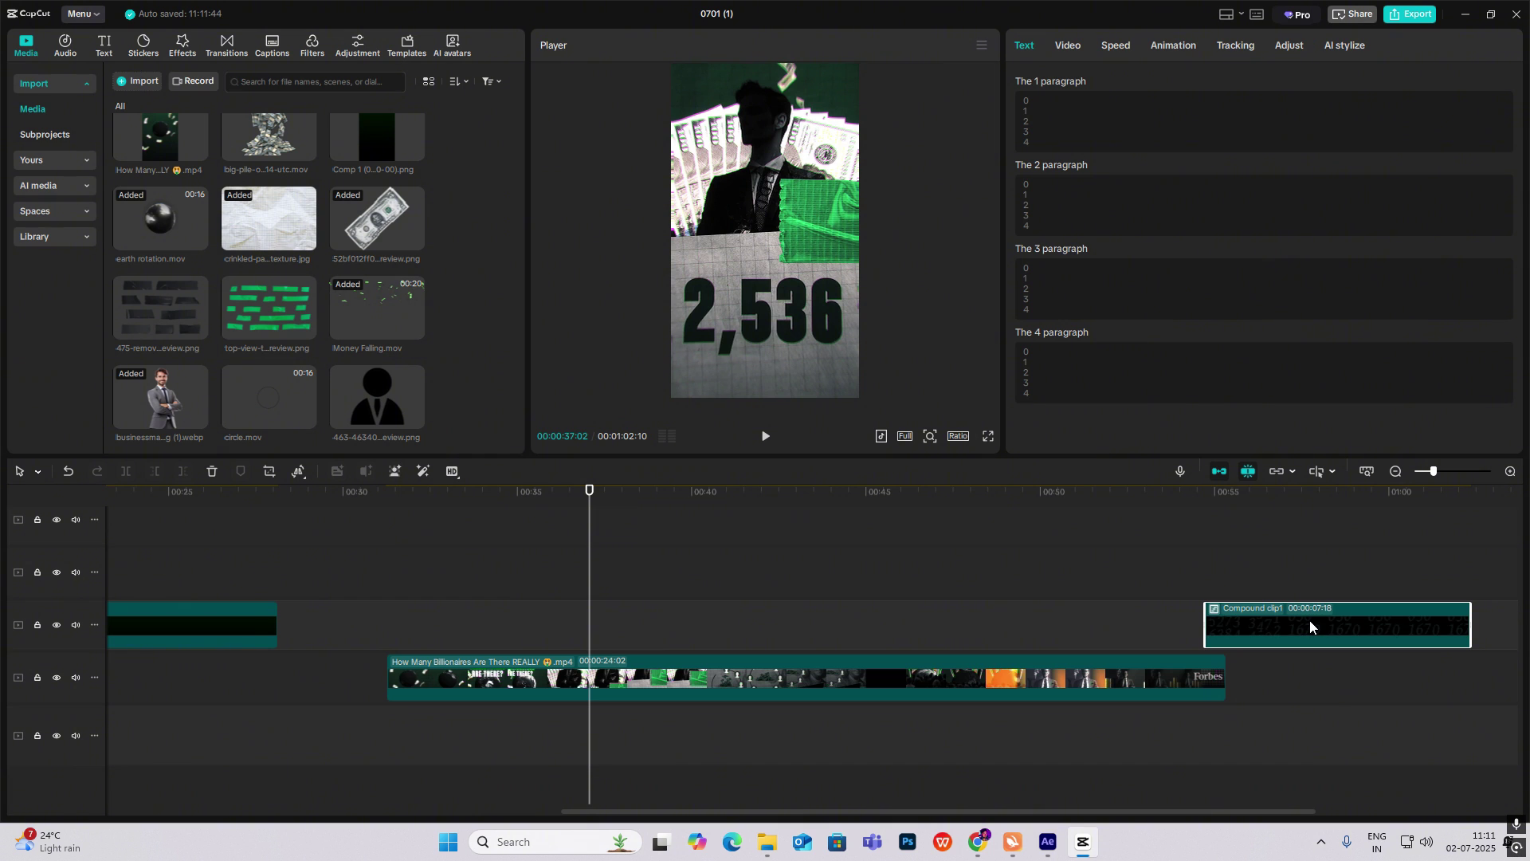
pyautogui.moveTo(1309, 620); pyautogui.dragTo(448, 549)
pyautogui.click(396, 533)
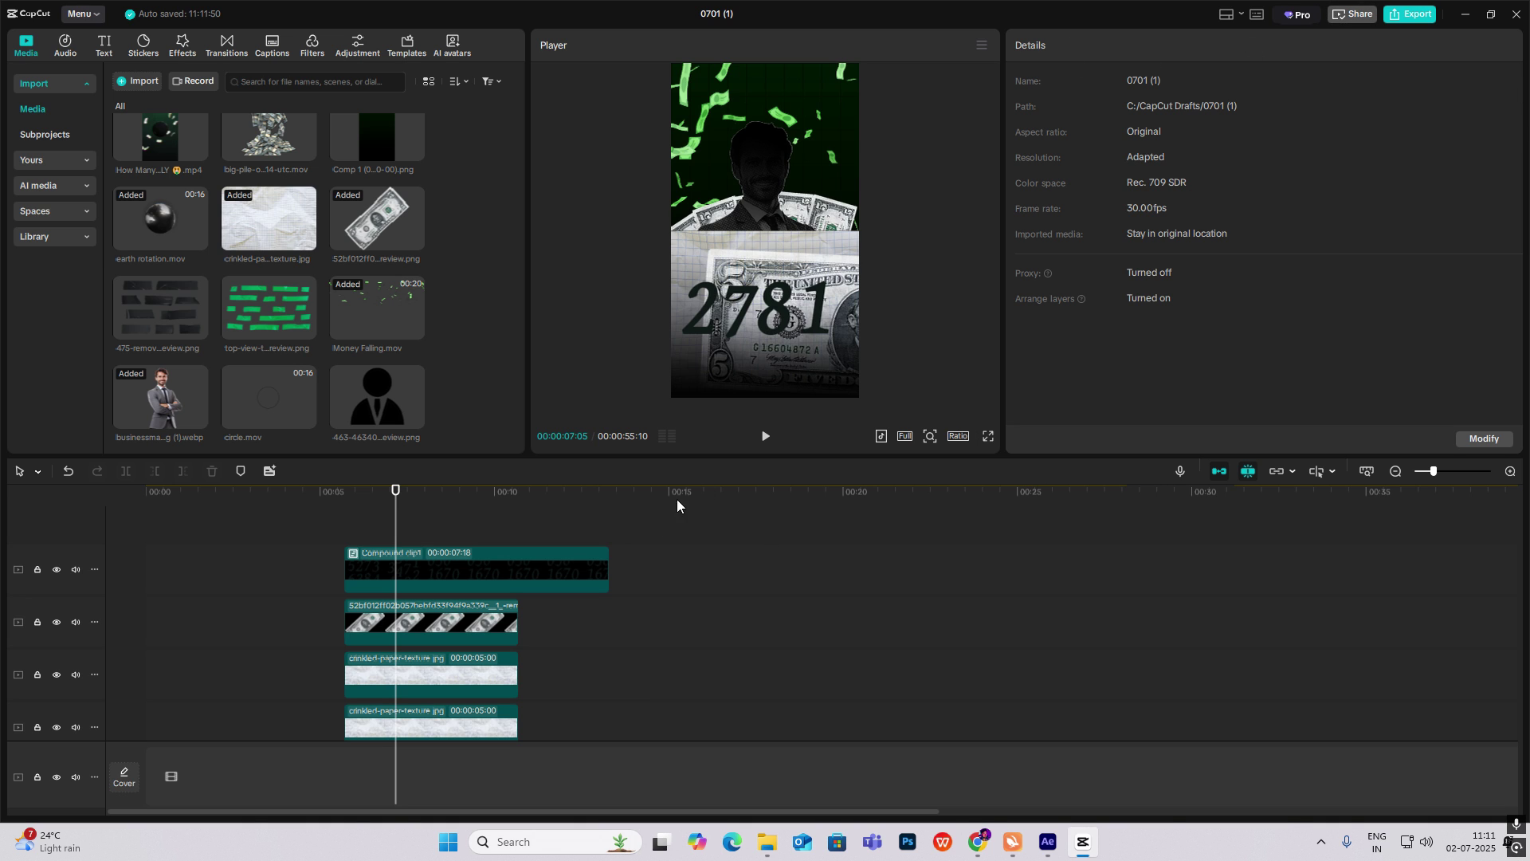
# Raise the number counter in the frame so its digits sit just below the crinkled paper's upper edge.
pyautogui.scroll(-2, 456, 581)
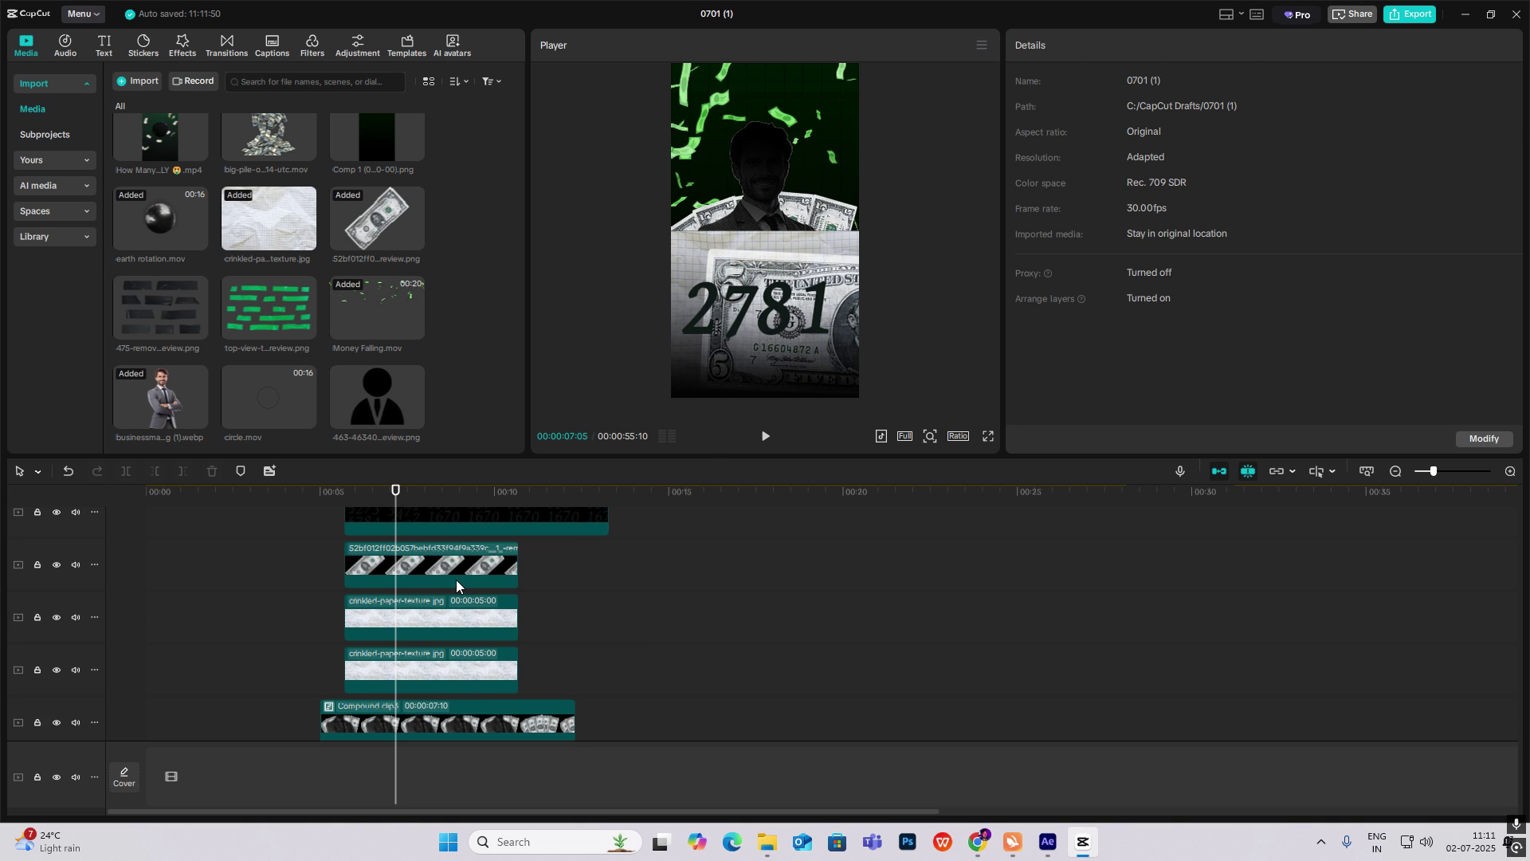
pyautogui.scroll(2, 476, 606)
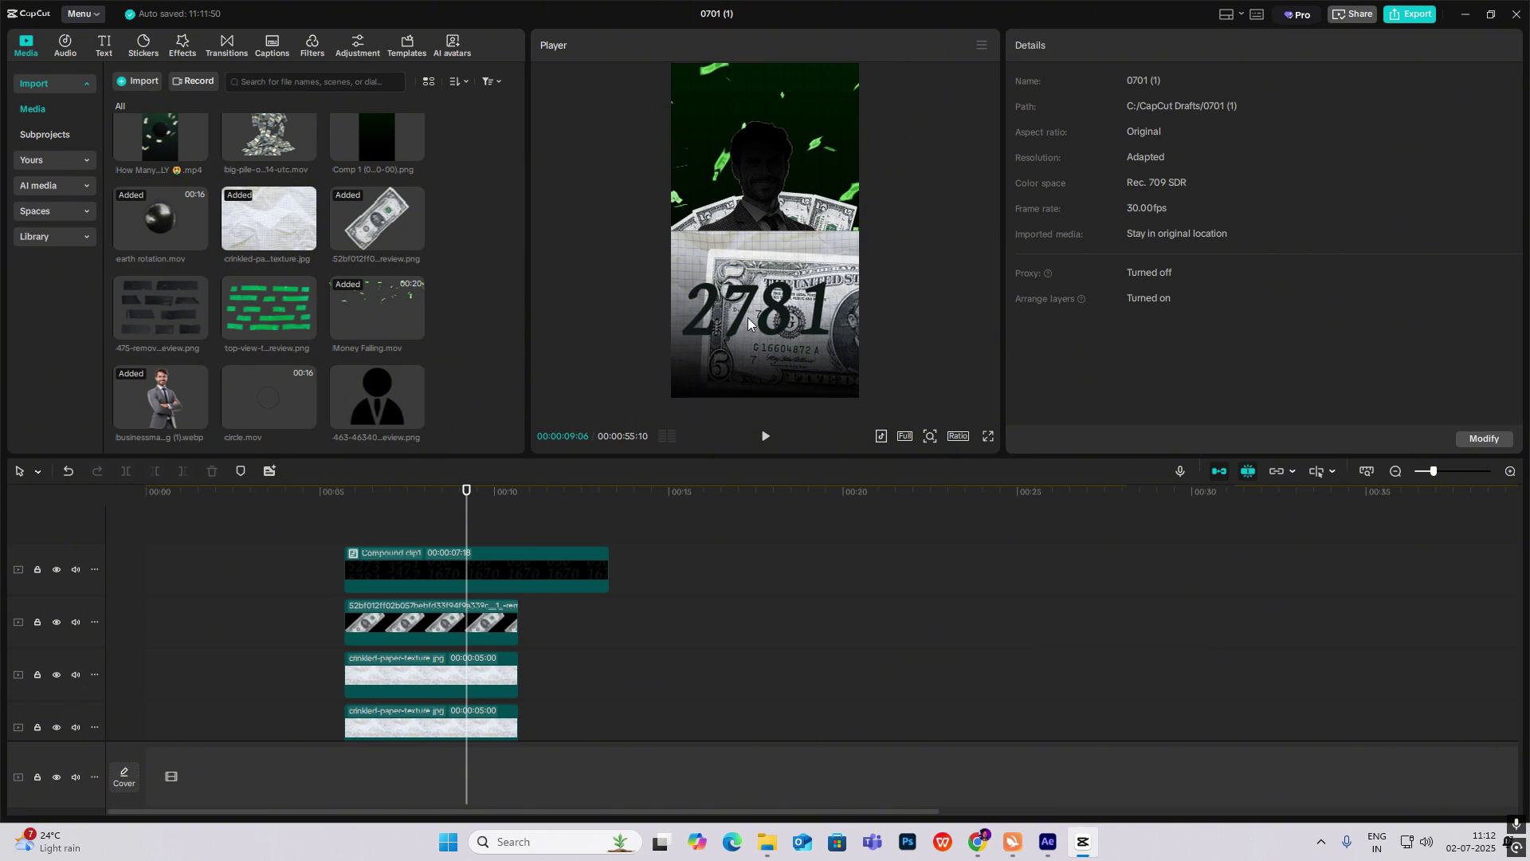
pyautogui.click(419, 573)
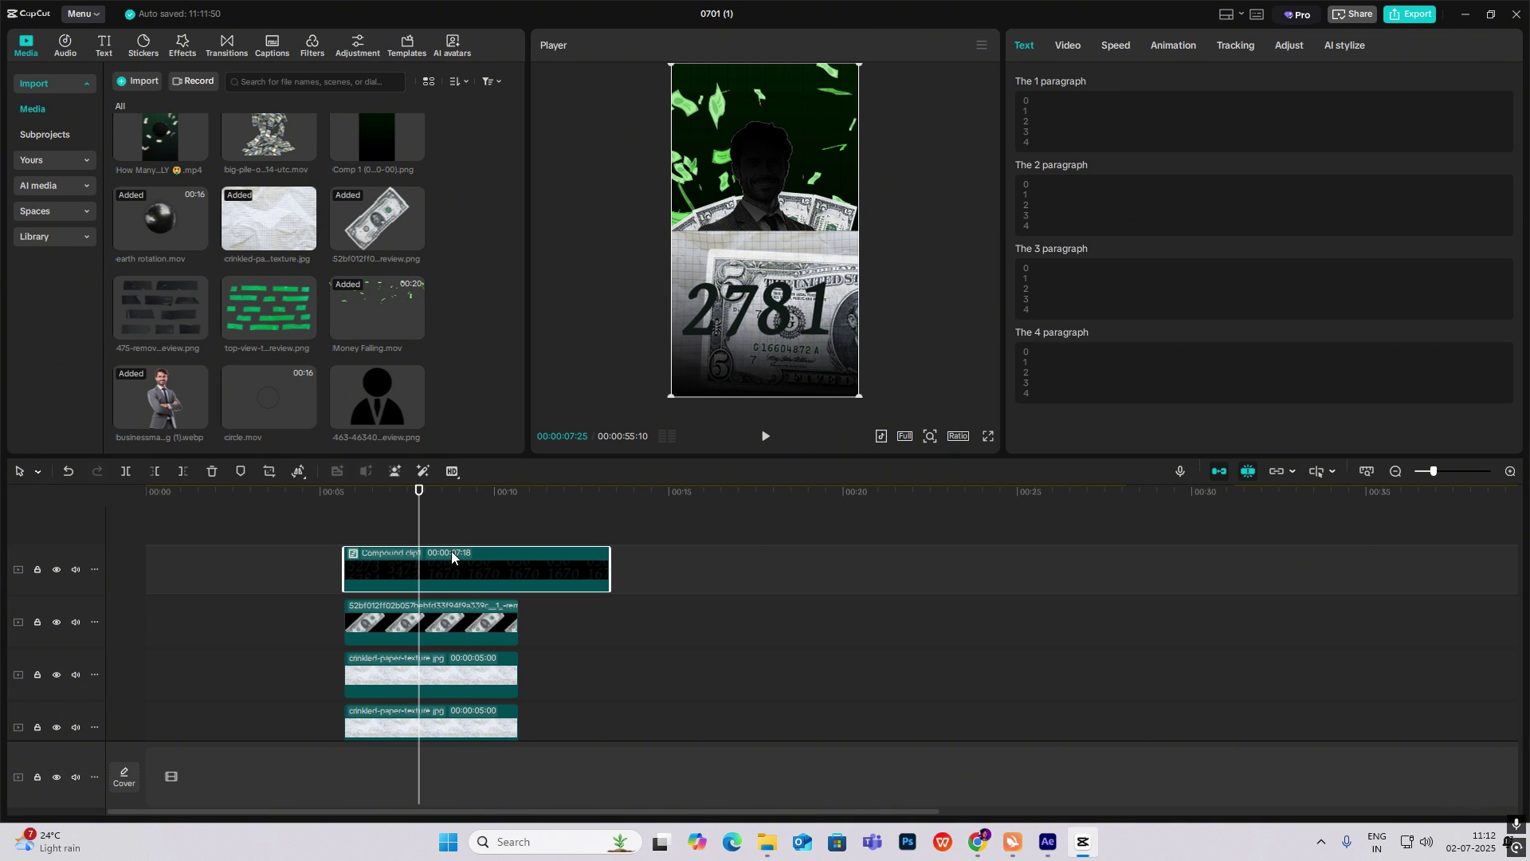
pyautogui.moveTo(745, 320); pyautogui.dragTo(744, 283)
# Reposition the overlay dollar bill on the paper to X 1190, Y -1102, below the number counter.
pyautogui.scroll(-1, 470, 599)
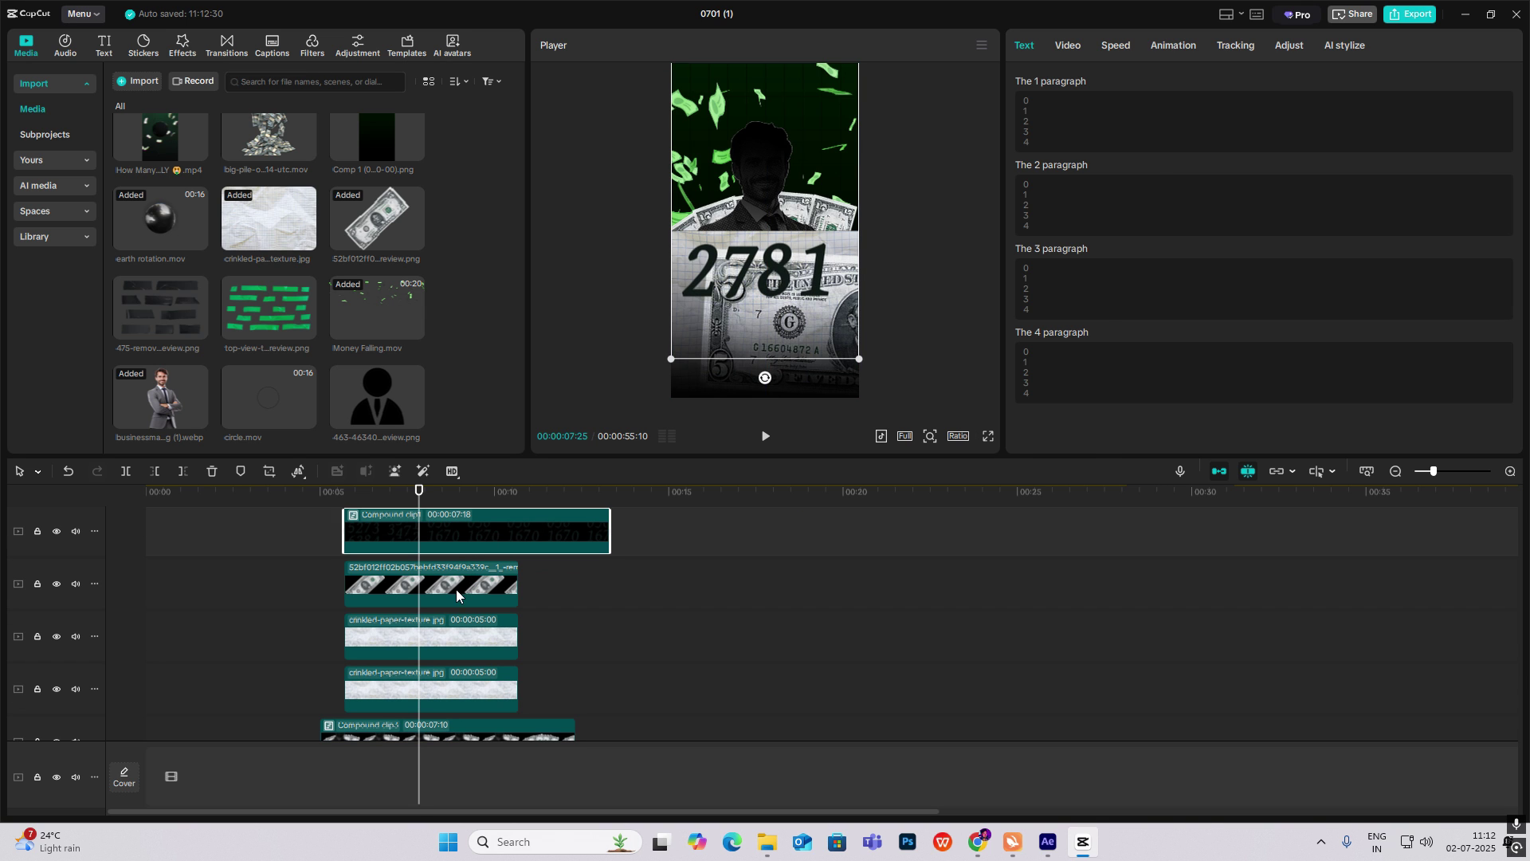
pyautogui.click(470, 600)
pyautogui.moveTo(824, 370); pyautogui.dragTo(767, 413)
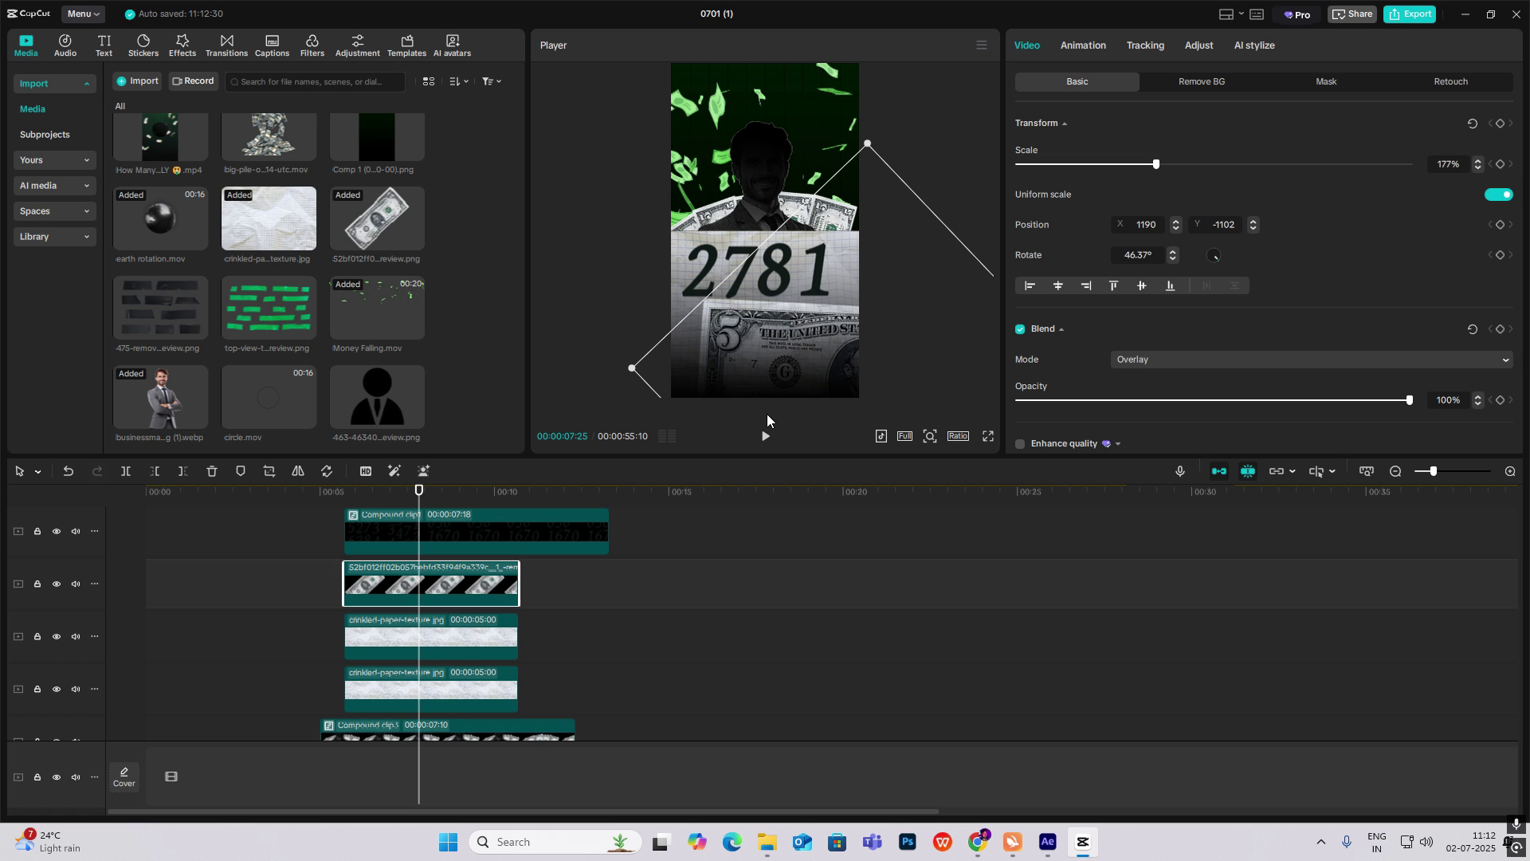
pyautogui.click(842, 355)
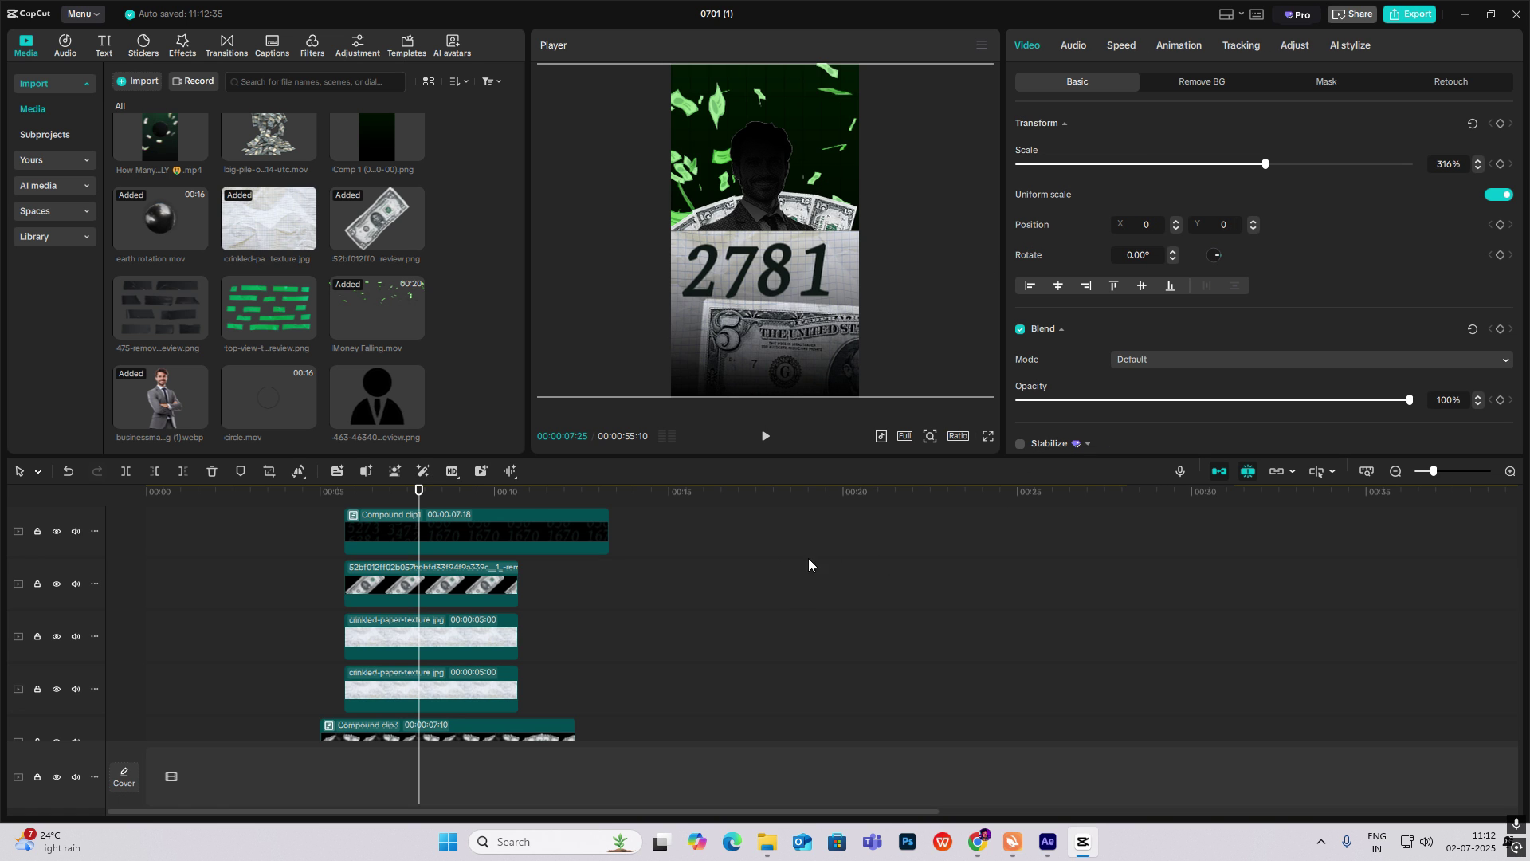
# Check the reference reel's tape, then add the green tape collection image above the counter clip at 273% scale, X 206, Y 110.
pyautogui.click(439, 550)
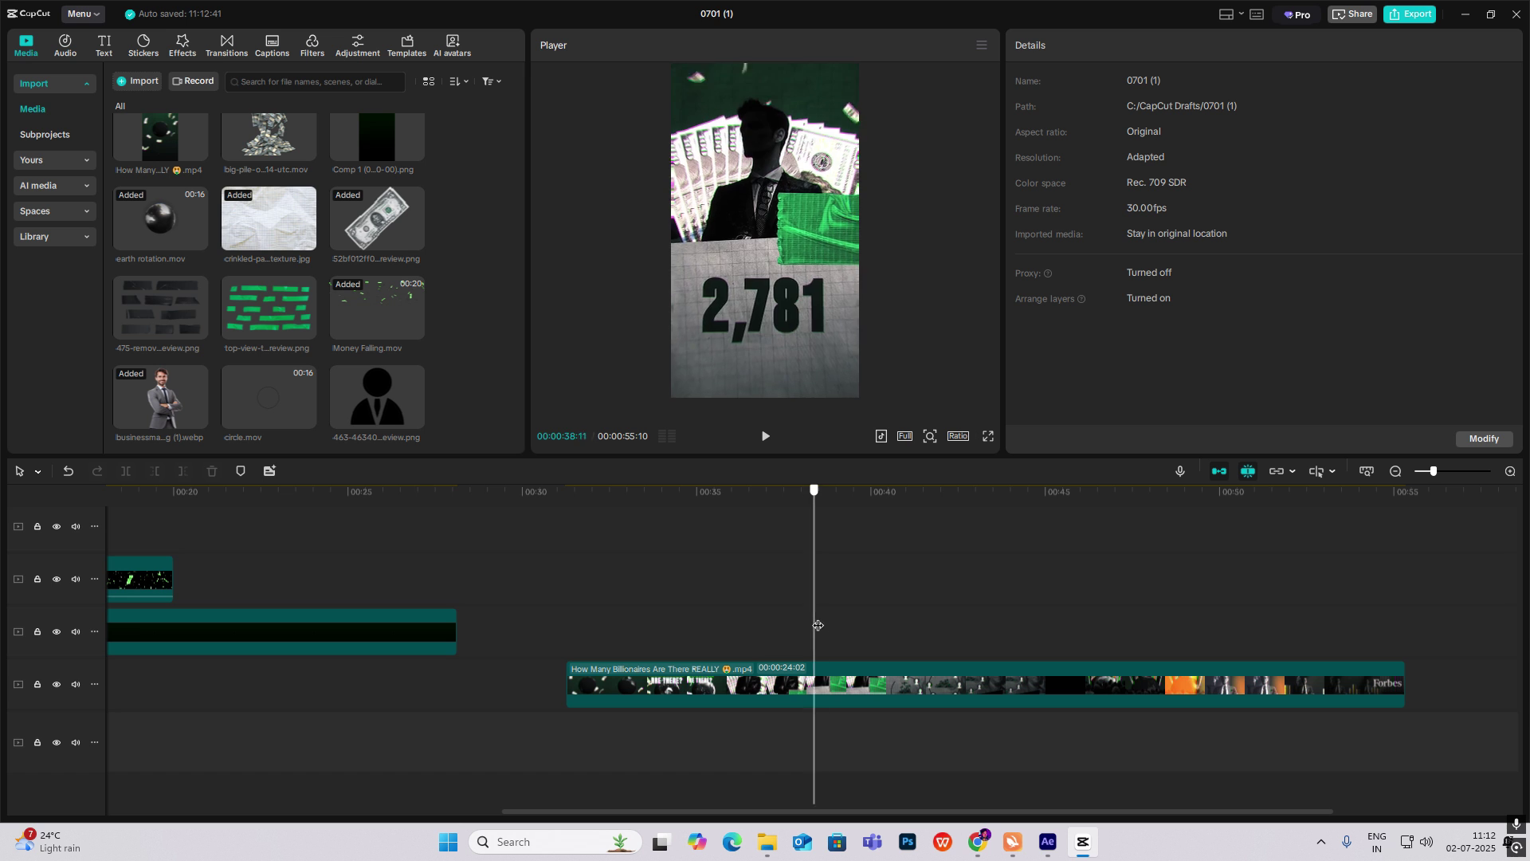
pyautogui.moveTo(818, 625); pyautogui.dragTo(423, 548)
pyautogui.scroll(3, 400, 540)
pyautogui.scroll(3, 372, 558)
pyautogui.click(197, 523)
pyautogui.hscroll(-3, 199, 523)
pyautogui.click(337, 525)
pyautogui.moveTo(301, 313); pyautogui.dragTo(442, 538)
pyautogui.moveTo(786, 260); pyautogui.dragTo(811, 282)
pyautogui.moveTo(885, 313); pyautogui.dragTo(838, 279)
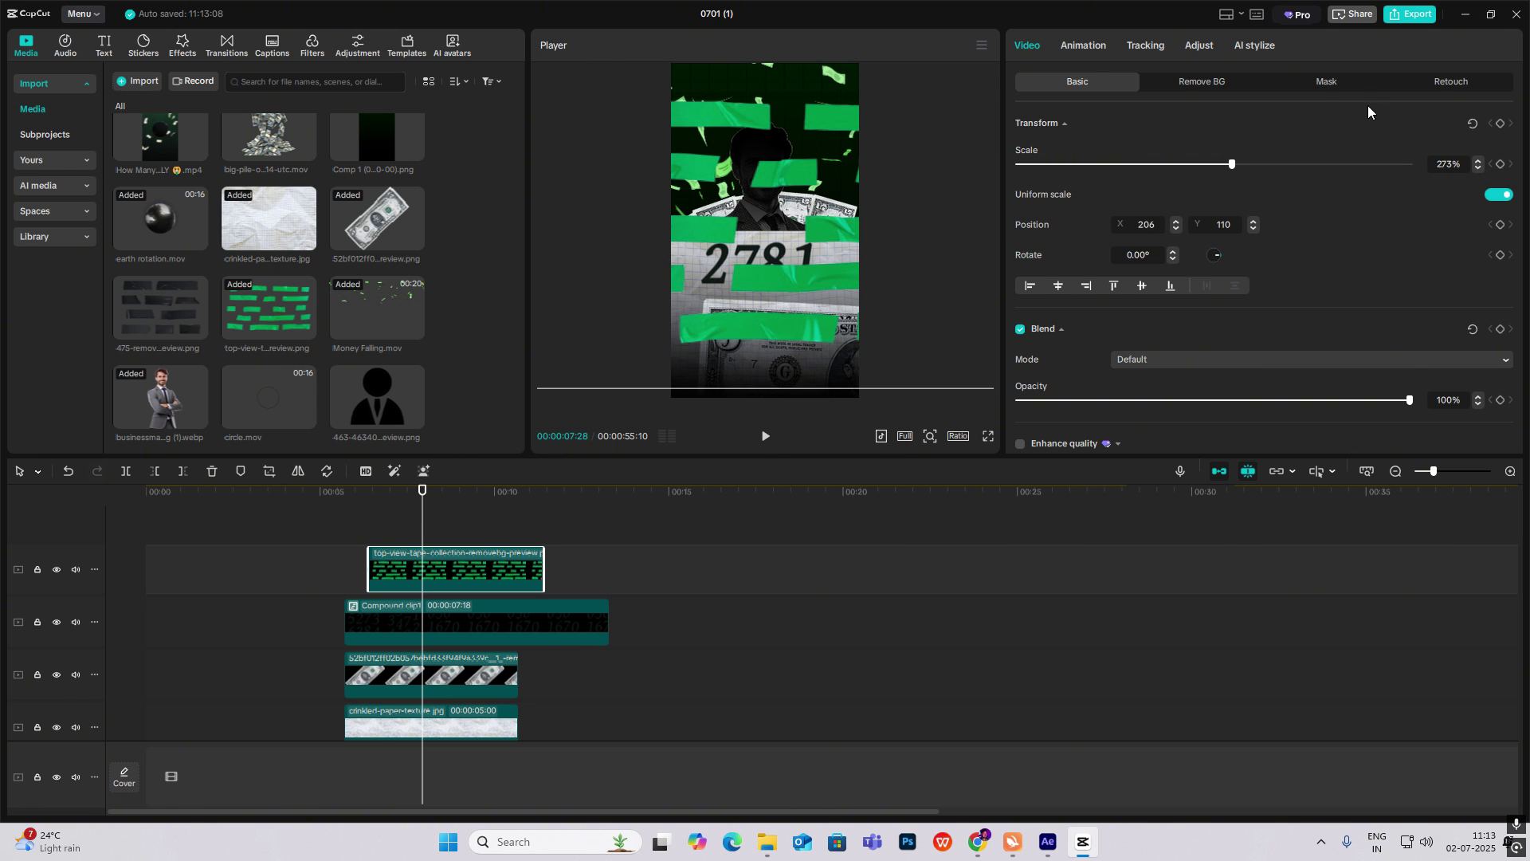
# Apply a Rectangle mask to the green tape image, isolating a single tape piece at the paper's upper-right edge.
pyautogui.click(1323, 82)
pyautogui.click(1066, 148)
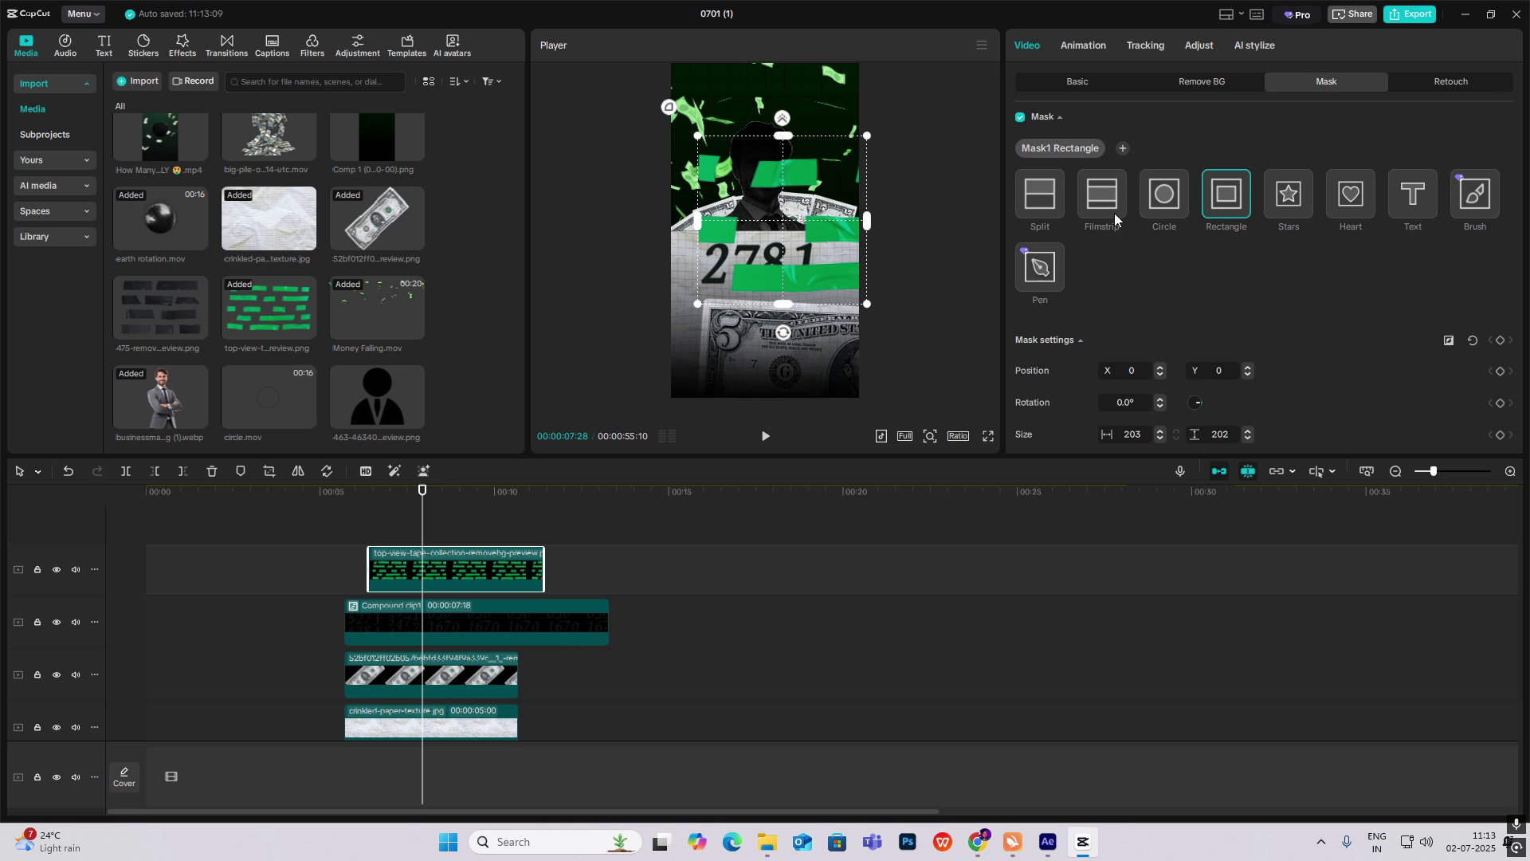
pyautogui.moveTo(745, 159); pyautogui.dragTo(849, 231)
# Rotate the tape piece to 17.86°, place it at X 453, Y 306, and align its clip's start with the counter clip.
pyautogui.click(1090, 85)
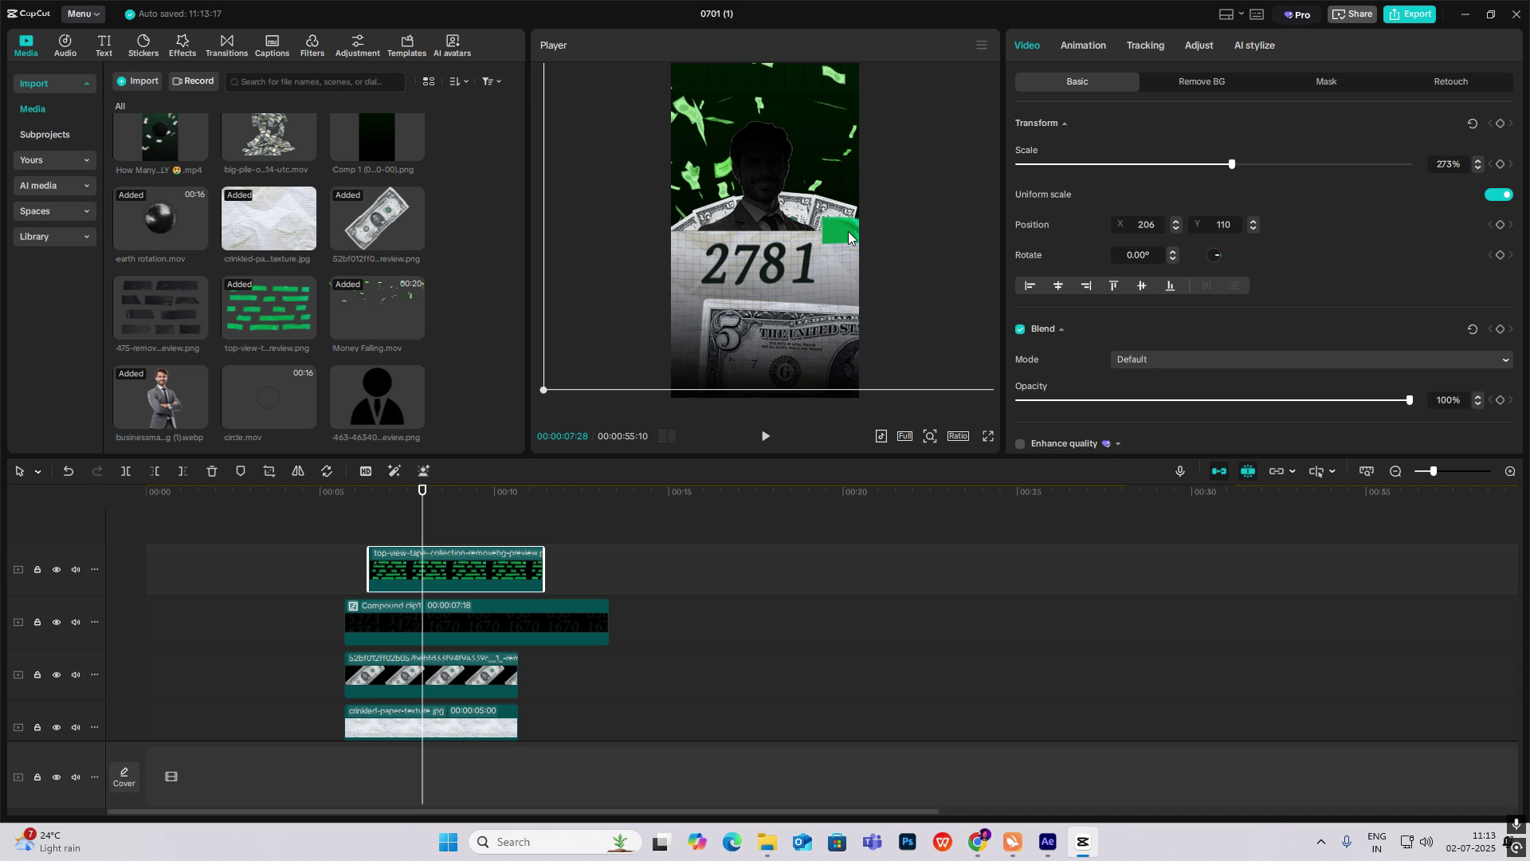
pyautogui.moveTo(770, 347); pyautogui.dragTo(662, 265)
pyautogui.moveTo(696, 326); pyautogui.dragTo(643, 297)
pyautogui.moveTo(739, 232); pyautogui.dragTo(870, 222)
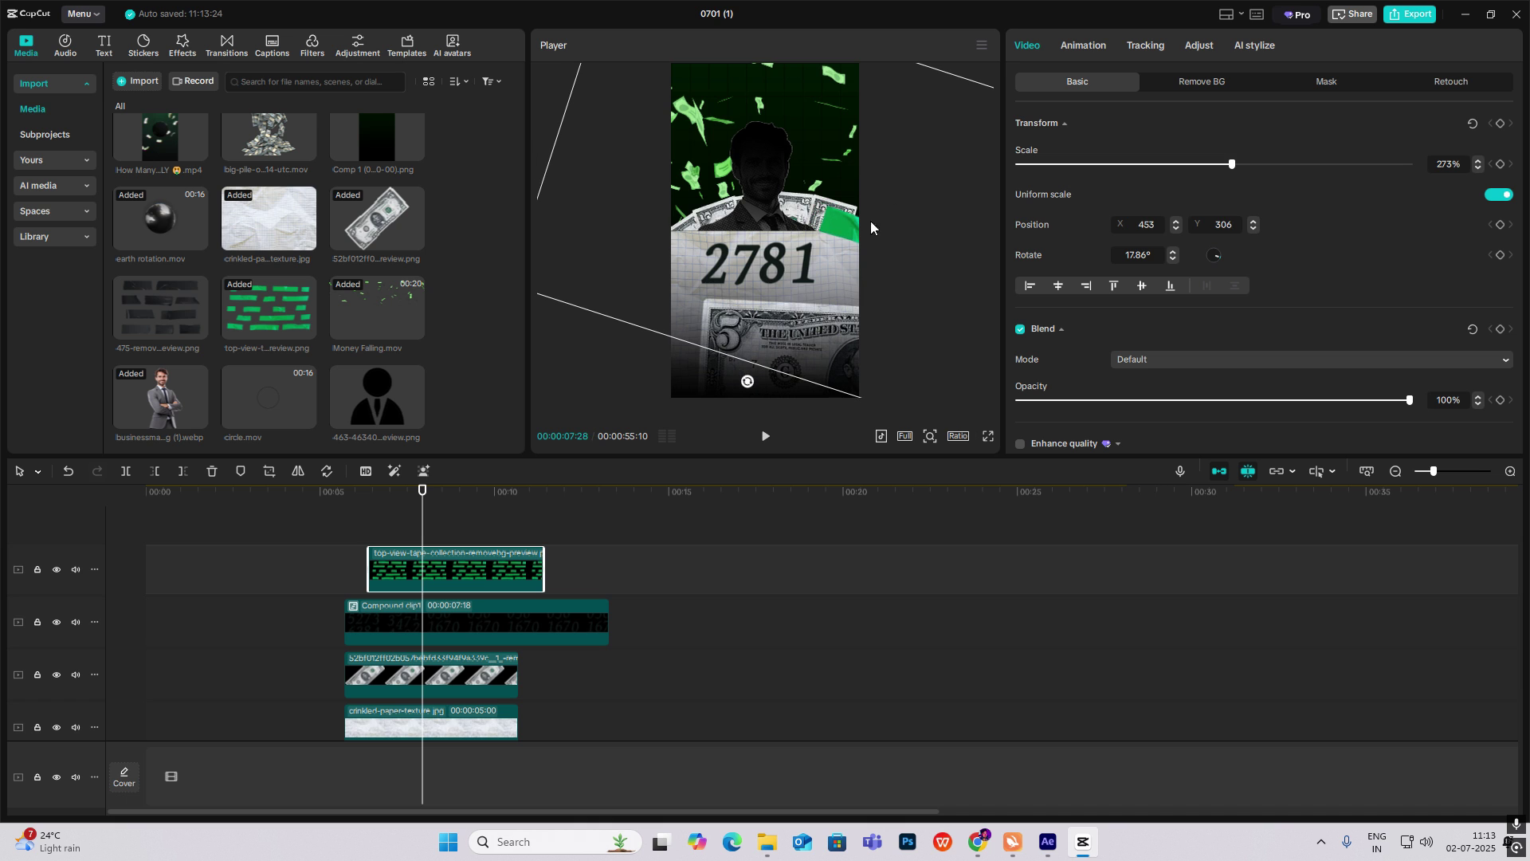
pyautogui.scroll(-1, 600, 556)
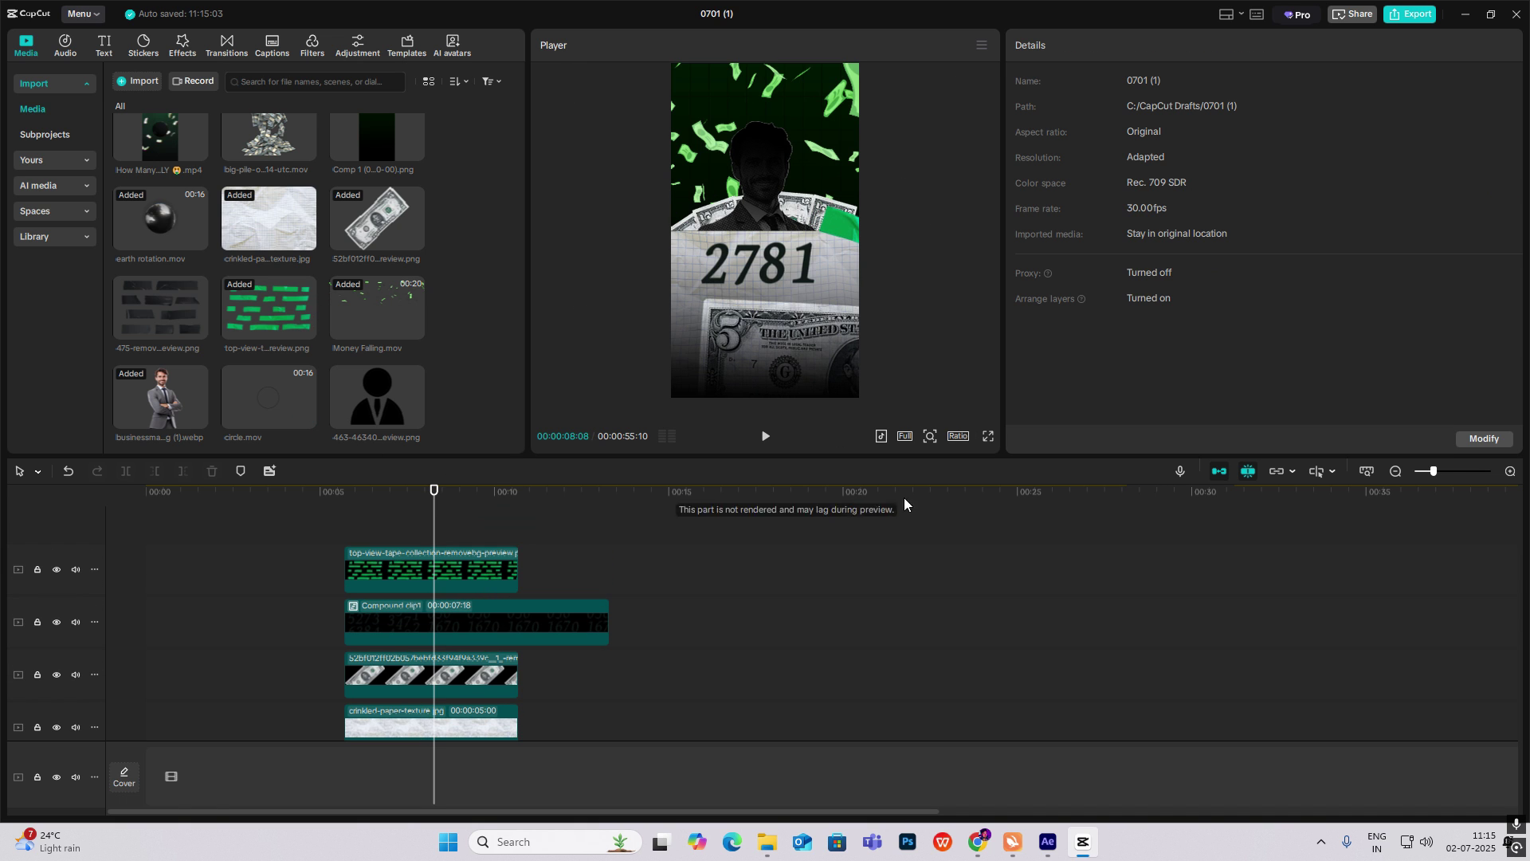
# Add circle.mov below the counter and place the person icon, scaled to about 13%, at the circle's top, both starting with the scene.
pyautogui.moveTo(292, 288)
pyautogui.moveTo(348, 360); pyautogui.dragTo(345, 527)
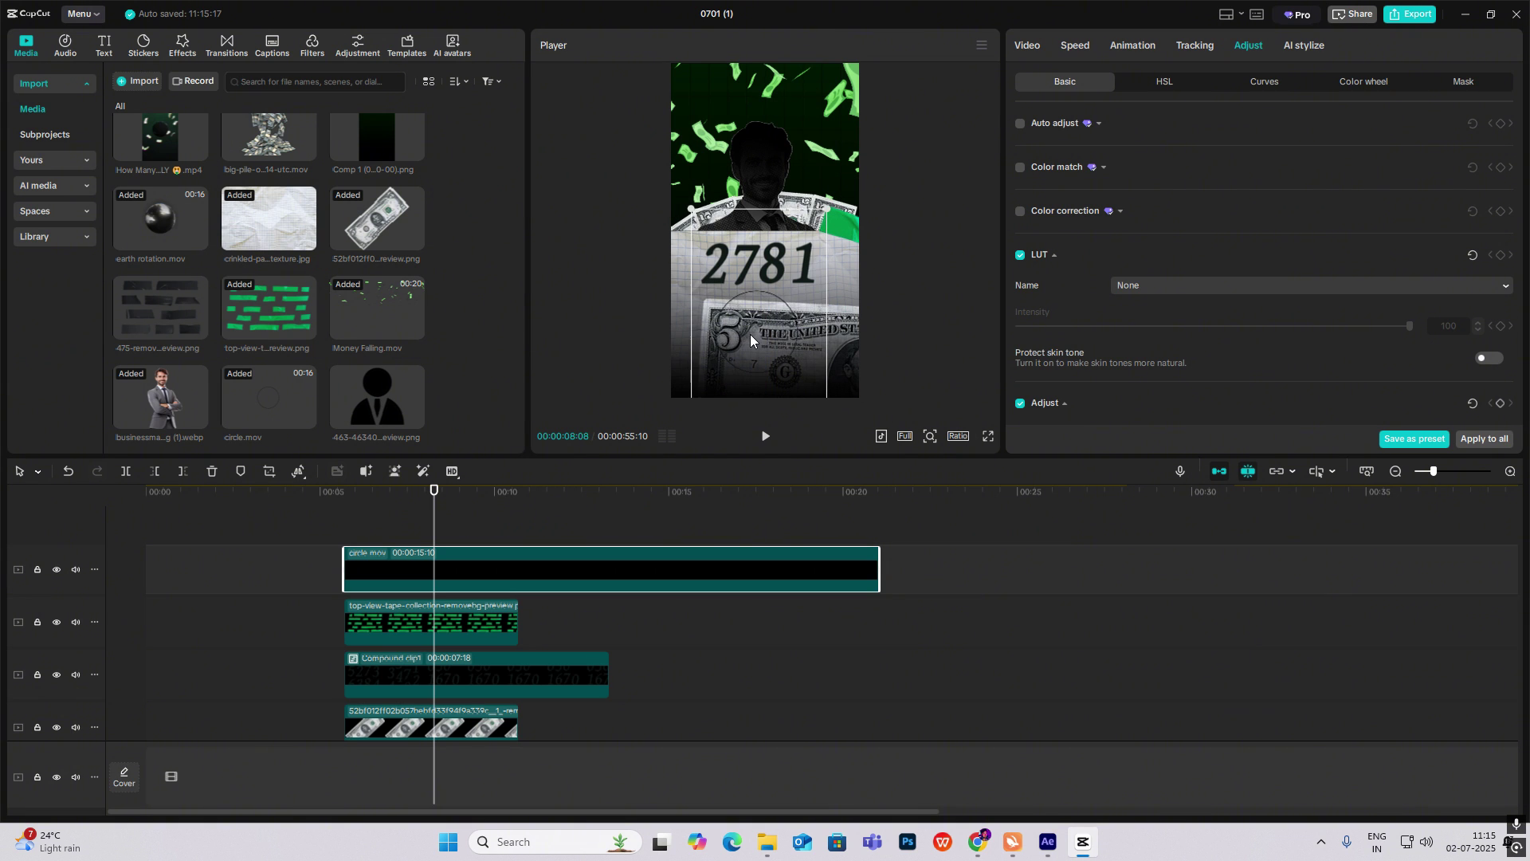
pyautogui.moveTo(371, 407); pyautogui.dragTo(345, 536)
pyautogui.moveTo(778, 250); pyautogui.dragTo(758, 303)
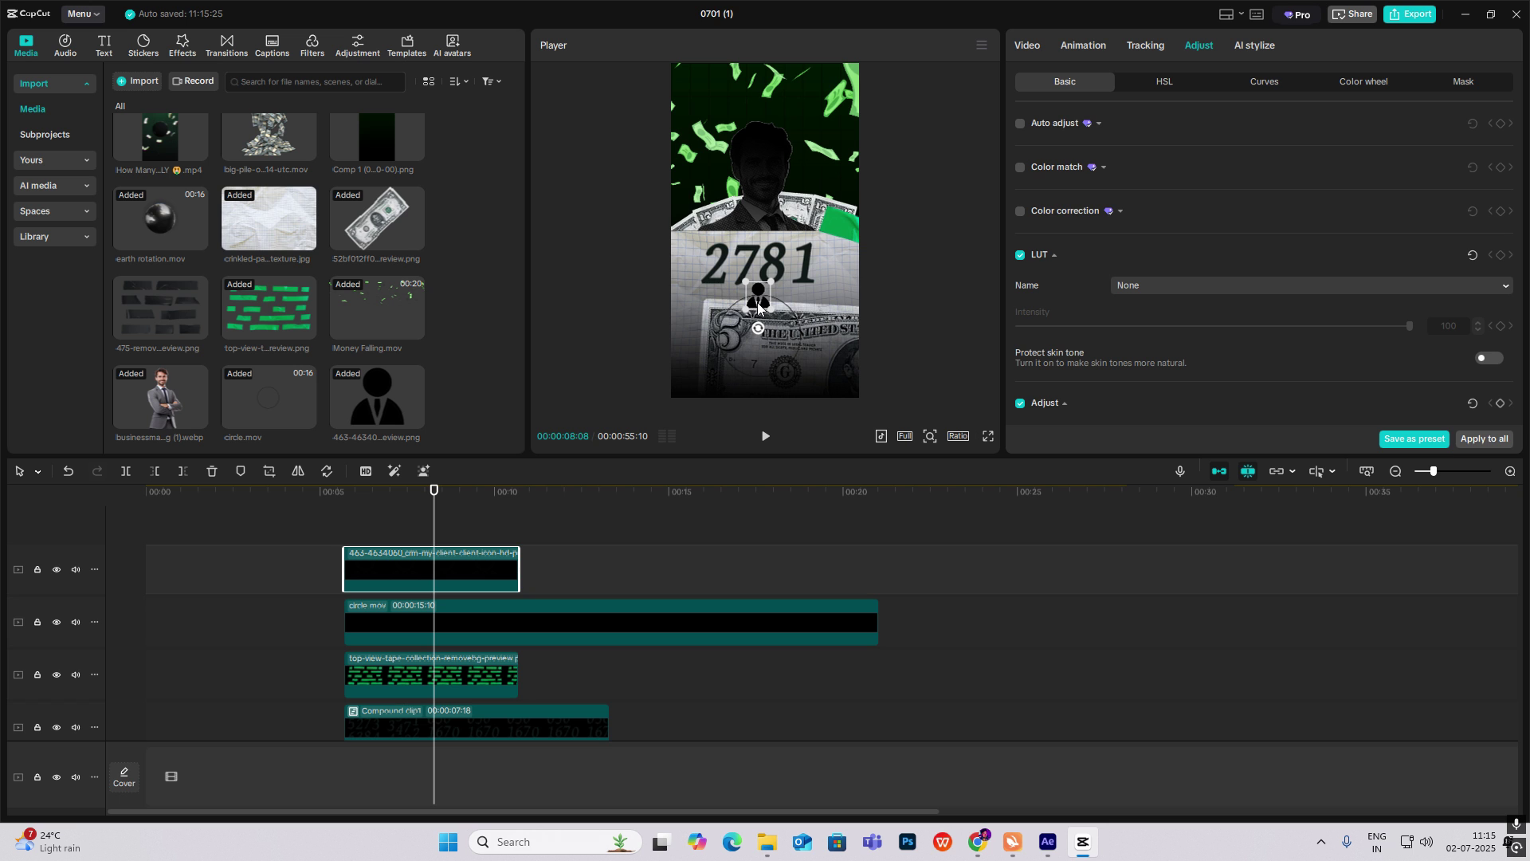
# Duplicate the person icon three times, placing copies around the circle at about X 403, Y -1161; X -64, Y -1600; and X -522, Y -1157.
pyautogui.moveTo(447, 567); pyautogui.dragTo(446, 522)
pyautogui.moveTo(758, 304); pyautogui.dragTo(801, 335)
pyautogui.moveTo(514, 558); pyautogui.dragTo(514, 522)
pyautogui.moveTo(800, 335); pyautogui.dragTo(764, 375)
pyautogui.moveTo(514, 558); pyautogui.dragTo(514, 522)
pyautogui.moveTo(763, 375); pyautogui.dragTo(732, 355)
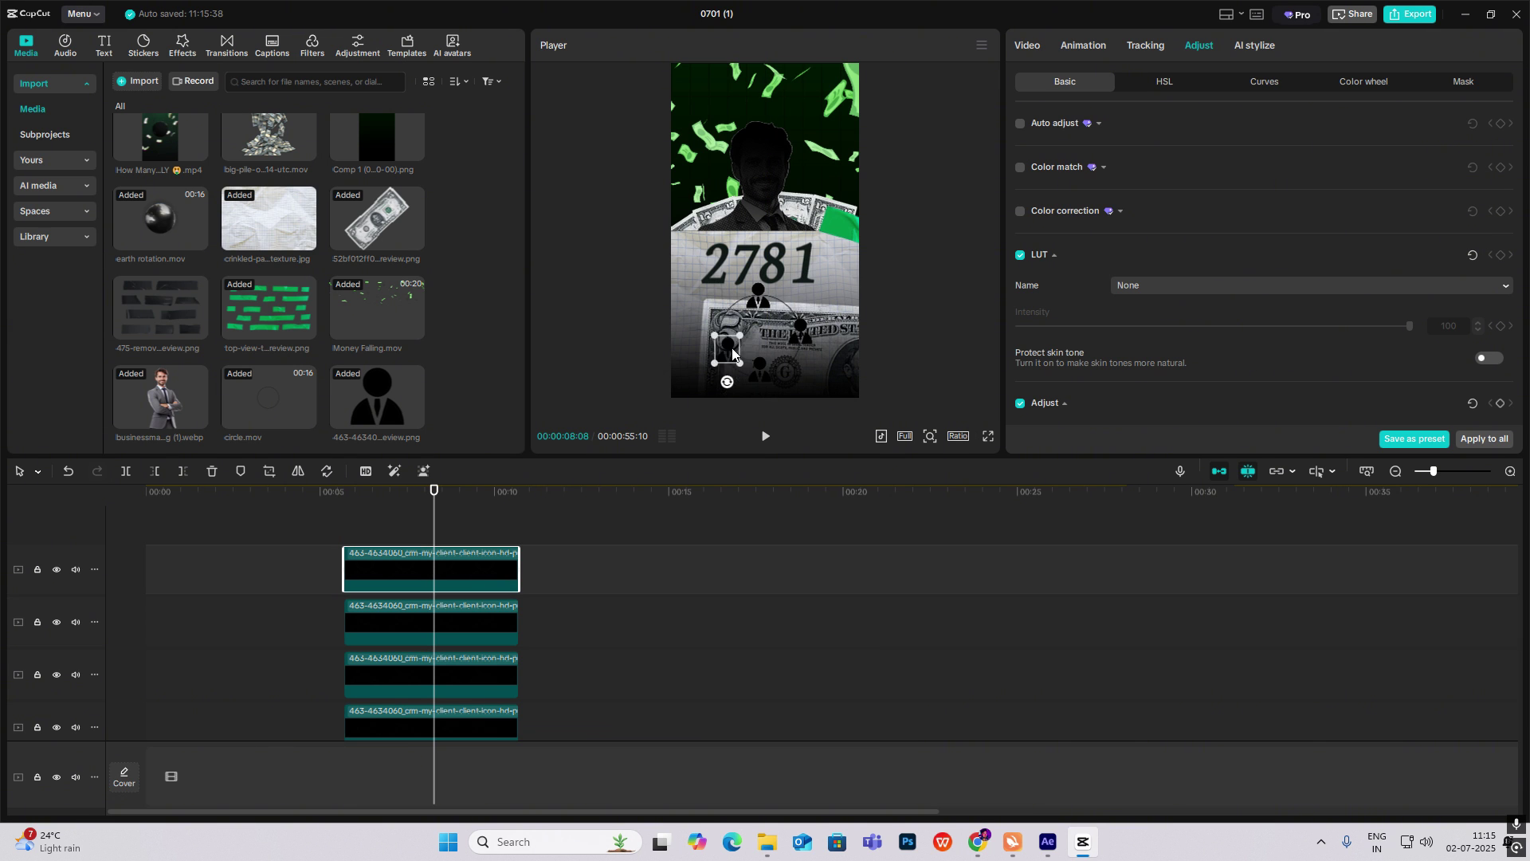
# Combine the circle and four person icons into a compound clip and open it for editing.
pyautogui.moveTo(653, 530); pyautogui.dragTo(394, 609)
pyautogui.hotkey('alt', 'g')
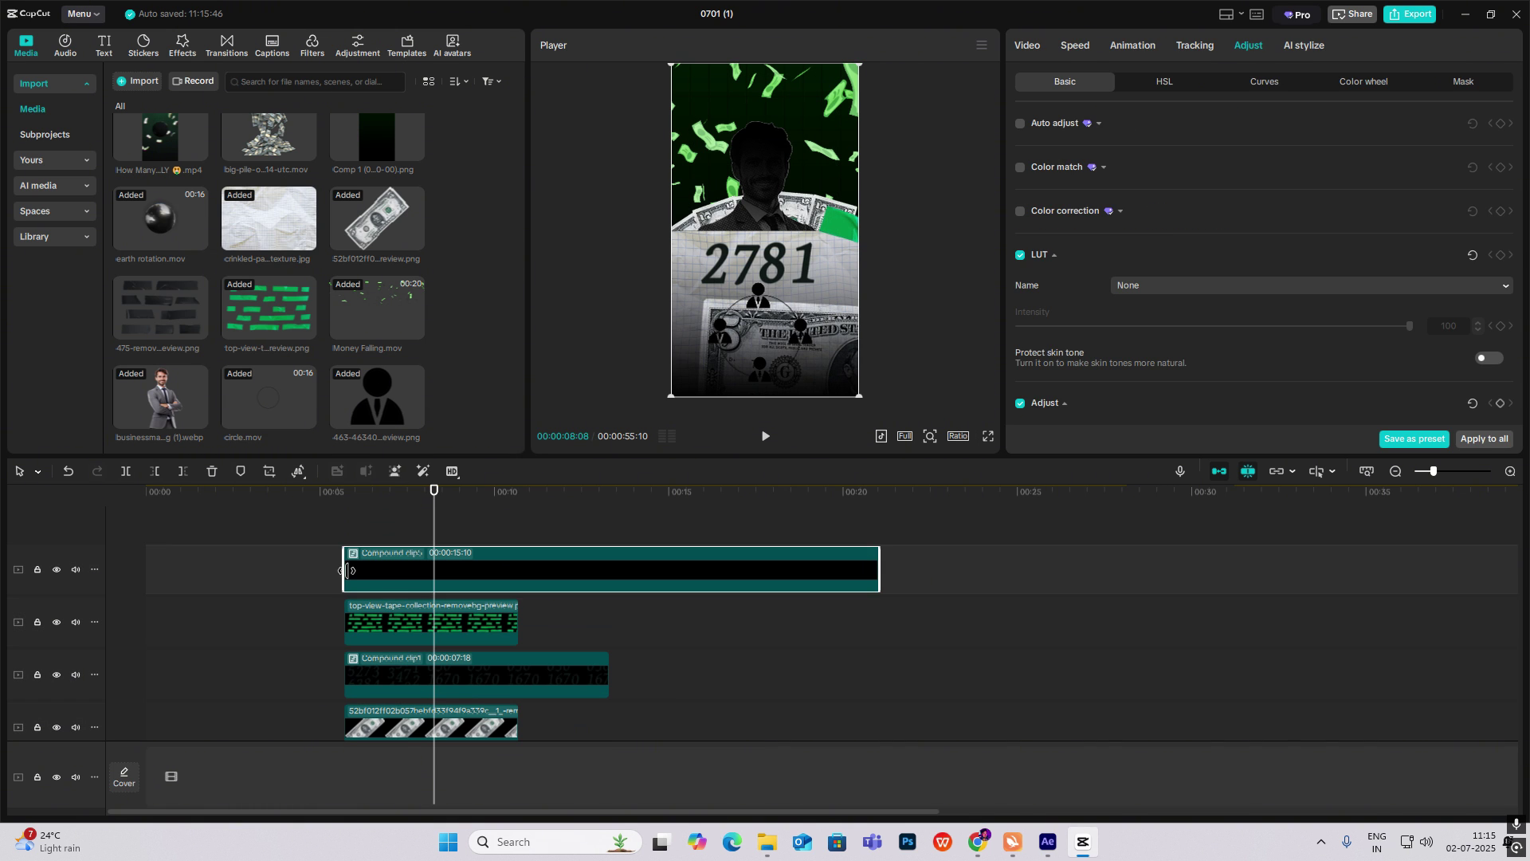
pyautogui.click(345, 543)
pyautogui.moveTo(345, 543); pyautogui.dragTo(420, 581)
pyautogui.click(448, 571)
pyautogui.moveTo(418, 523); pyautogui.dragTo(422, 523)
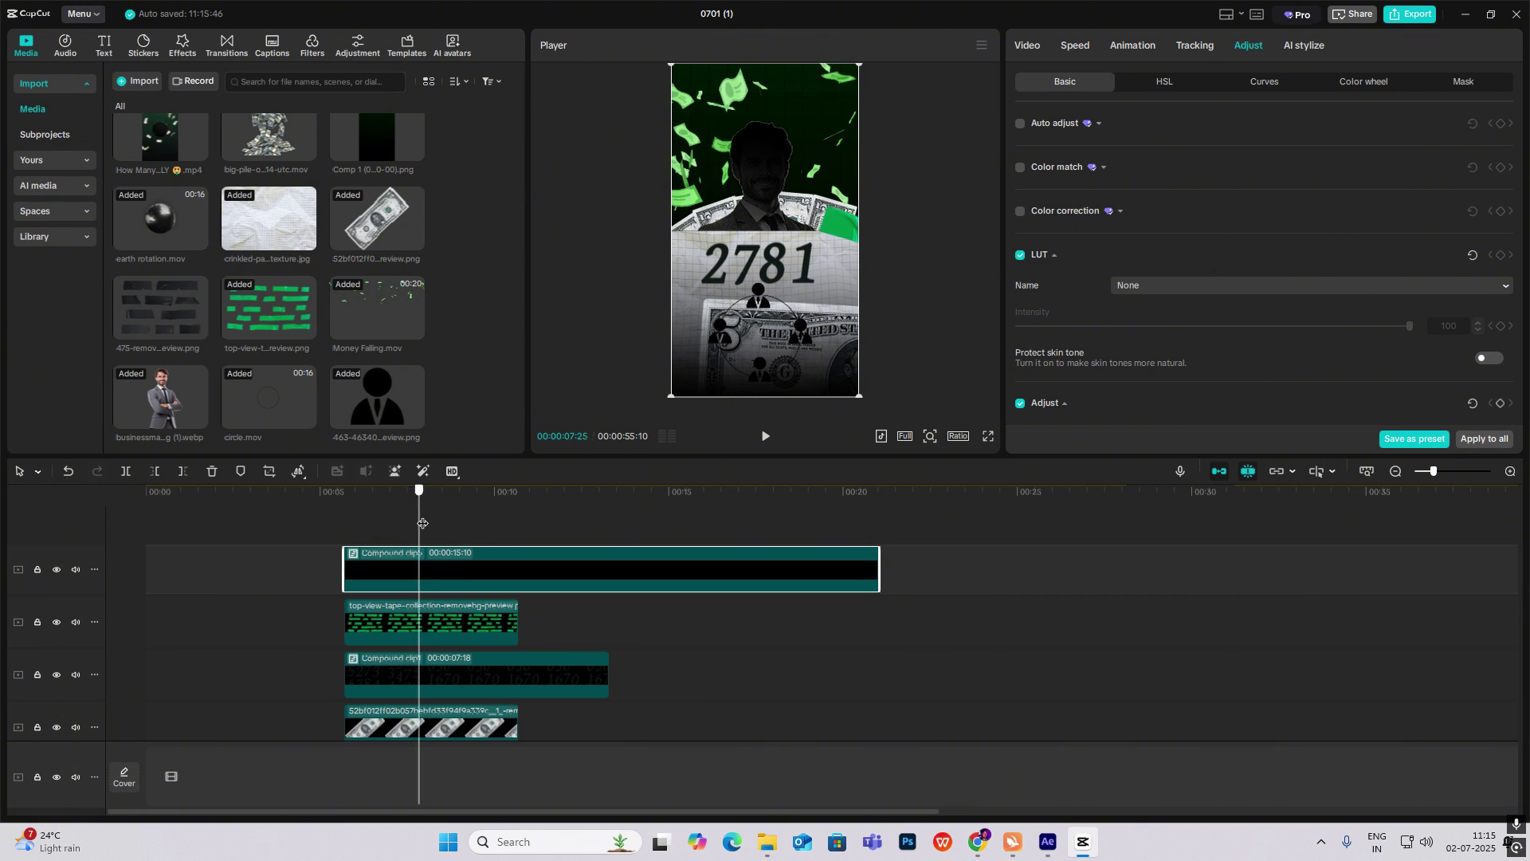
pyautogui.click(346, 566)
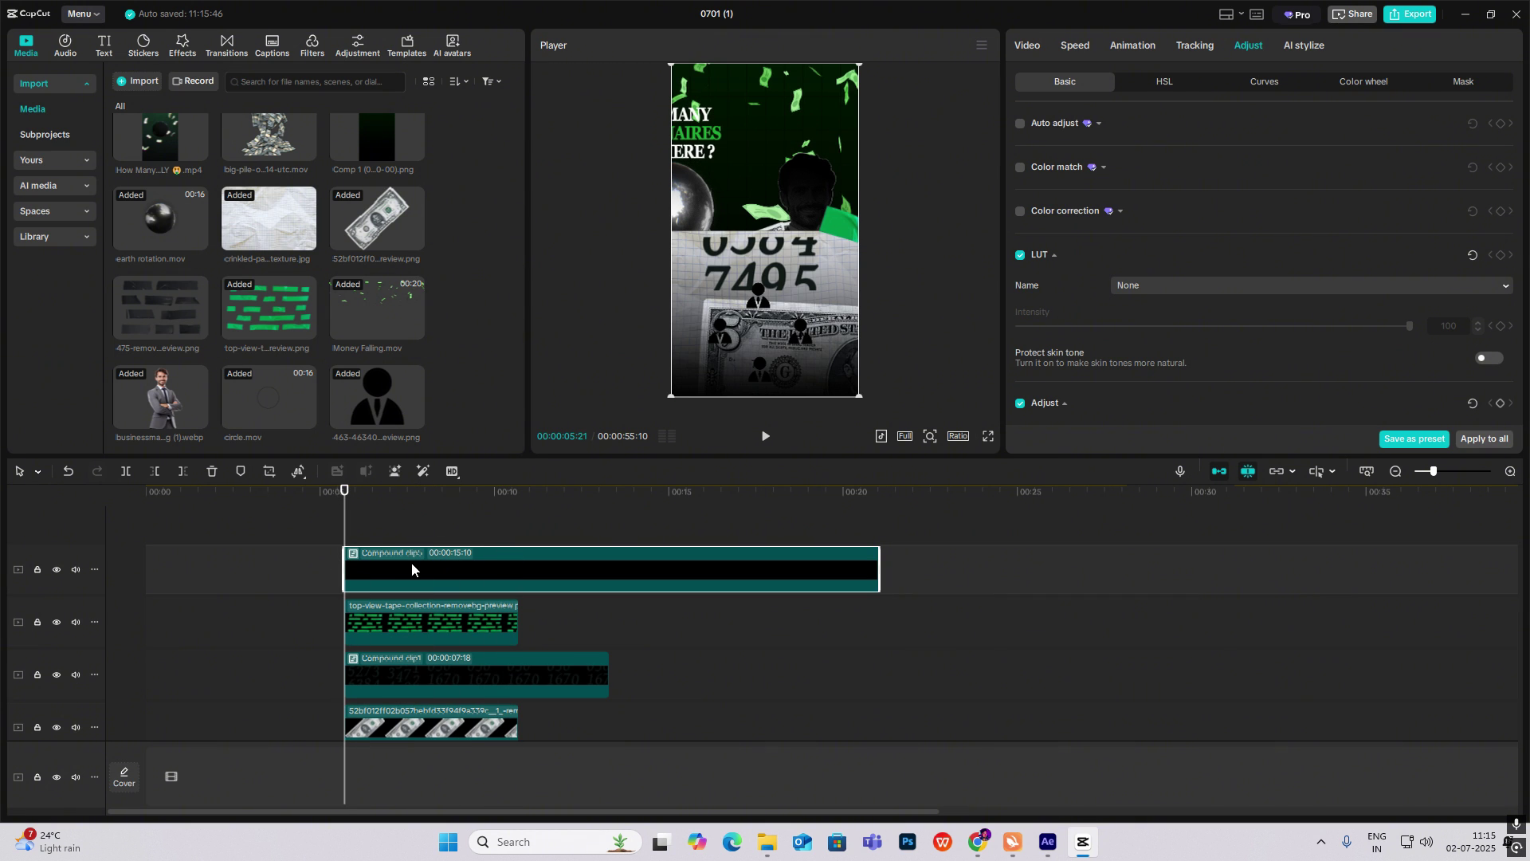
pyautogui.doubleClick(412, 568)
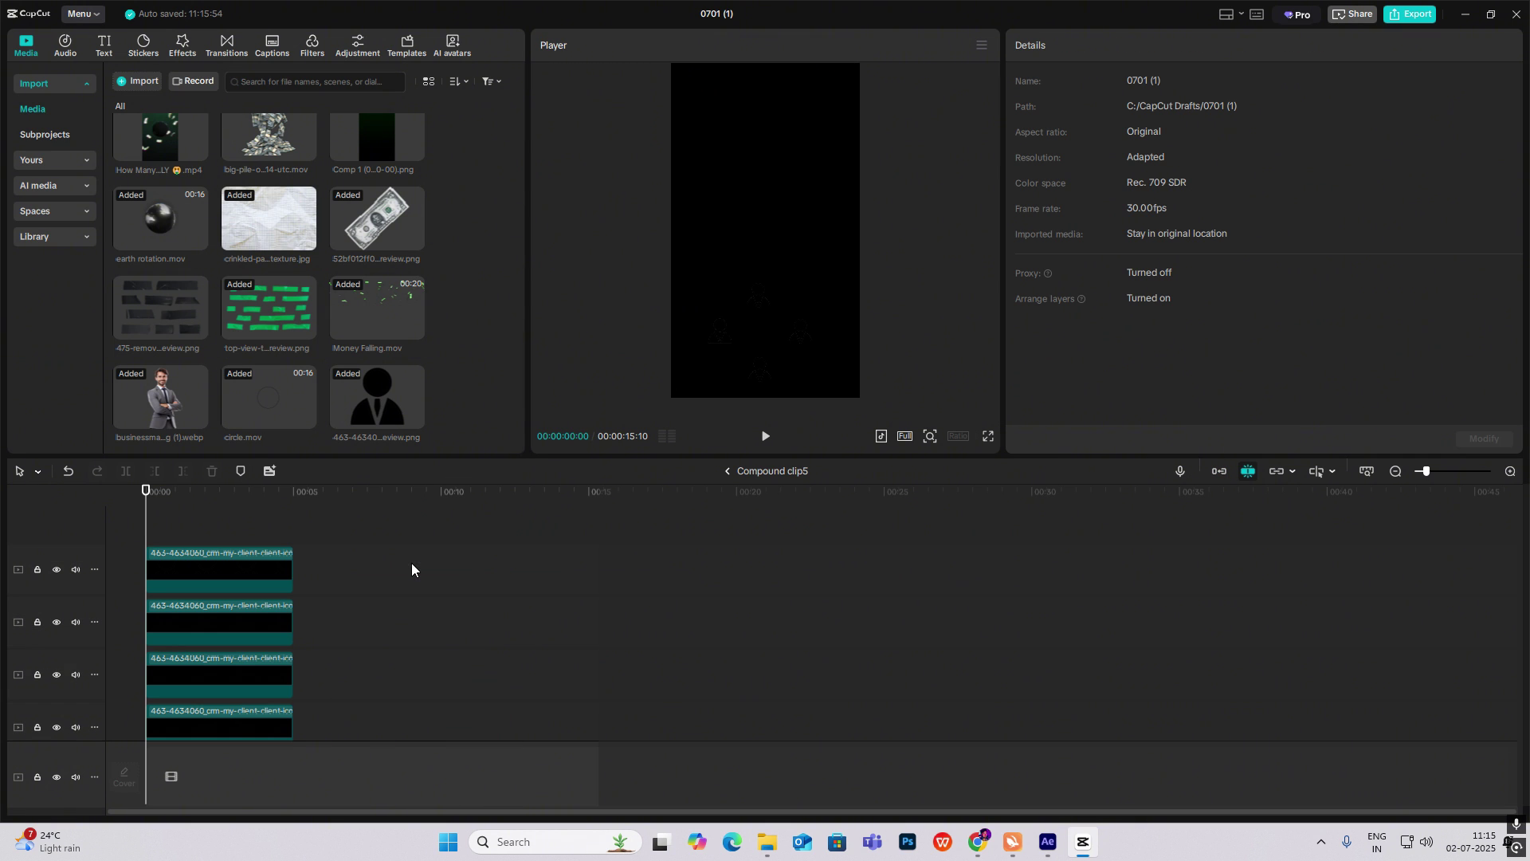
# Keyframe the circle's top person icon to scale from 1% at 00:00:00:00 to 13% at 00:00:01:03.
pyautogui.click(196, 604)
pyautogui.click(1501, 164)
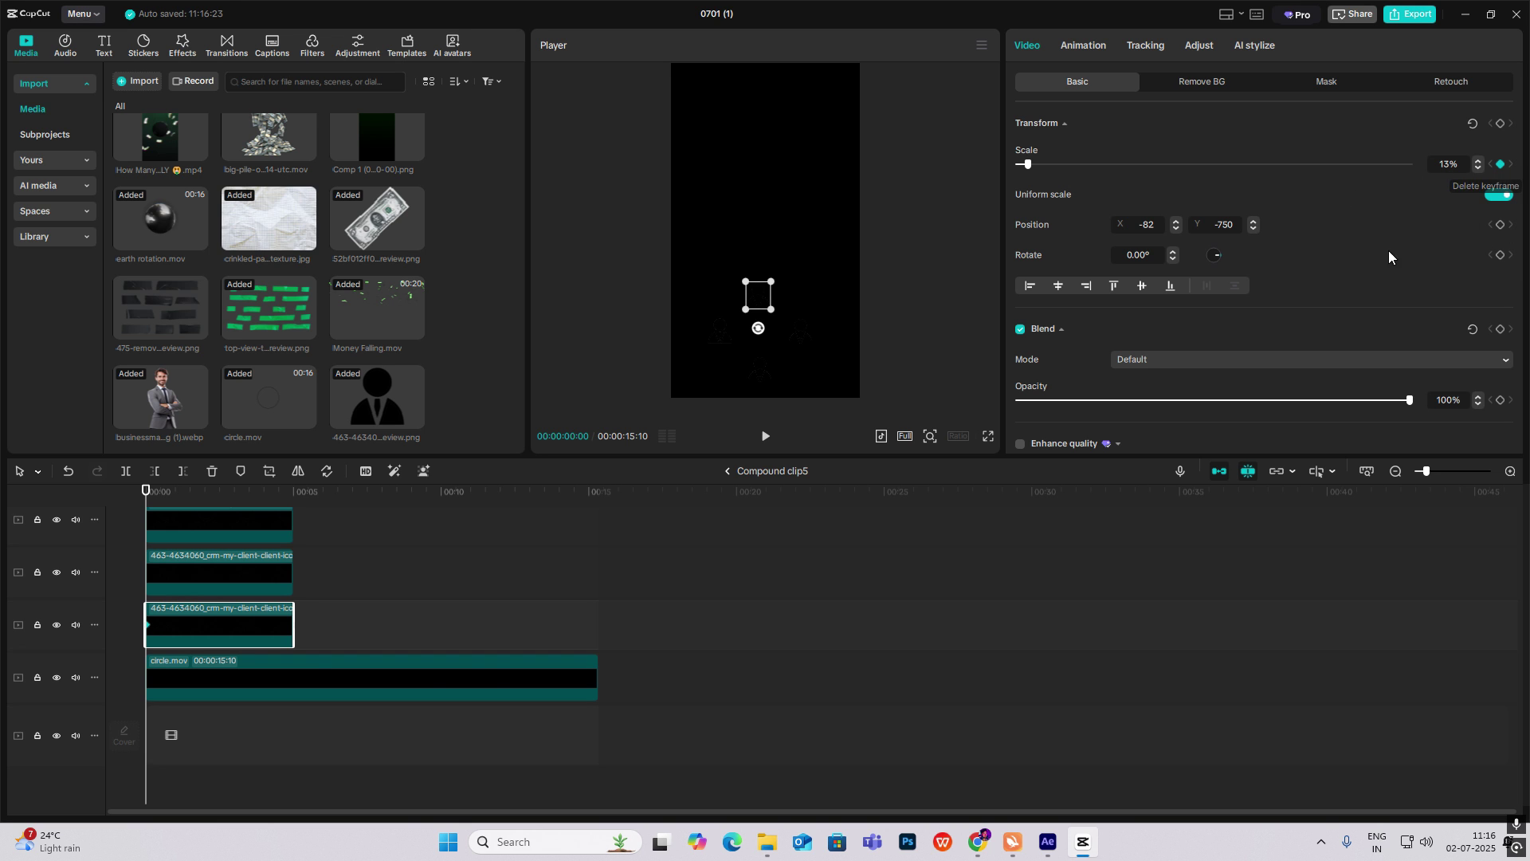
pyautogui.moveTo(157, 499); pyautogui.dragTo(178, 500)
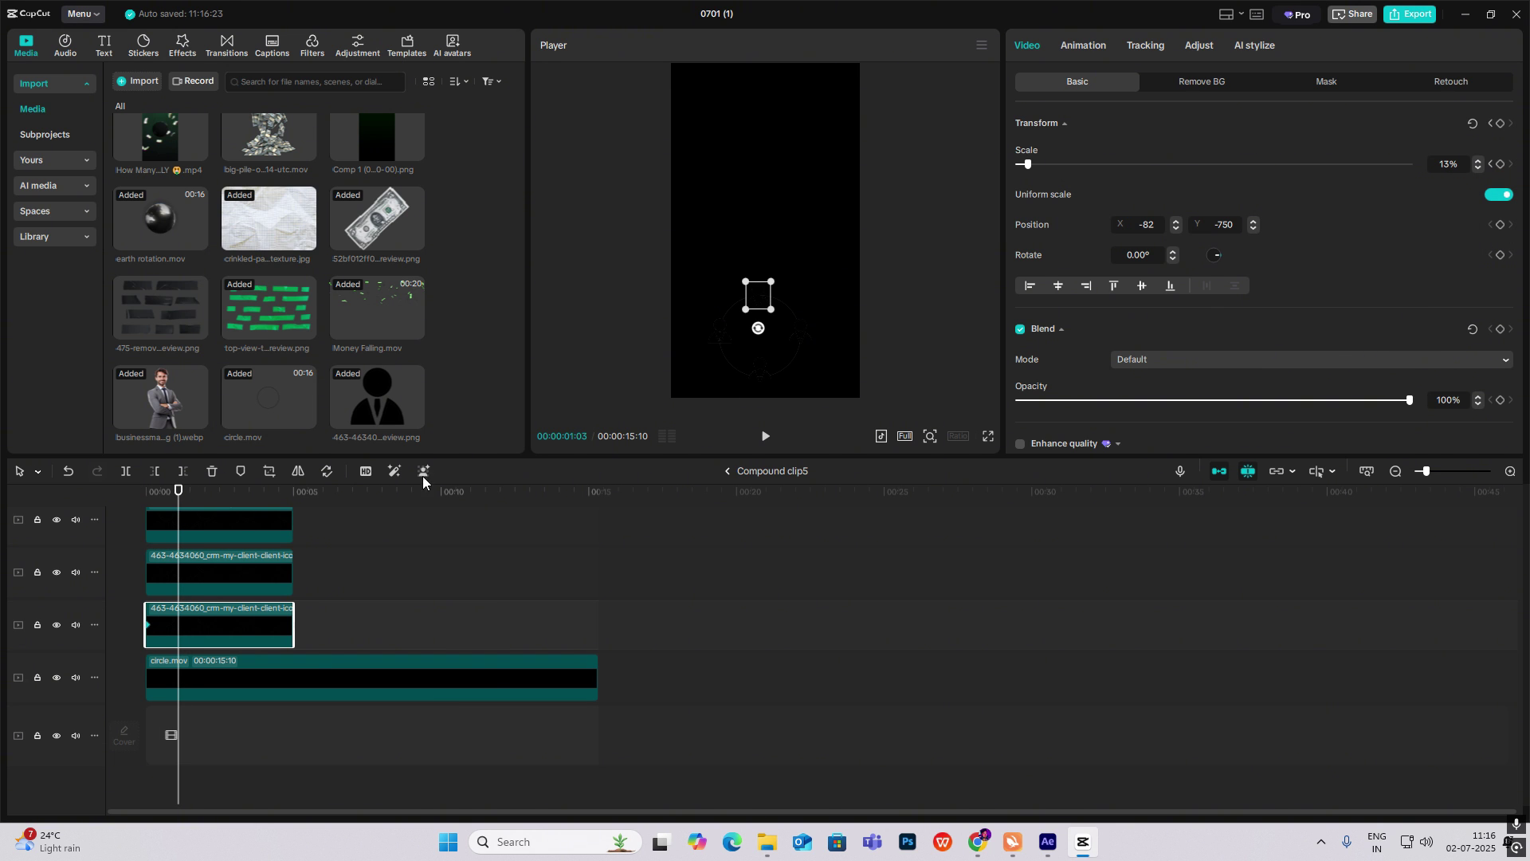
pyautogui.click(1501, 165)
pyautogui.moveTo(181, 502); pyautogui.dragTo(113, 504)
pyautogui.moveTo(1027, 164); pyautogui.dragTo(1018, 164)
# Apply the Cubic Out preset curve to the top person icon's Scale keyframes.
pyautogui.click(160, 644)
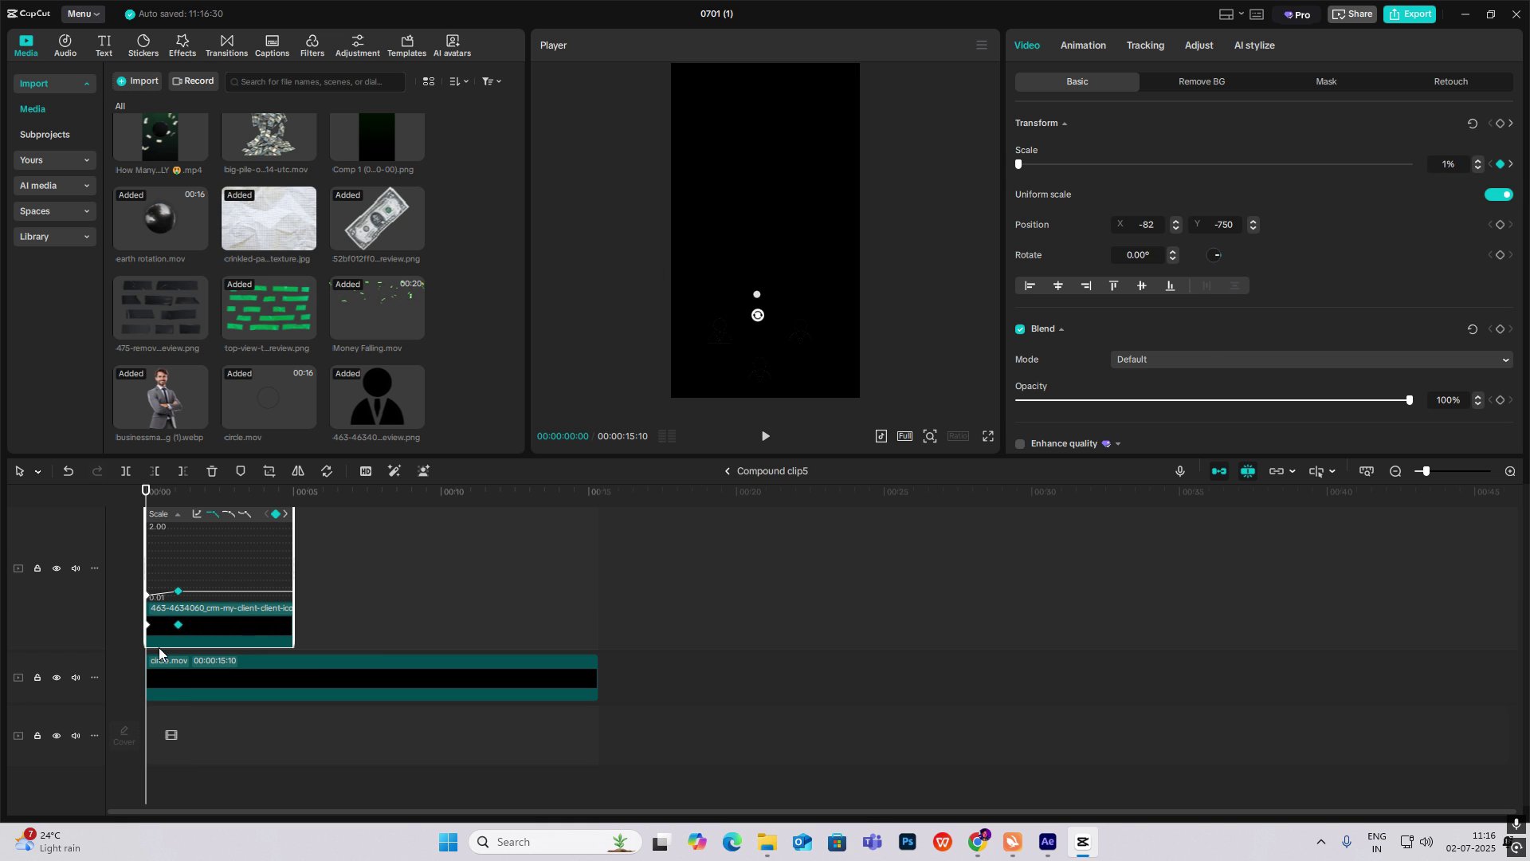
pyautogui.click(175, 665)
pyautogui.click(193, 593)
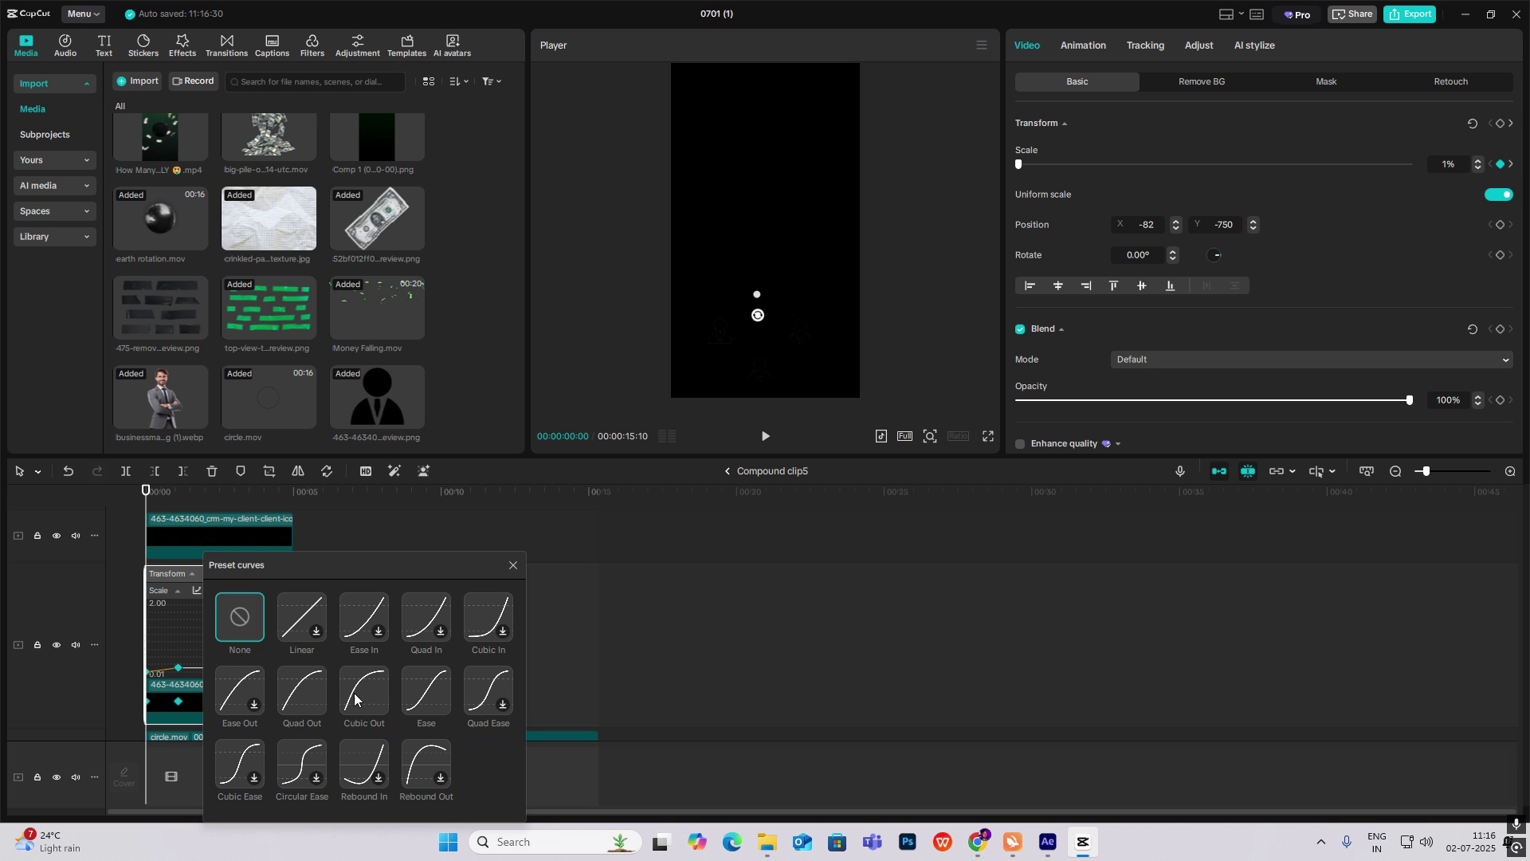
pyautogui.click(357, 693)
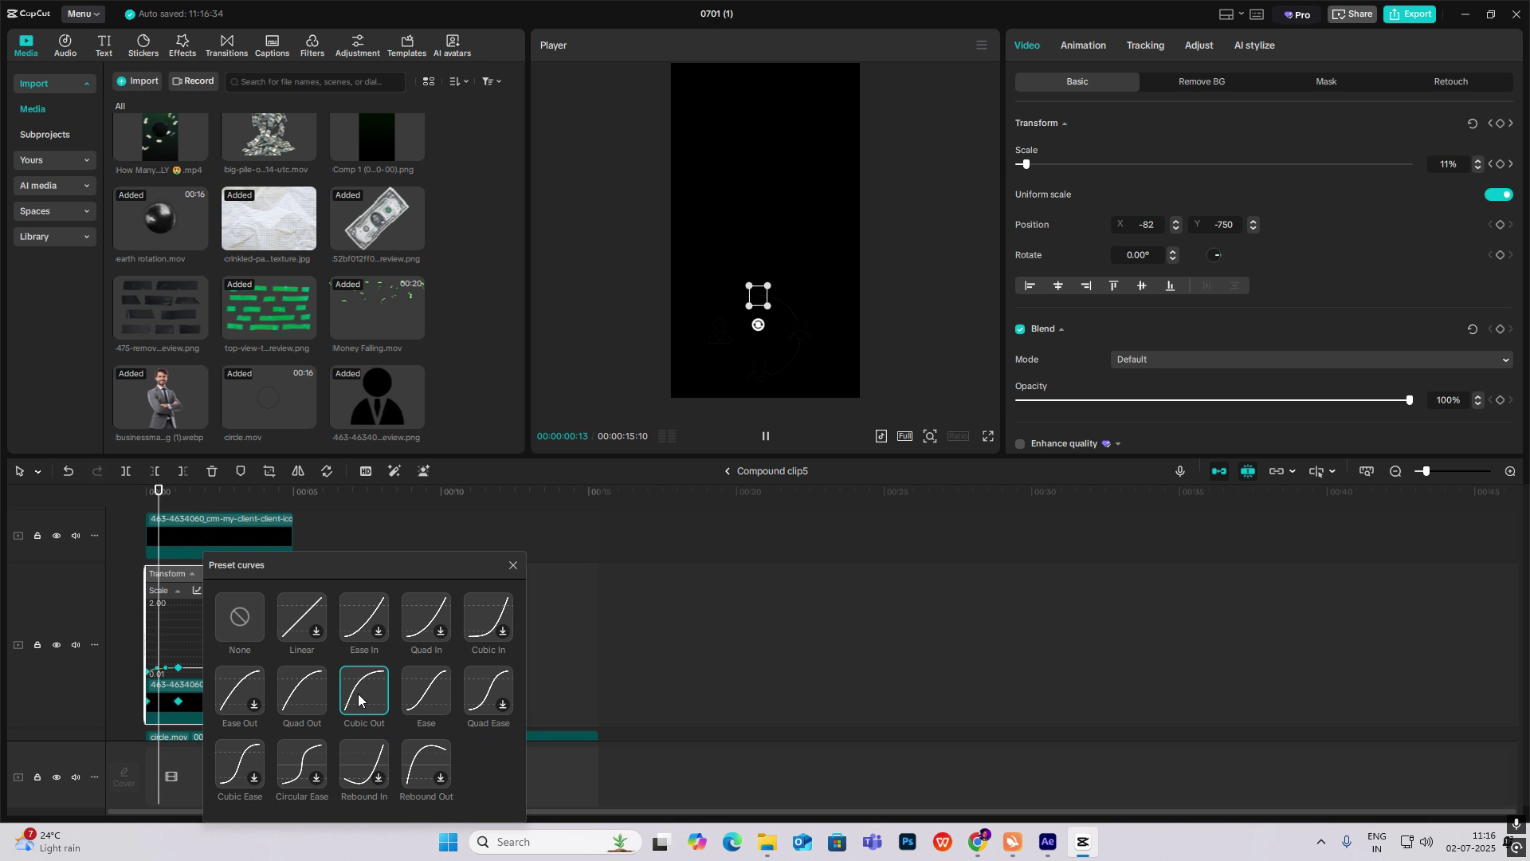
pyautogui.click(513, 565)
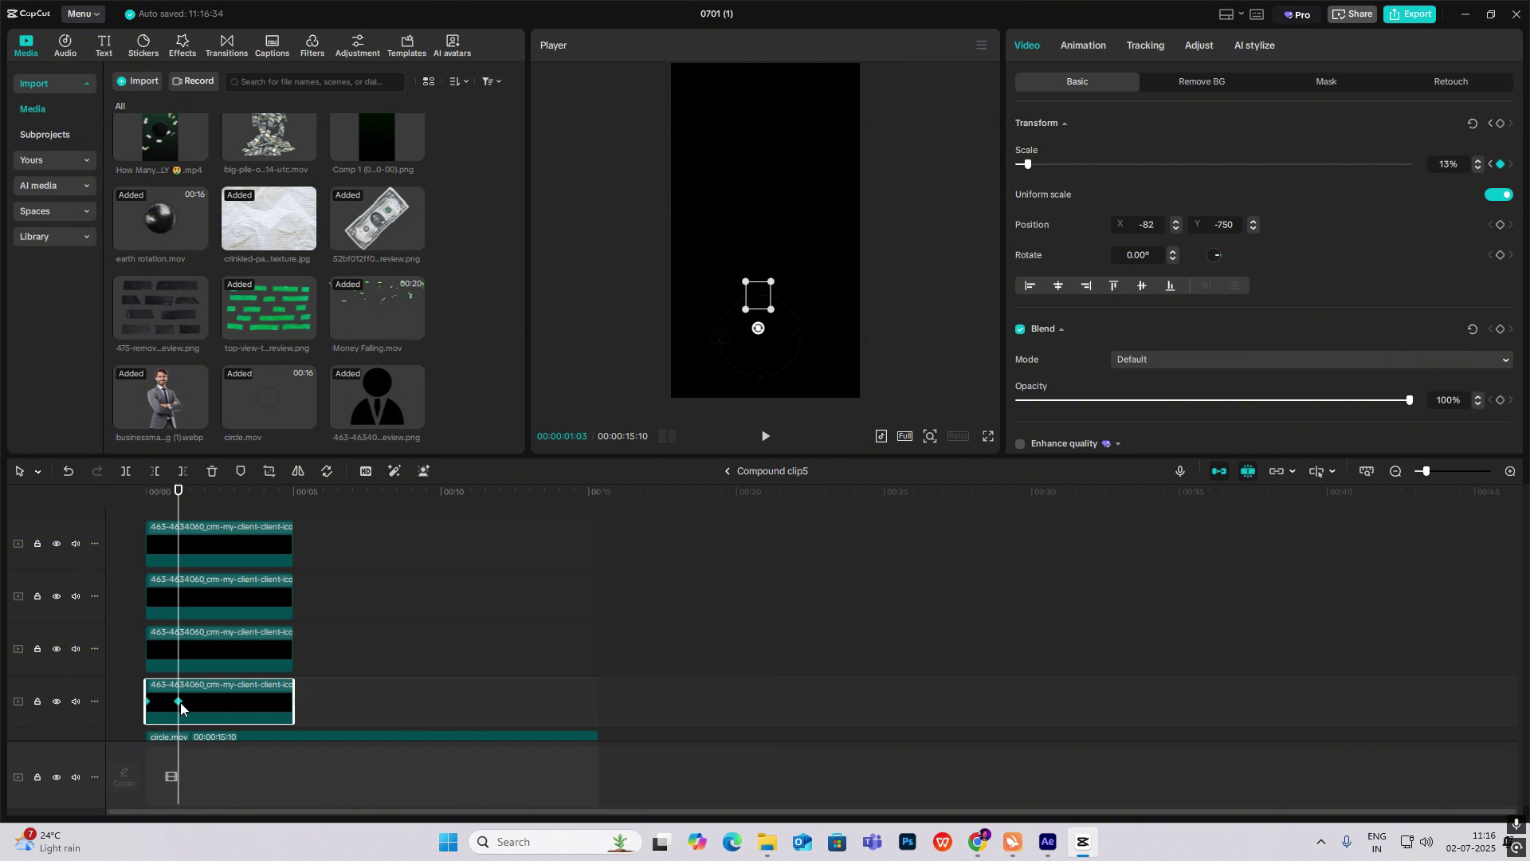
# Copy the animated icon's Scale keyframes onto the other three person icons, staggered to start at 00:00:00:22, 00:00:01:12 and 00:00:02:01.
pyautogui.moveTo(178, 496); pyautogui.dragTo(167, 494)
pyautogui.click(202, 664)
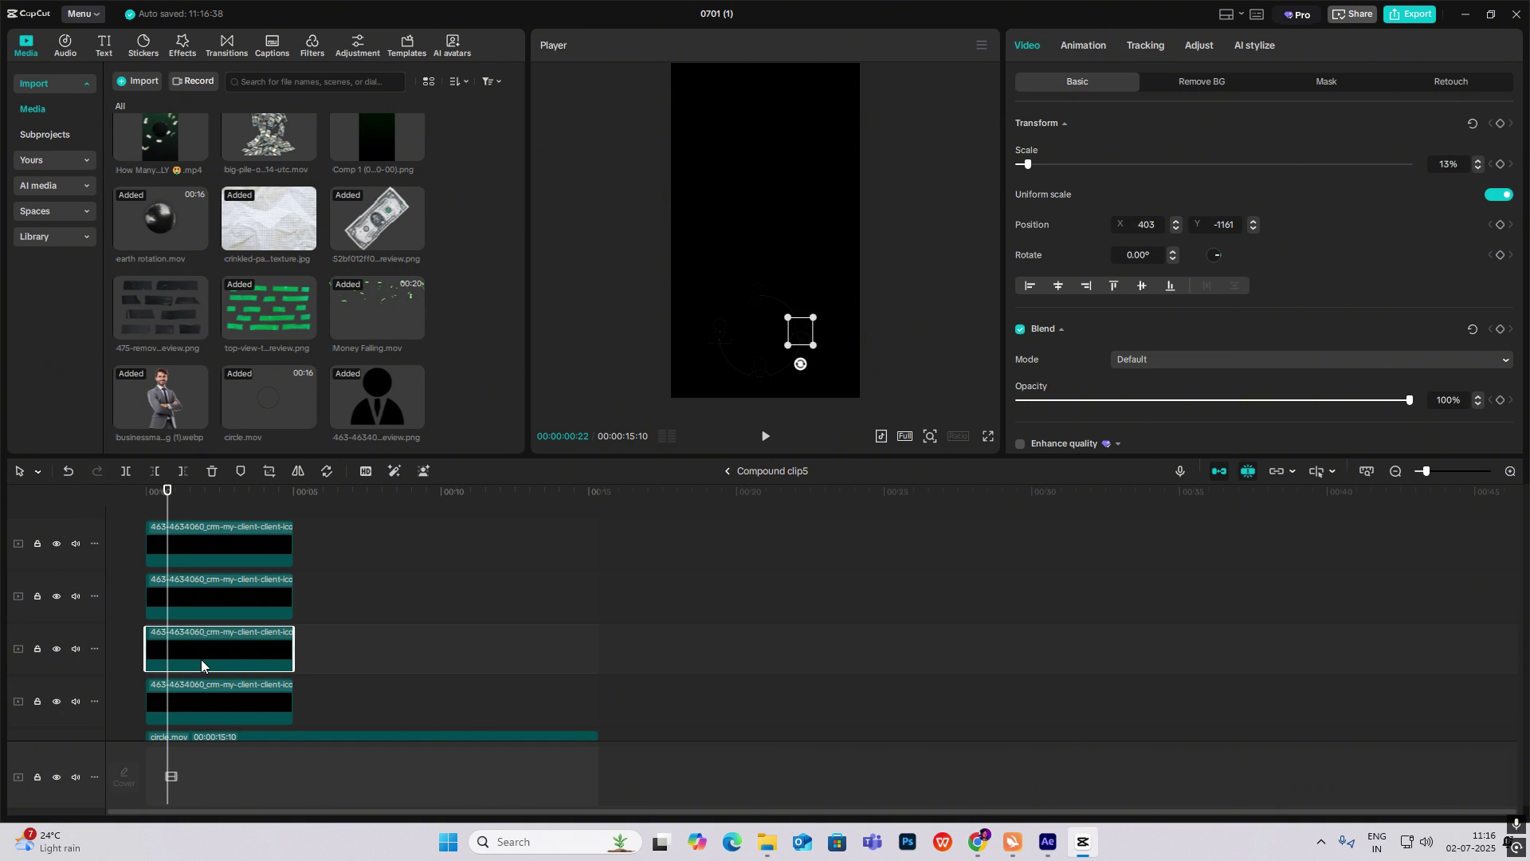
pyautogui.moveTo(167, 509)
pyautogui.mouseDown()
pyautogui.moveTo(183, 518)
pyautogui.moveTo(187, 505)
pyautogui.mouseUp()
pyautogui.click(200, 607)
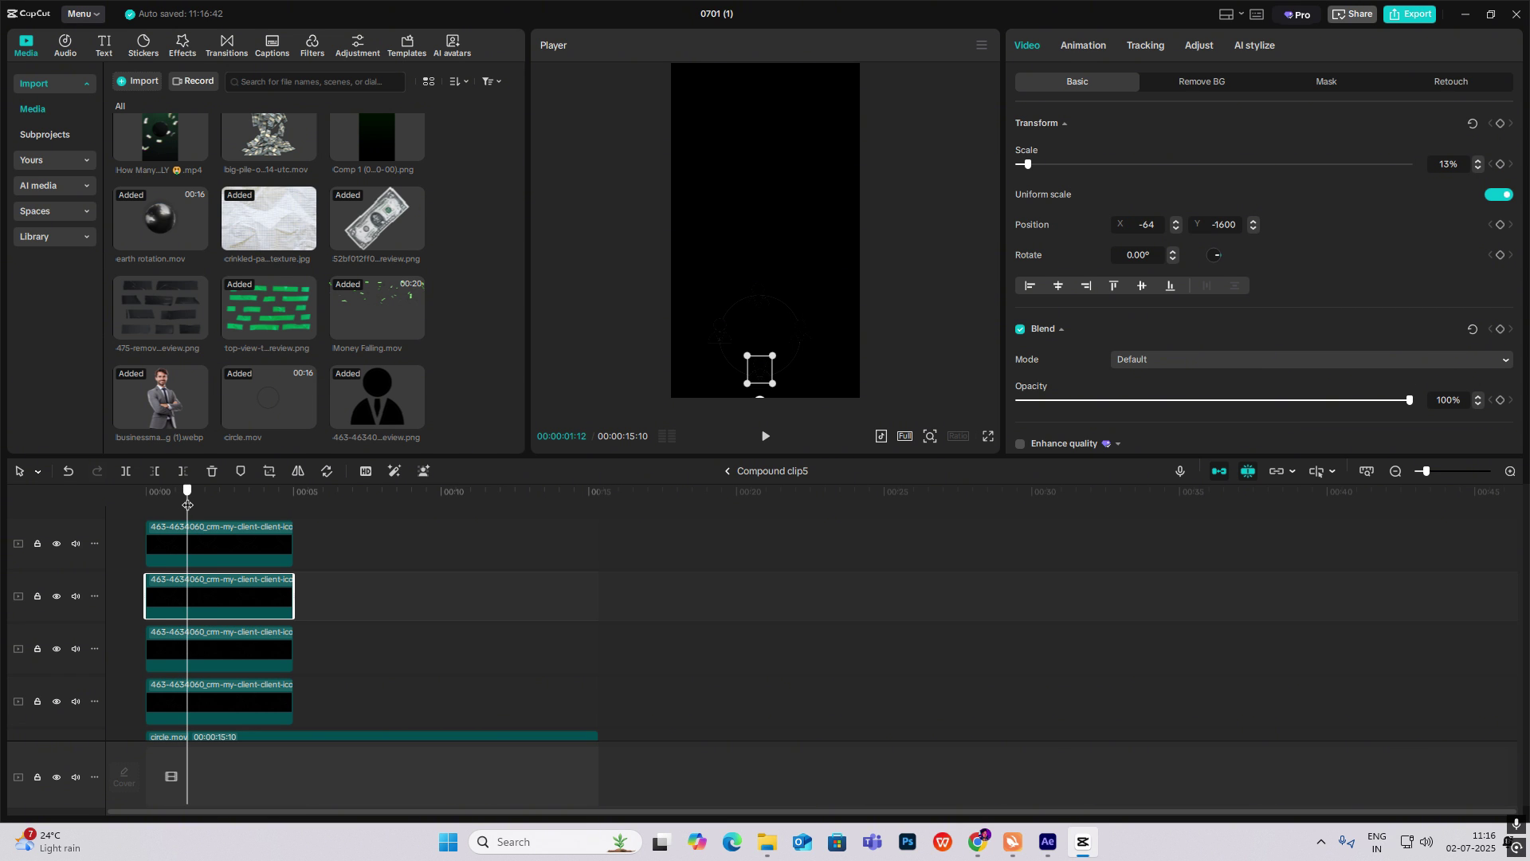
pyautogui.moveTo(191, 502); pyautogui.dragTo(206, 502)
pyautogui.click(213, 554)
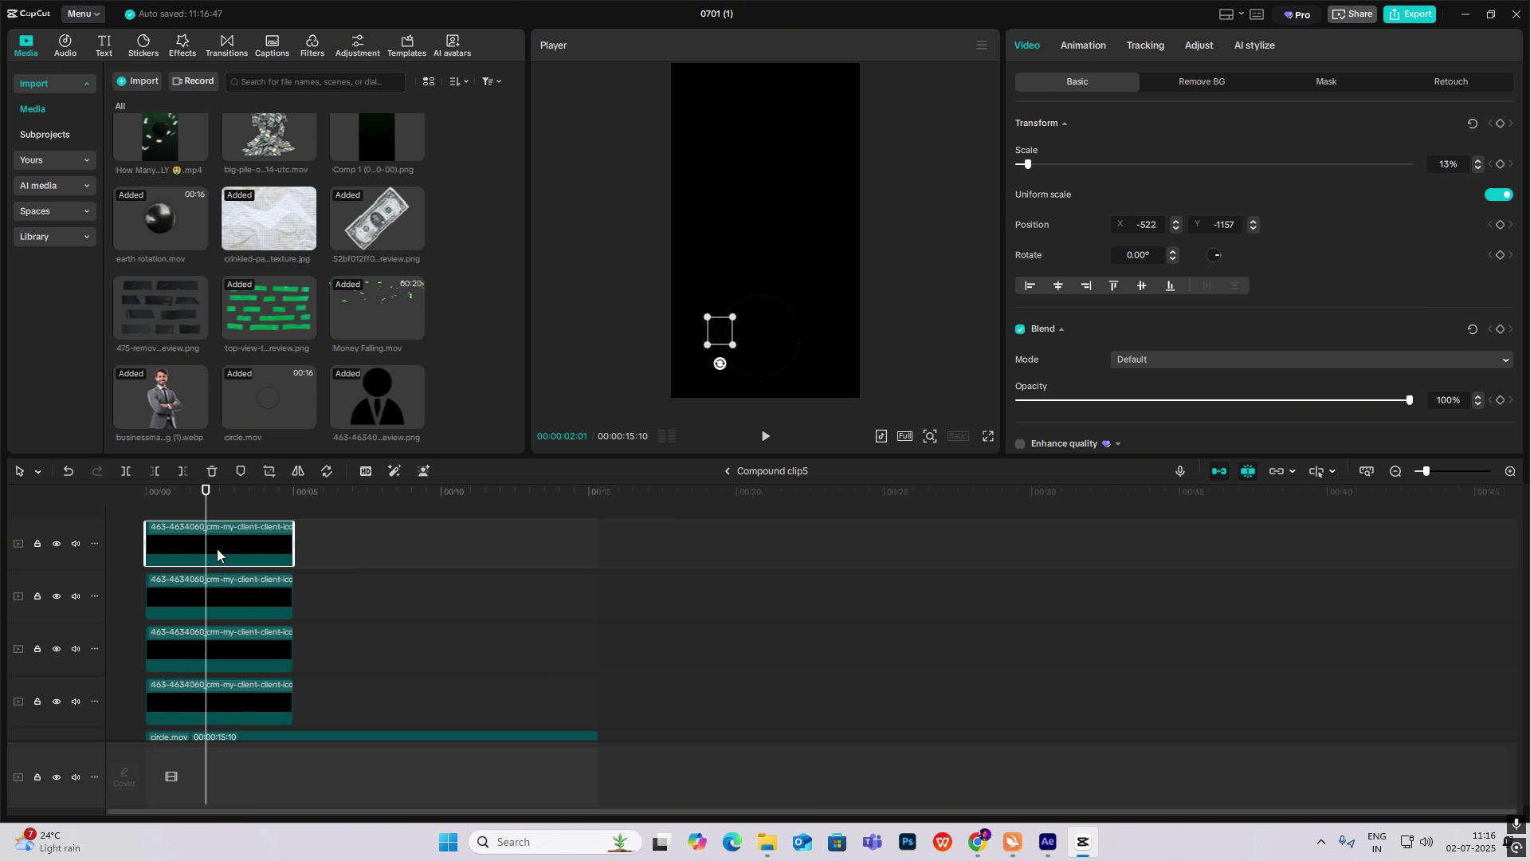
pyautogui.hotkey('ctrl', 'v')
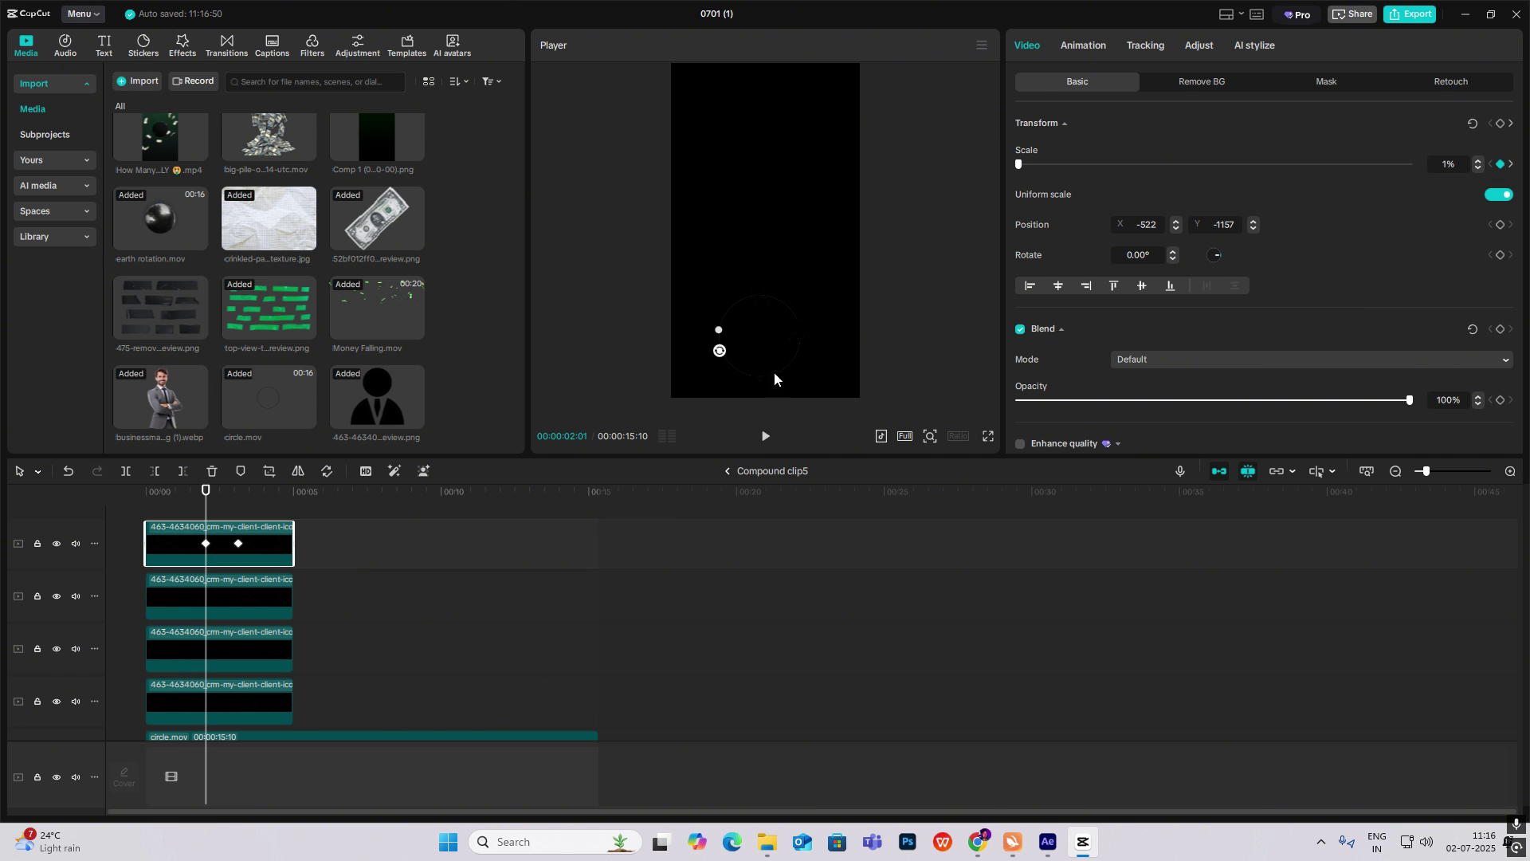
# Return to the main timeline and play back the person icons' staggered entrance around the circle.
pyautogui.click(727, 470)
pyautogui.press('space')
pyautogui.click(297, 540)
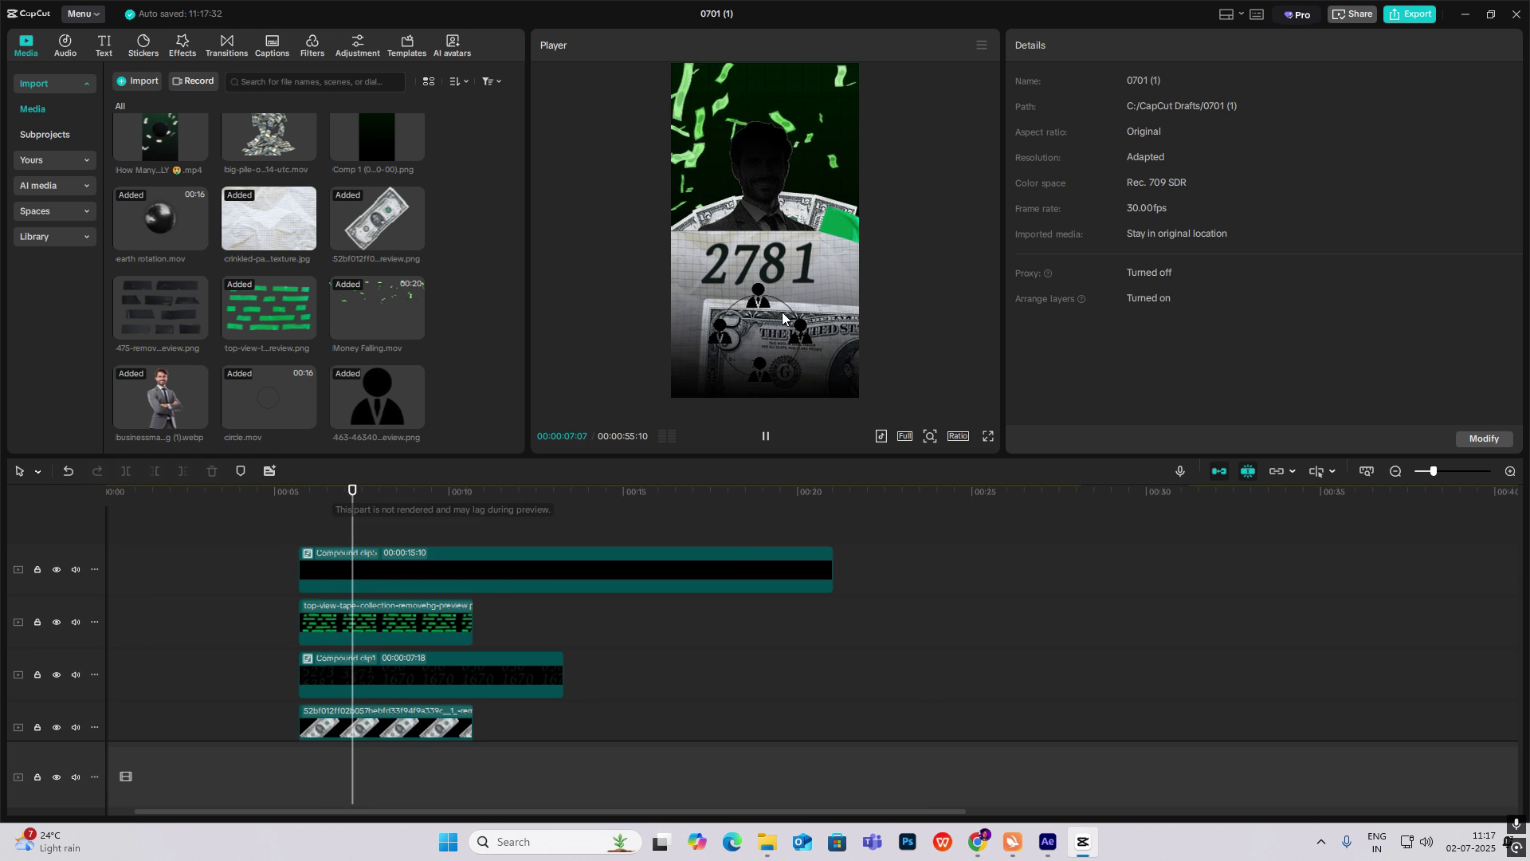
pyautogui.press('space')
pyautogui.click(302, 519)
pyautogui.moveTo(301, 519); pyautogui.dragTo(366, 519)
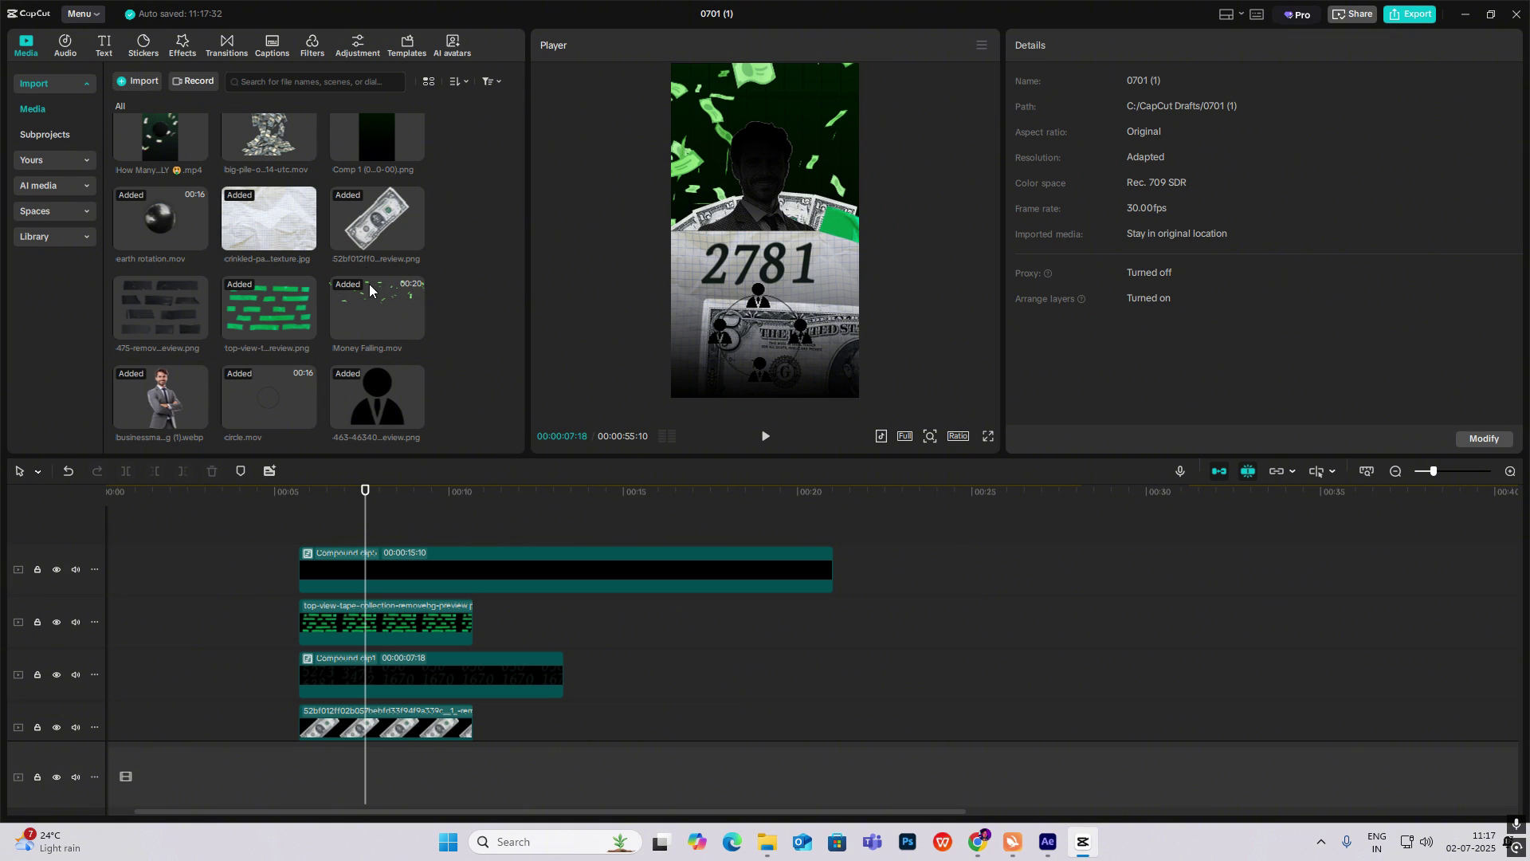
# Add the big pile of dollars video on the top track from the scene's start, scaled to 61% inside the circle at X -69, Y -1193.
pyautogui.moveTo(269, 148); pyautogui.dragTo(298, 526)
pyautogui.moveTo(672, 177); pyautogui.dragTo(708, 198)
pyautogui.moveTo(760, 236); pyautogui.dragTo(752, 340)
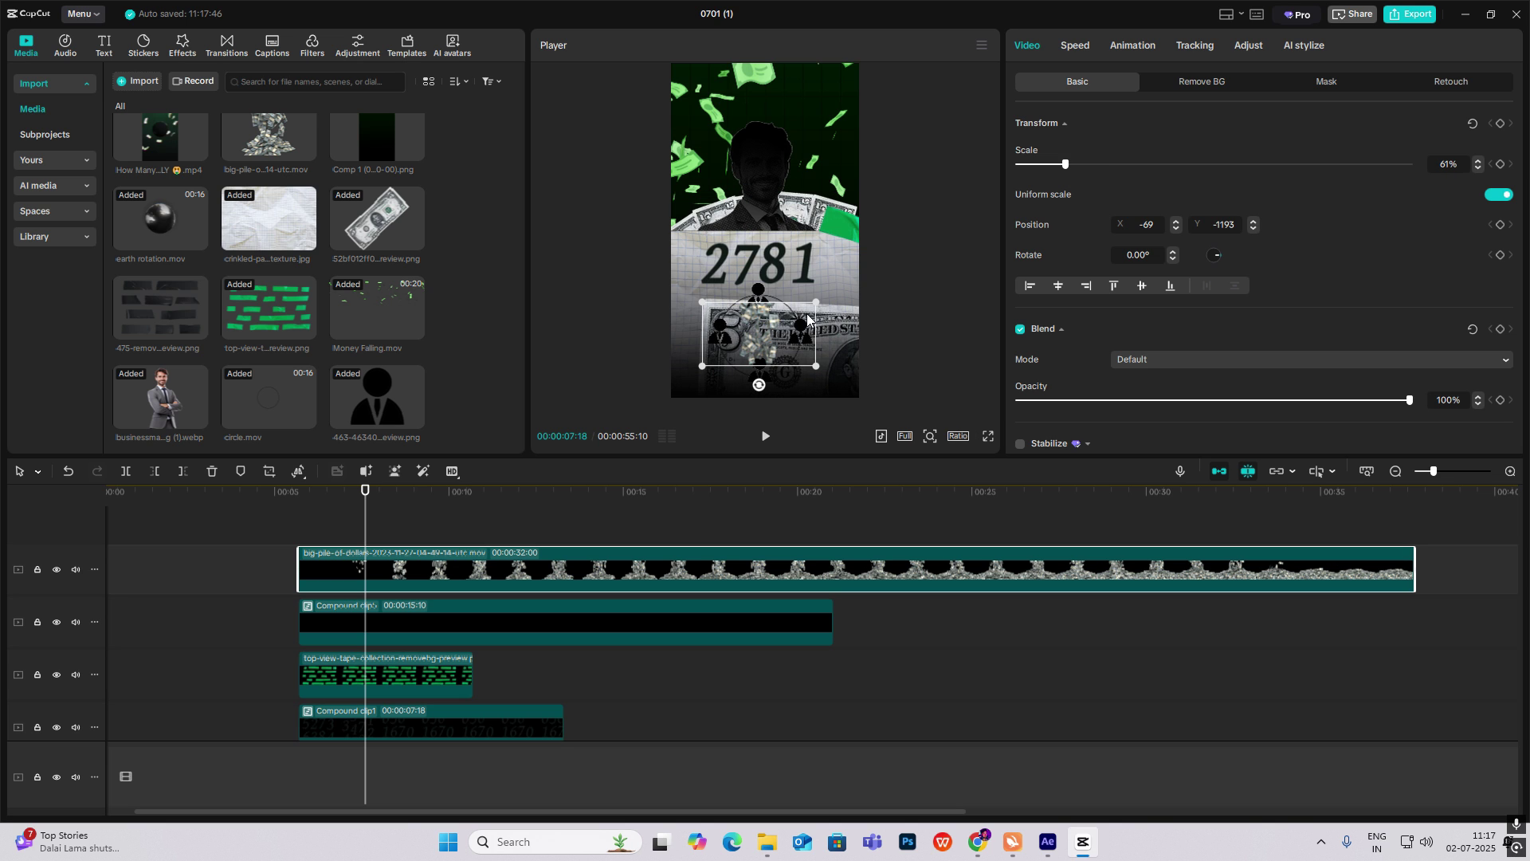
# Apply a Split mask rotated -180.0° with feather 72 to the money pile video and scale it to 42% at X -64, Y -1093.
pyautogui.moveTo(835, 301); pyautogui.dragTo(829, 295)
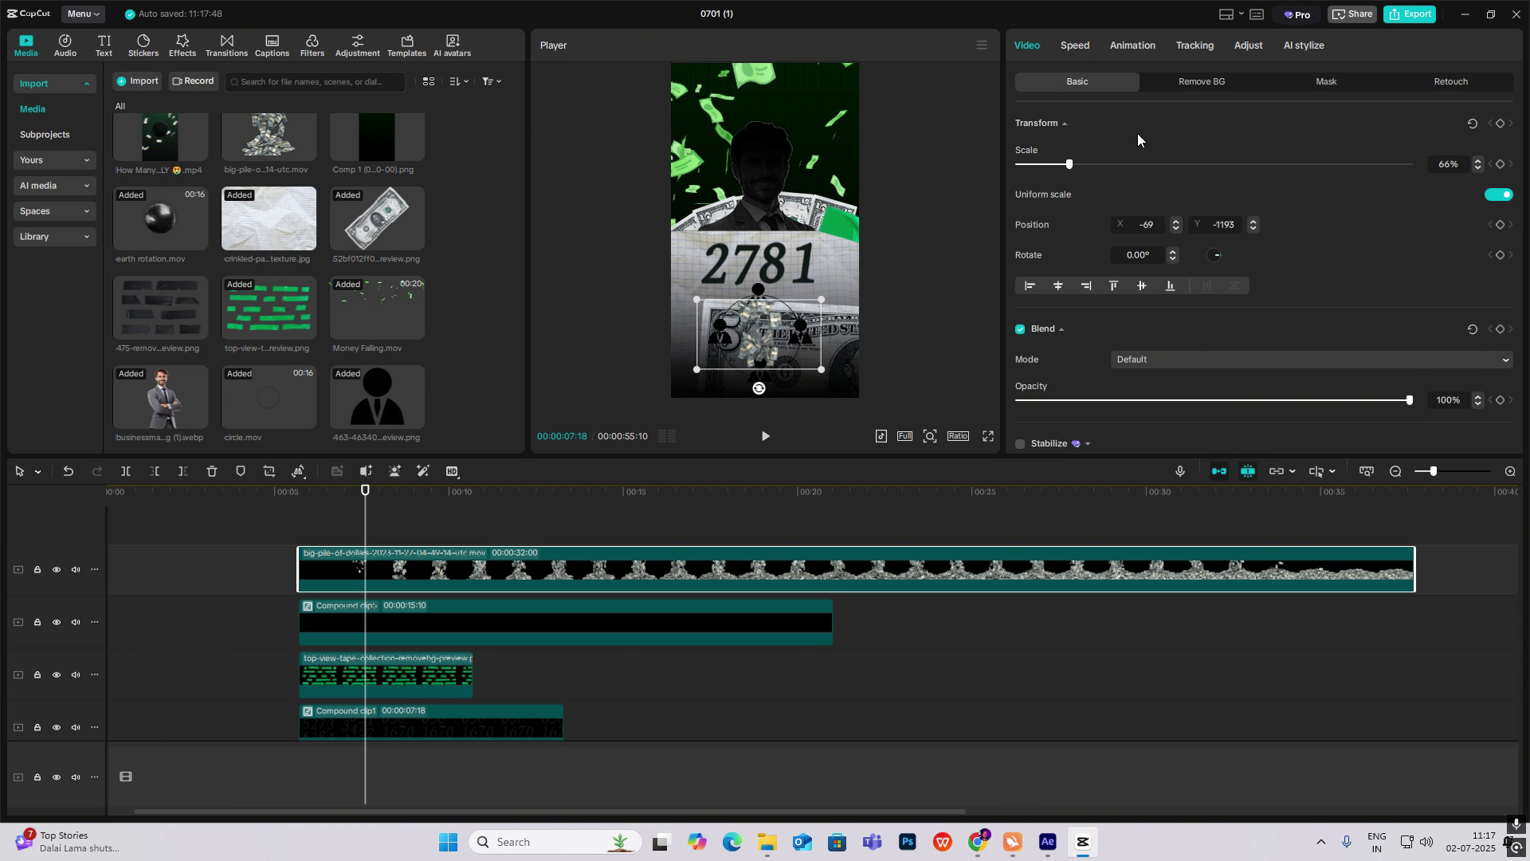
pyautogui.click(1327, 84)
pyautogui.click(1080, 153)
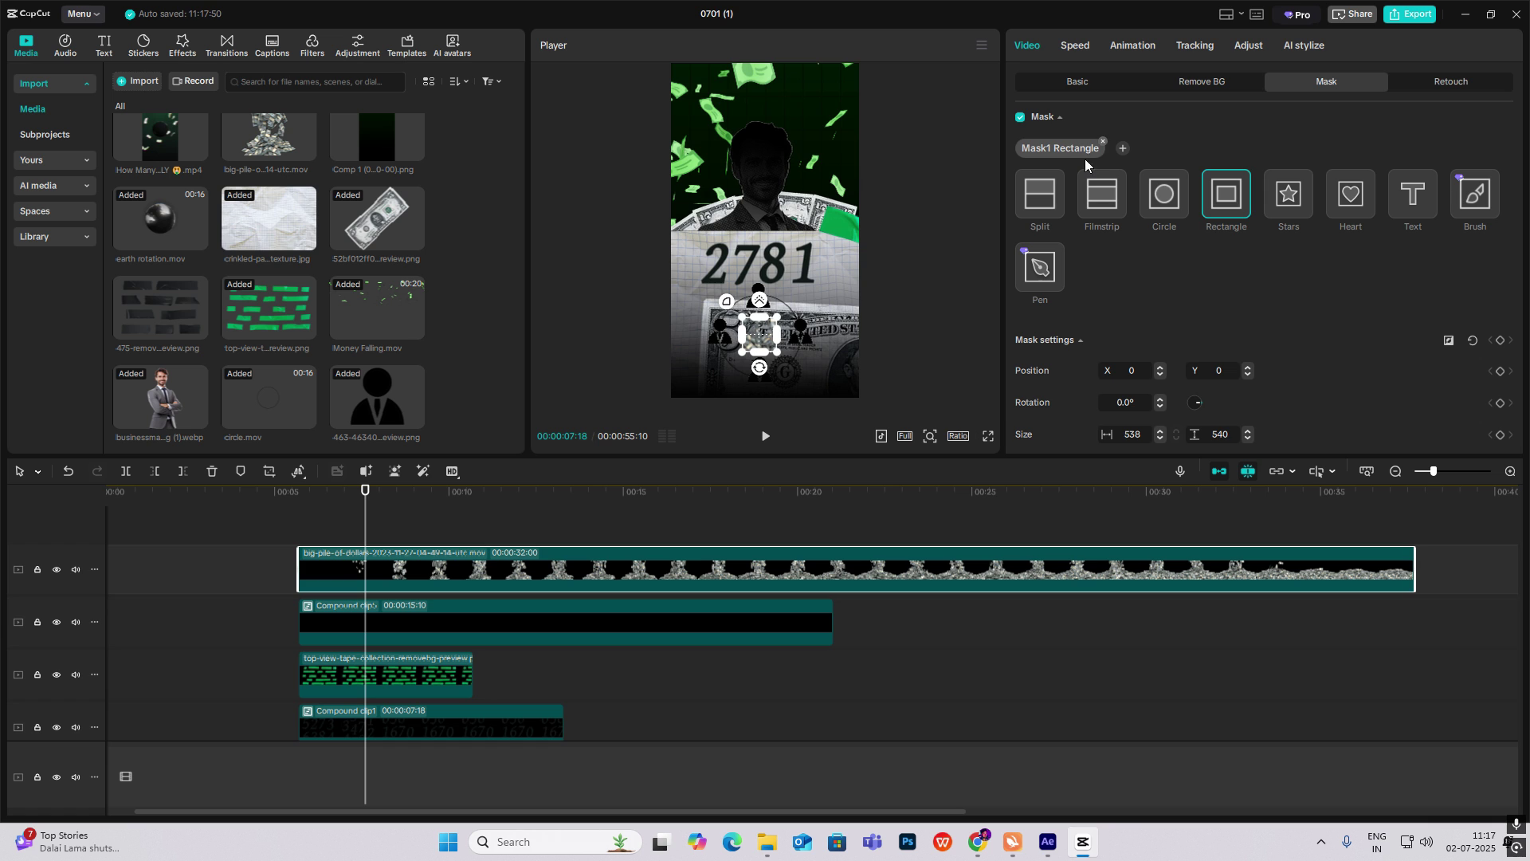
pyautogui.click(1020, 212)
pyautogui.moveTo(764, 356)
pyautogui.mouseDown()
pyautogui.moveTo(797, 329)
pyautogui.moveTo(770, 281)
pyautogui.moveTo(762, 345)
pyautogui.moveTo(749, 300)
pyautogui.moveTo(753, 359)
pyautogui.mouseUp()
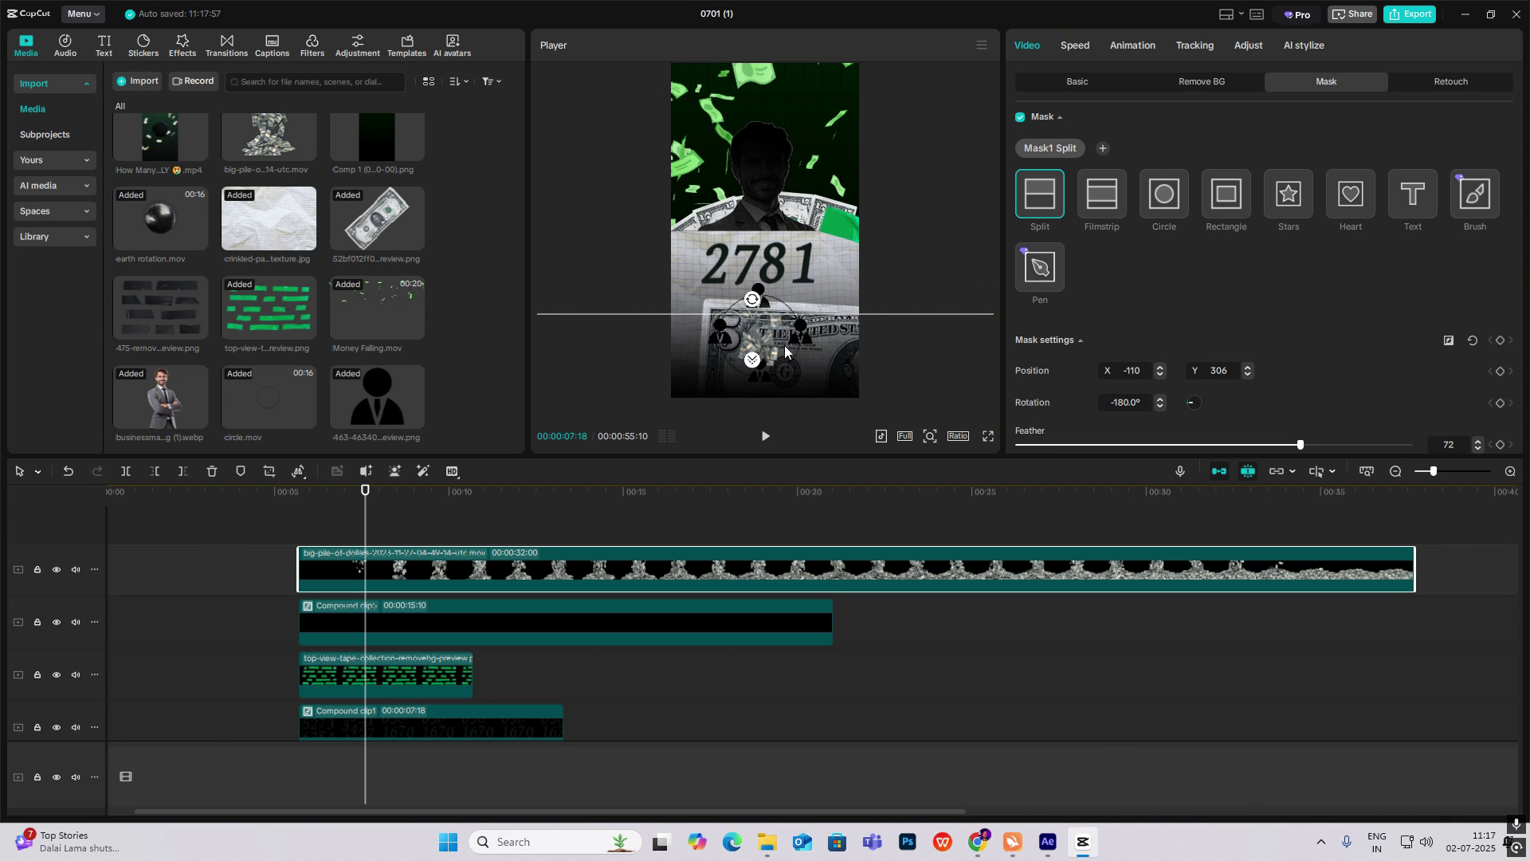
pyautogui.click(352, 540)
pyautogui.moveTo(356, 543); pyautogui.dragTo(406, 552)
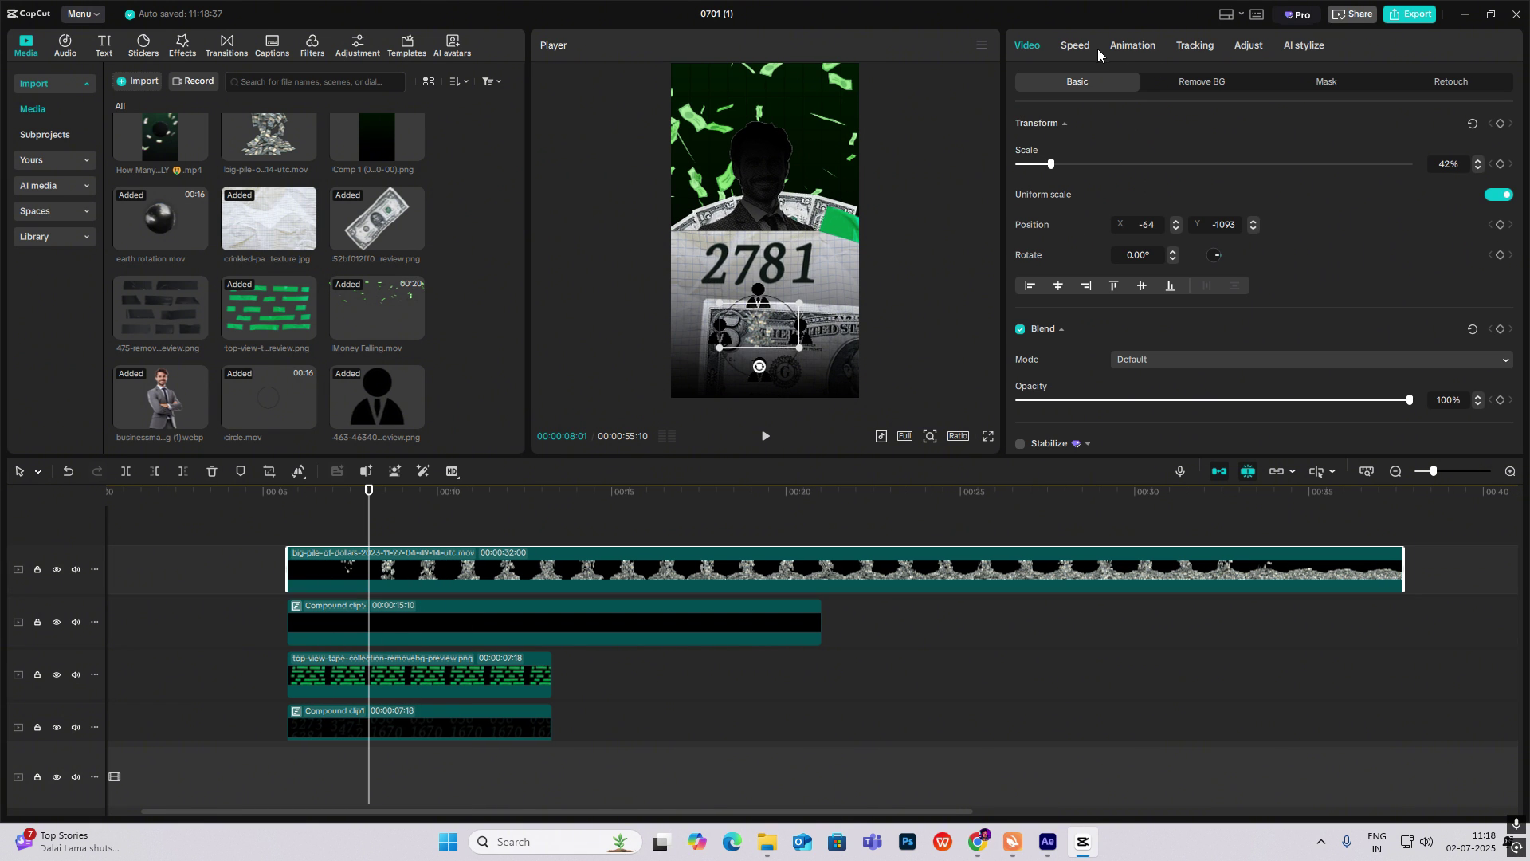
# Set the money pile clip's playback speed to 5.0x and play the scene from its start.
pyautogui.click(1092, 48)
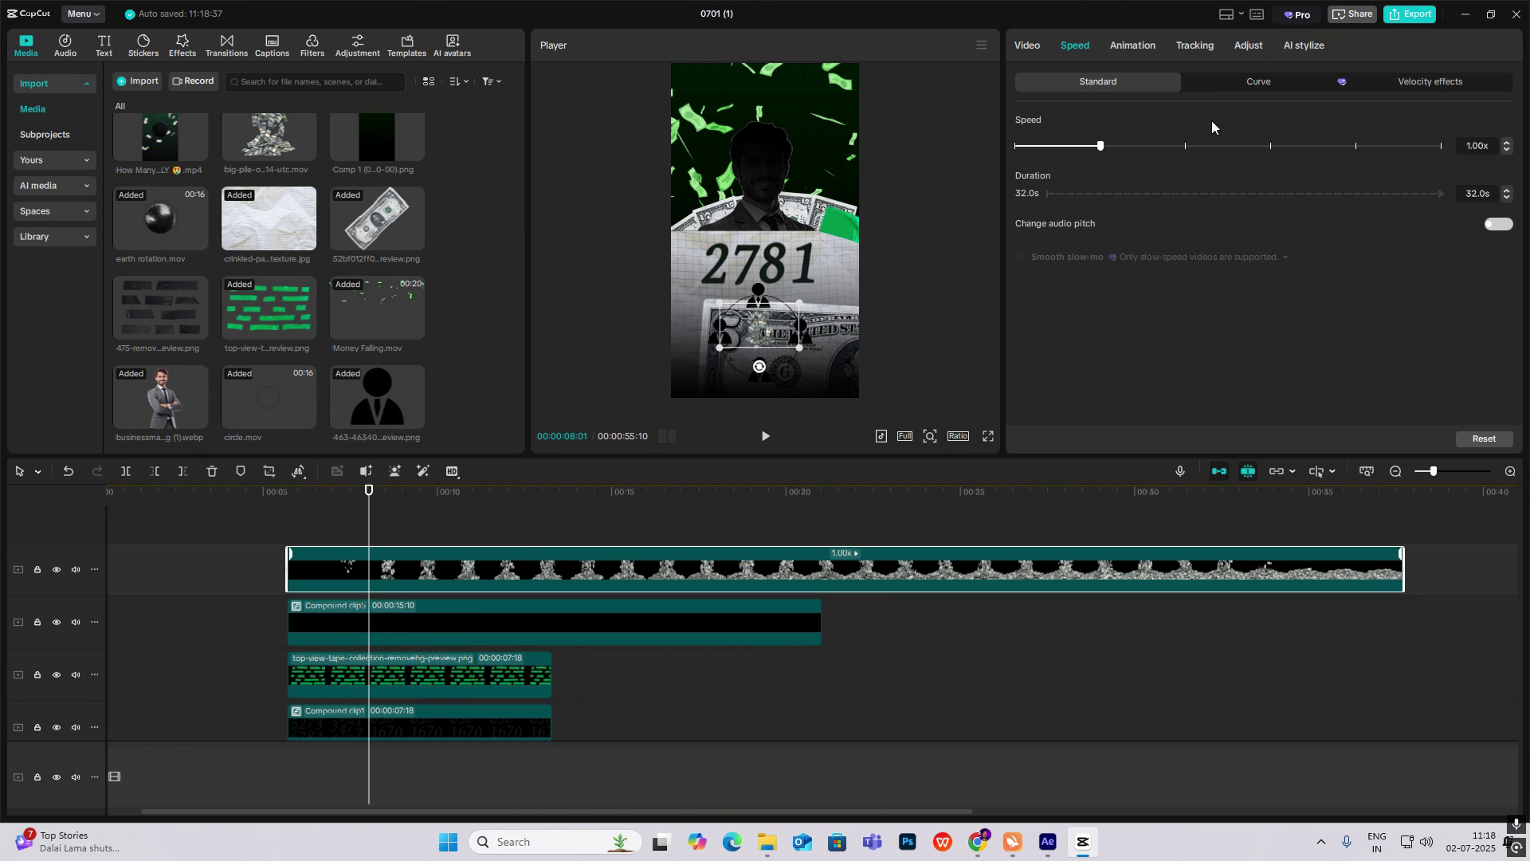
pyautogui.click(1271, 146)
pyautogui.click(284, 523)
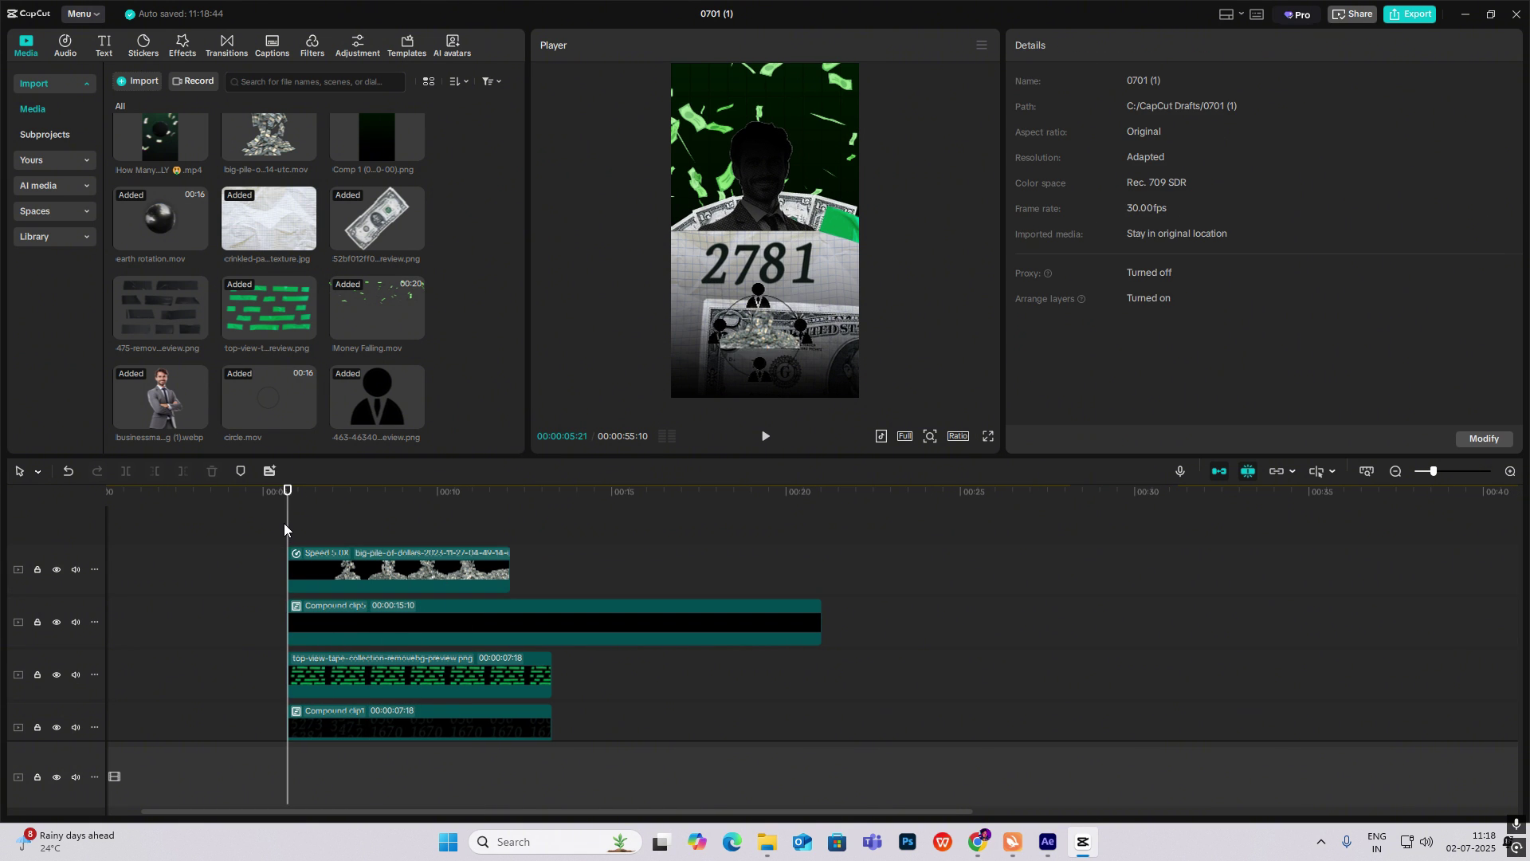
pyautogui.press('space')
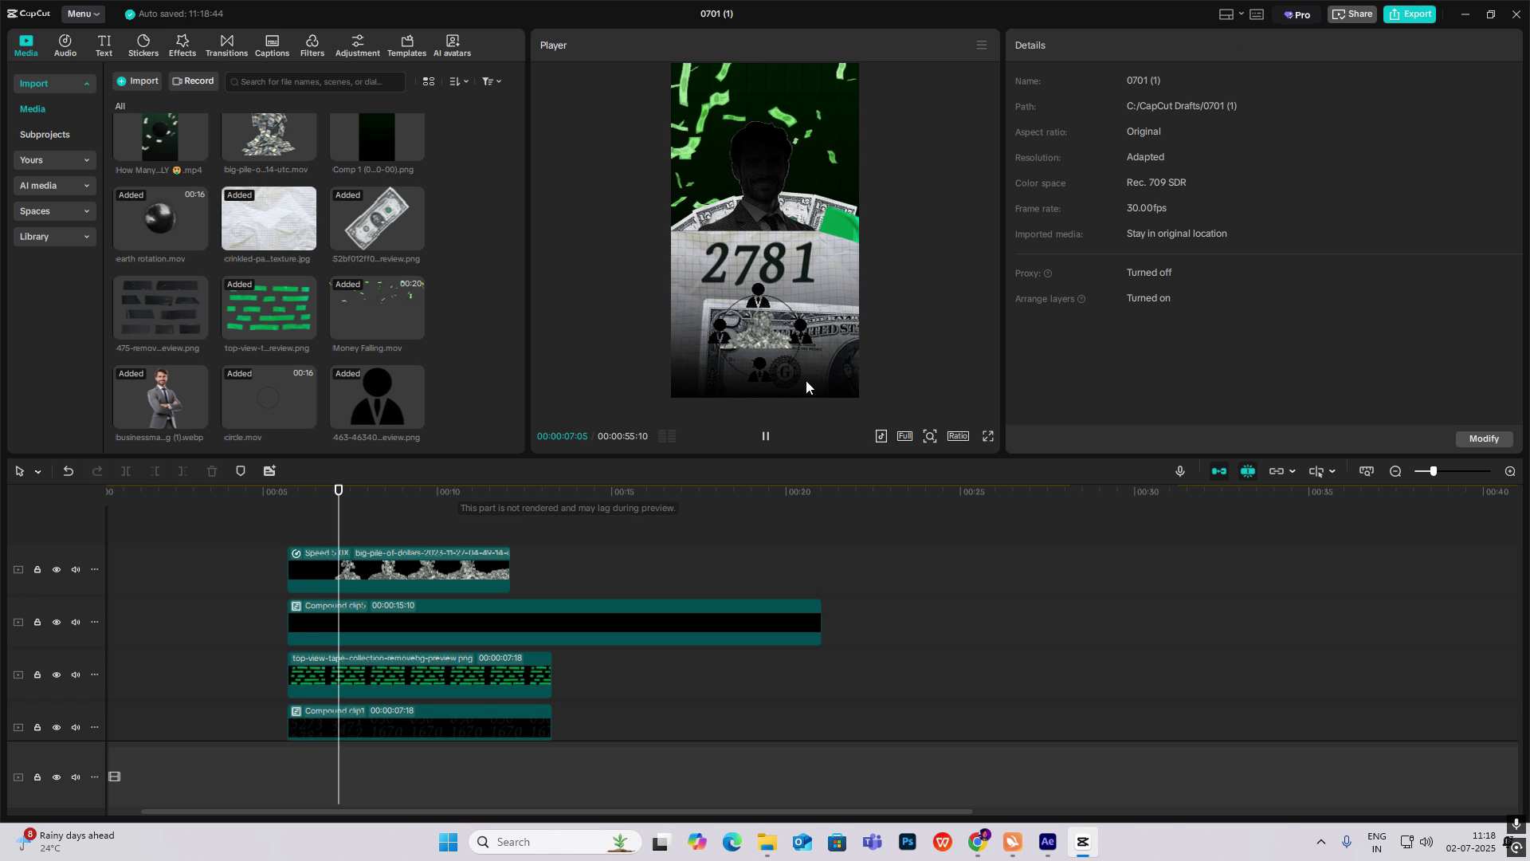
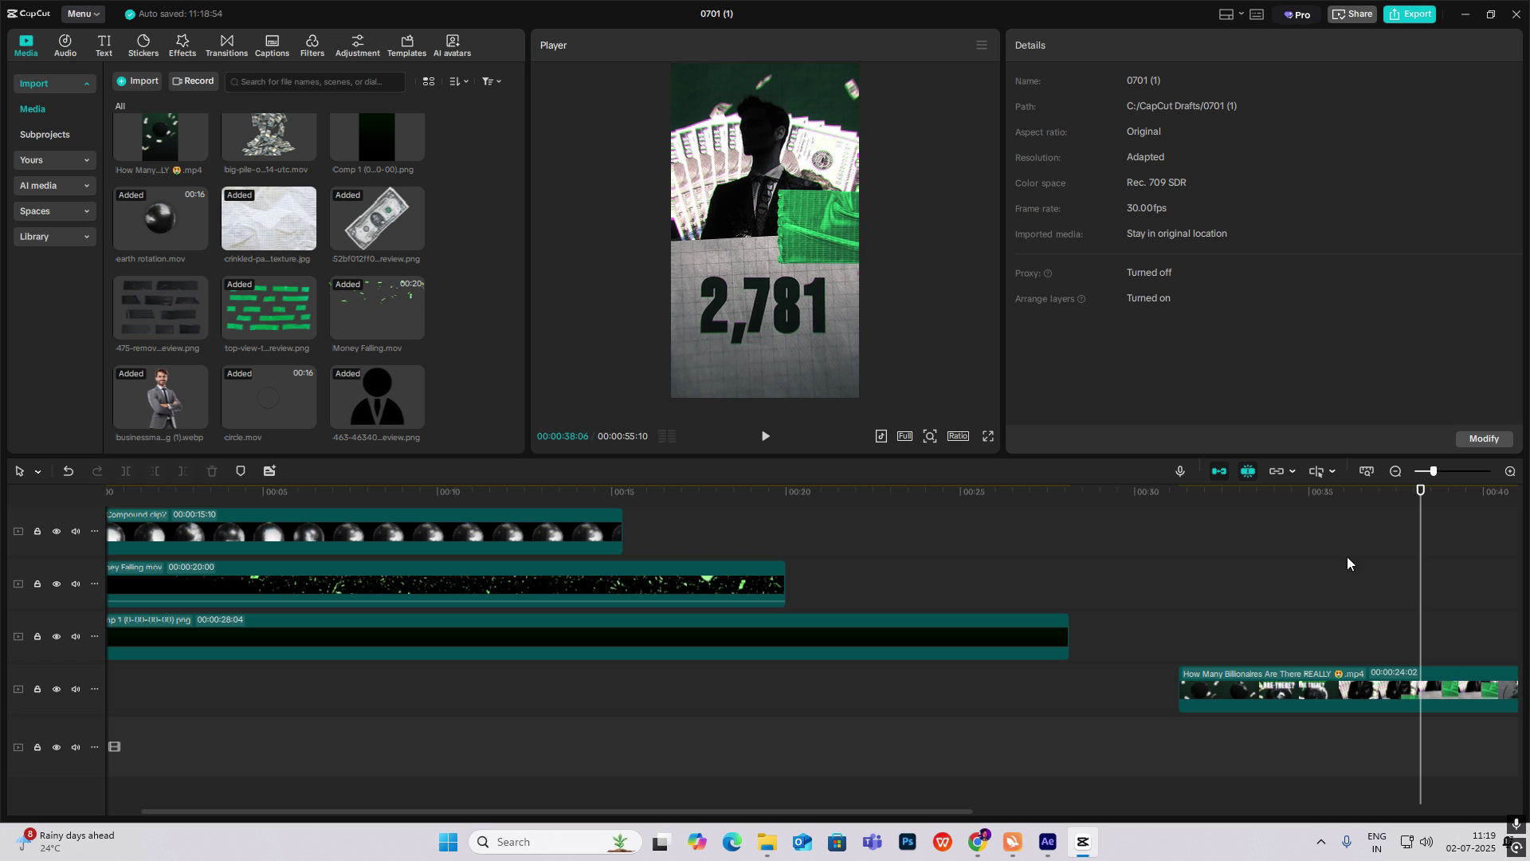
# Review the reference video's number and banknote scenes around 00:00:38 to 00:00:42 and compare them with the second scene's layout.
pyautogui.moveTo(1424, 613); pyautogui.dragTo(1381, 615)
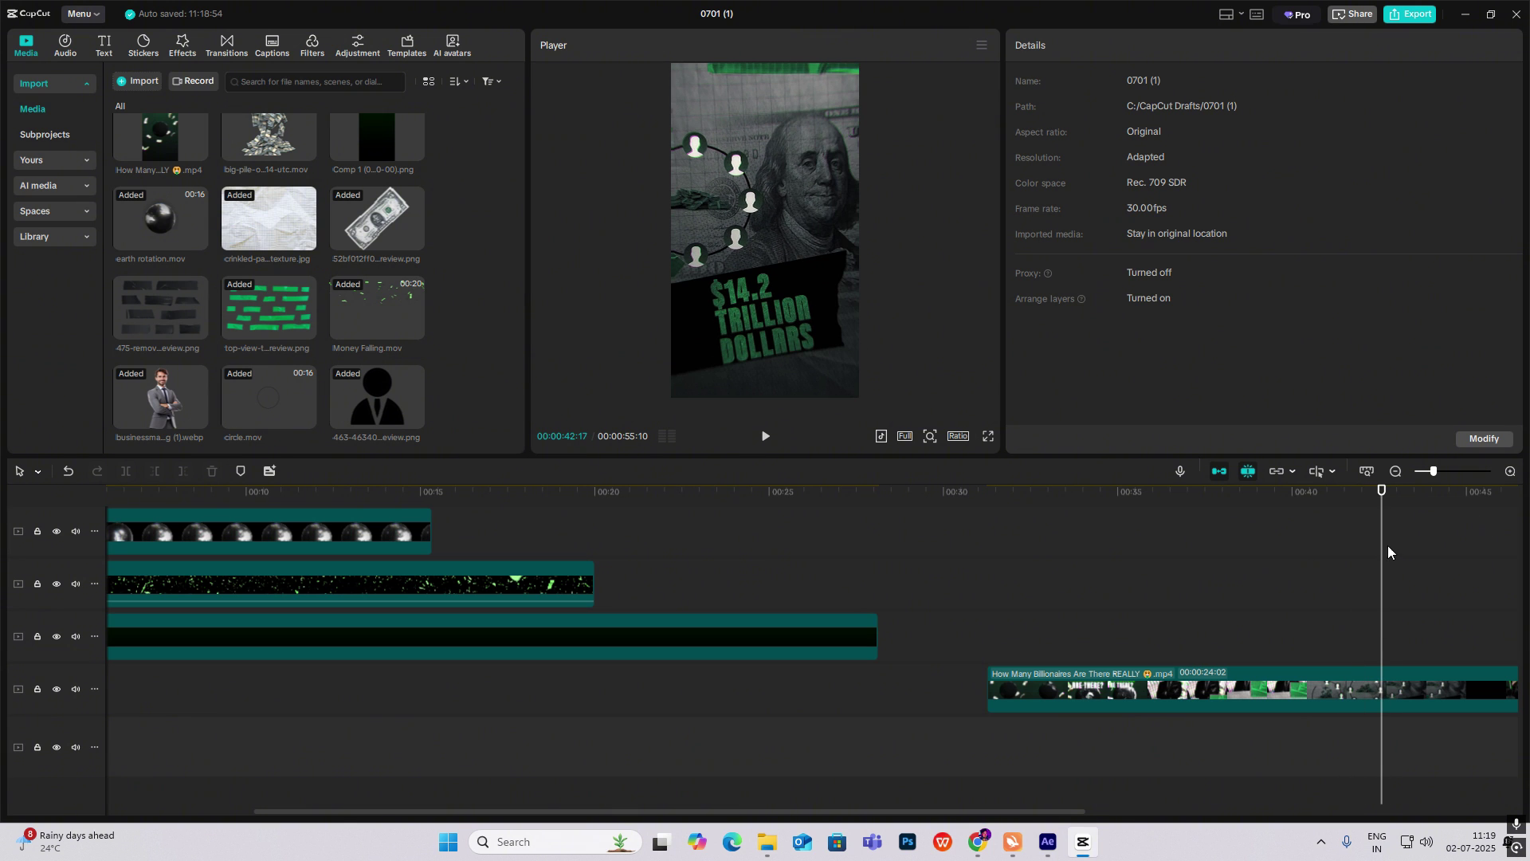
pyautogui.moveTo(1389, 548); pyautogui.dragTo(414, 606)
pyautogui.click(532, 570)
pyautogui.scroll(2, 532, 574)
pyautogui.scroll(4, 532, 575)
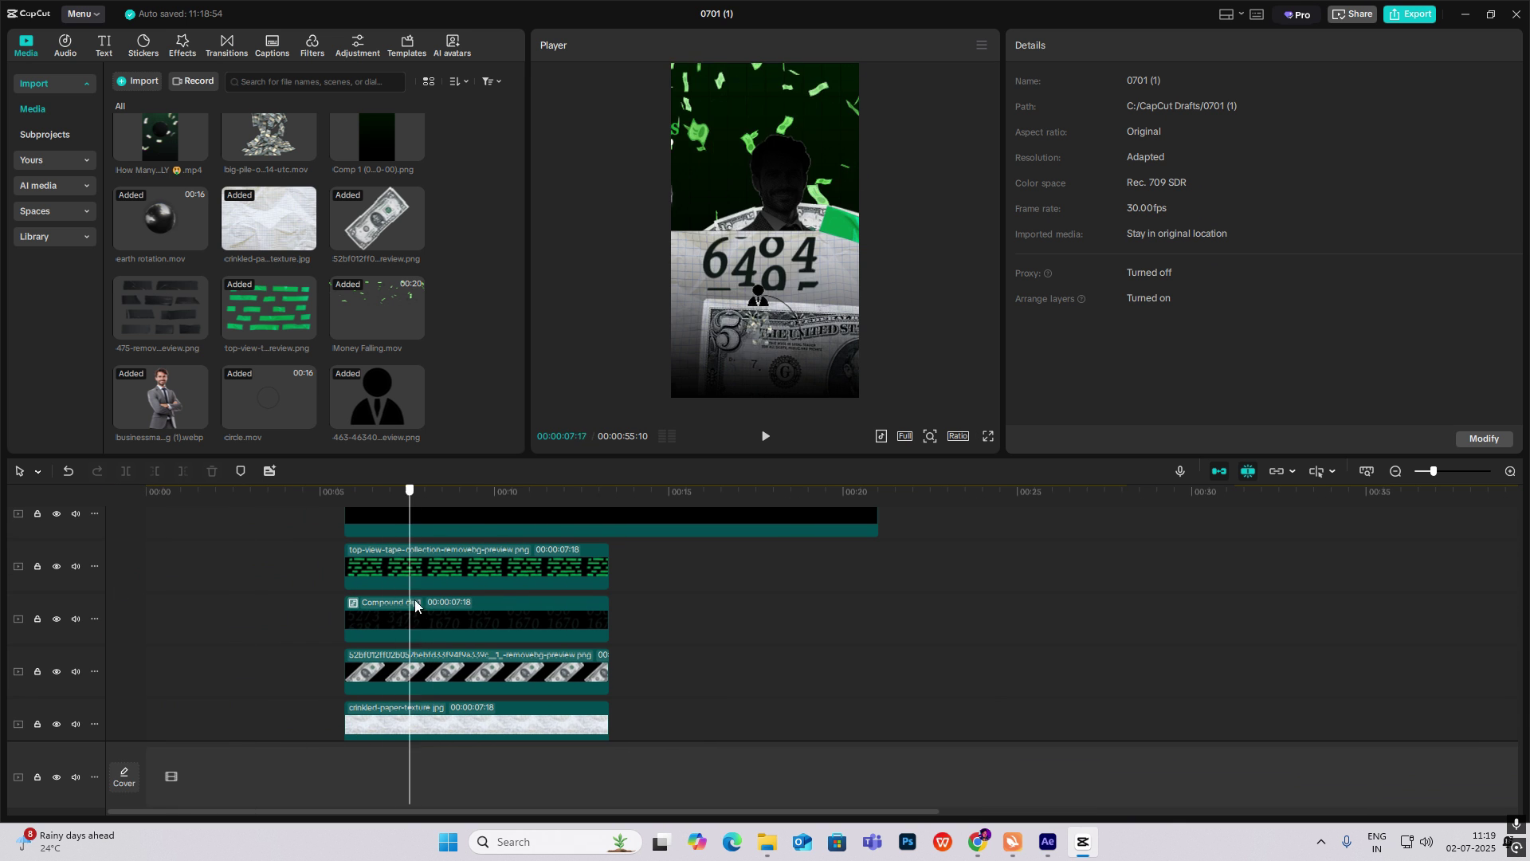
pyautogui.click(485, 604)
pyautogui.scroll(2, 421, 619)
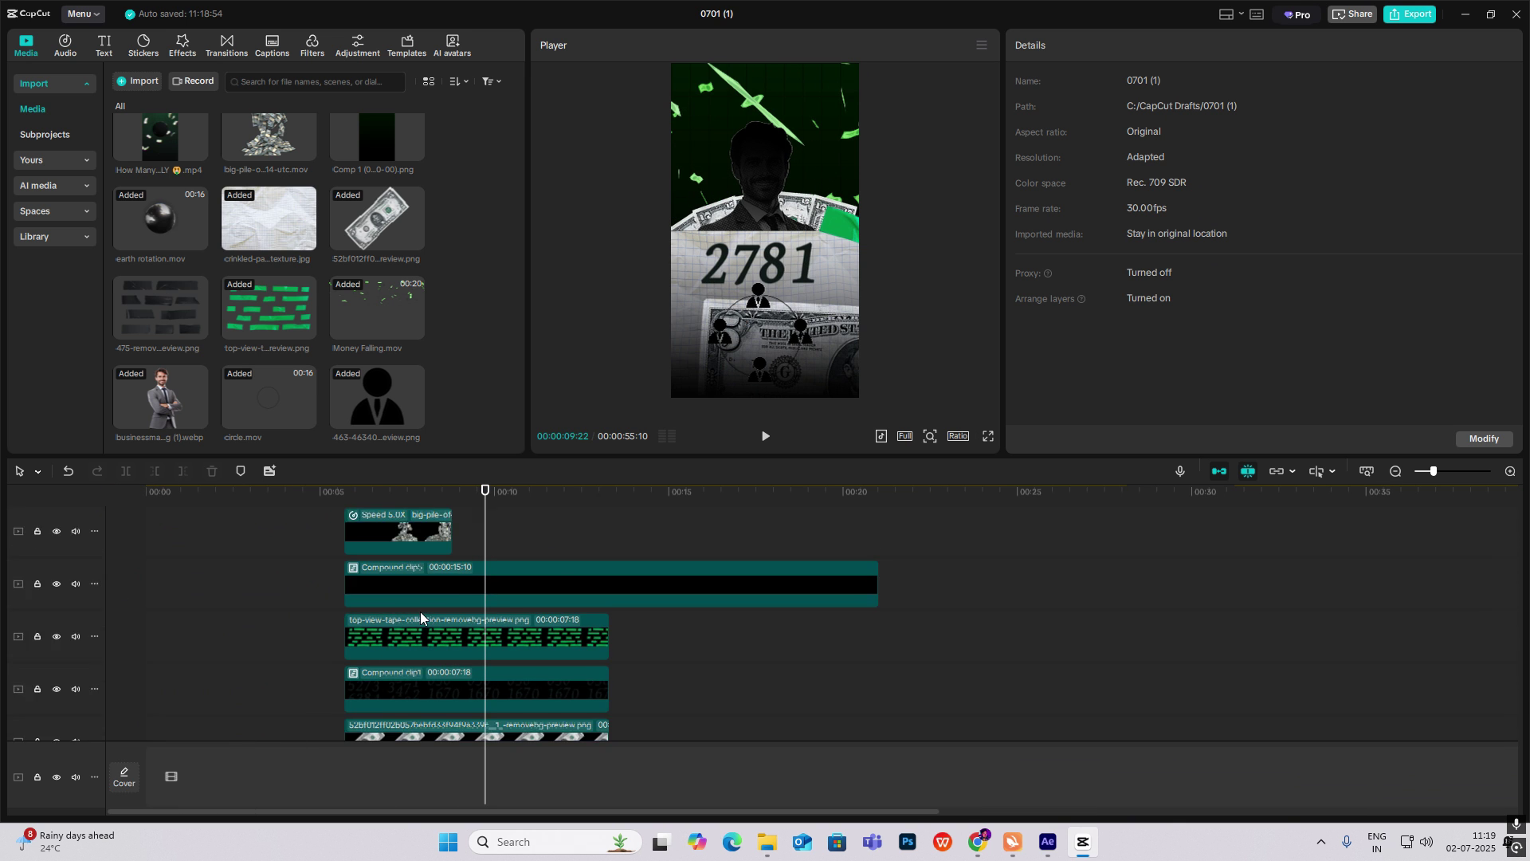
# Scale the green tape image to 500% and reposition it at the right edge beside the businessman, just above the paper.
pyautogui.scroll(-1, 421, 618)
pyautogui.click(421, 619)
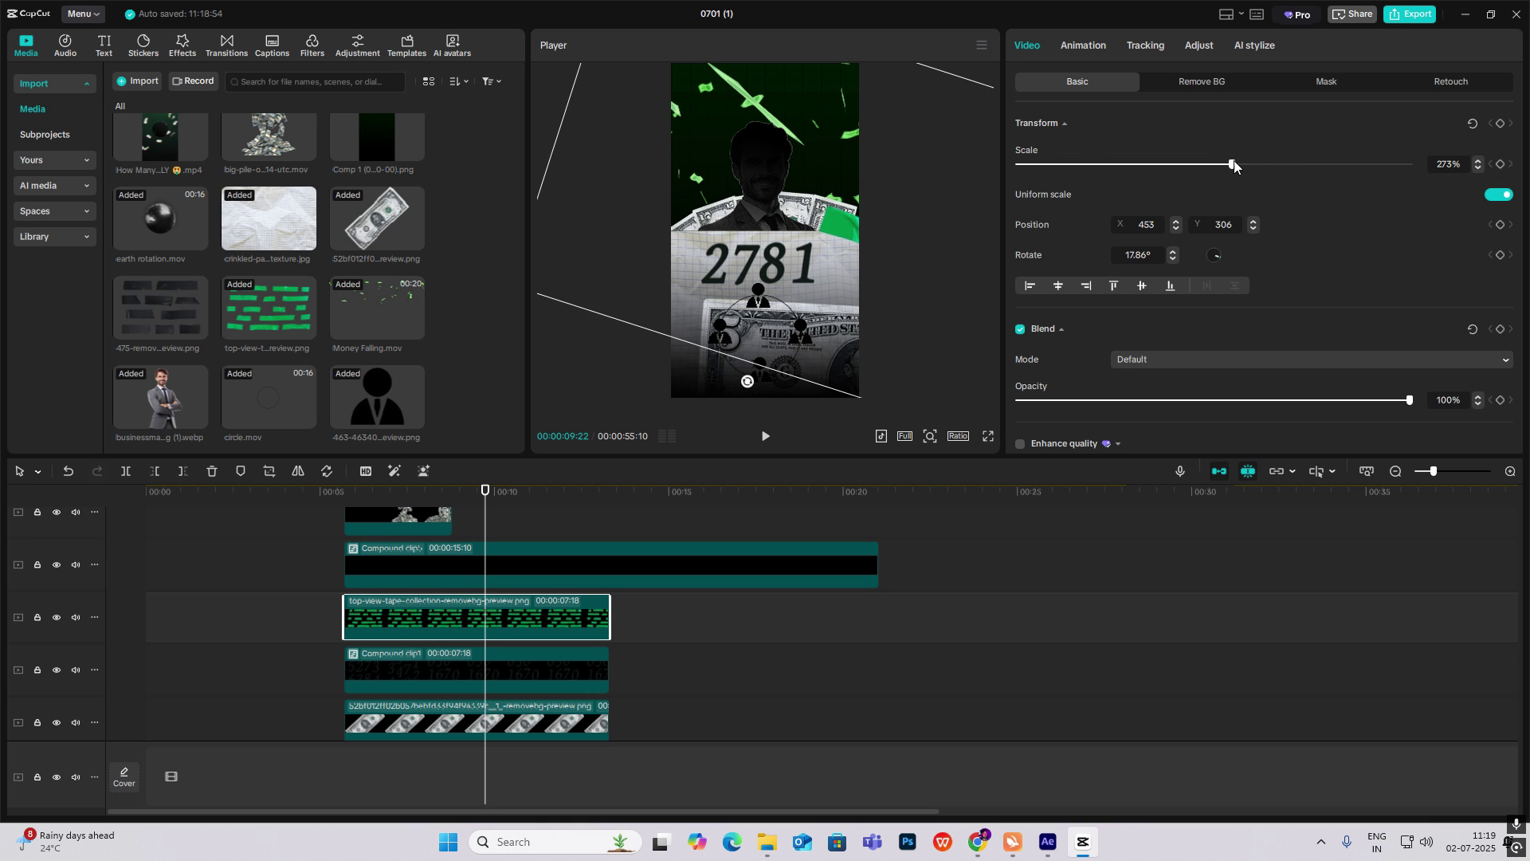
pyautogui.moveTo(1234, 165); pyautogui.dragTo(1409, 165)
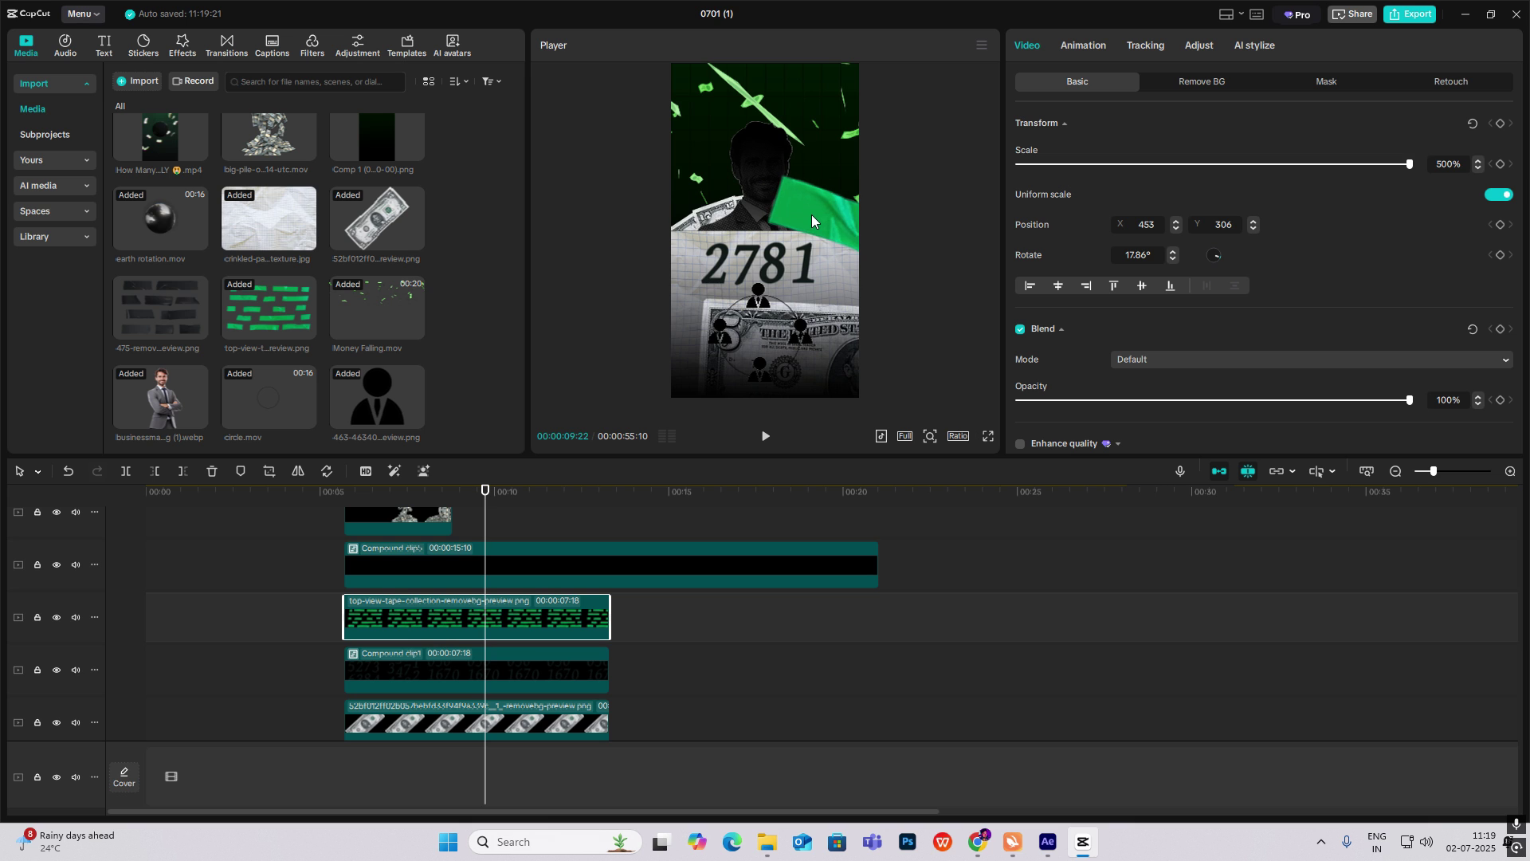
pyautogui.moveTo(828, 222); pyautogui.dragTo(907, 168)
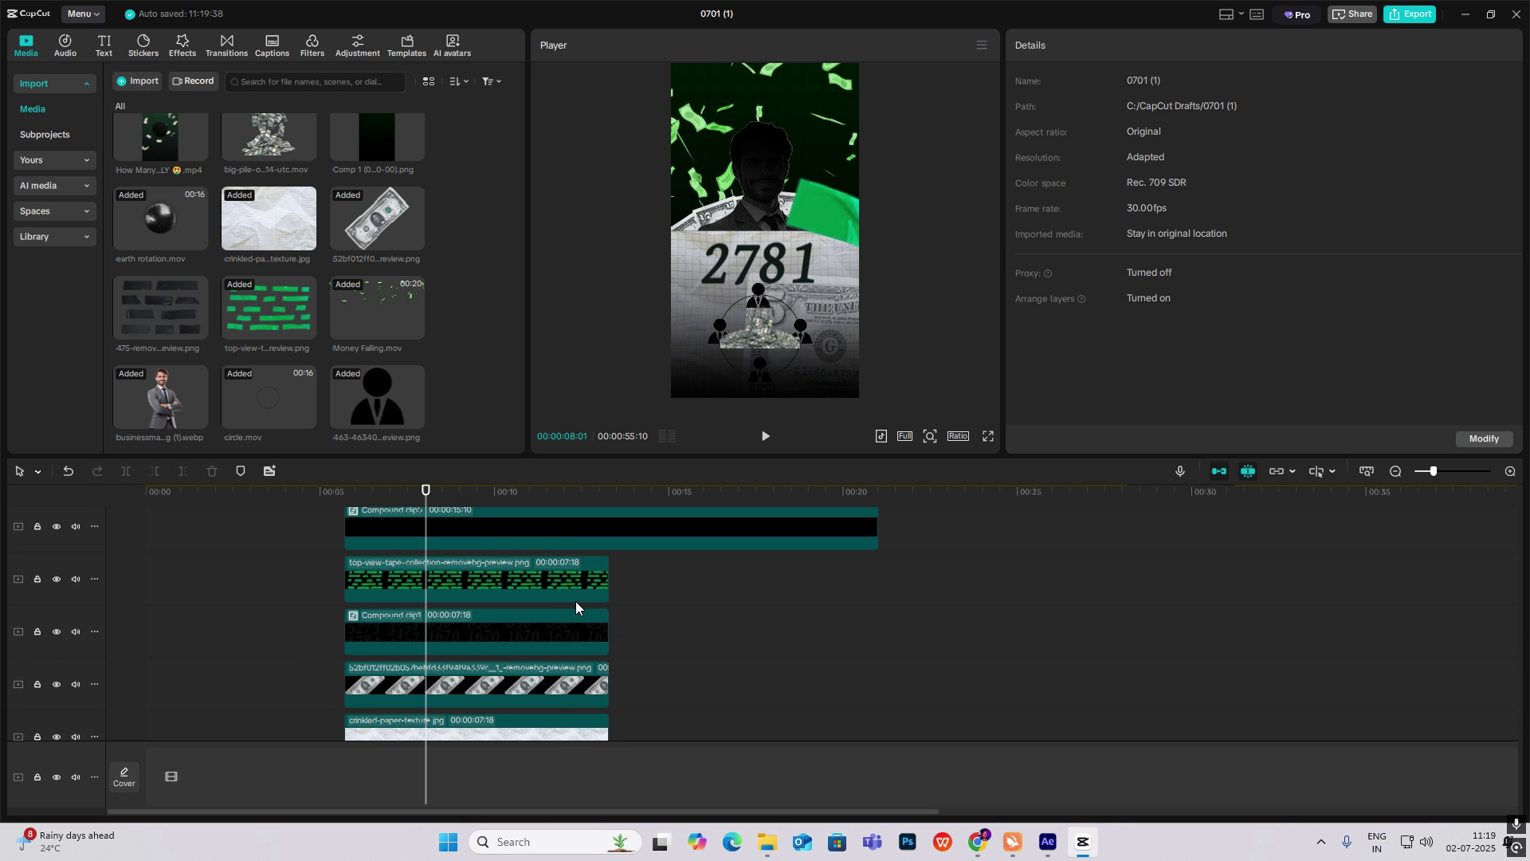
pyautogui.scroll(2, 575, 601)
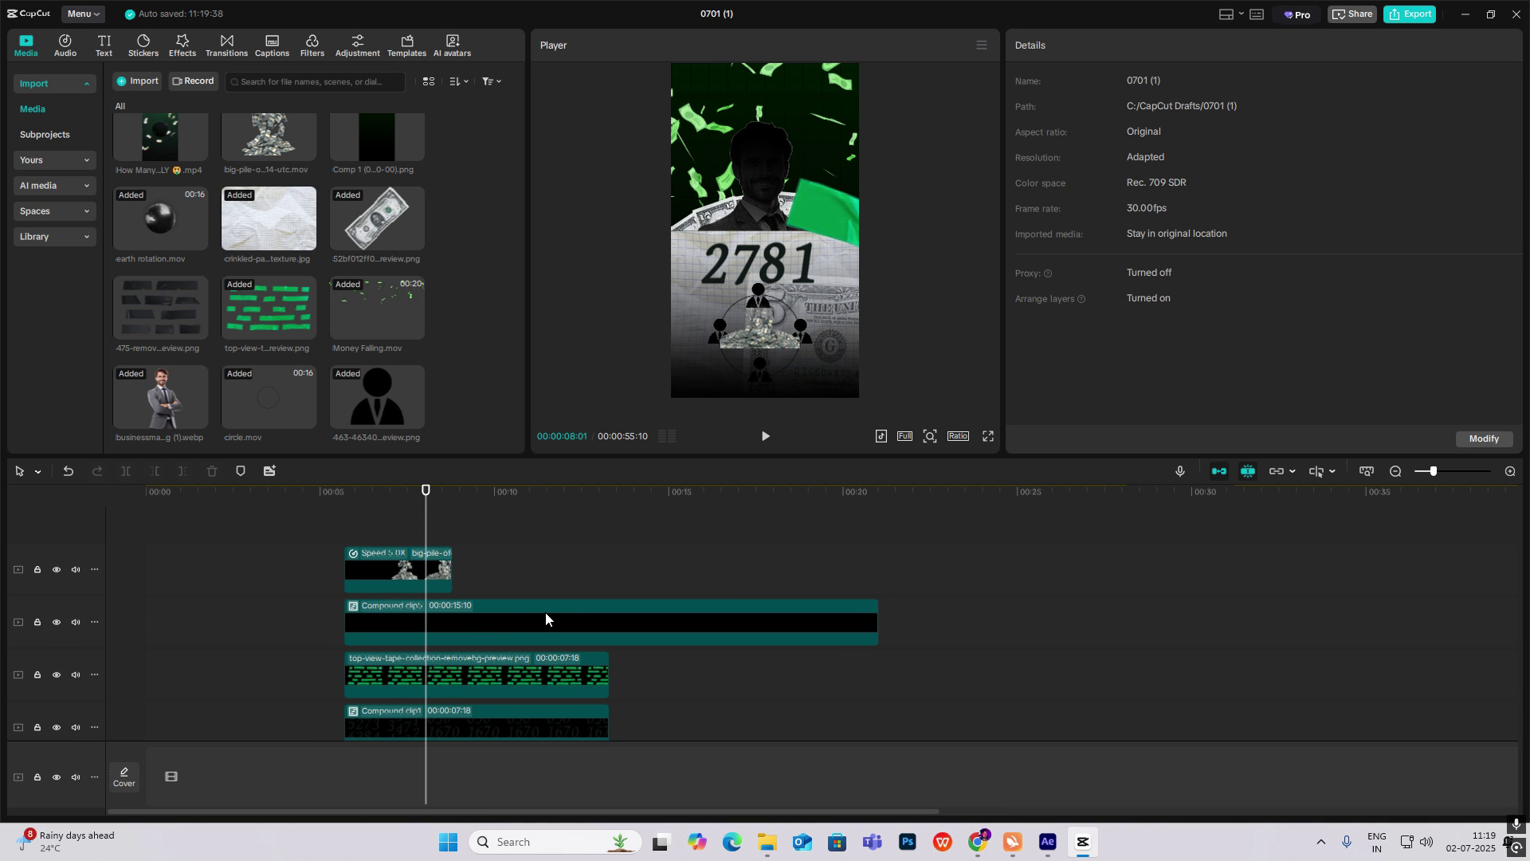
pyautogui.moveTo(365, 525); pyautogui.dragTo(417, 553)
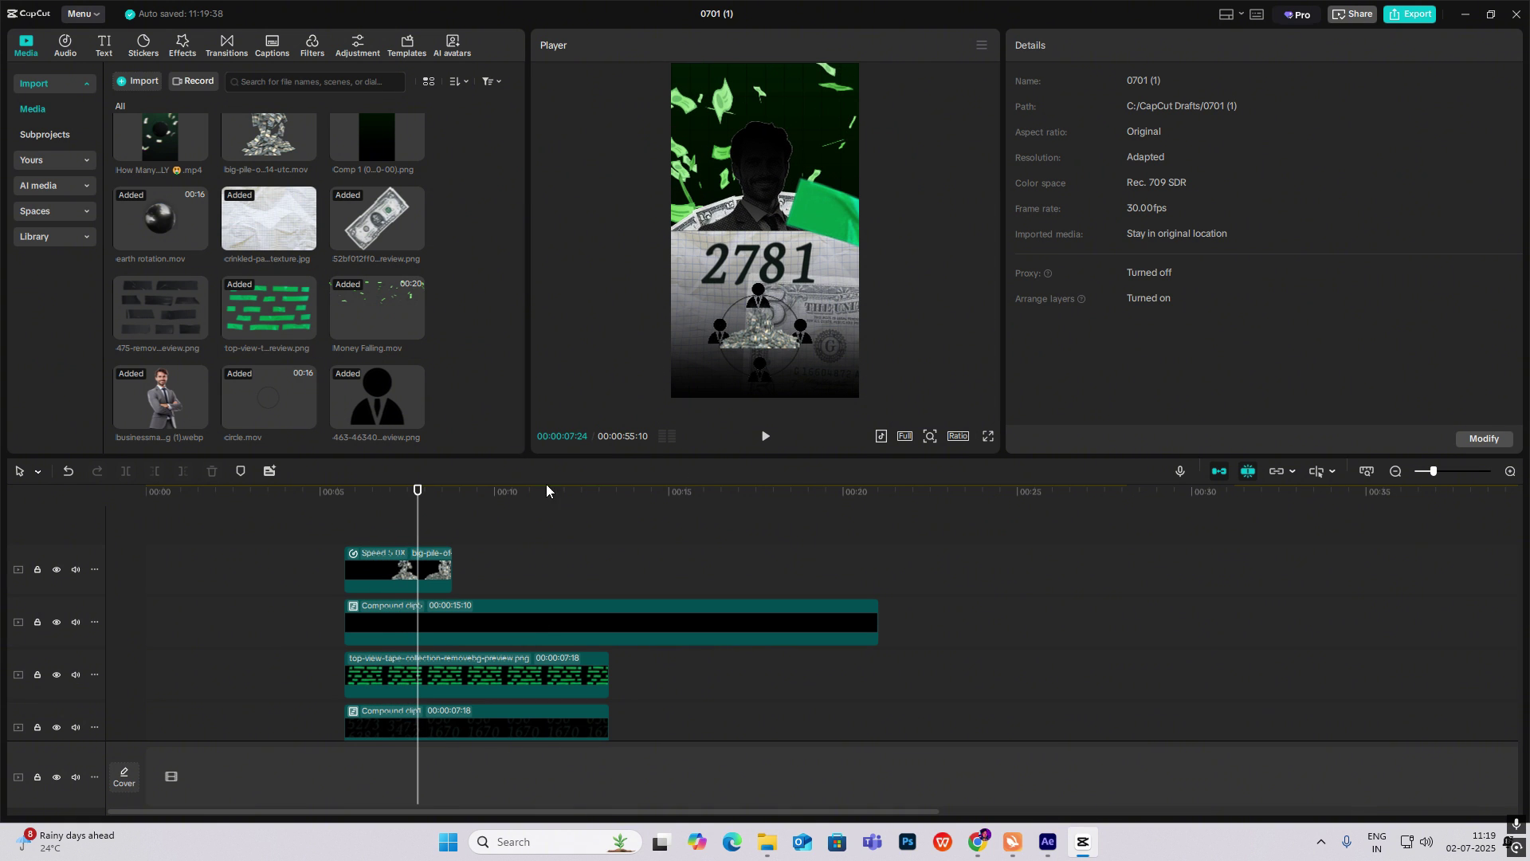
# Select all of the second scene's layers, from the money pile down to both paper textures, and combine them into one compound clip.
pyautogui.scroll(-3, 415, 558)
pyautogui.click(299, 610)
pyautogui.click(456, 561)
pyautogui.scroll(2, 457, 561)
pyautogui.moveTo(687, 521); pyautogui.dragTo(405, 602)
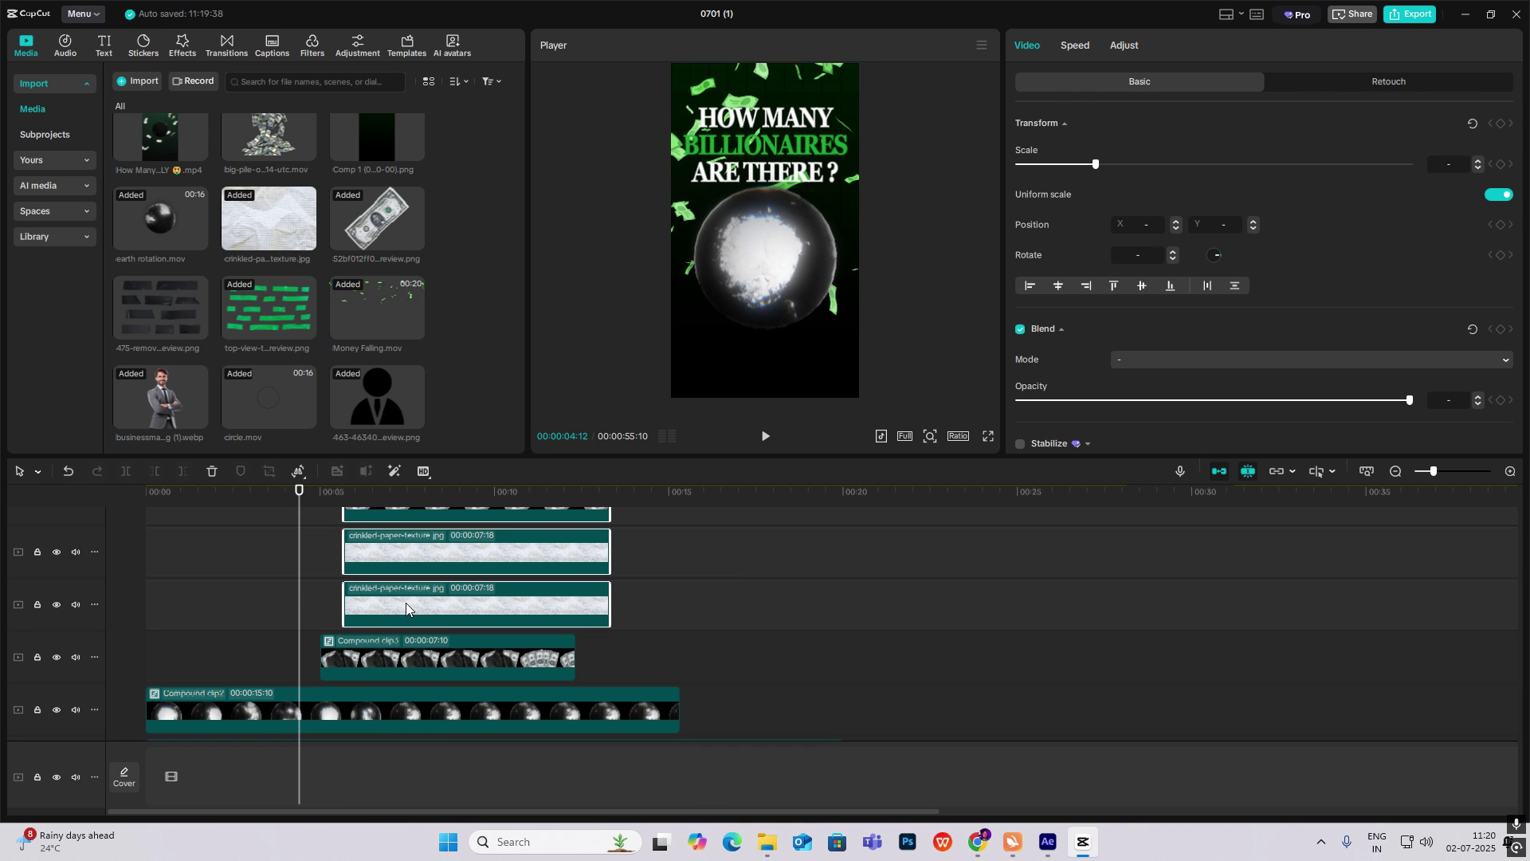
pyautogui.hotkey('alt', 'g')
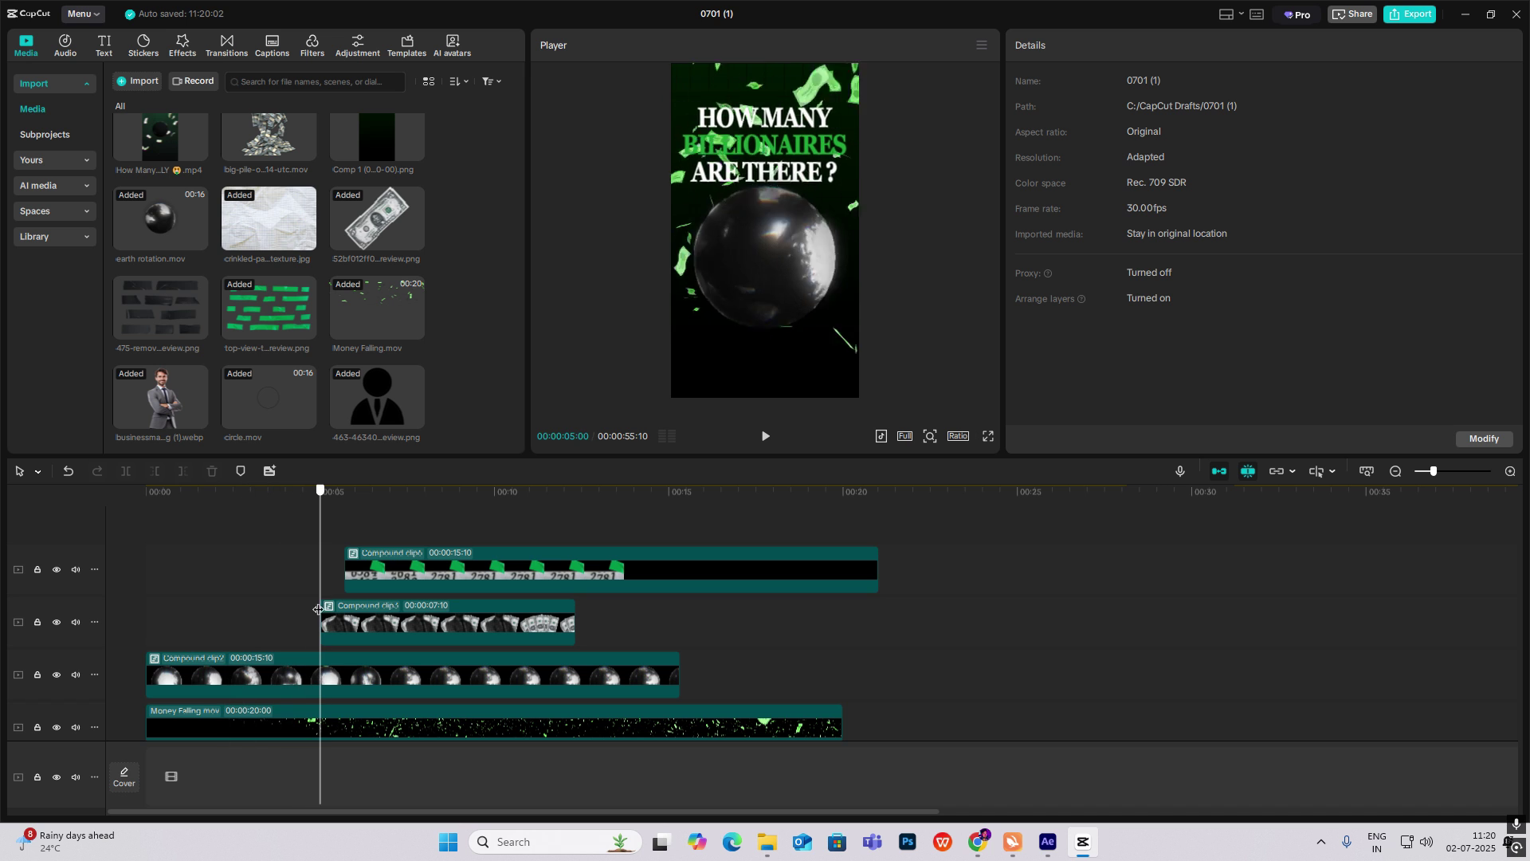
# Reposition the second scene's compound clip above the businessman clip so it starts at 00:00:05:25.
pyautogui.moveTo(416, 587); pyautogui.dragTo(610, 590)
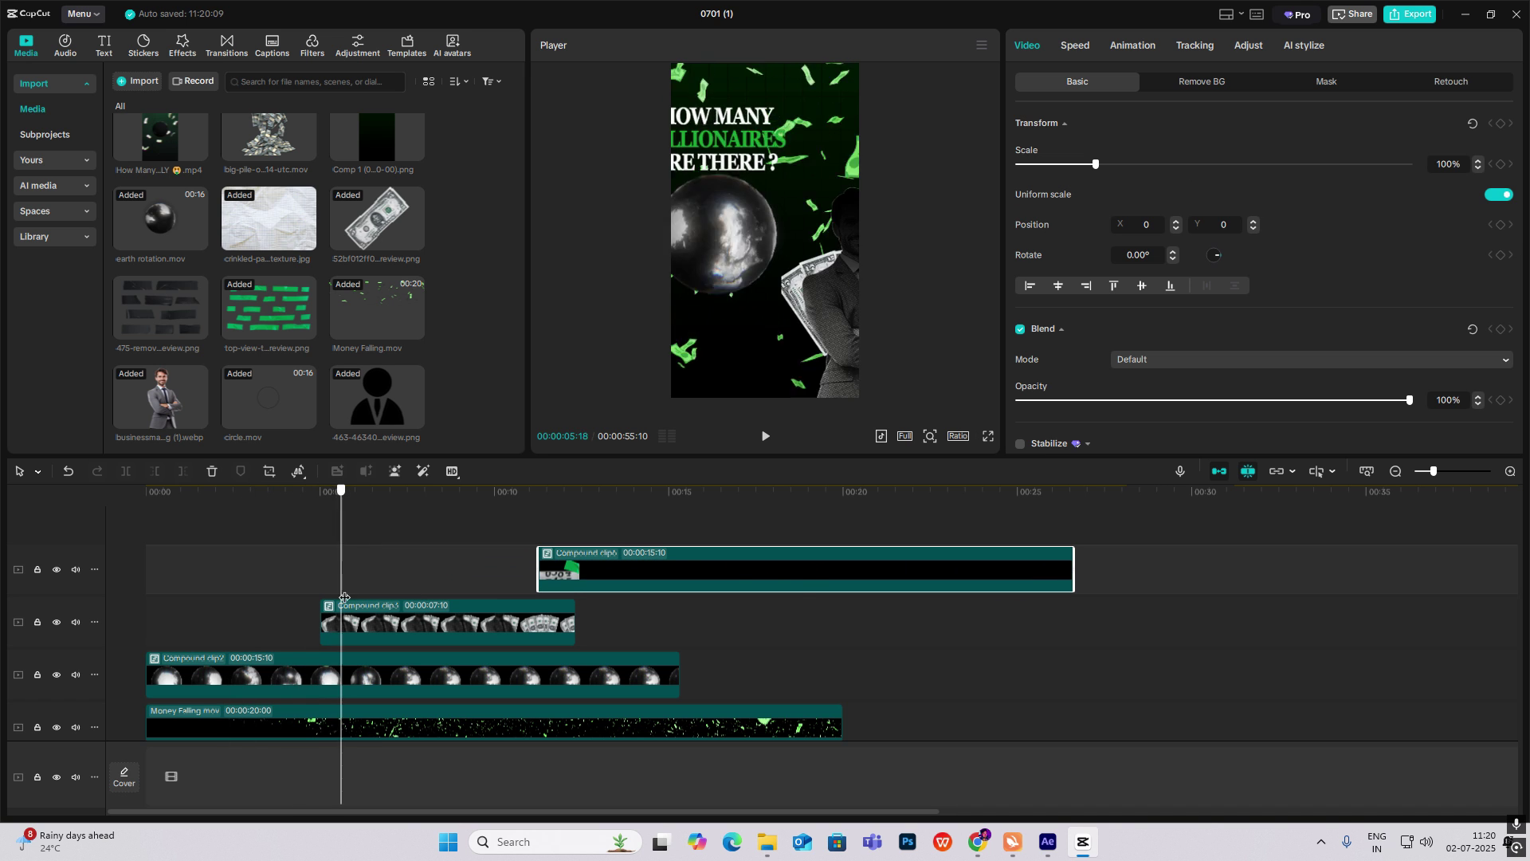
pyautogui.moveTo(614, 581); pyautogui.dragTo(475, 582)
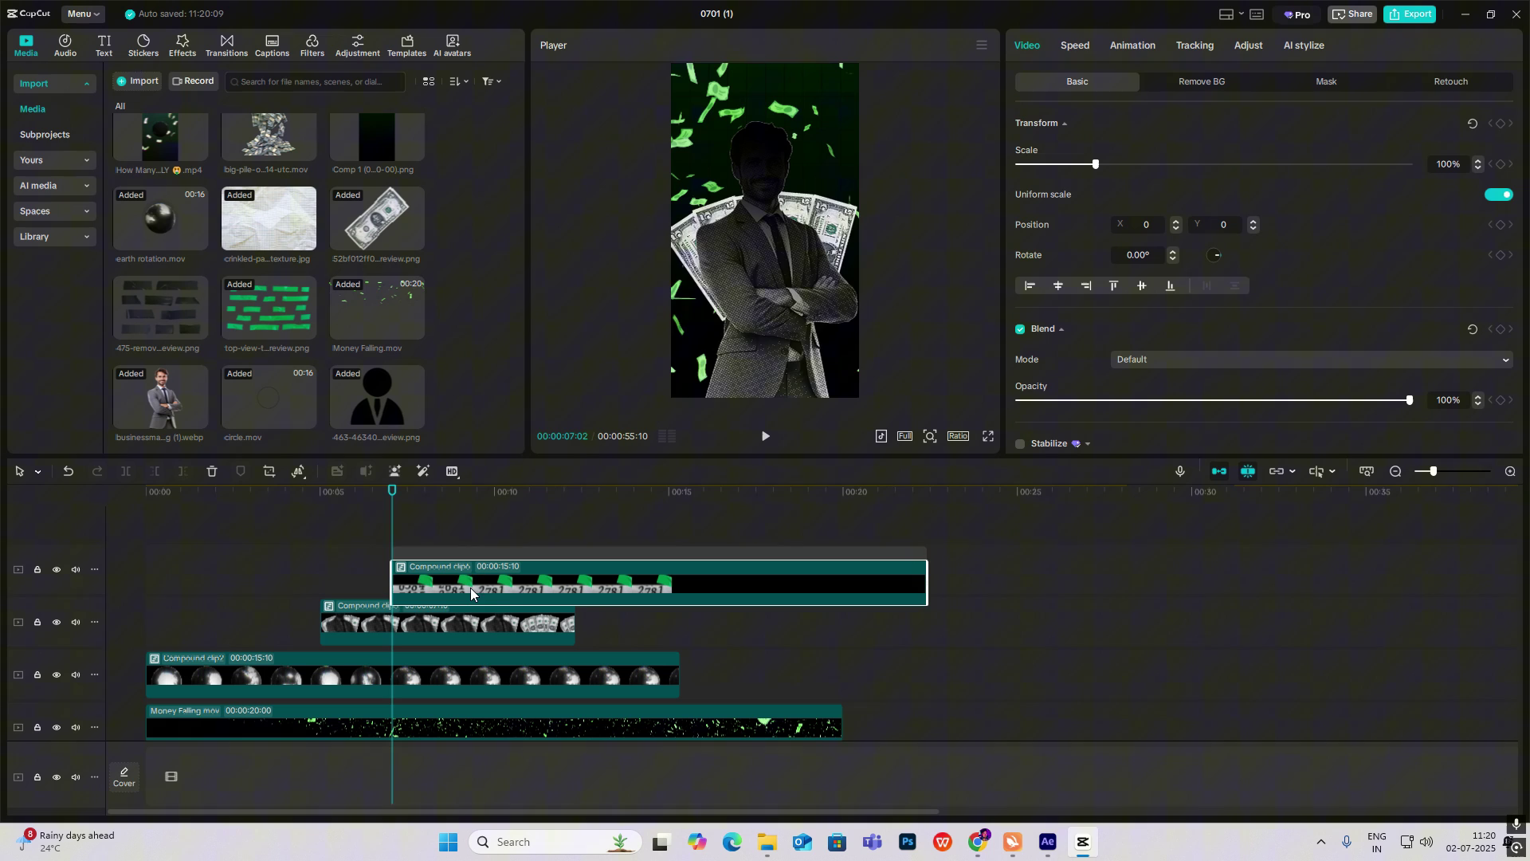
pyautogui.click(1396, 471)
pyautogui.click(170, 590)
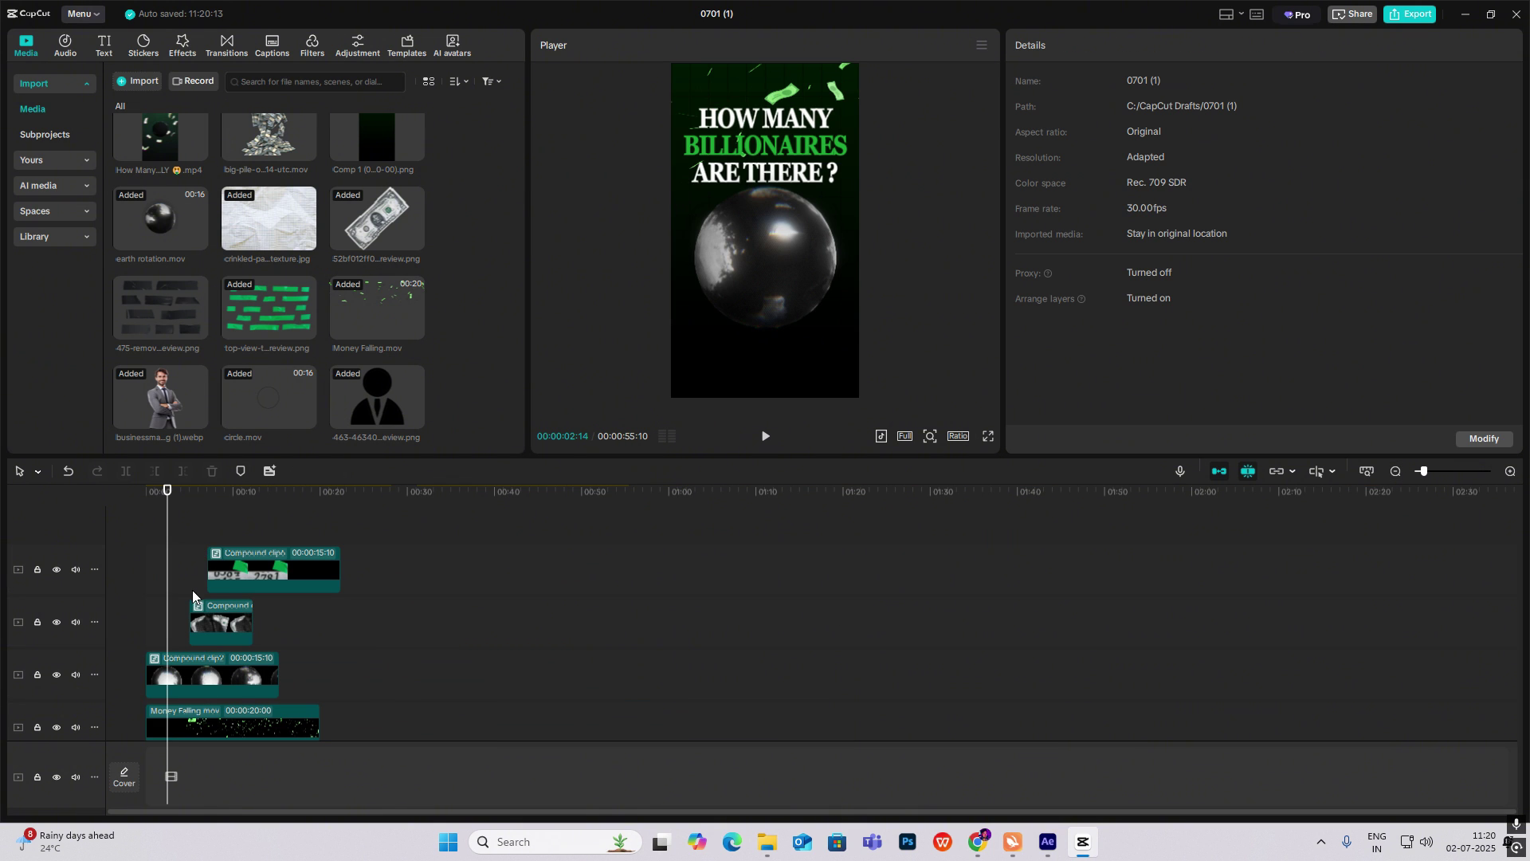
pyautogui.click(1510, 476)
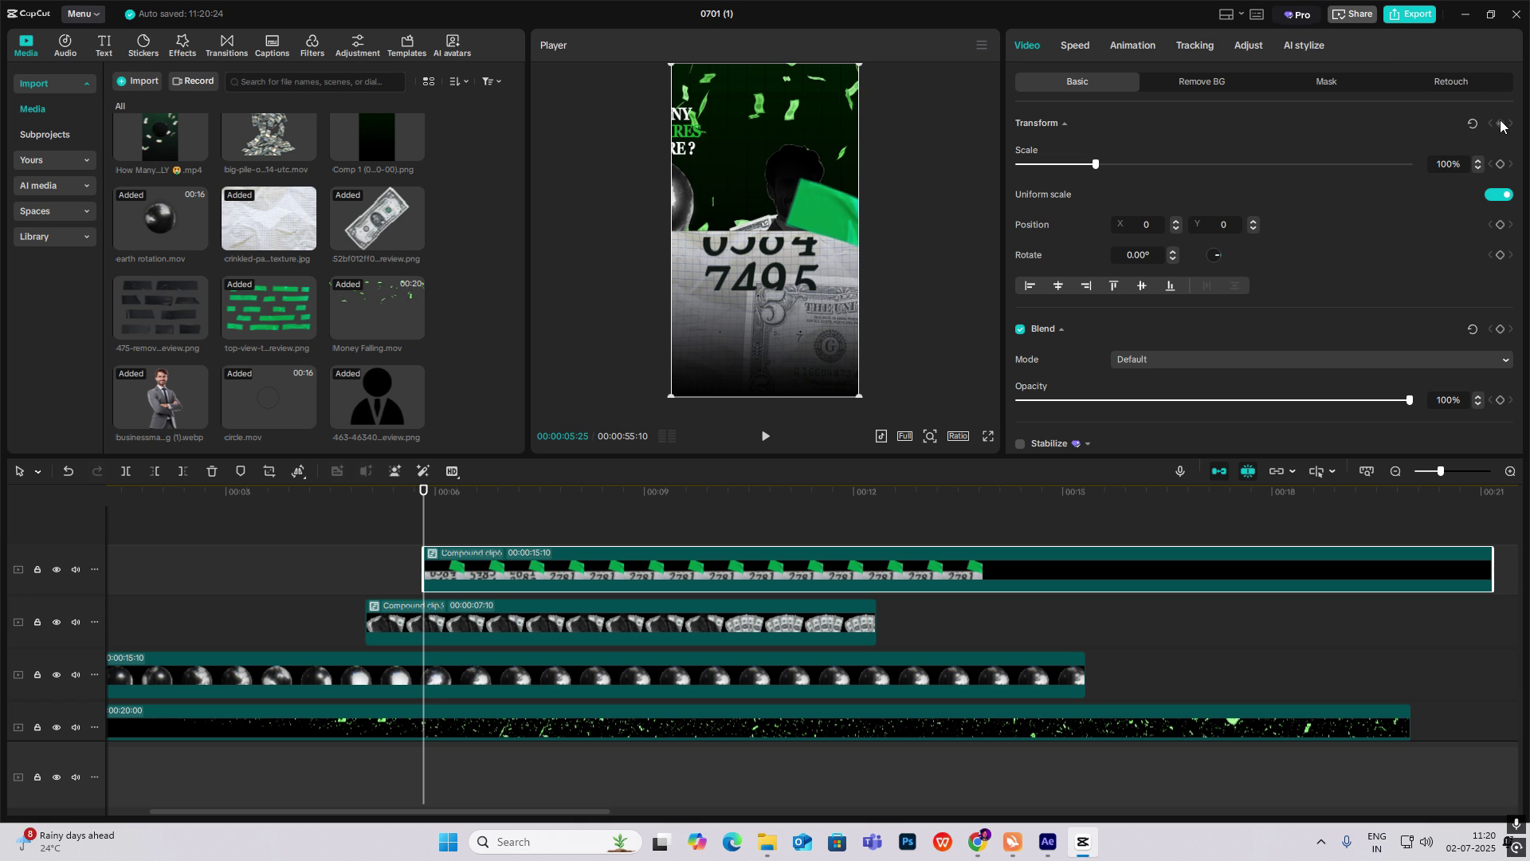
# Keyframe the scene's compound clip to slide up from Y -1943 at 00:00:05:25 to Y 0 at 00:00:07:08.
pyautogui.moveTo(429, 534); pyautogui.dragTo(523, 534)
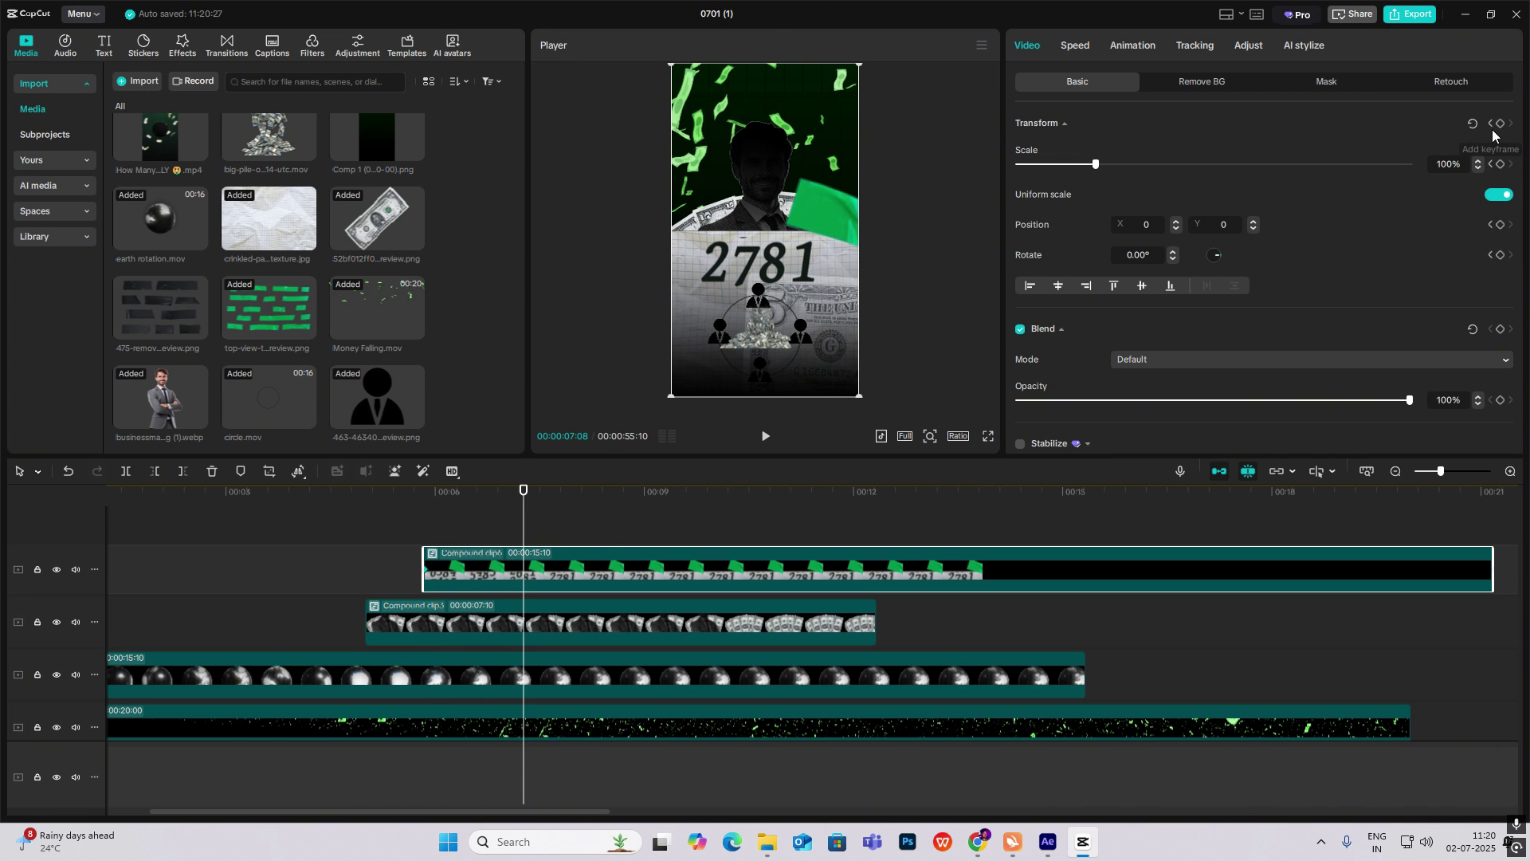
pyautogui.moveTo(525, 488); pyautogui.dragTo(422, 529)
pyautogui.moveTo(764, 316); pyautogui.dragTo(764, 487)
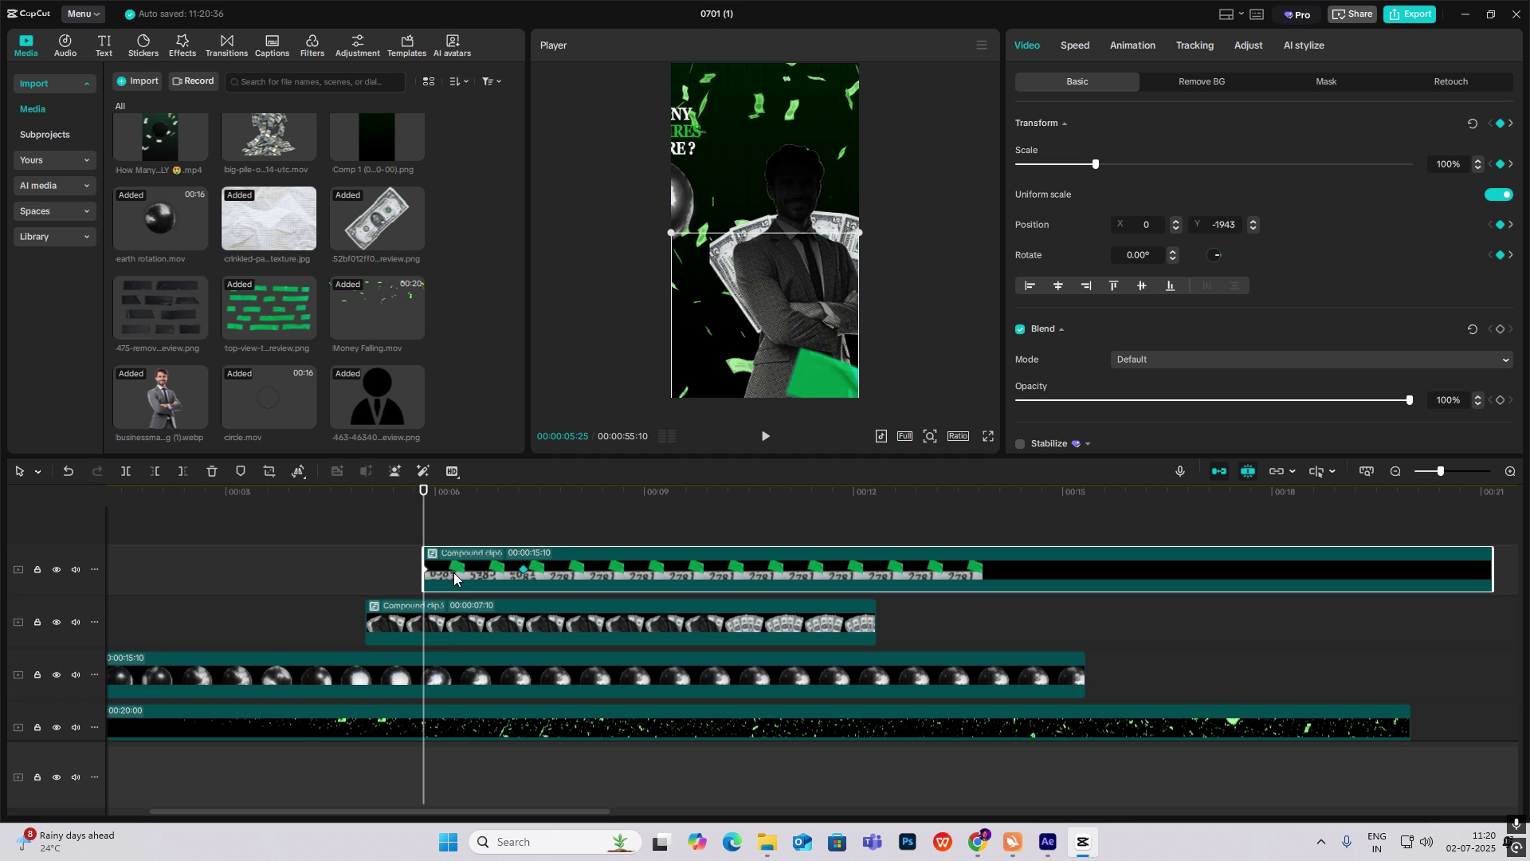
pyautogui.moveTo(424, 528); pyautogui.dragTo(522, 558)
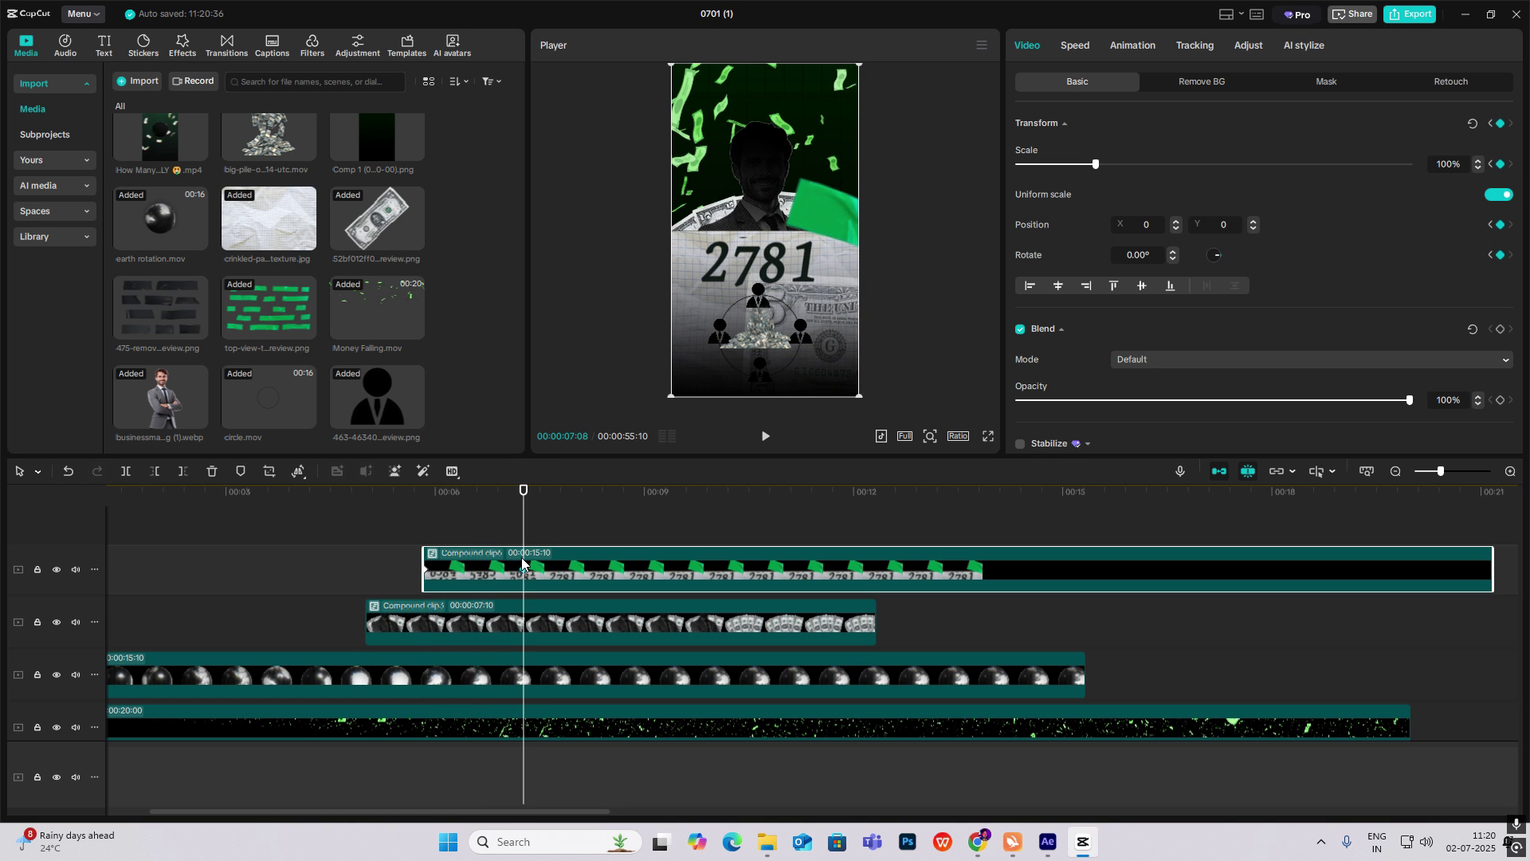
# Apply the Cubic Out preset curve to the compound clip's Y position keyframes.
pyautogui.hotkey('alt', 'k')
pyautogui.scroll(3, 518, 593)
pyautogui.click(472, 658)
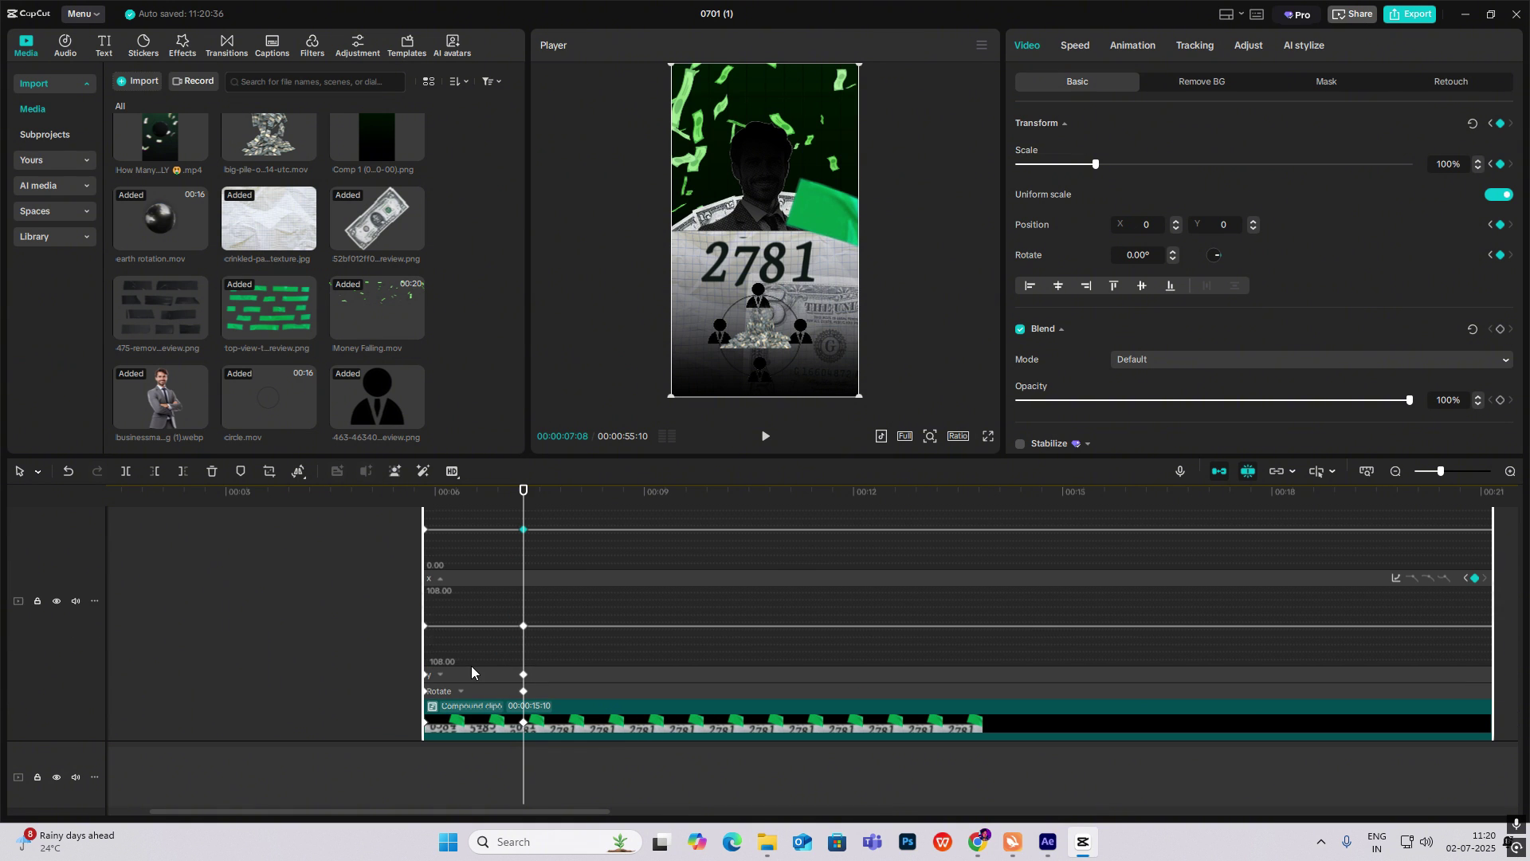
pyautogui.click(471, 668)
pyautogui.click(1396, 597)
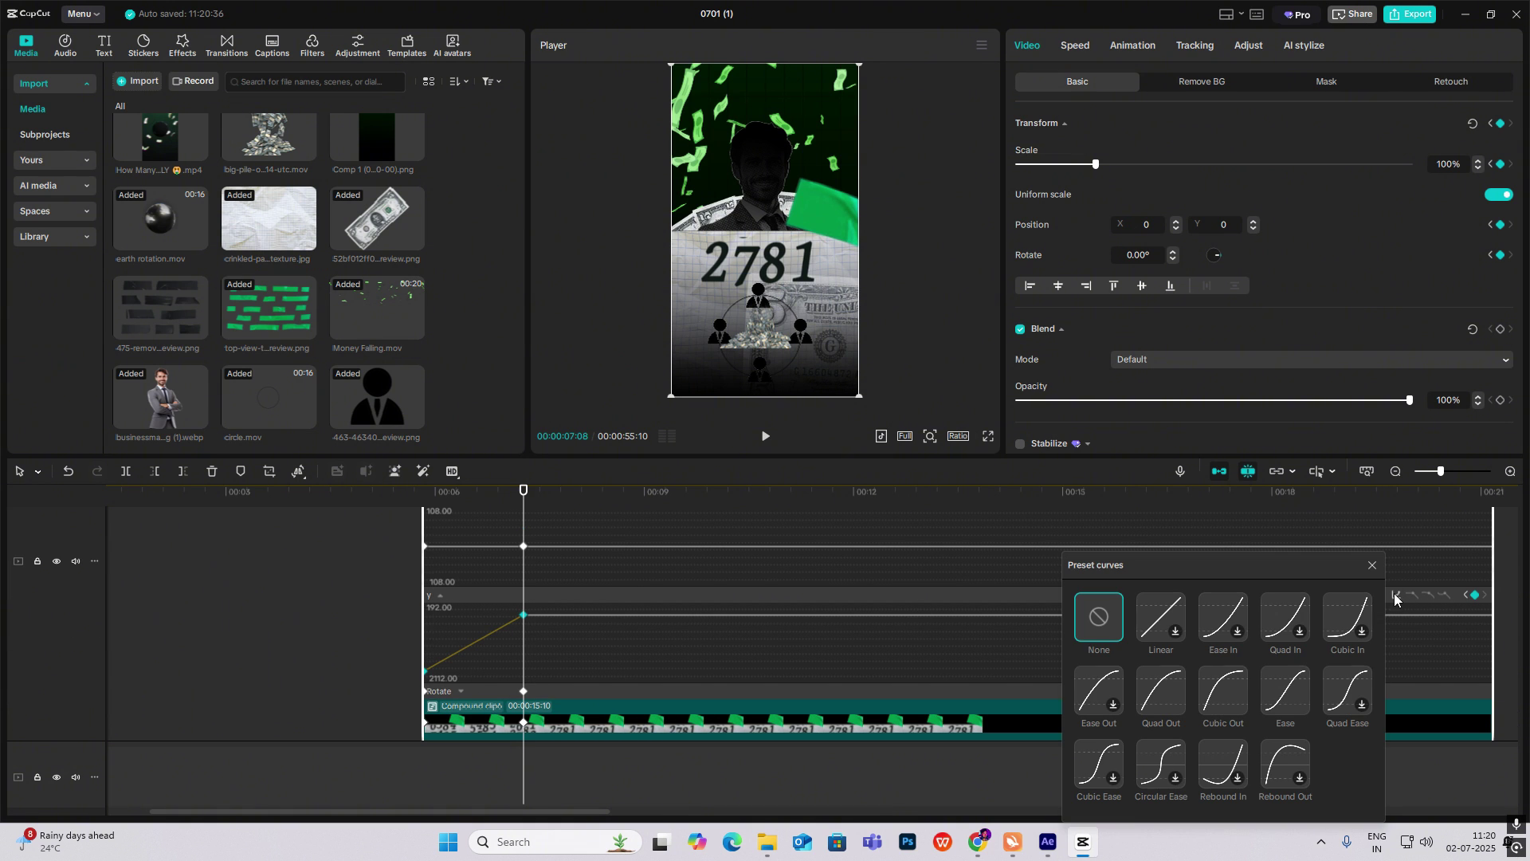
pyautogui.click(1226, 696)
pyautogui.click(1373, 565)
# Shift the scene's compound clip earlier, near the start of the businessman clip, and split it at 00:00:07:03.
pyautogui.click(398, 524)
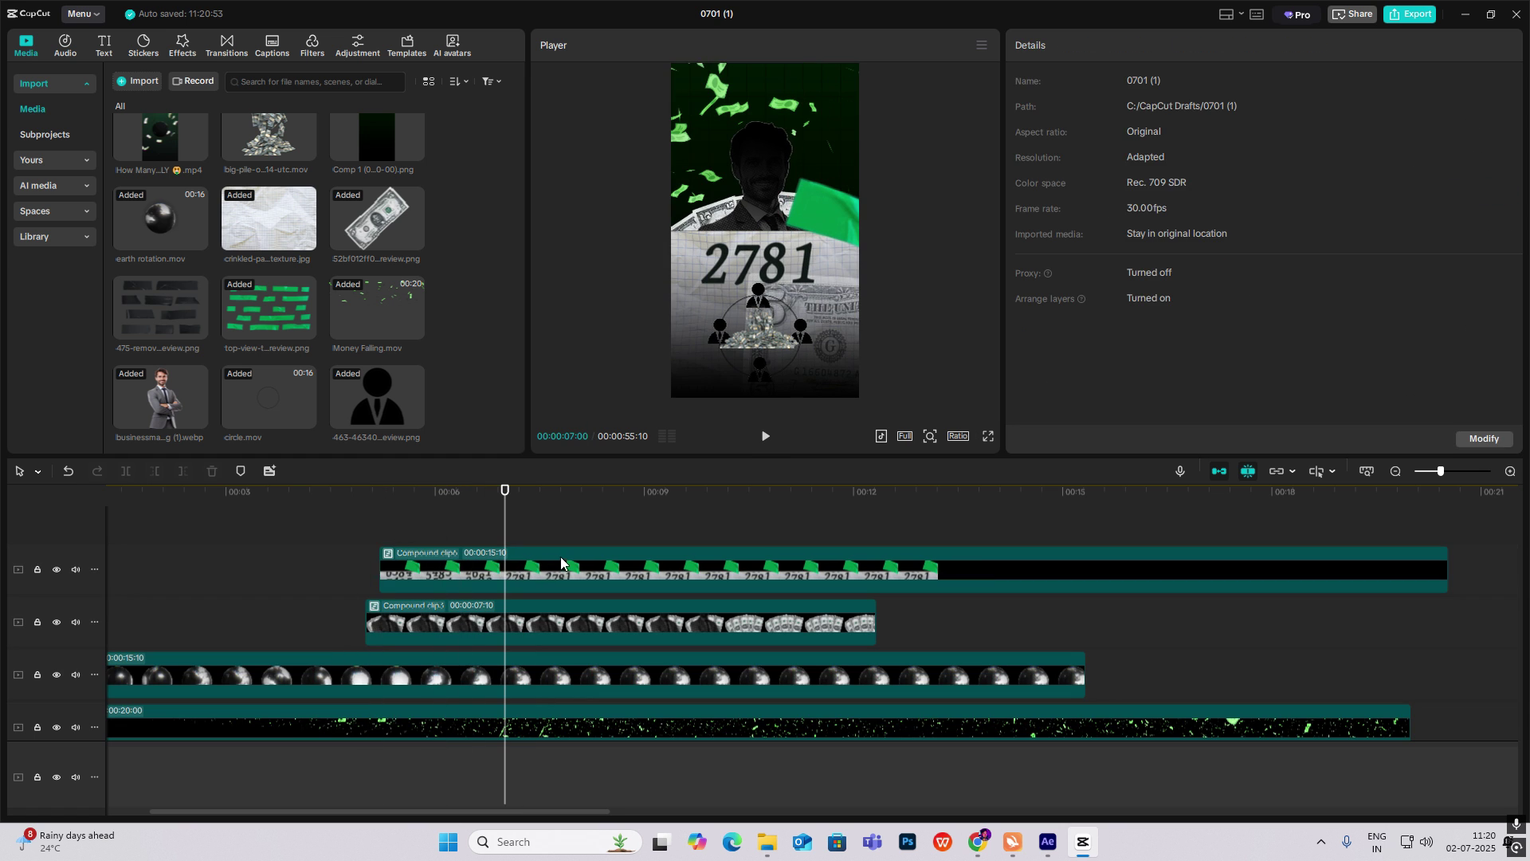
pyautogui.click(541, 570)
pyautogui.moveTo(510, 547); pyautogui.dragTo(517, 549)
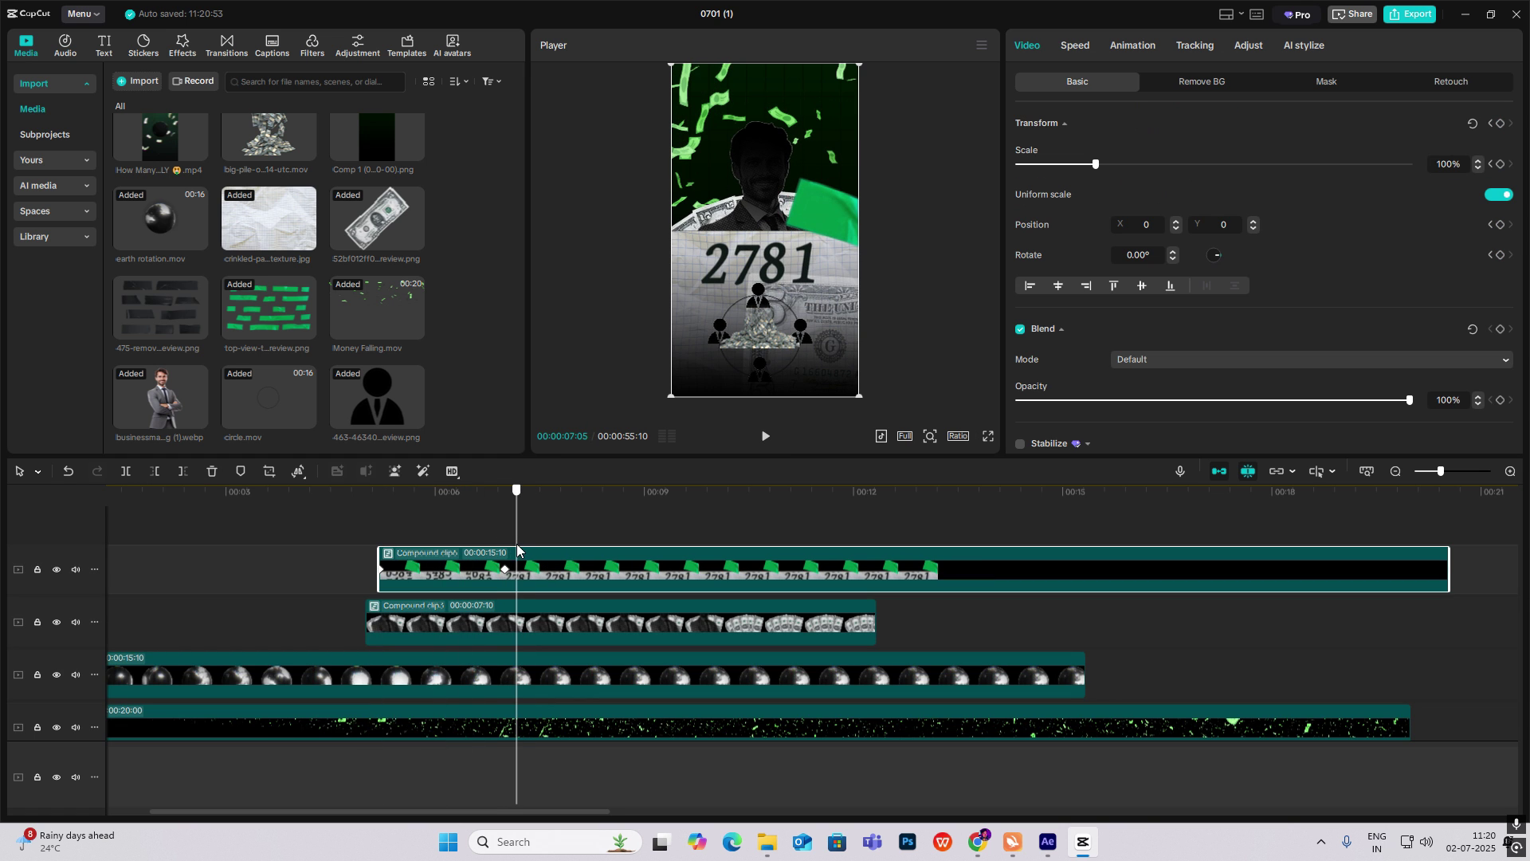
pyautogui.click(512, 532)
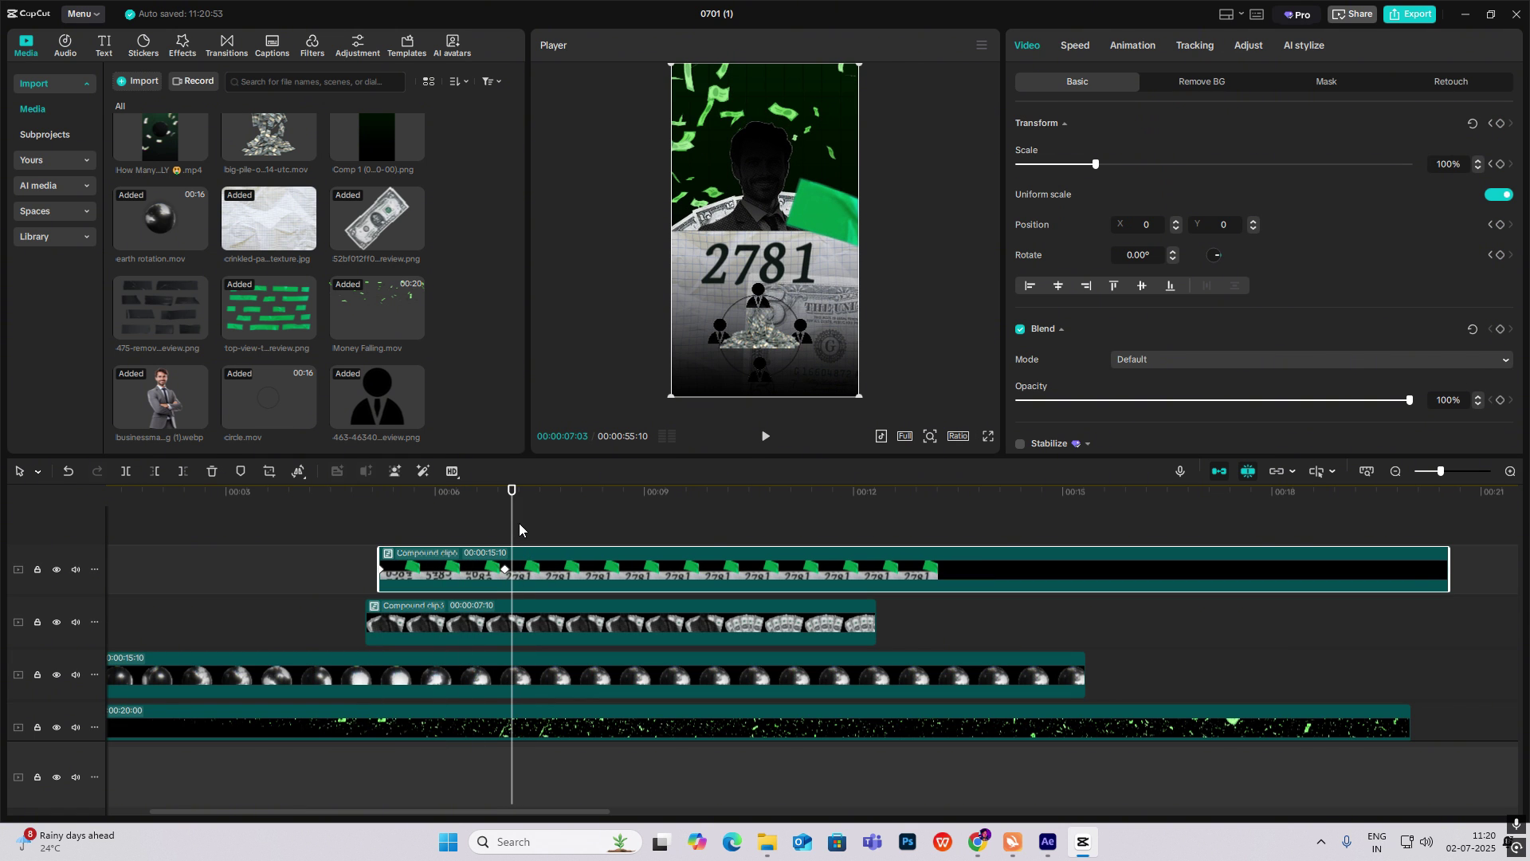
pyautogui.hotkey('ctrl', 'b')
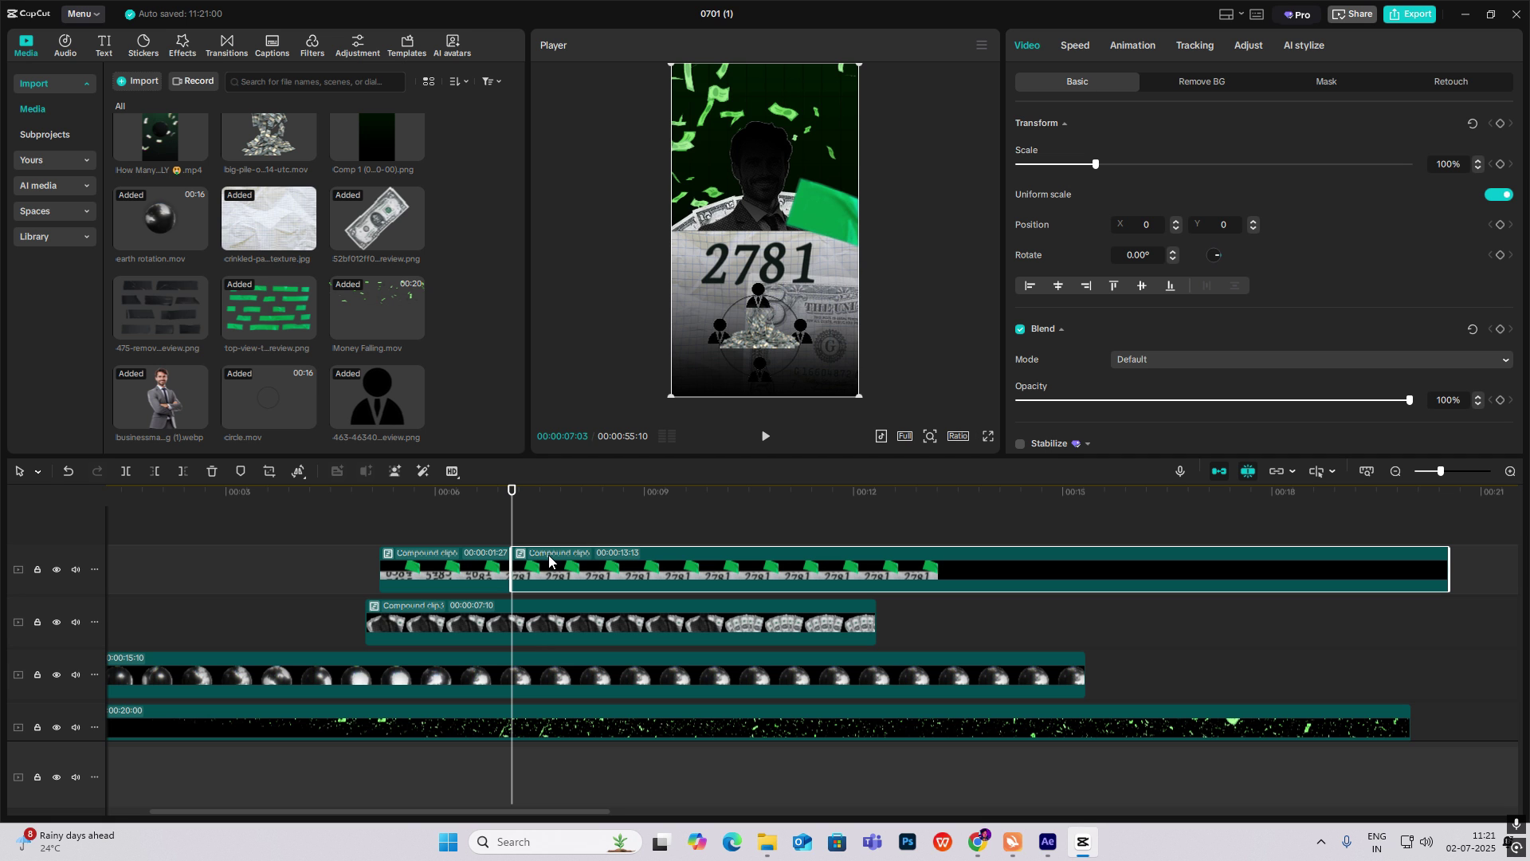
# Ungroup the second segment of the split compound clip into its layers and trim their starts to 00:00:07:03.
pyautogui.rightClick(548, 561)
pyautogui.click(638, 466)
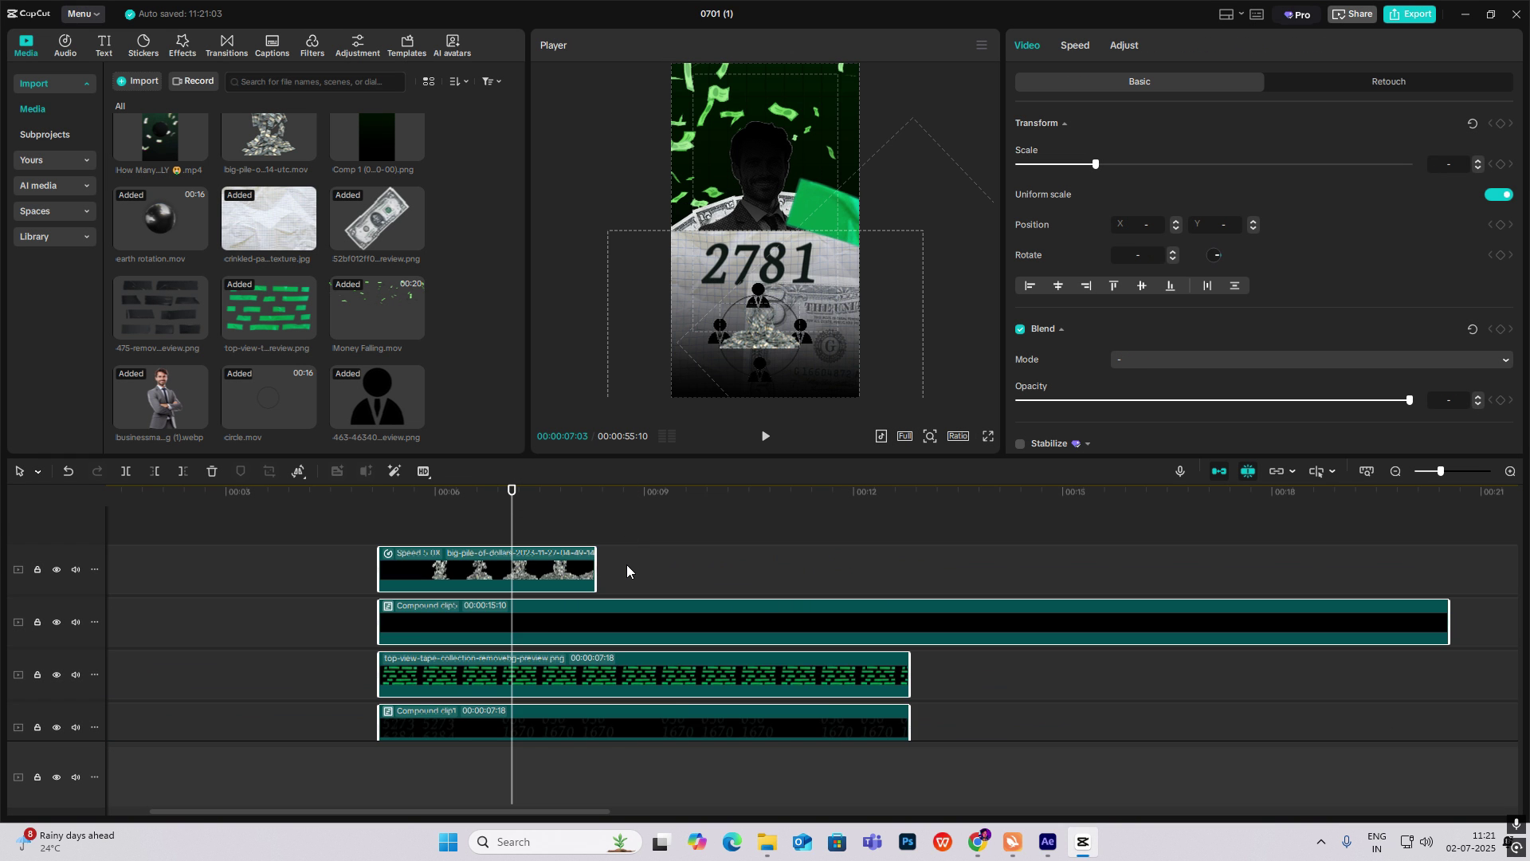
pyautogui.scroll(-3, 627, 570)
pyautogui.scroll(2, 627, 571)
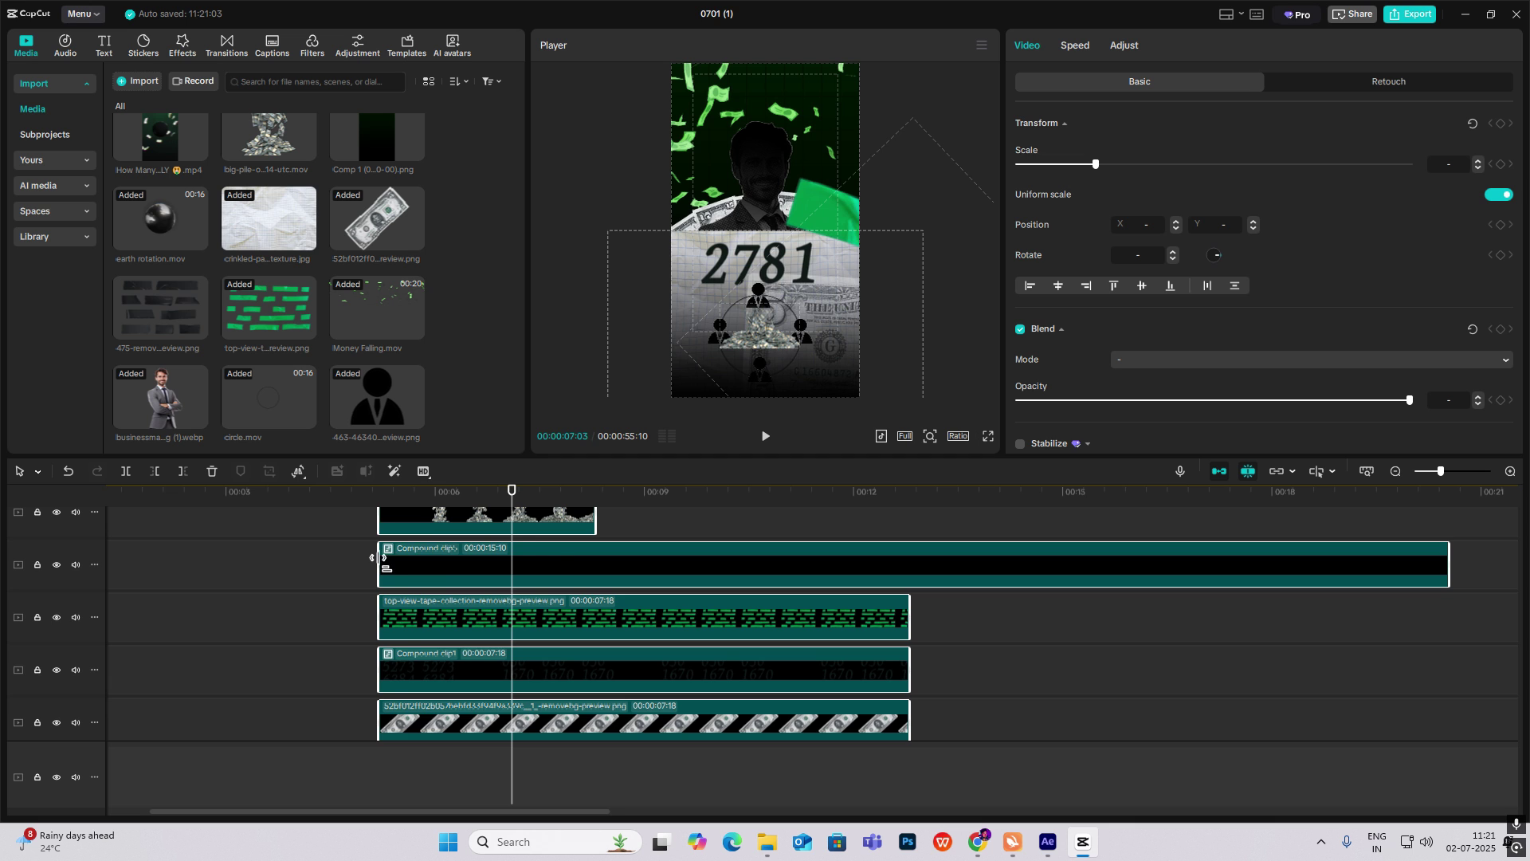
pyautogui.moveTo(378, 558); pyautogui.dragTo(512, 579)
pyautogui.scroll(-5, 517, 582)
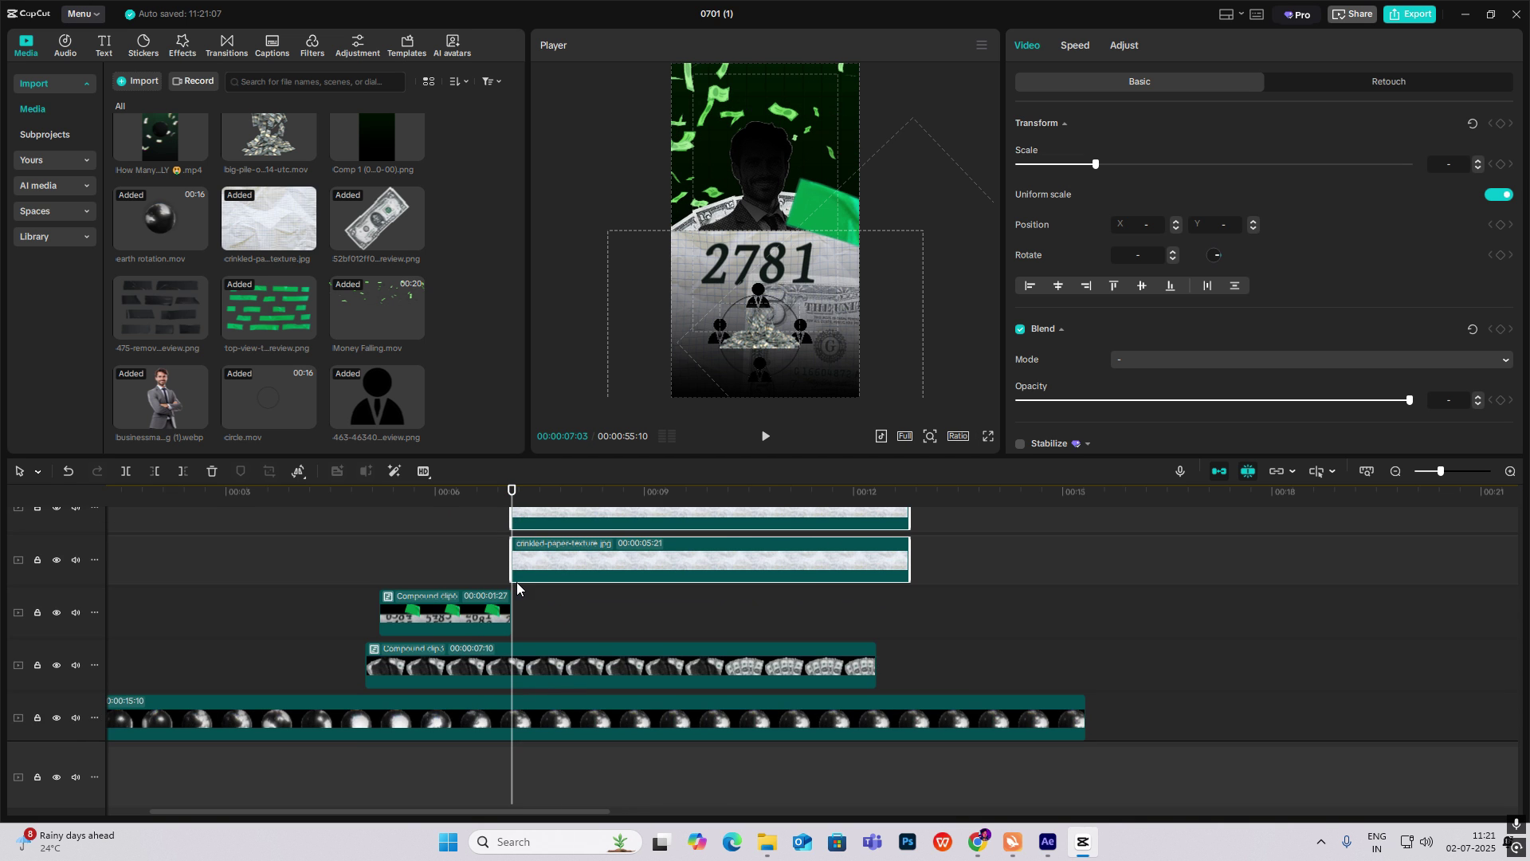
pyautogui.scroll(2, 516, 582)
pyautogui.click(475, 600)
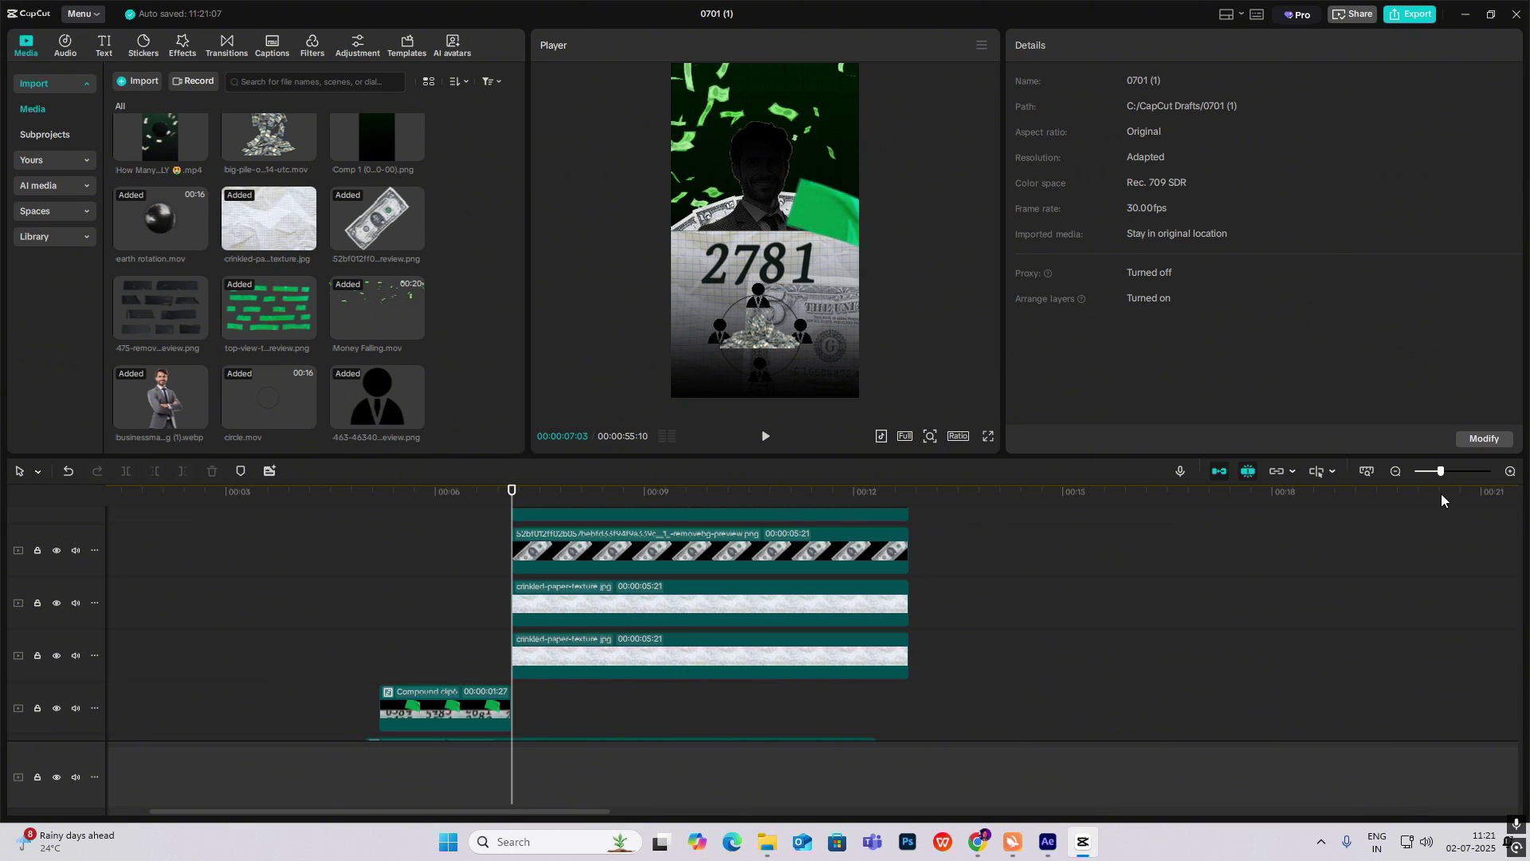
# Group the scene's top four layers, down through the tape image and the number counter, into one compound clip.
pyautogui.click(1396, 472)
pyautogui.scroll(-3, 802, 667)
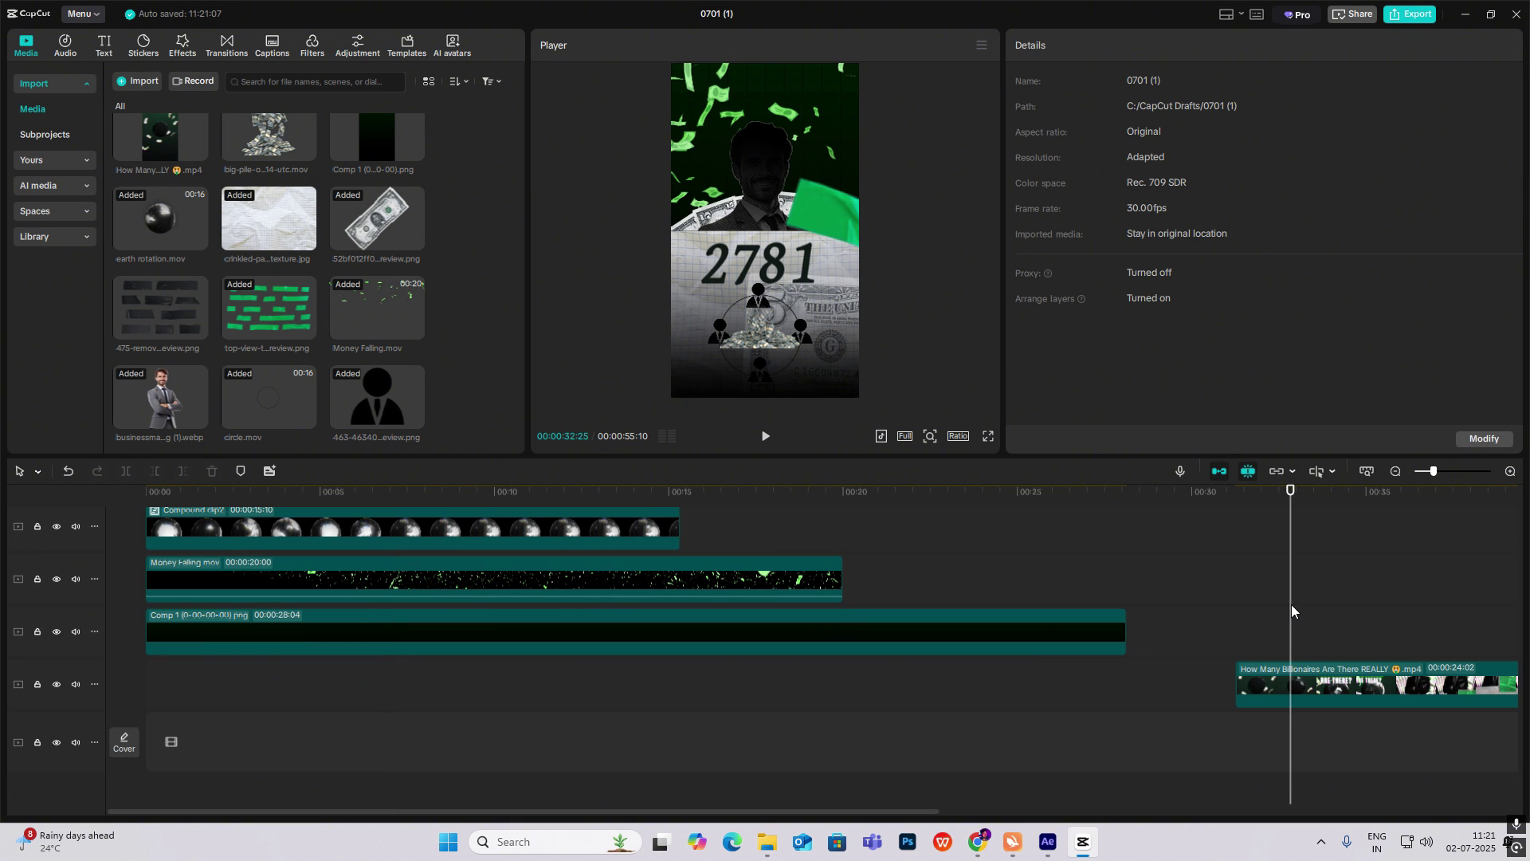
pyautogui.moveTo(1292, 604); pyautogui.dragTo(362, 670)
pyautogui.scroll(5, 366, 663)
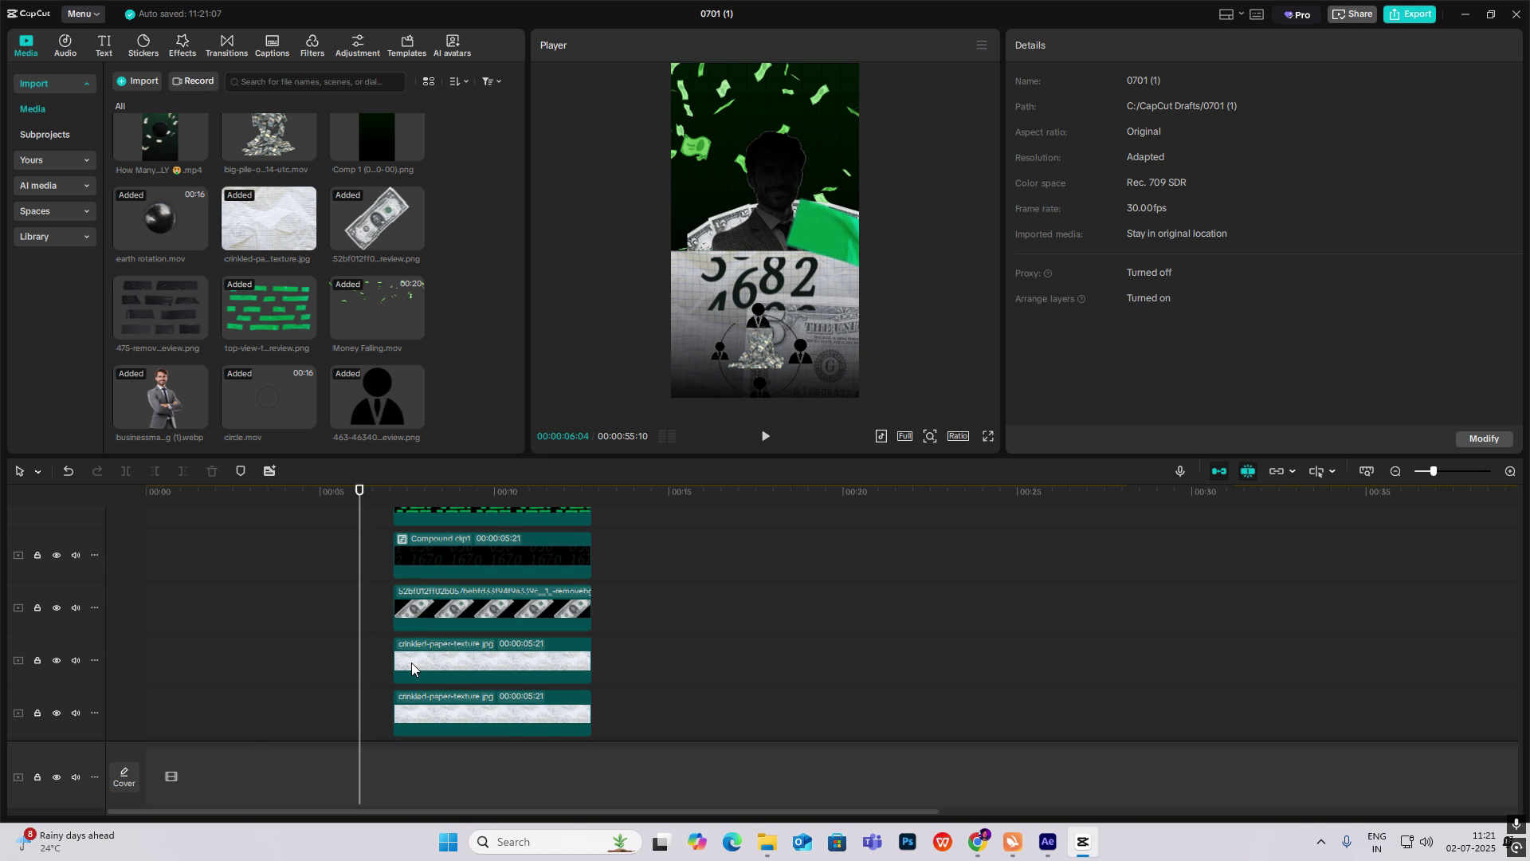
pyautogui.scroll(2, 412, 666)
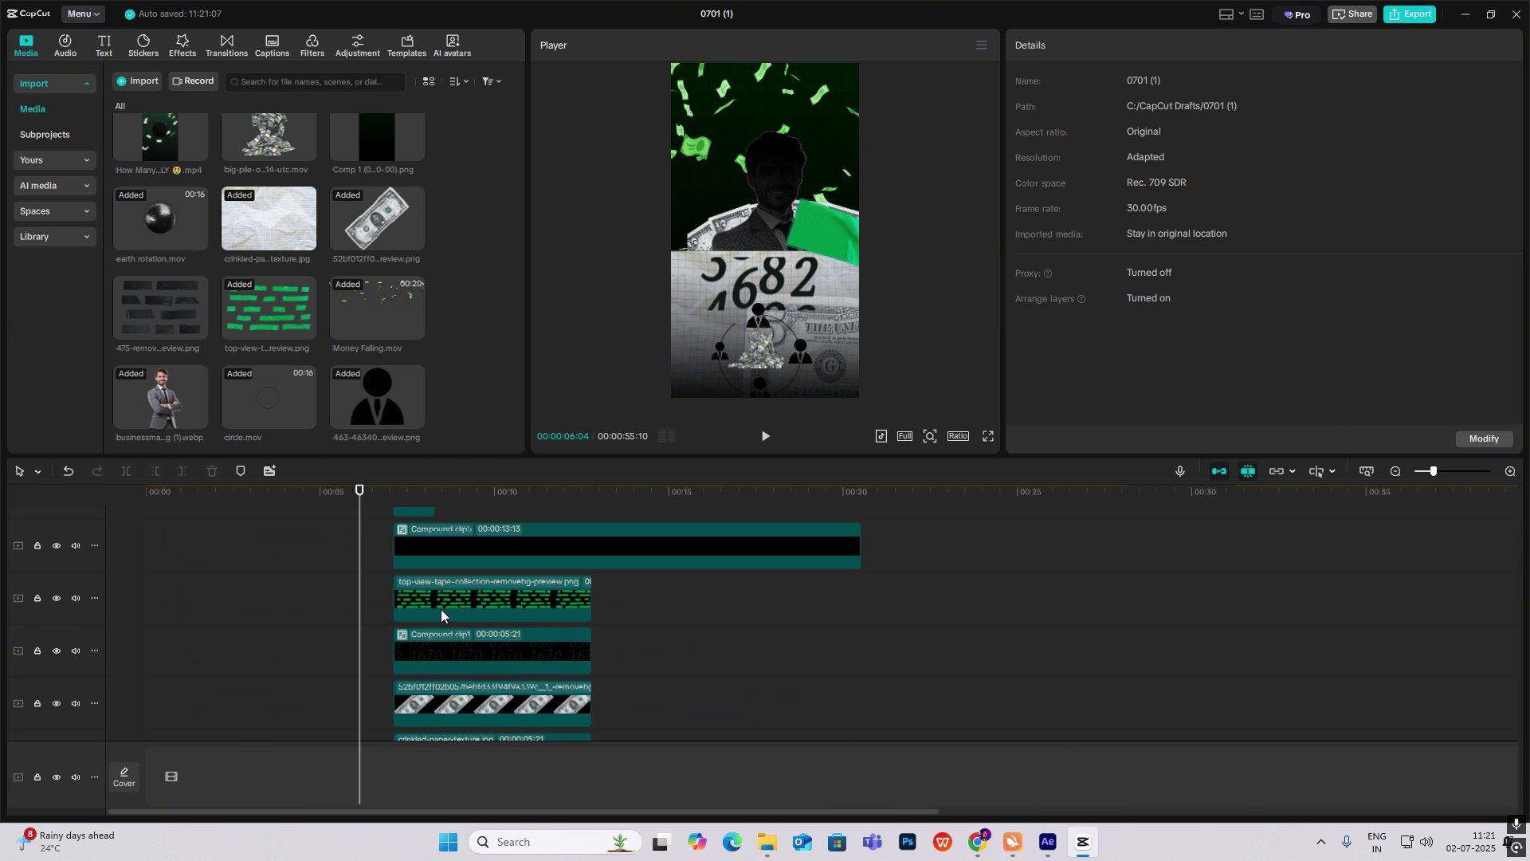
pyautogui.scroll(2, 442, 609)
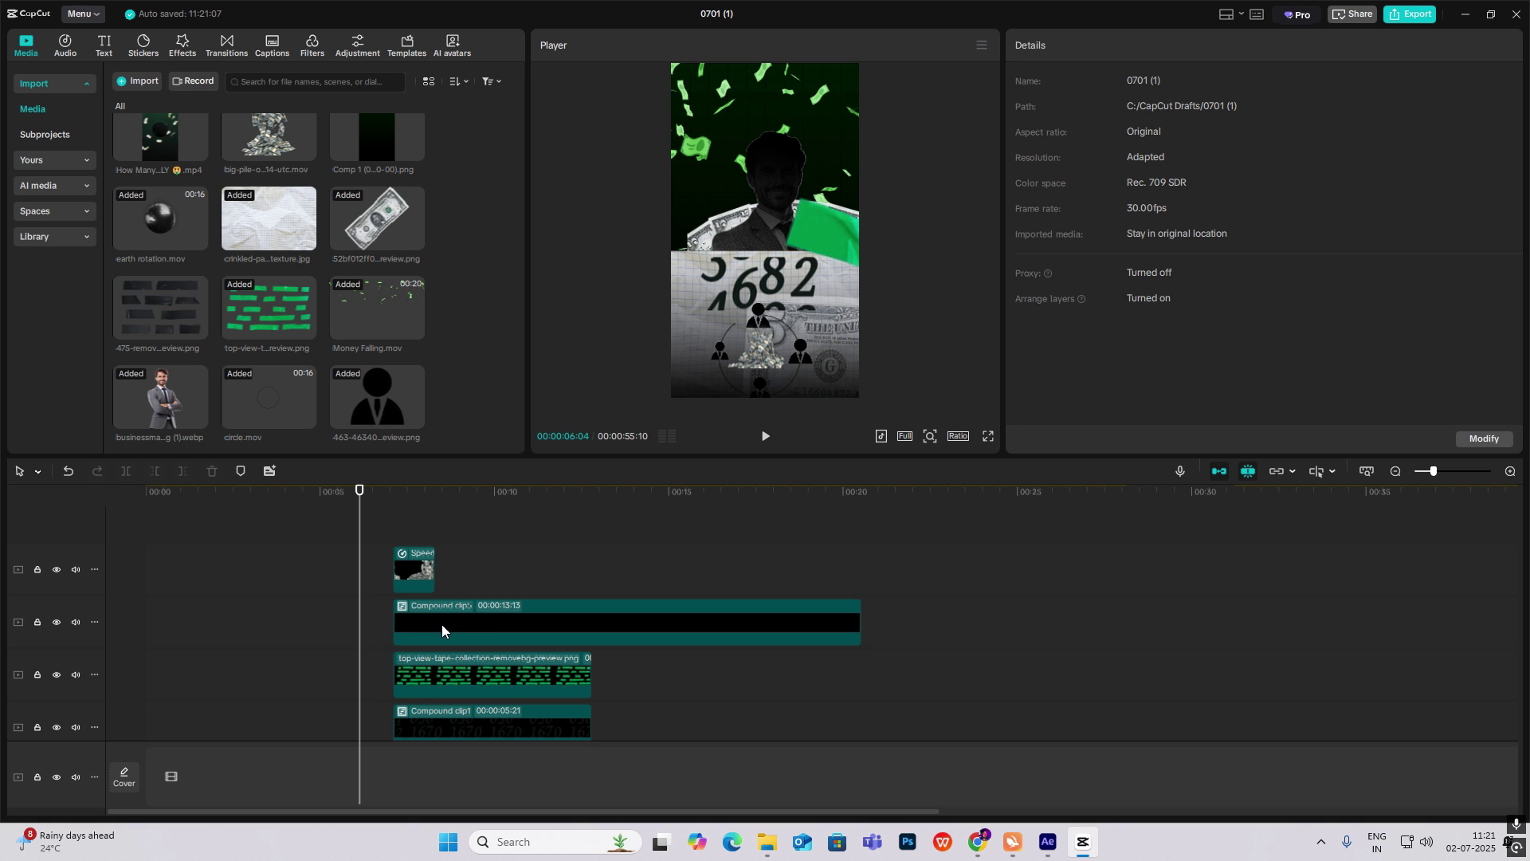
pyautogui.scroll(-1, 429, 635)
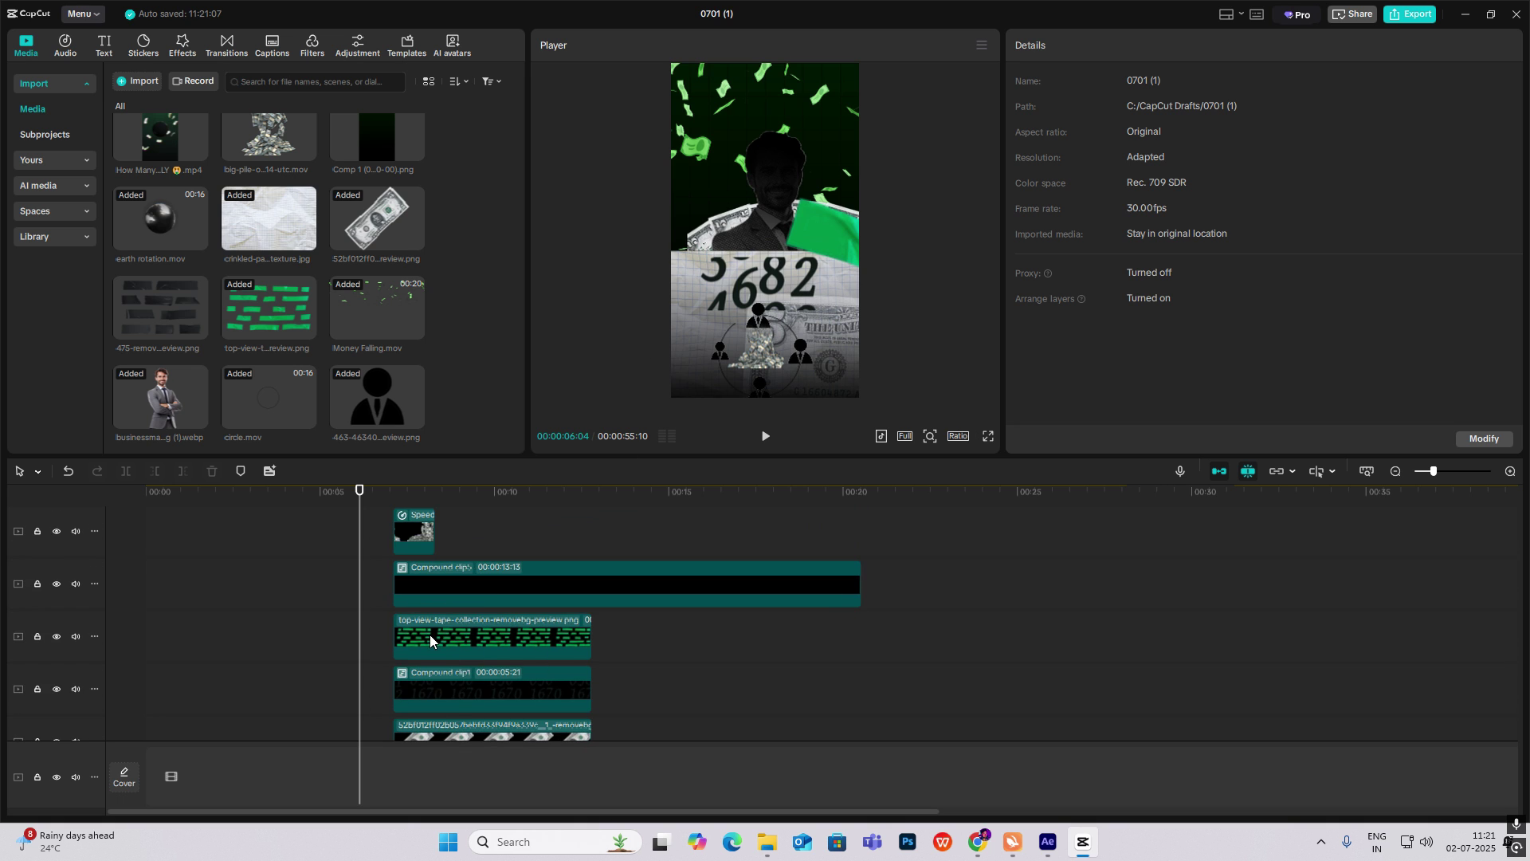
pyautogui.moveTo(380, 523); pyautogui.dragTo(648, 588)
pyautogui.scroll(-2, 511, 671)
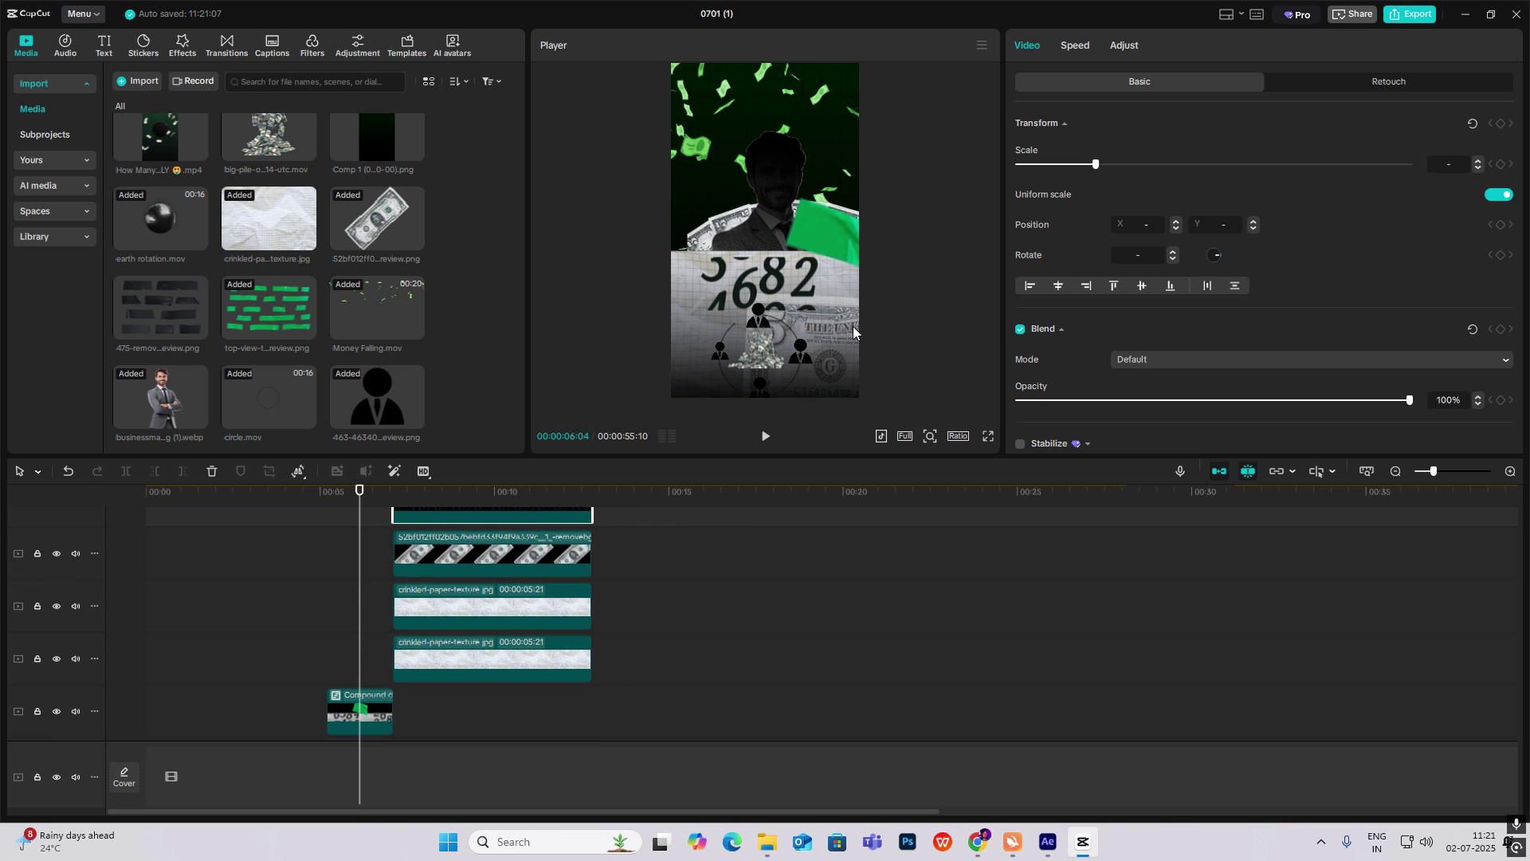
pyautogui.scroll(3, 476, 556)
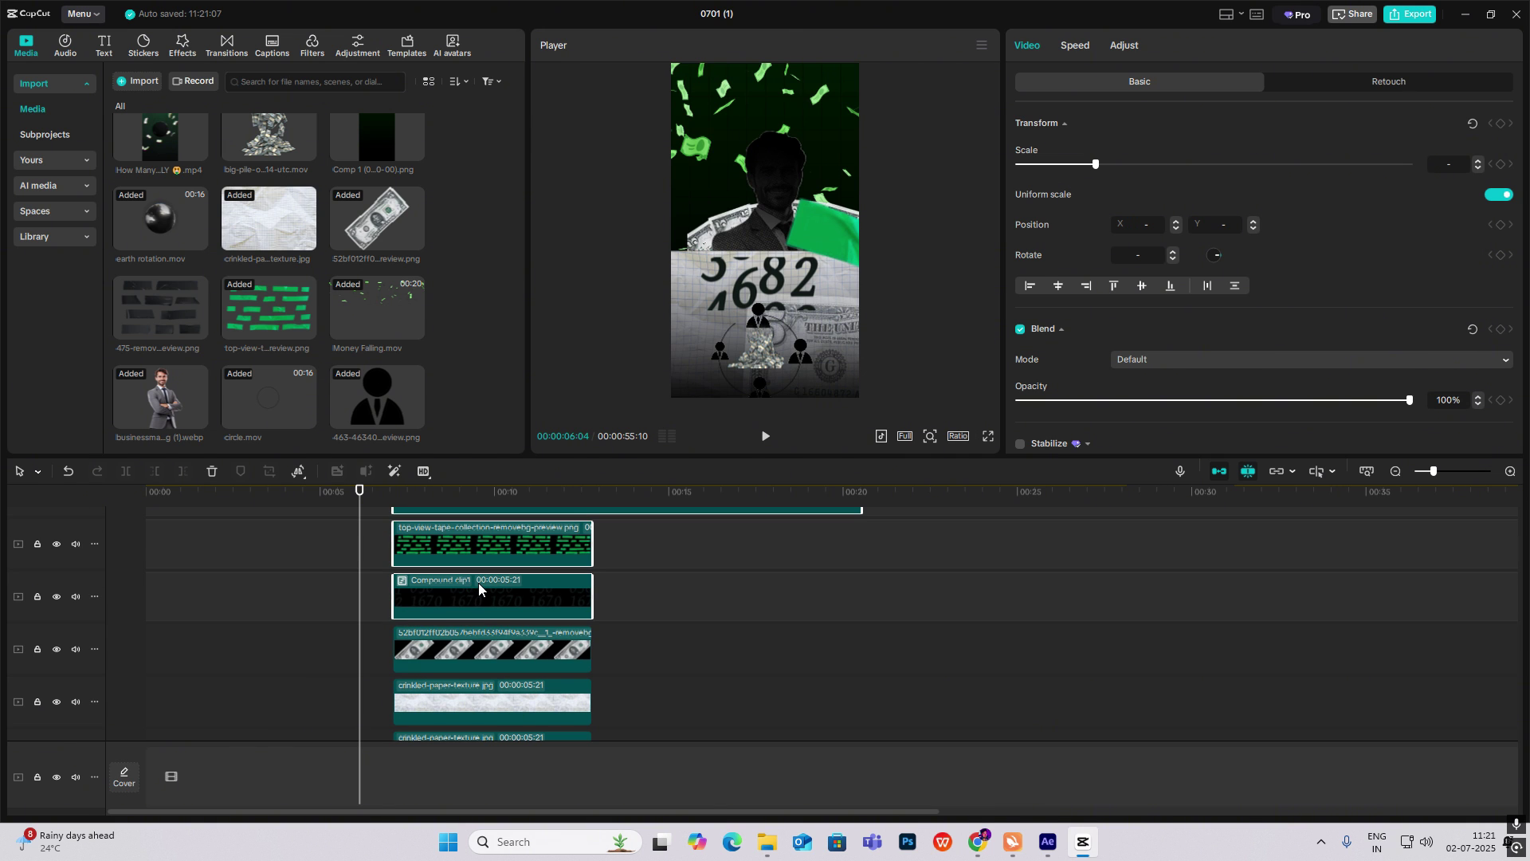
pyautogui.hotkey('alt', 'z')
pyautogui.hotkey('alt', 'z')
pyautogui.hotkey('alt', 'g')
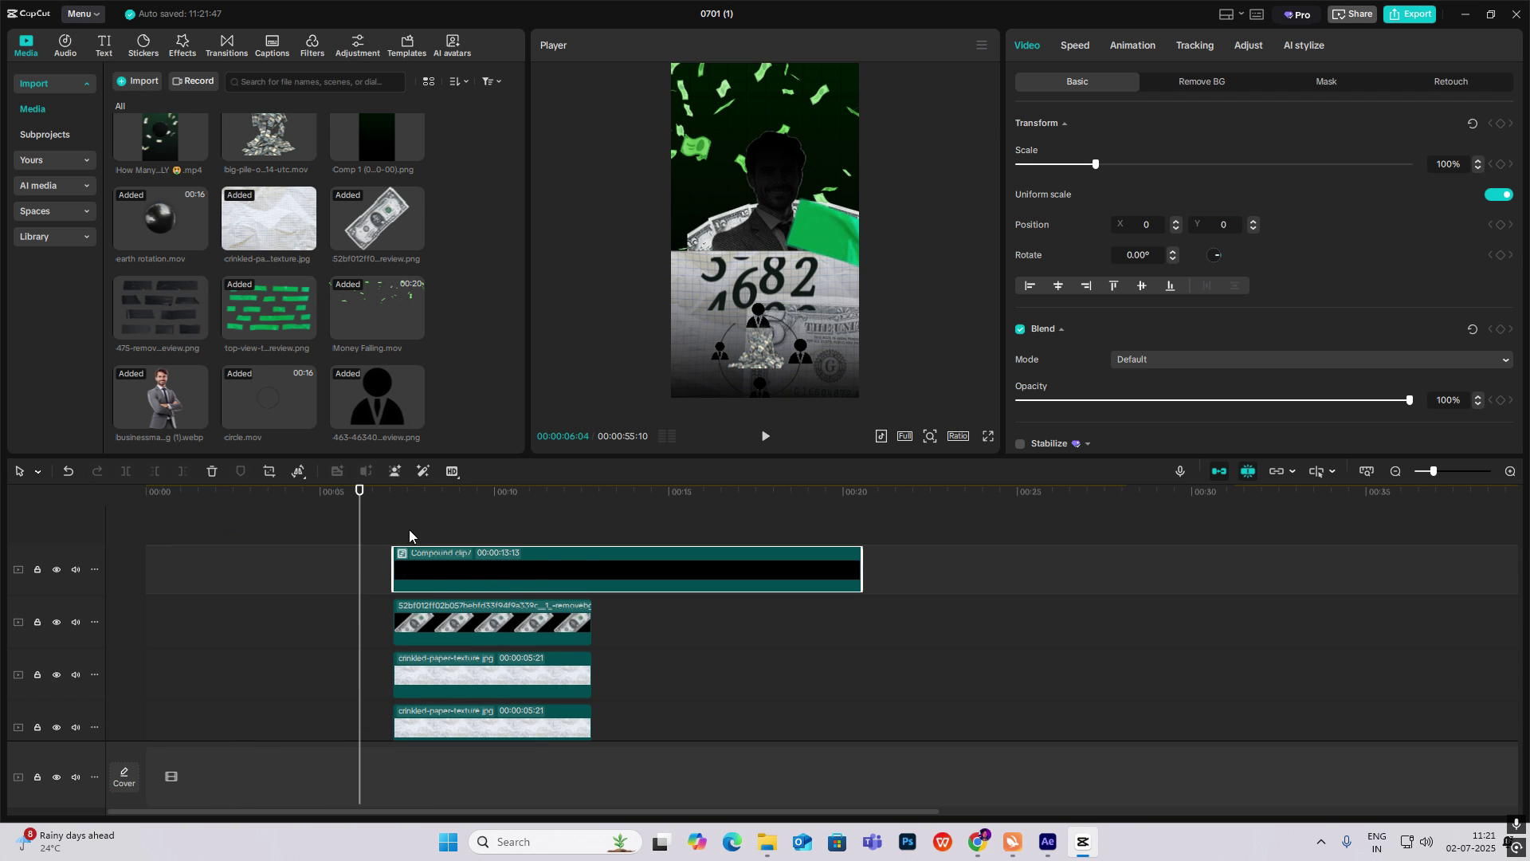
# Add starting transform keyframes at 00:00:07:03 to both crinkled paper layers and the dollar bill overlay.
pyautogui.click(393, 535)
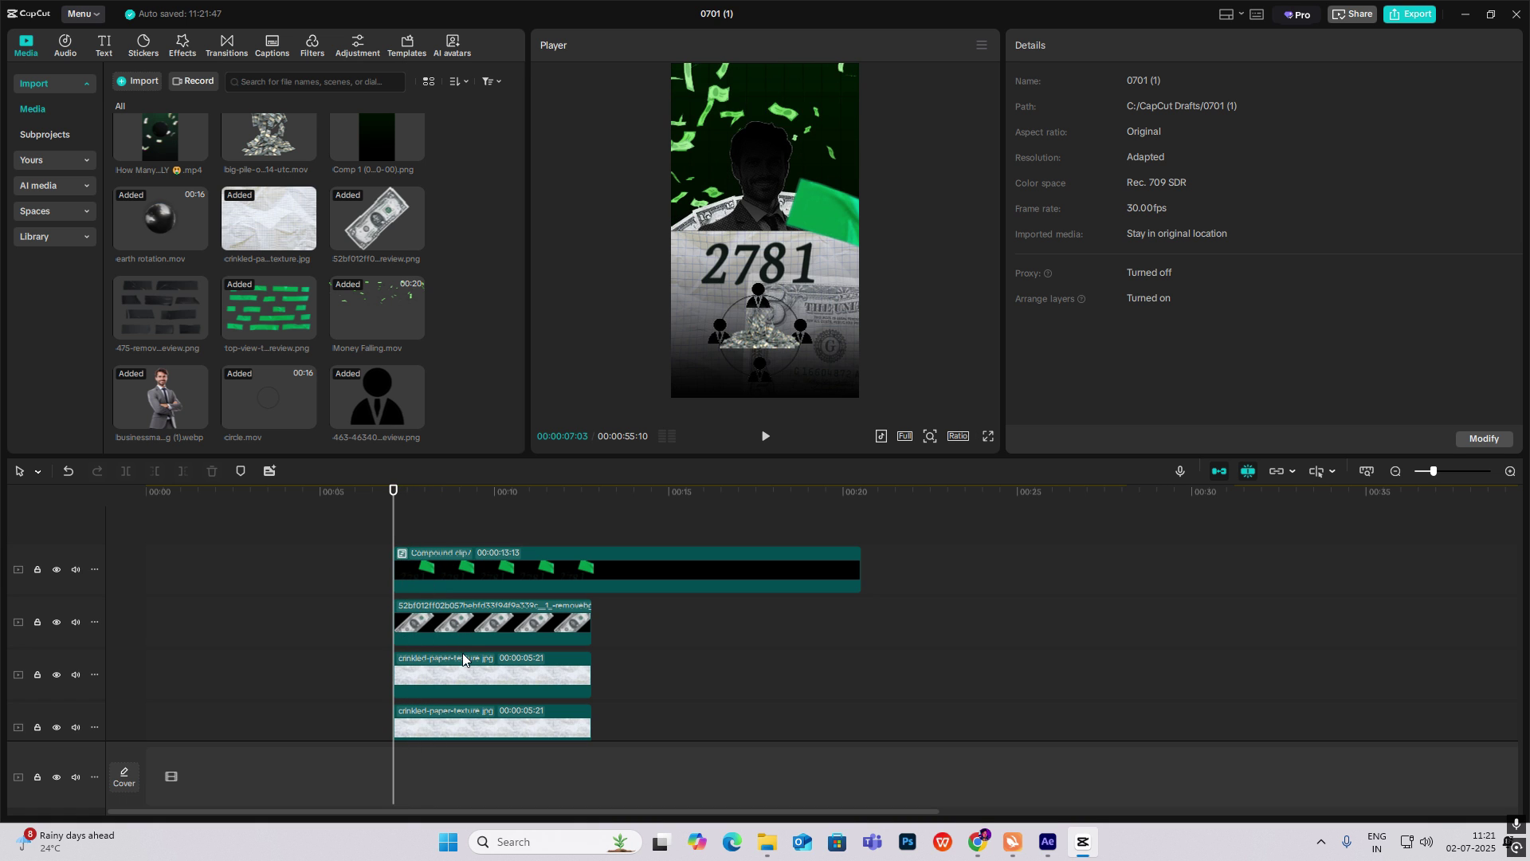
pyautogui.scroll(-1, 432, 659)
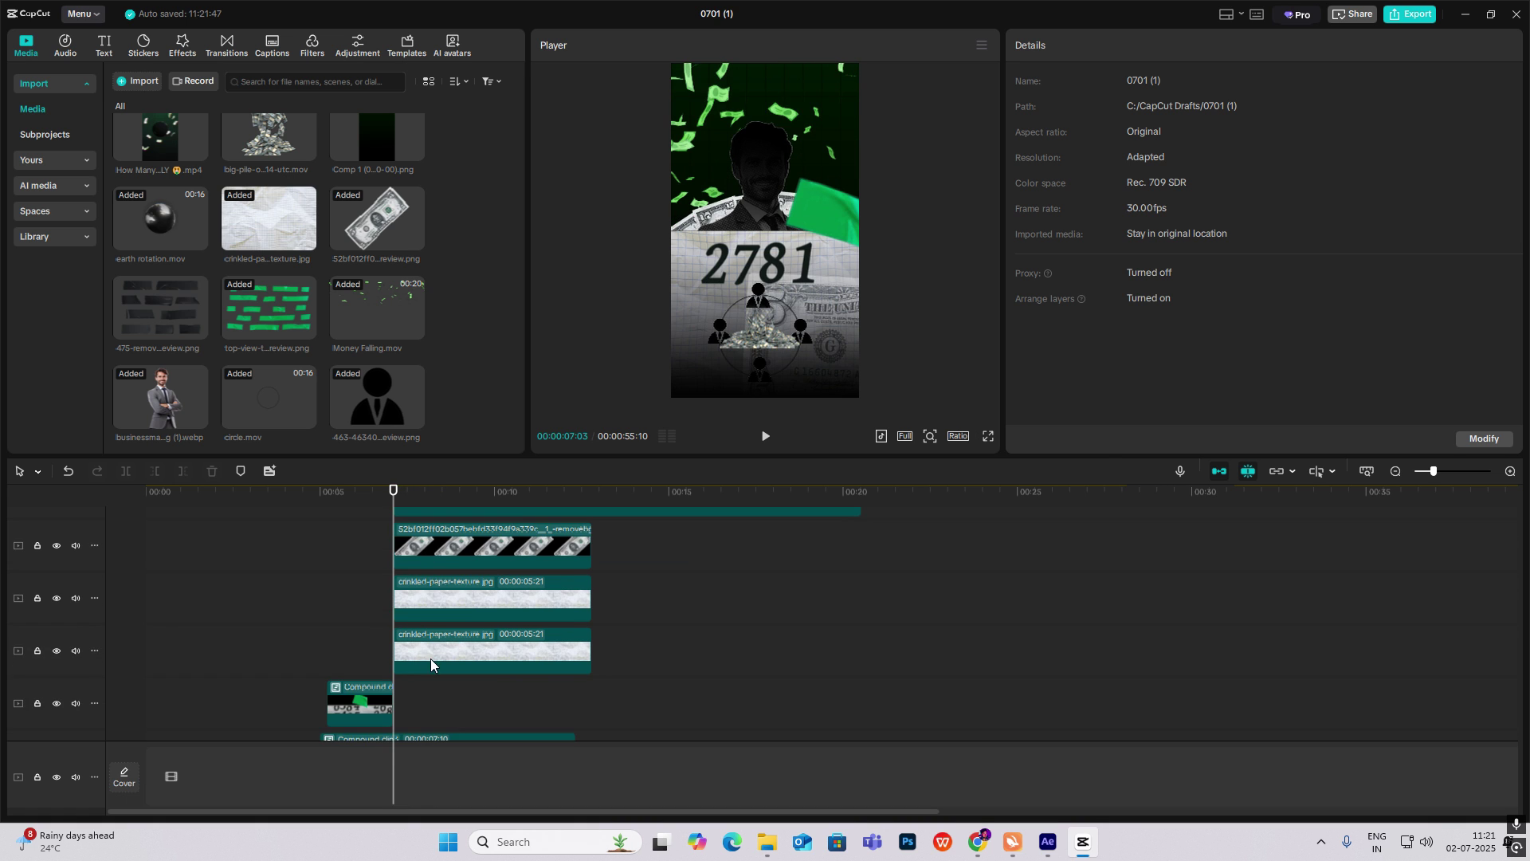
pyautogui.click(435, 605)
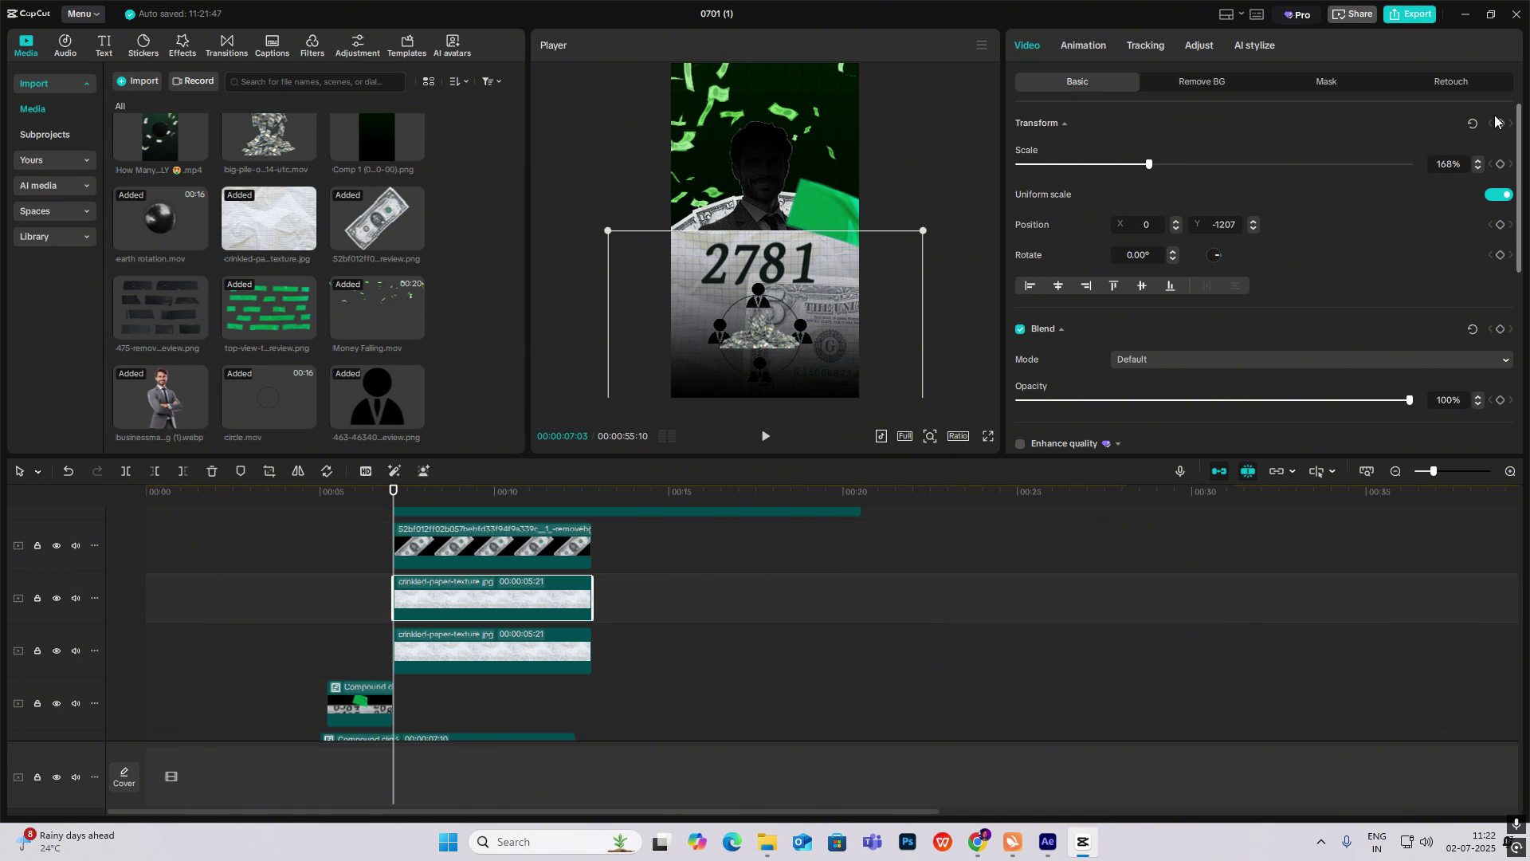
pyautogui.click(474, 647)
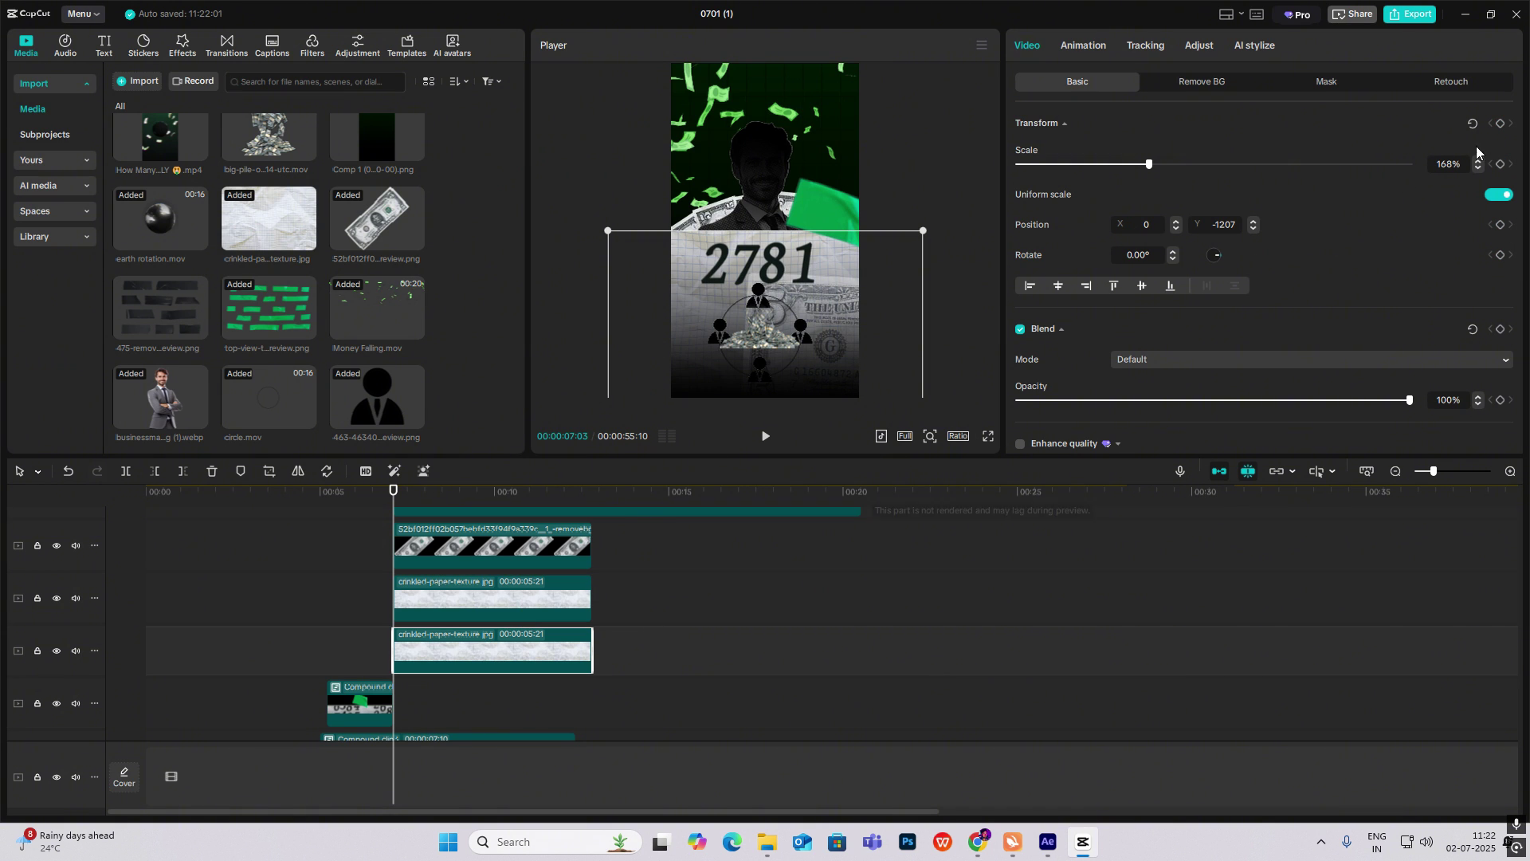
pyautogui.click(552, 530)
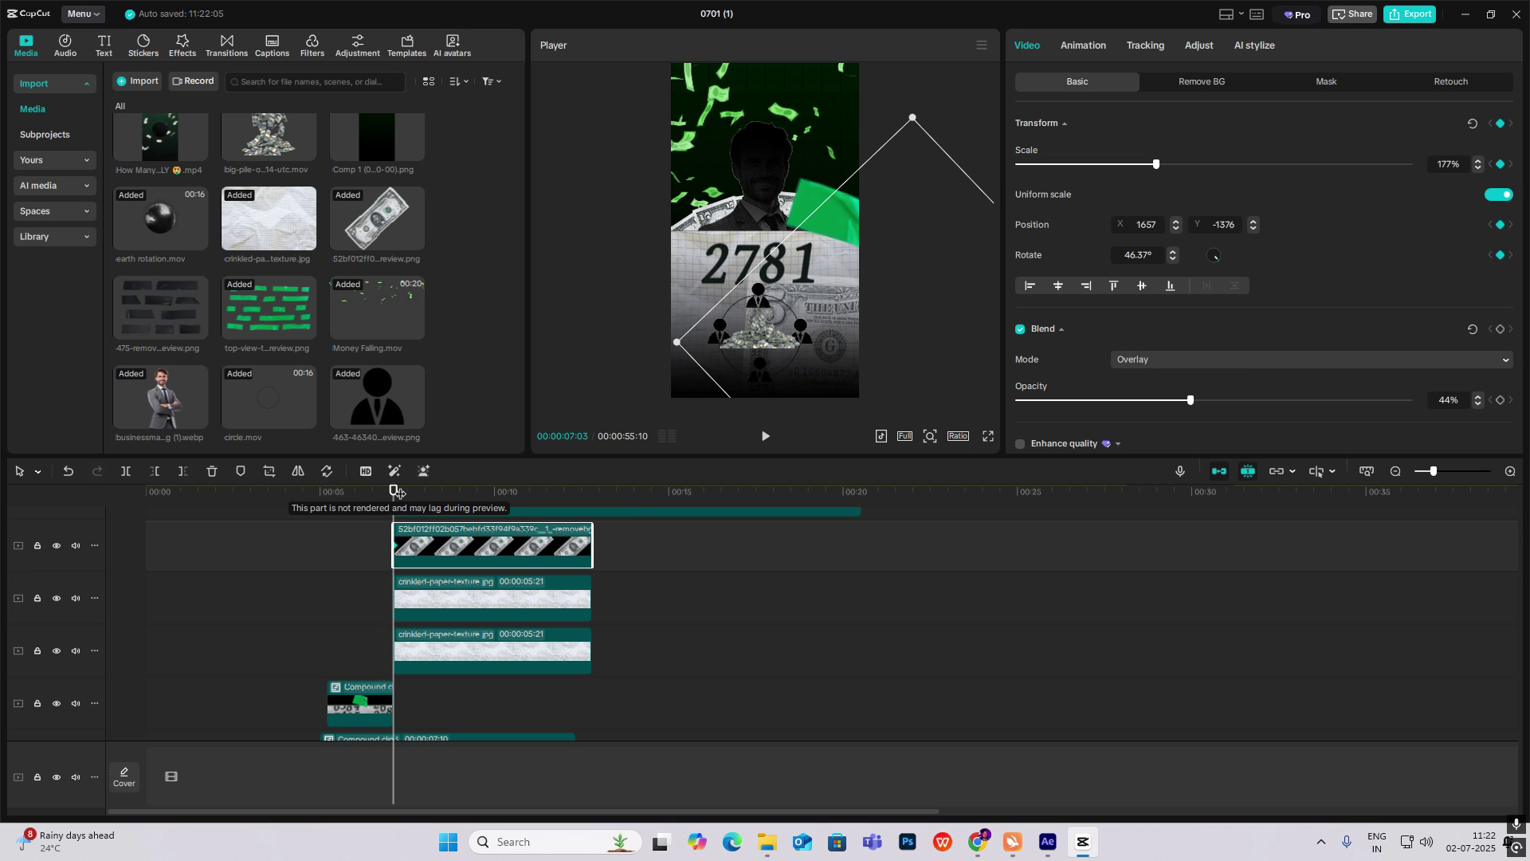
# At 00:00:09:15, move up and enlarge the bill and both paper layers together to cover the frame, with the bill at 341%, X 3388, Y -617.
pyautogui.moveTo(396, 491); pyautogui.dragTo(476, 514)
pyautogui.moveTo(774, 344); pyautogui.dragTo(815, 222)
pyautogui.hotkey('ctrl', 'z')
pyautogui.keyDown('ctrl'); pyautogui.click(549, 589); pyautogui.keyUp('ctrl')
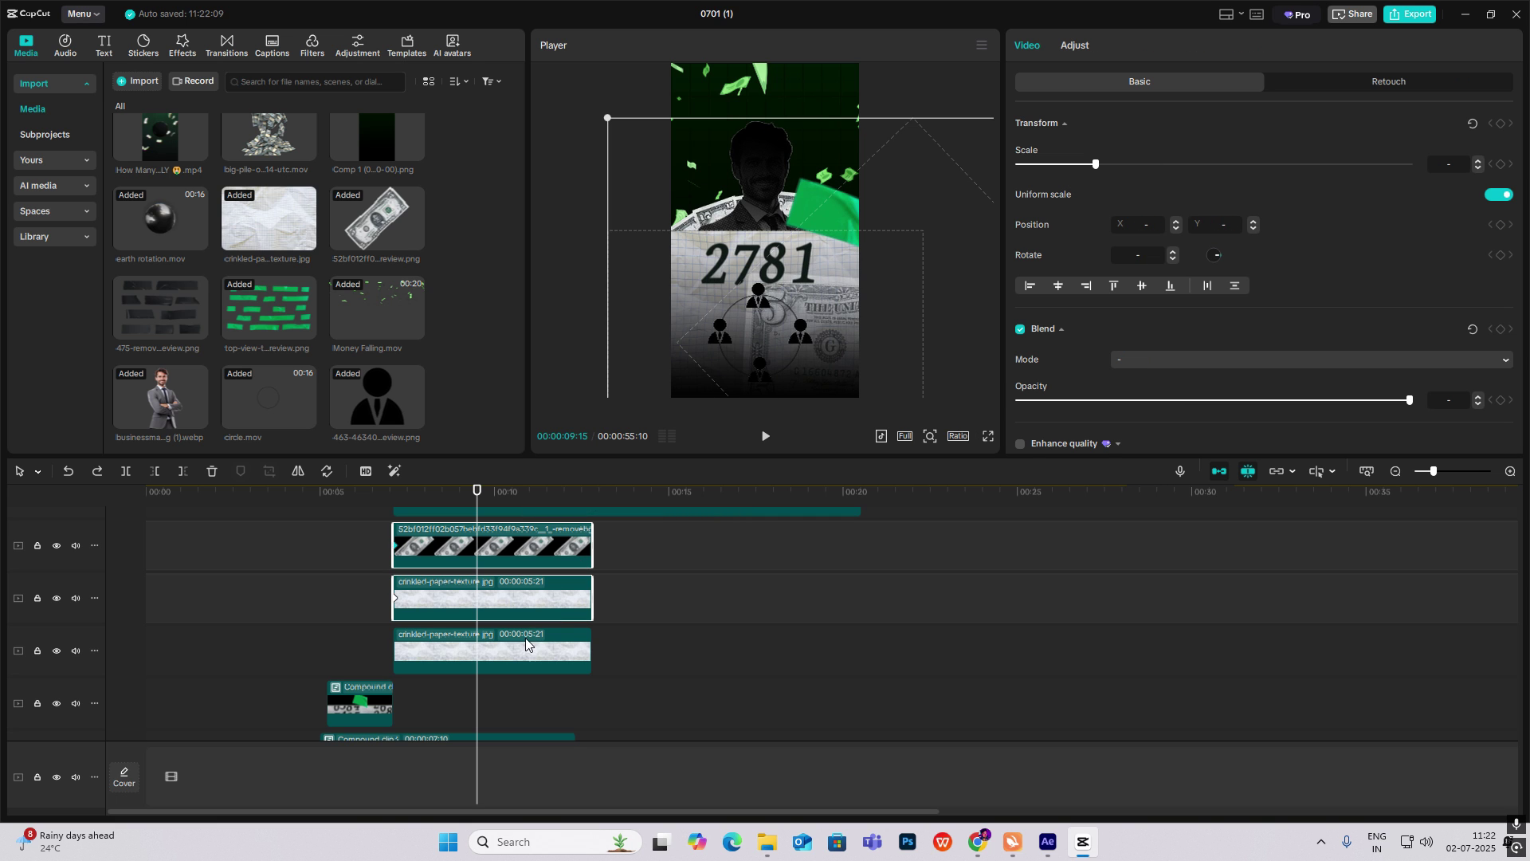
pyautogui.keyDown('ctrl'); pyautogui.click(529, 642); pyautogui.keyUp('ctrl')
pyautogui.moveTo(737, 369); pyautogui.dragTo(802, 244)
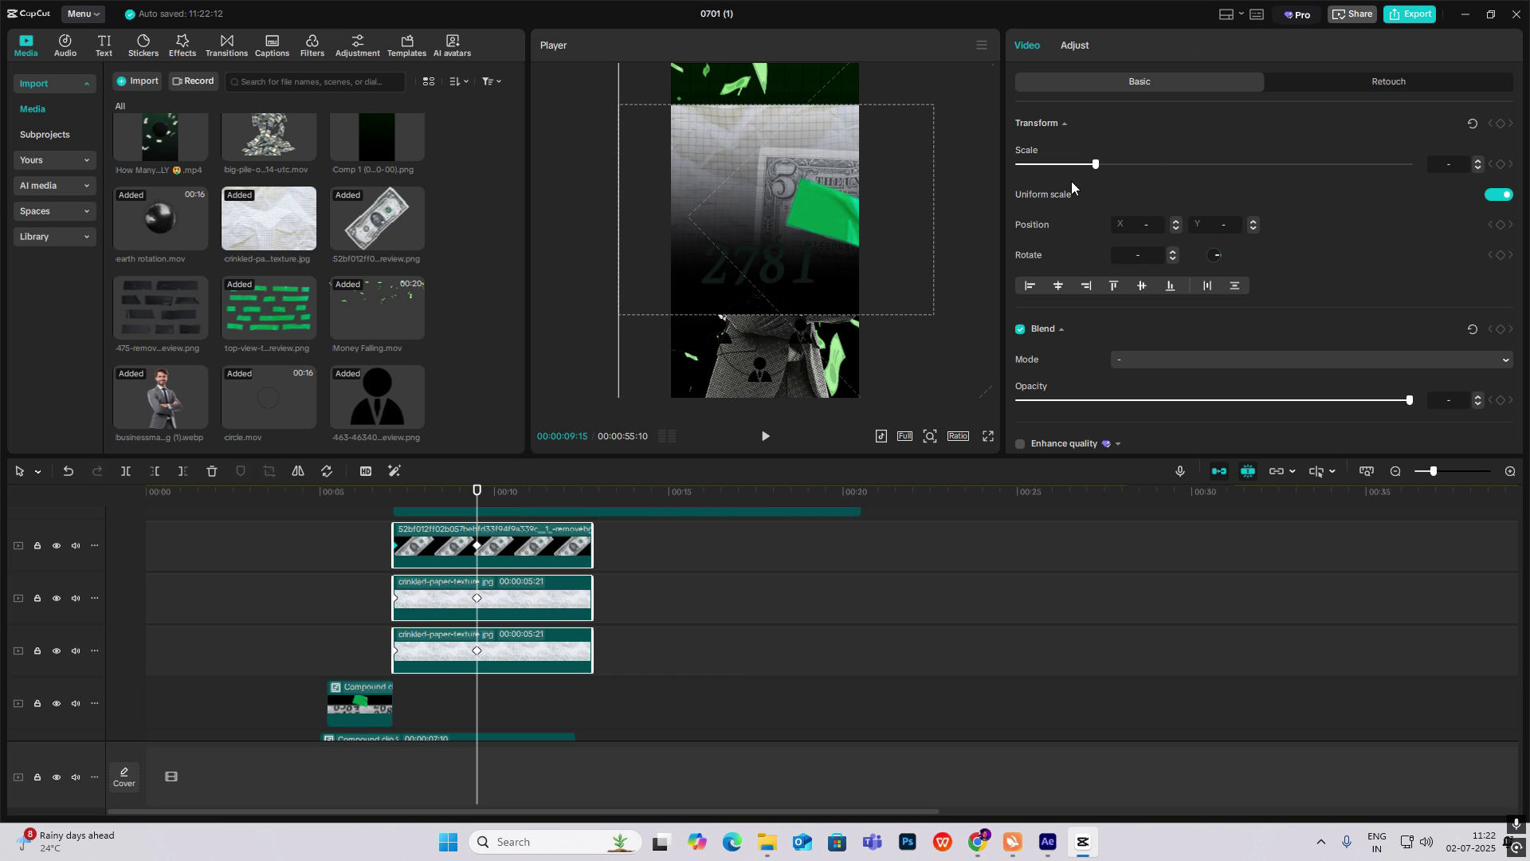
pyautogui.click(929, 436)
pyautogui.moveTo(907, 461); pyautogui.dragTo(887, 462)
pyautogui.moveTo(962, 345); pyautogui.dragTo(1070, 518)
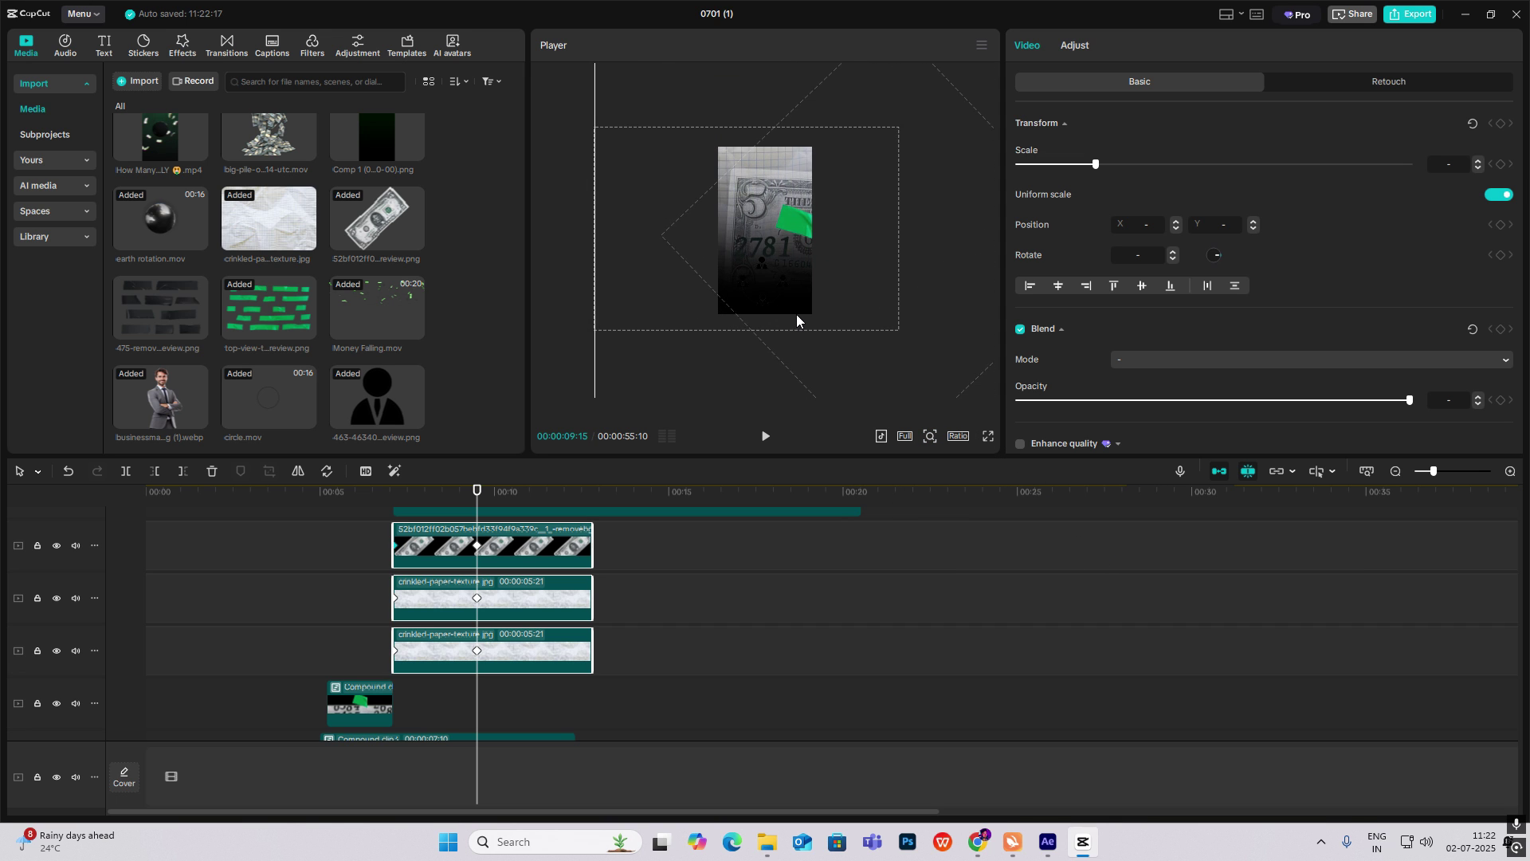
pyautogui.click(819, 328)
# Apply an ease-out style preset curve to the dollar bill overlay's scale keyframes.
pyautogui.moveTo(467, 490); pyautogui.dragTo(488, 534)
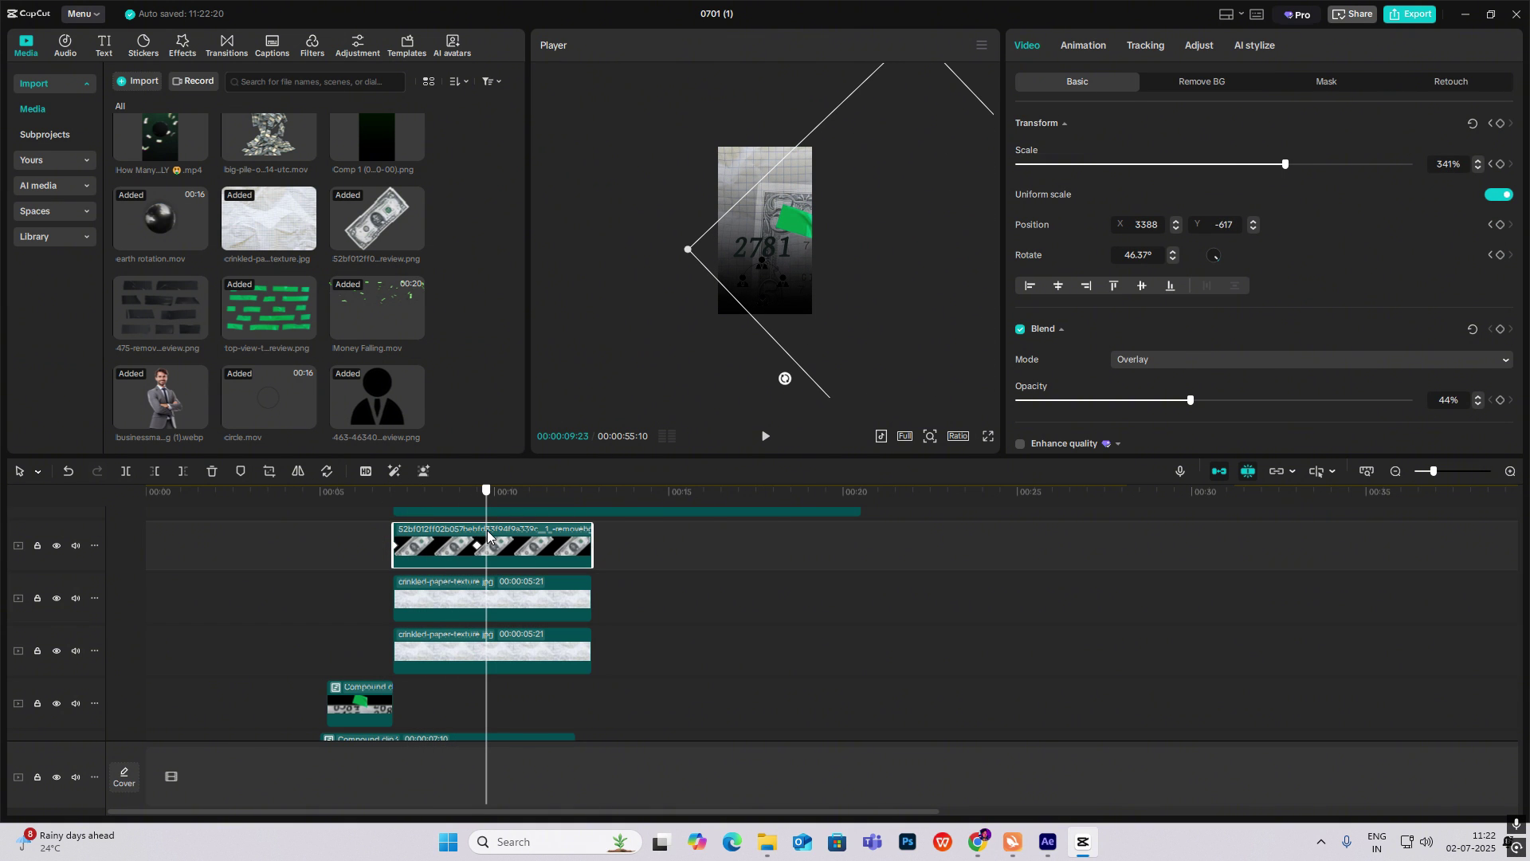
pyautogui.doubleClick(528, 555)
pyautogui.scroll(2, 448, 630)
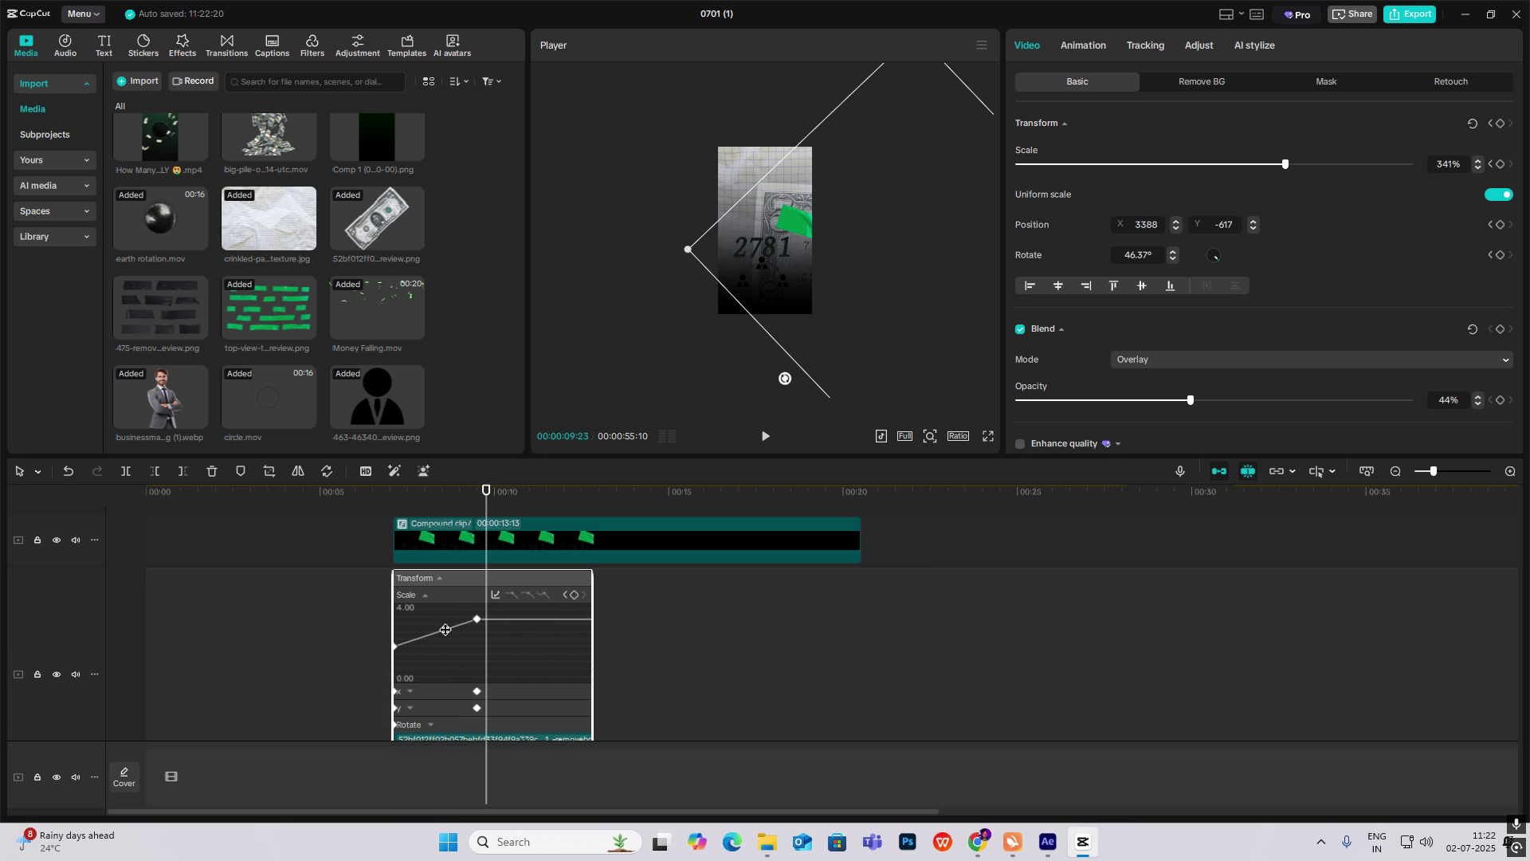
pyautogui.click(494, 597)
pyautogui.click(783, 621)
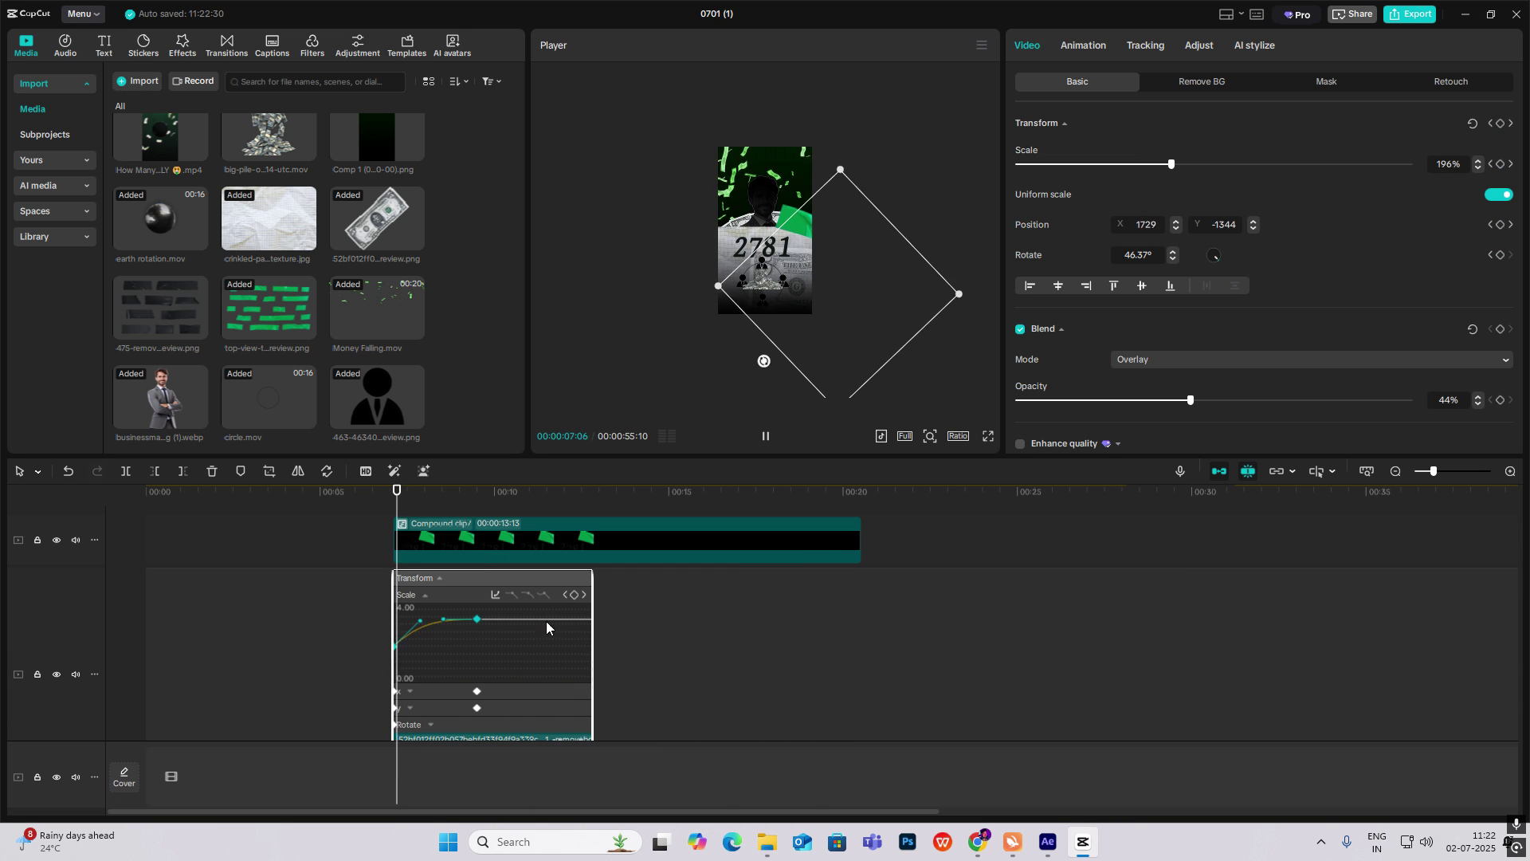
# Apply preset curves to the remaining transform keyframes of the enlarged layers, including the crinkled paper's X position.
pyautogui.doubleClick(441, 637)
pyautogui.click(495, 567)
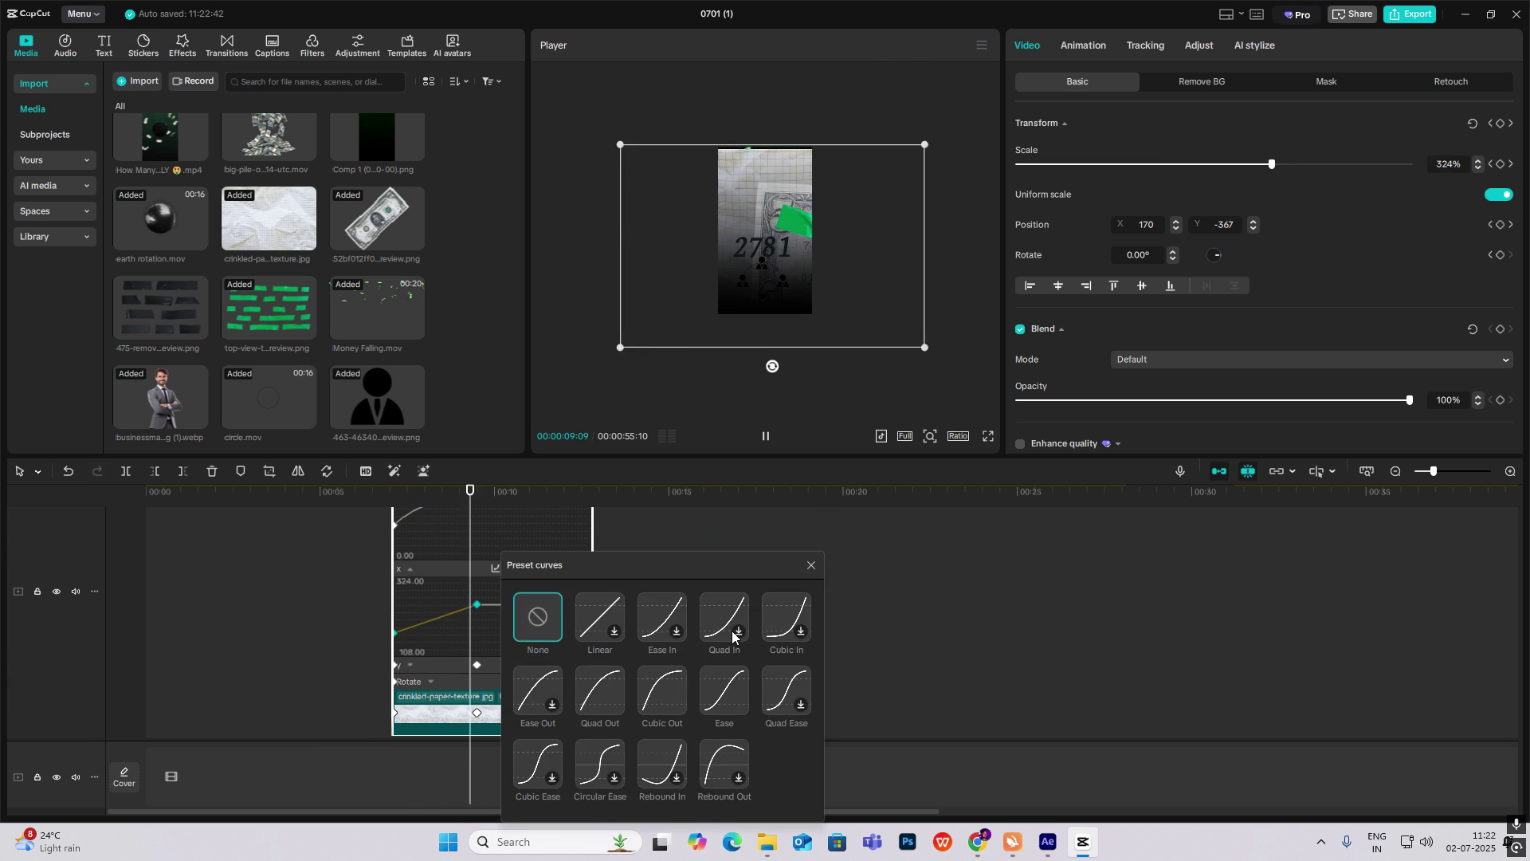
pyautogui.click(734, 639)
pyautogui.doubleClick(471, 632)
pyautogui.click(495, 568)
pyautogui.click(729, 629)
pyautogui.click(495, 575)
pyautogui.click(709, 612)
pyautogui.click(700, 607)
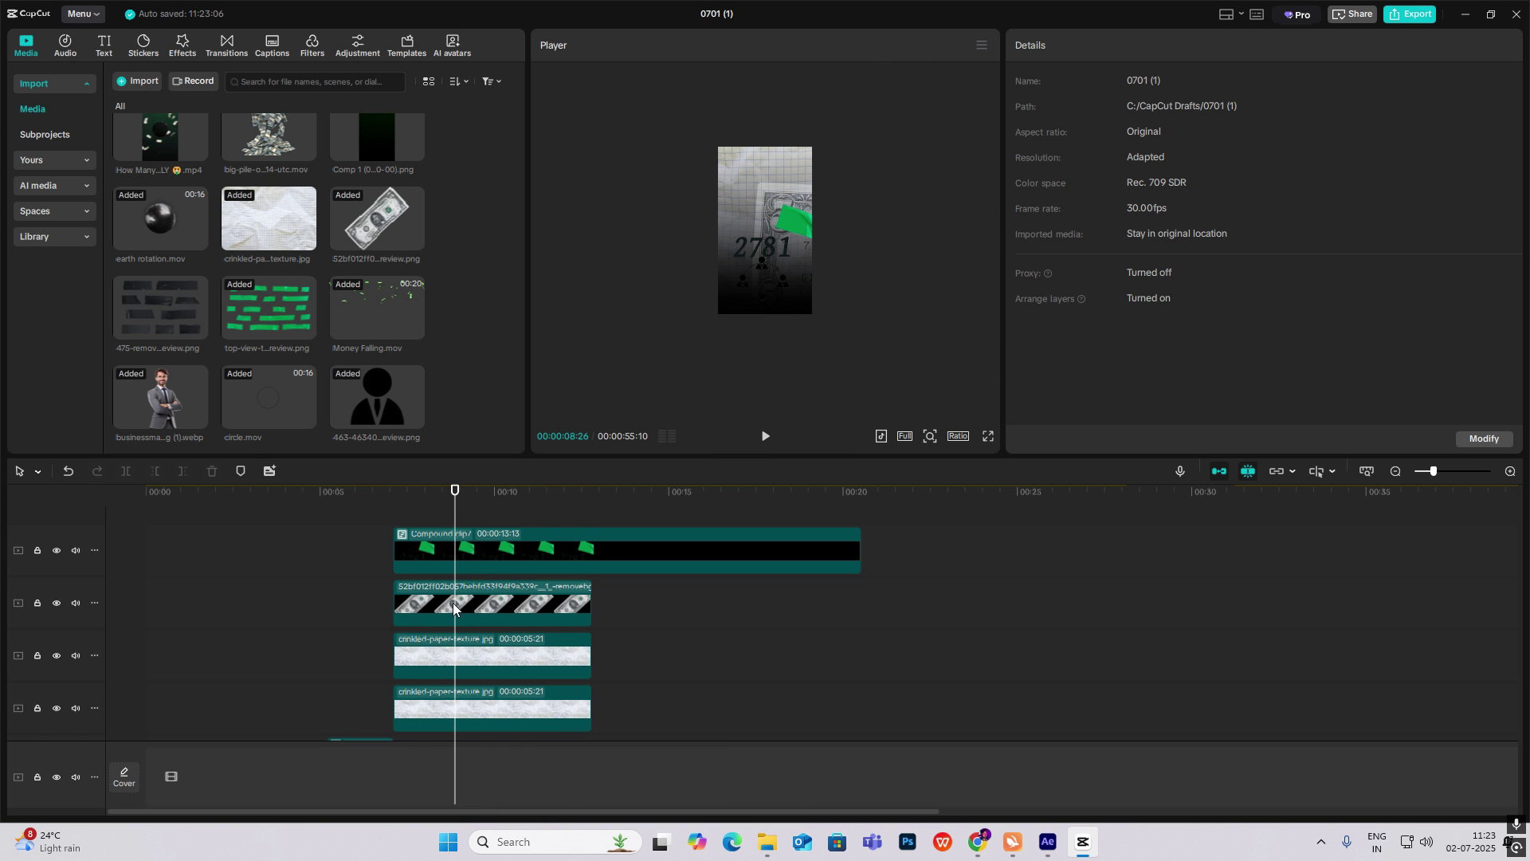
pyautogui.scroll(1, 452, 605)
pyautogui.click(468, 578)
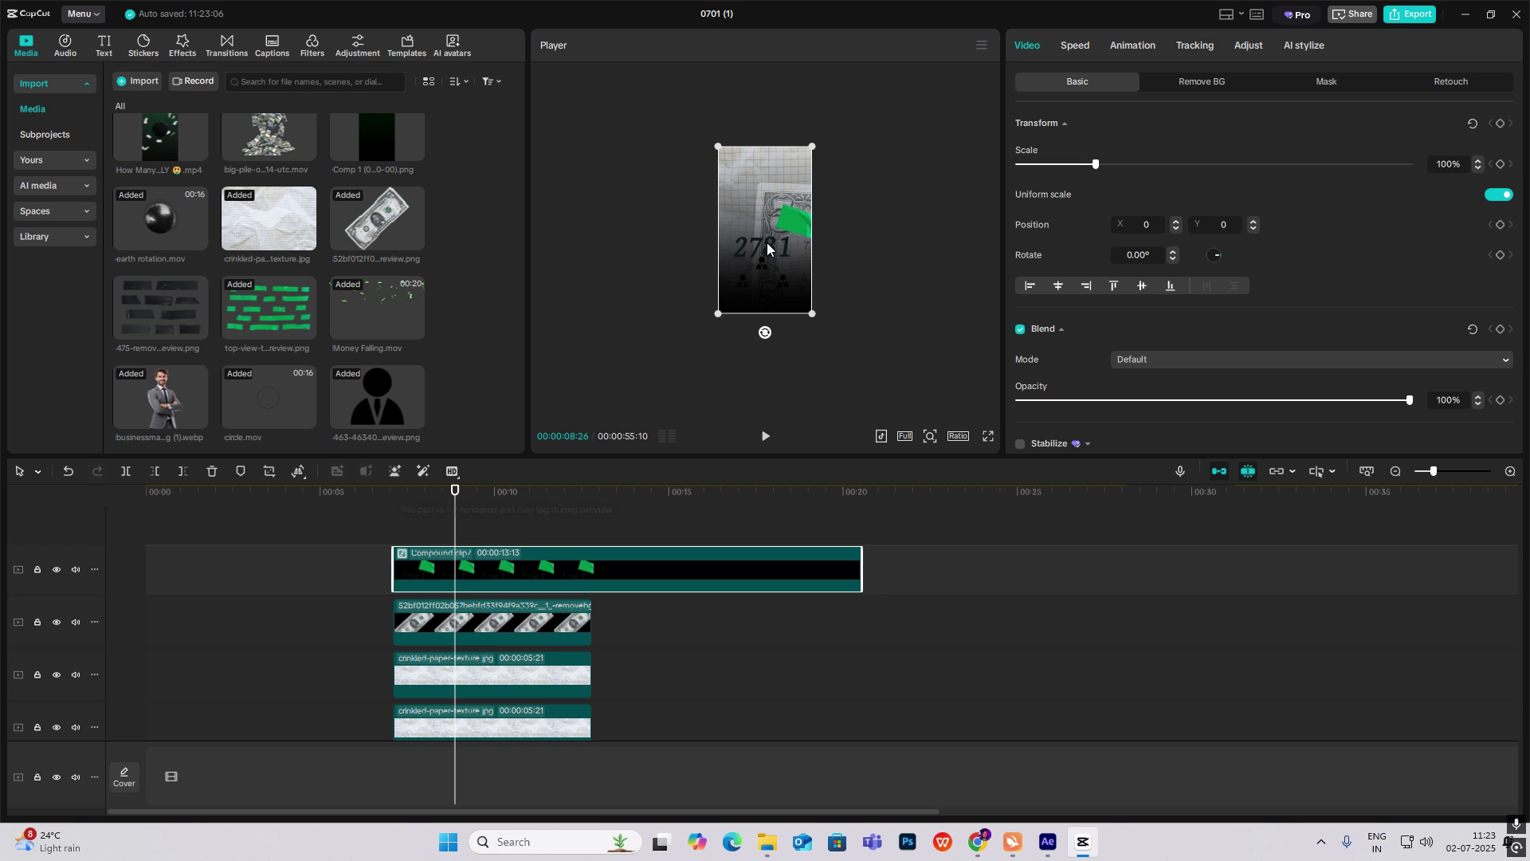
pyautogui.moveTo(773, 255); pyautogui.dragTo(803, 231)
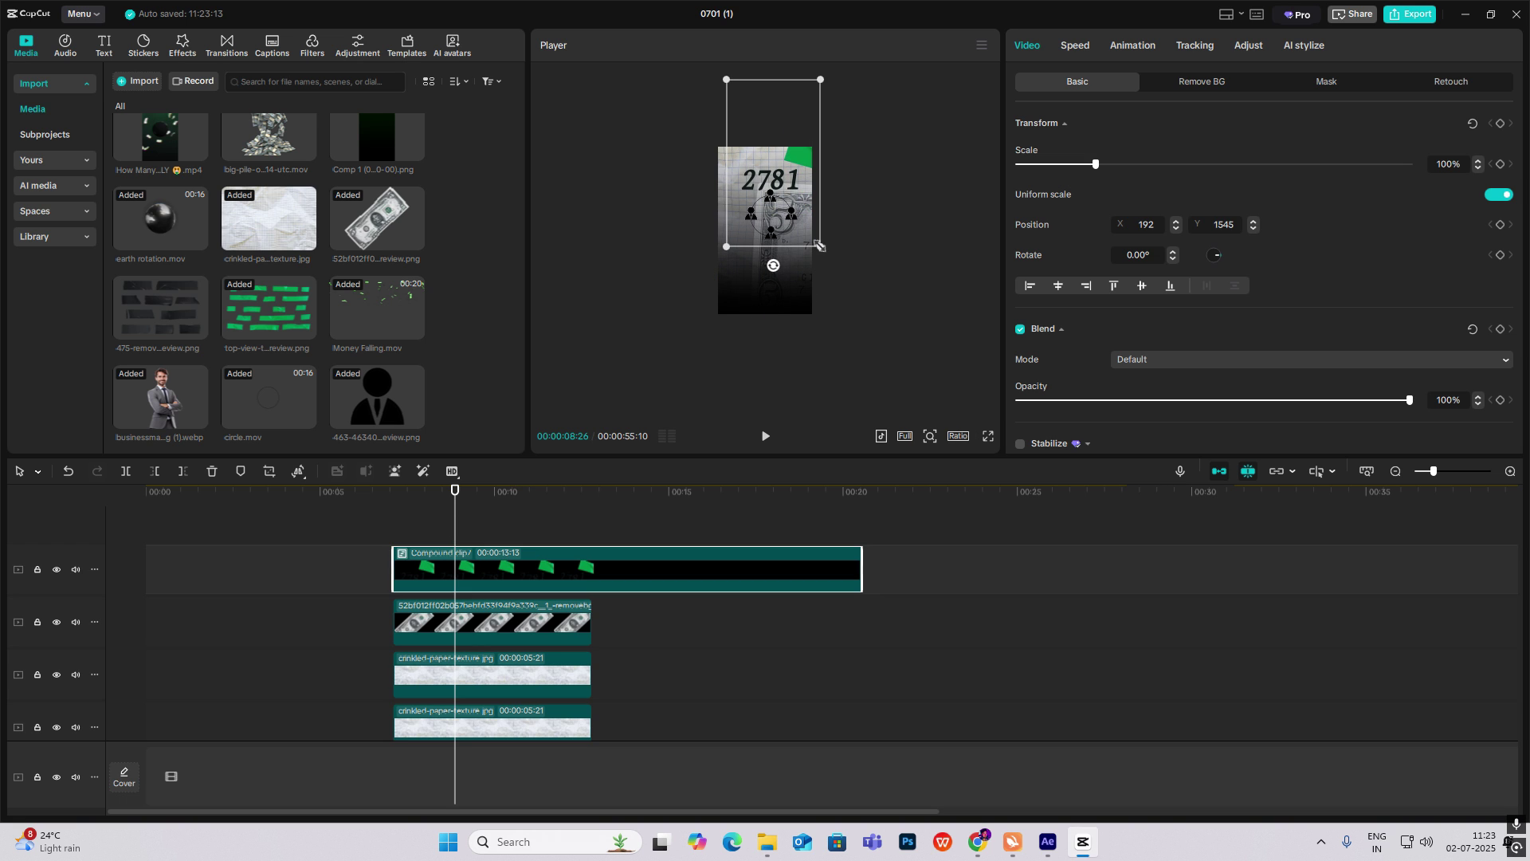
pyautogui.hotkey('ctrl', 'z')
# Add a starting transform keyframe to the grouped compound clip at 00:00:07:03.
pyautogui.click(393, 526)
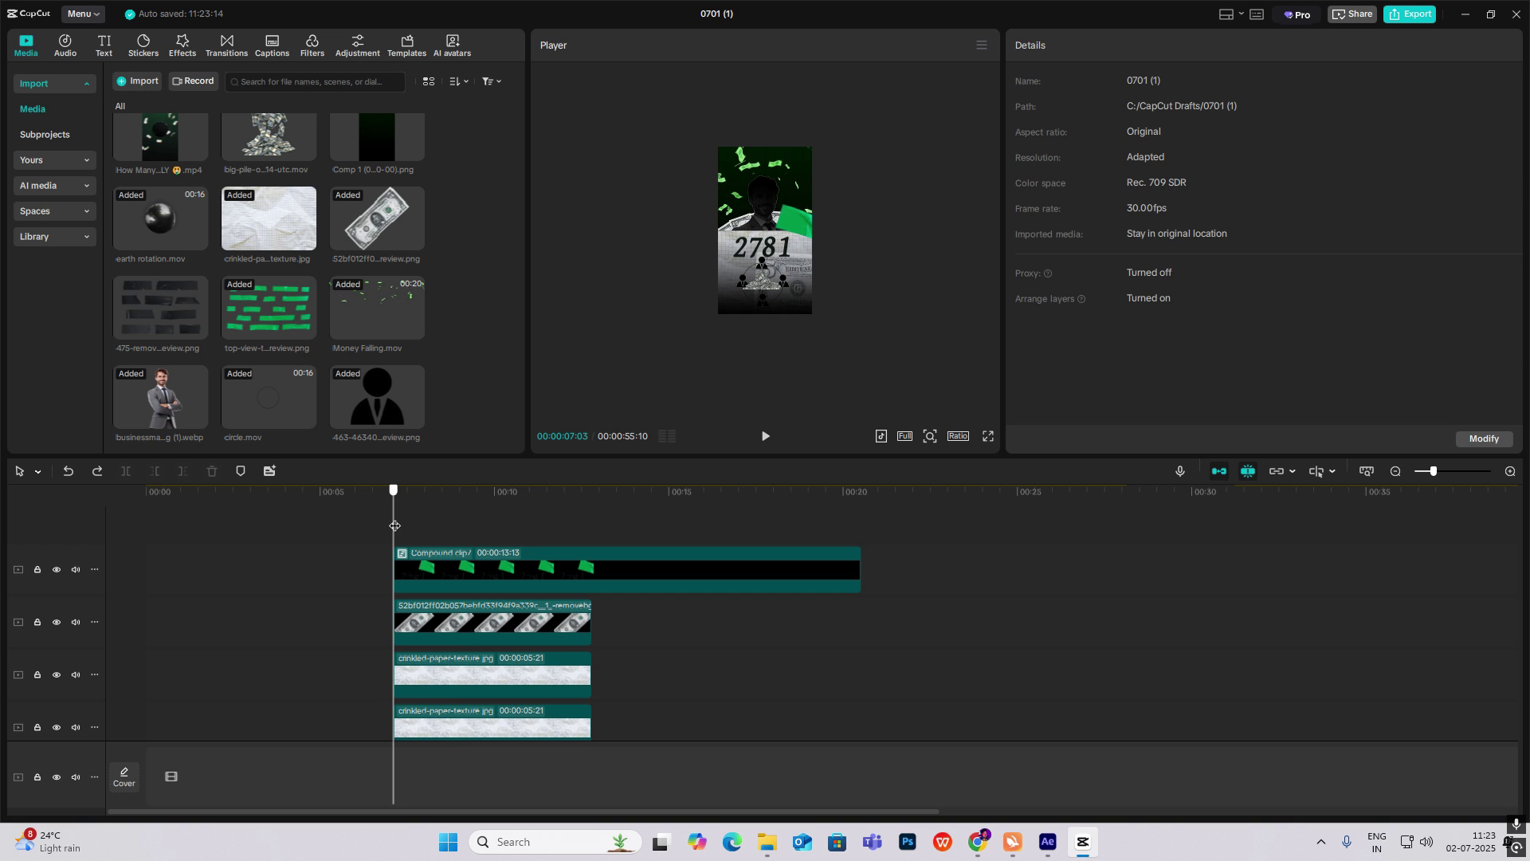
pyautogui.click(444, 576)
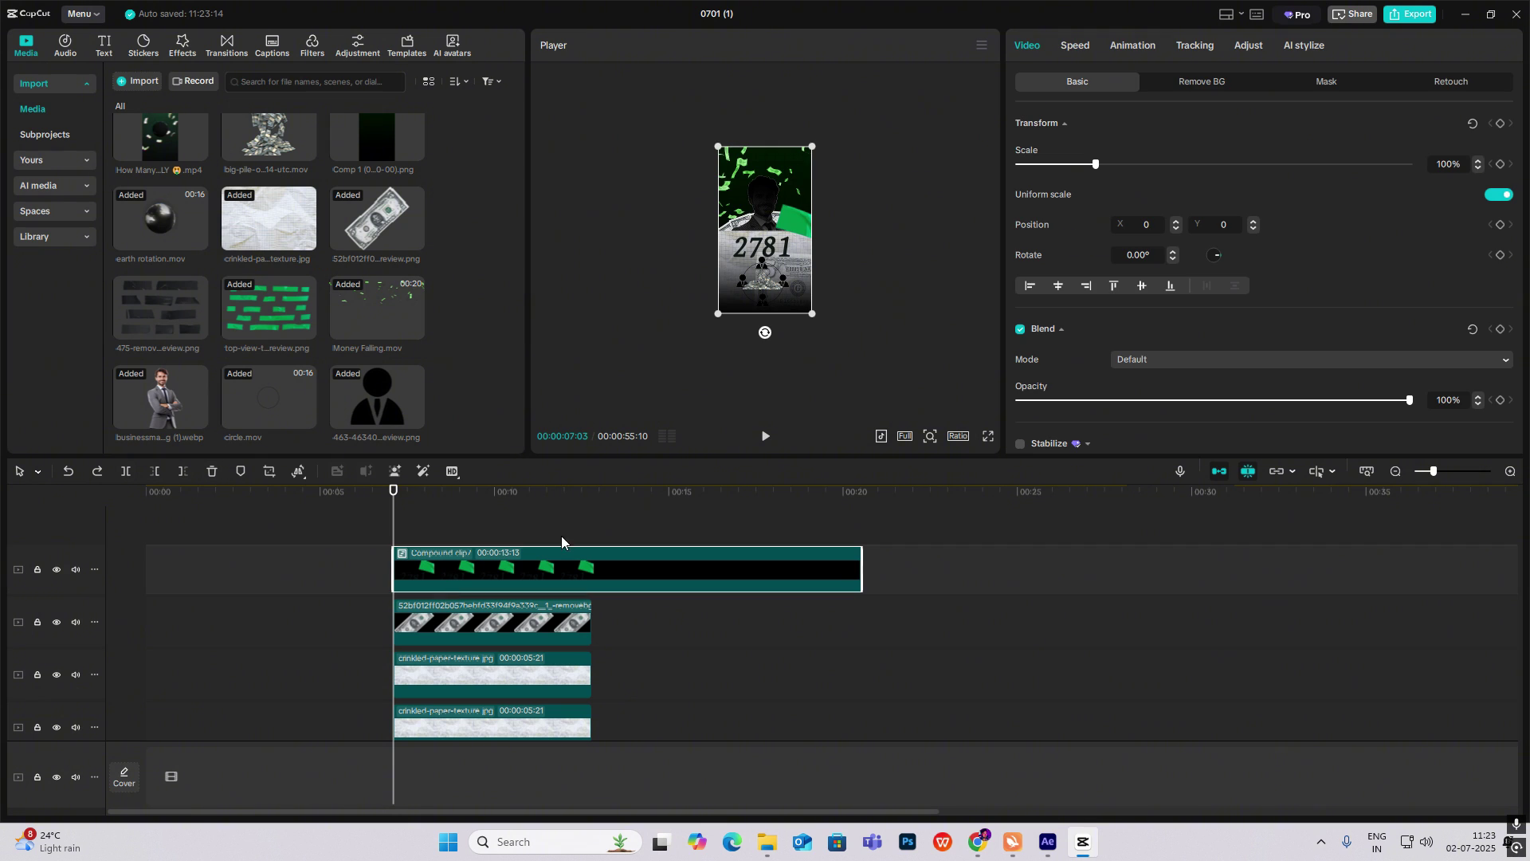
pyautogui.click(1502, 125)
# At 00:00:08:18, level with the bill's second keyframe, set the compound clip to 117% scale at X 183, Y 1765.
pyautogui.moveTo(420, 519); pyautogui.dragTo(458, 532)
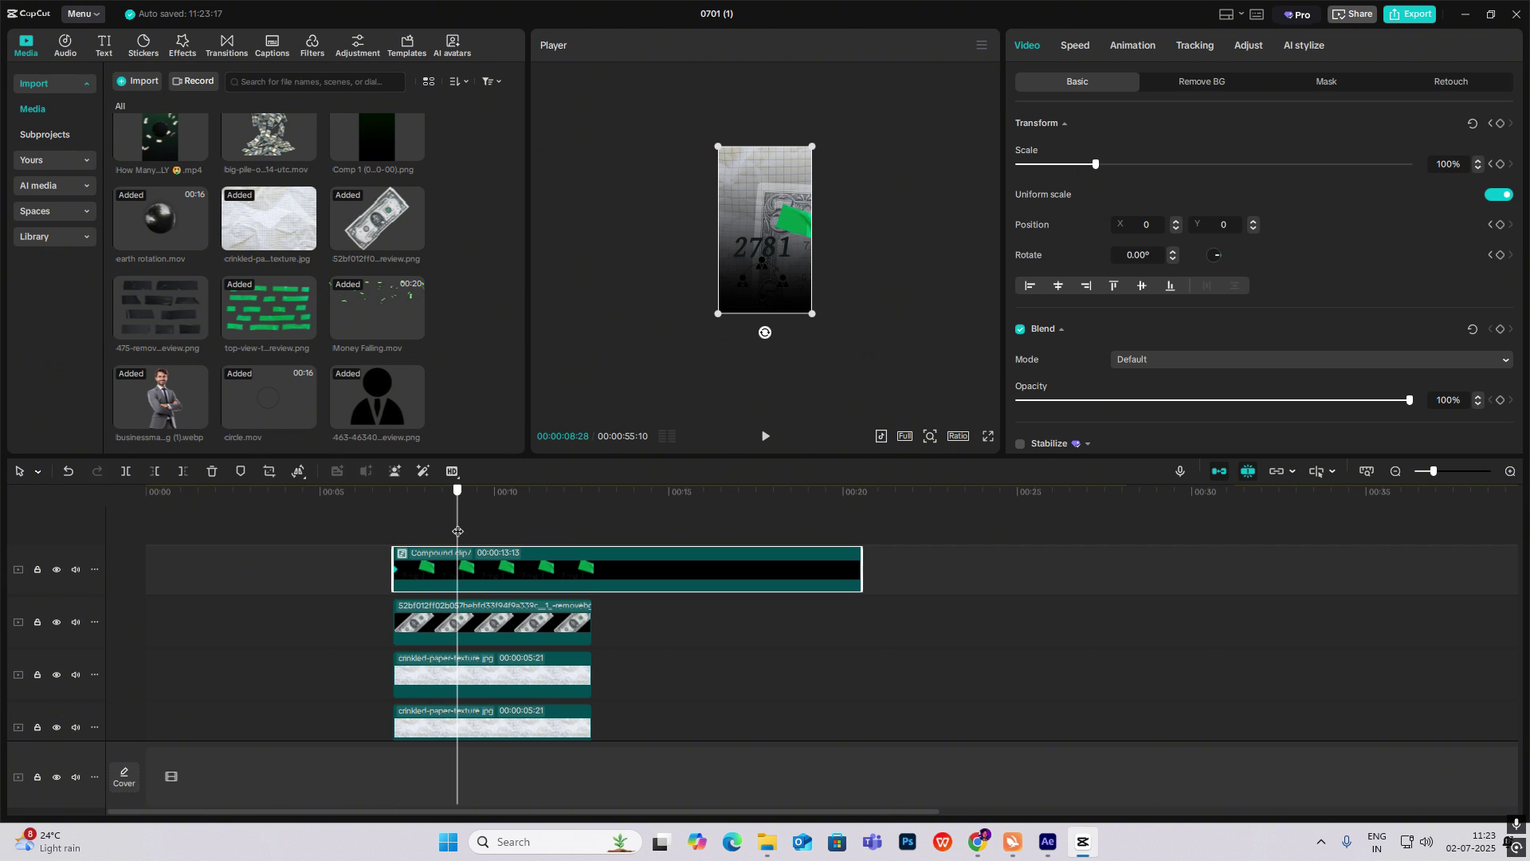
pyautogui.click(492, 620)
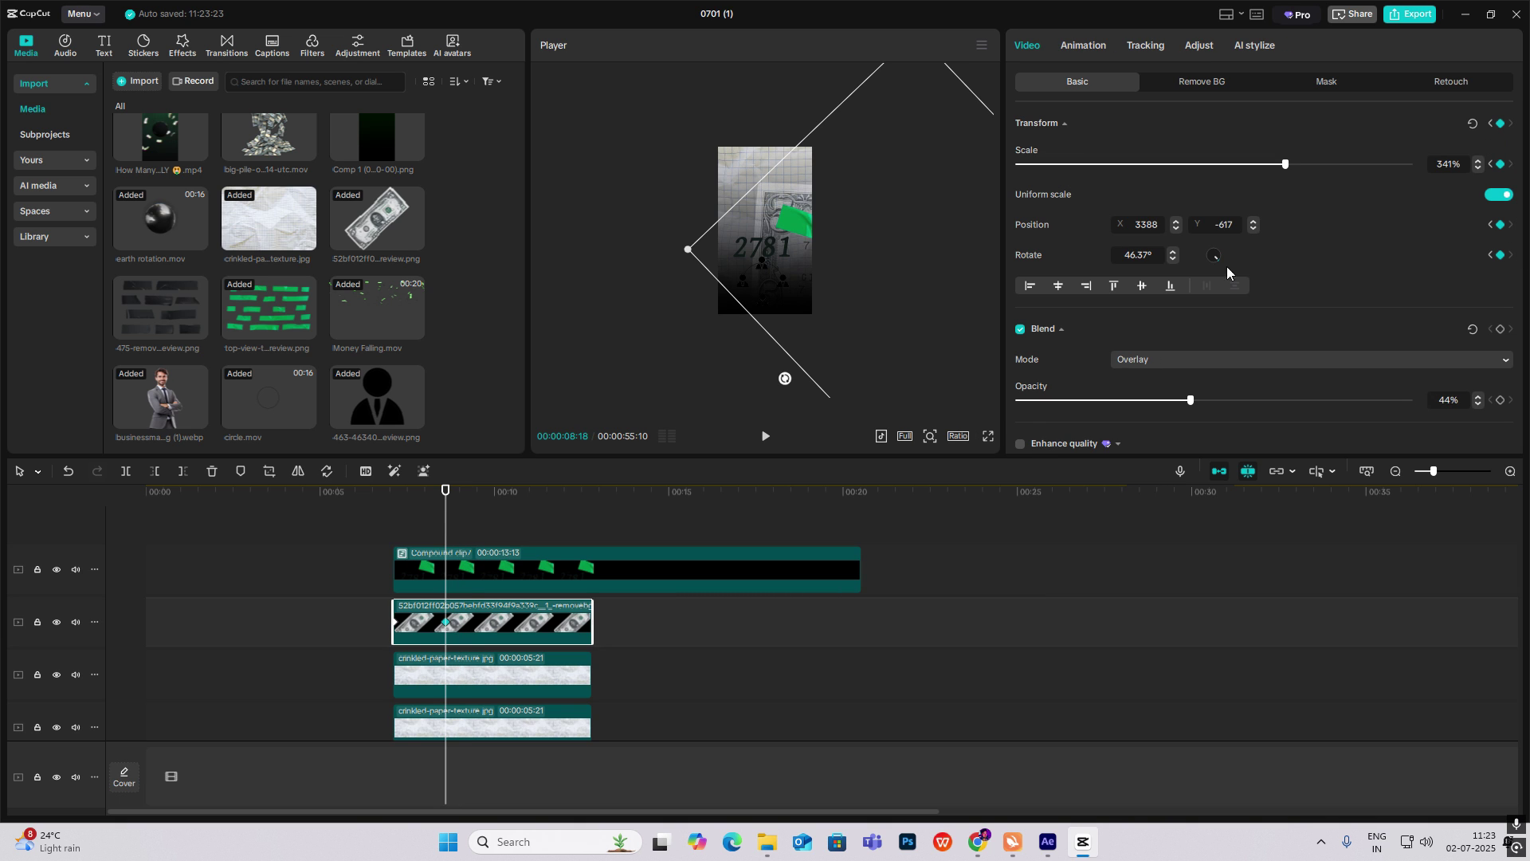
pyautogui.click(467, 571)
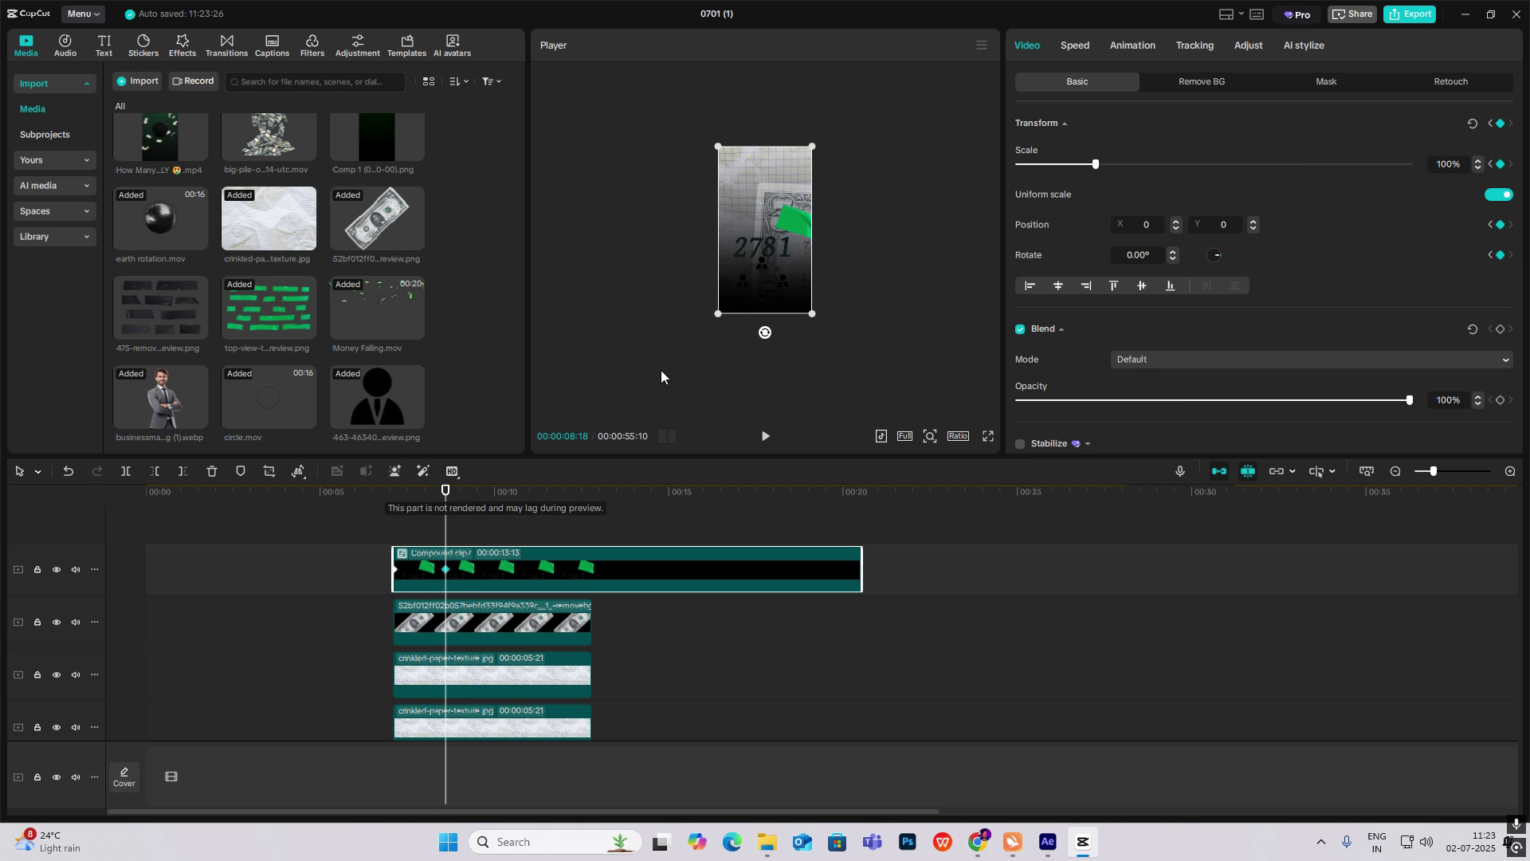
pyautogui.moveTo(812, 313); pyautogui.dragTo(851, 350)
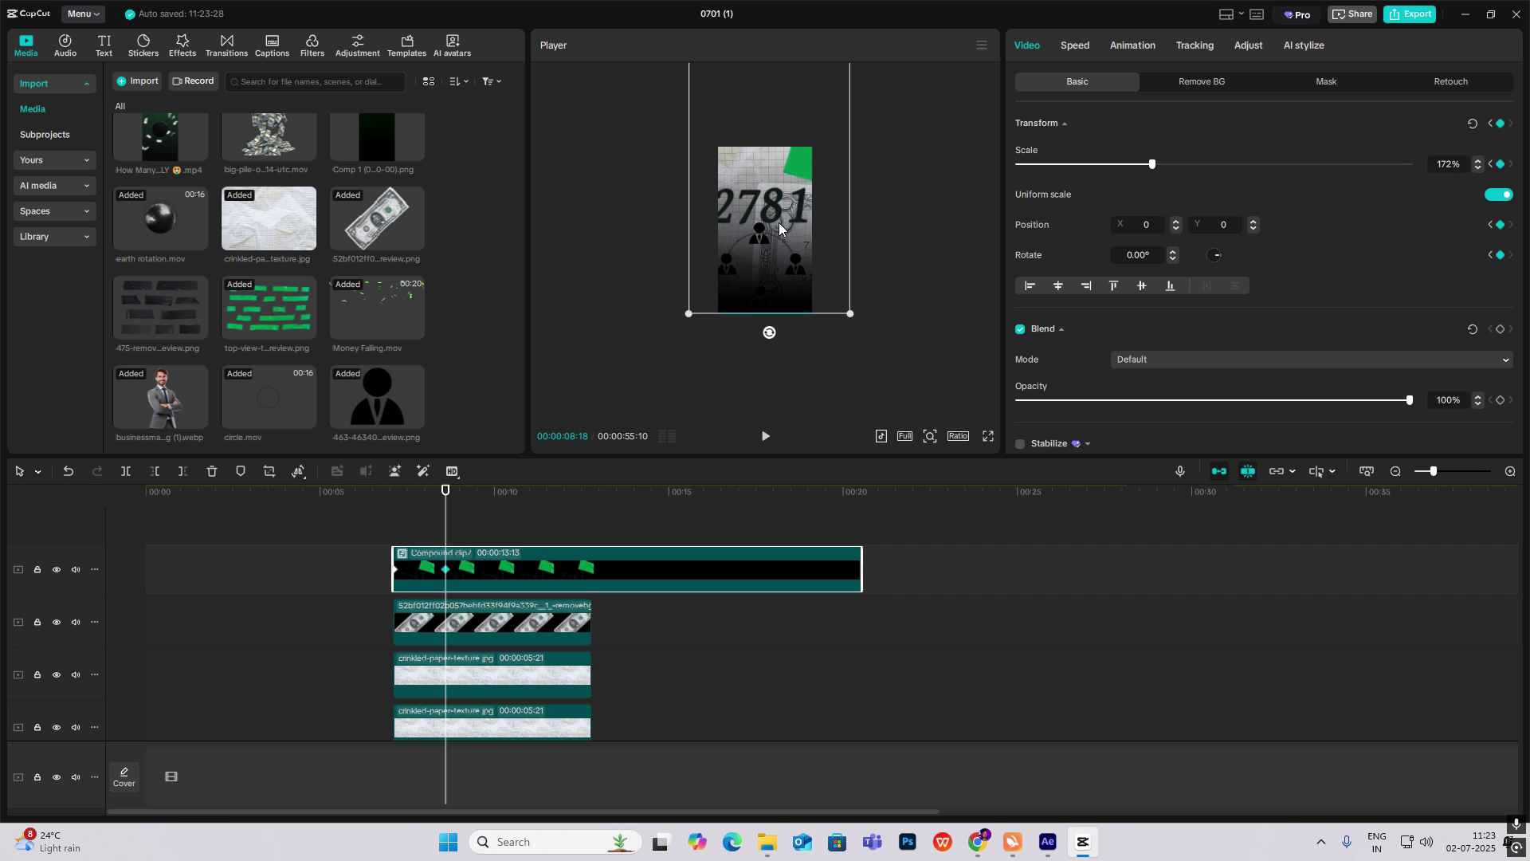
pyautogui.moveTo(779, 223)
pyautogui.mouseDown()
pyautogui.moveTo(777, 209)
pyautogui.moveTo(789, 216)
pyautogui.mouseUp()
pyautogui.scroll(-5, 778, 209)
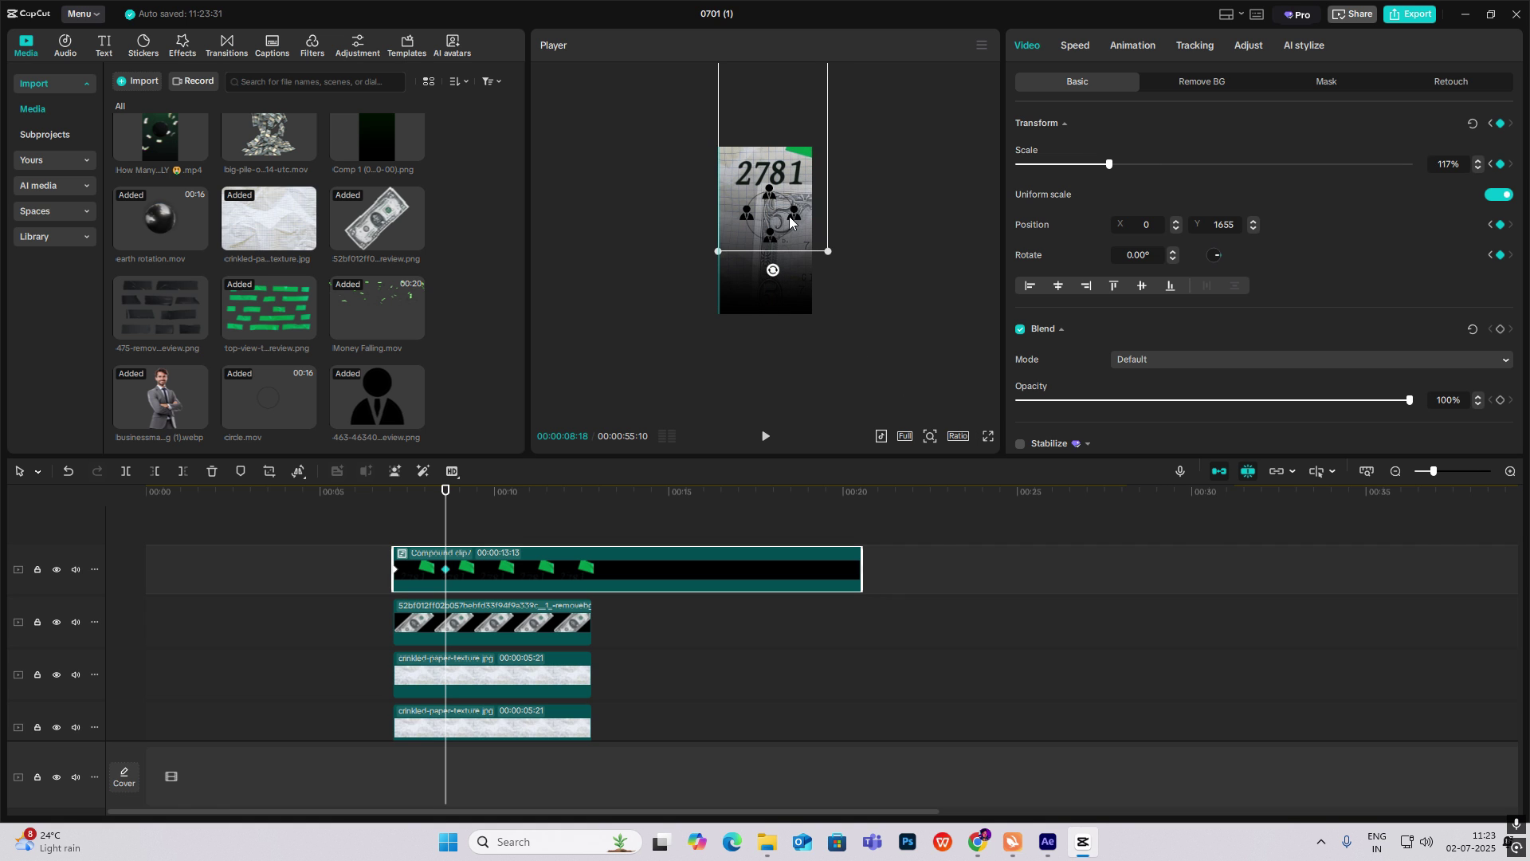
pyautogui.click(870, 235)
# Show the grouped compound clip's keyframe graphs and apply a preset curve to its scale keyframes.
pyautogui.click(476, 577)
pyautogui.hotkey('alt', 'k')
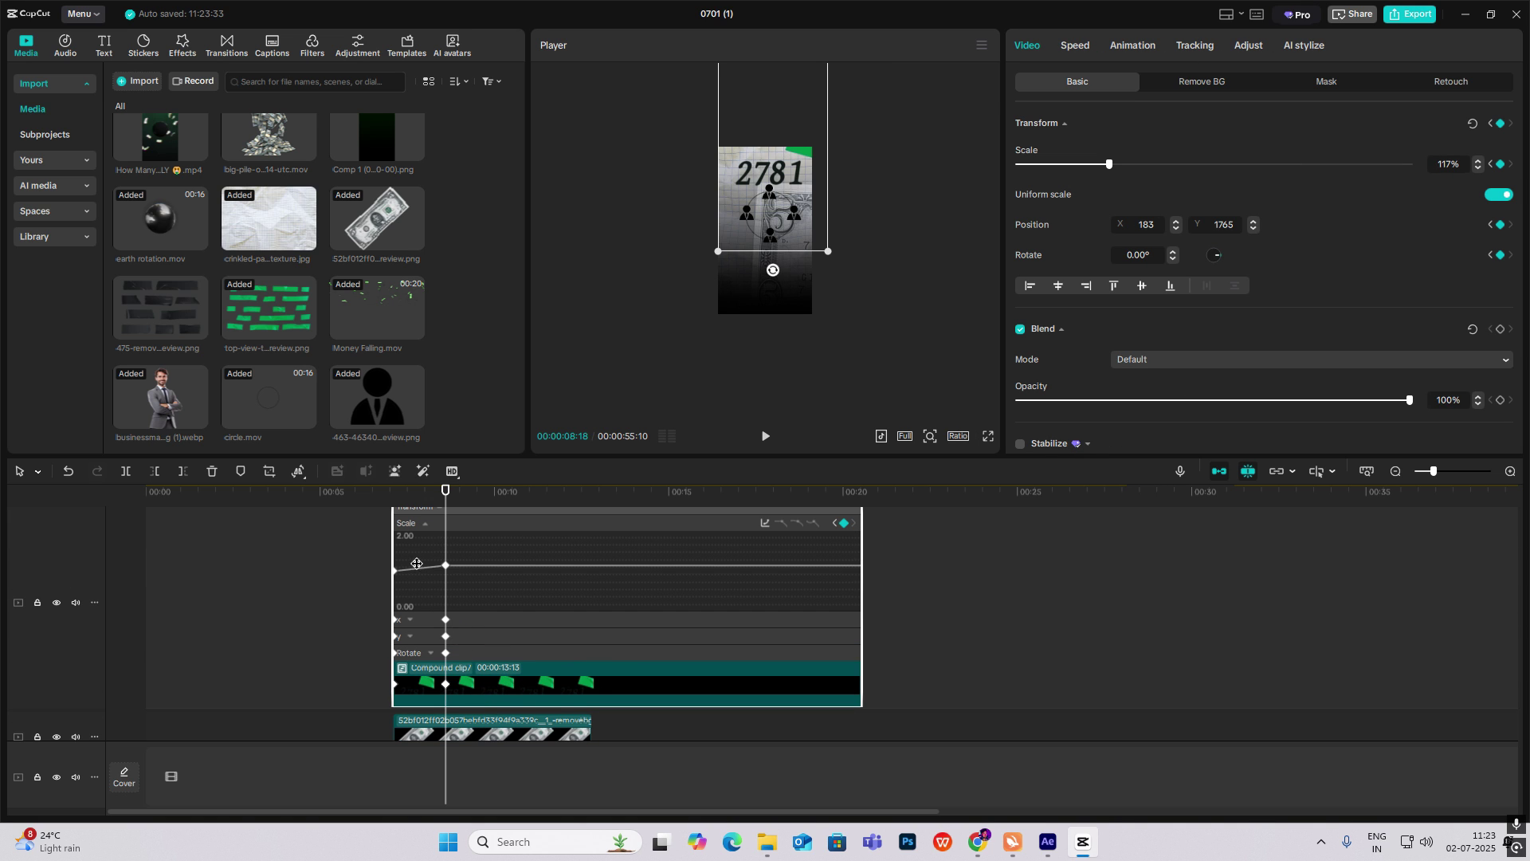
pyautogui.click(764, 523)
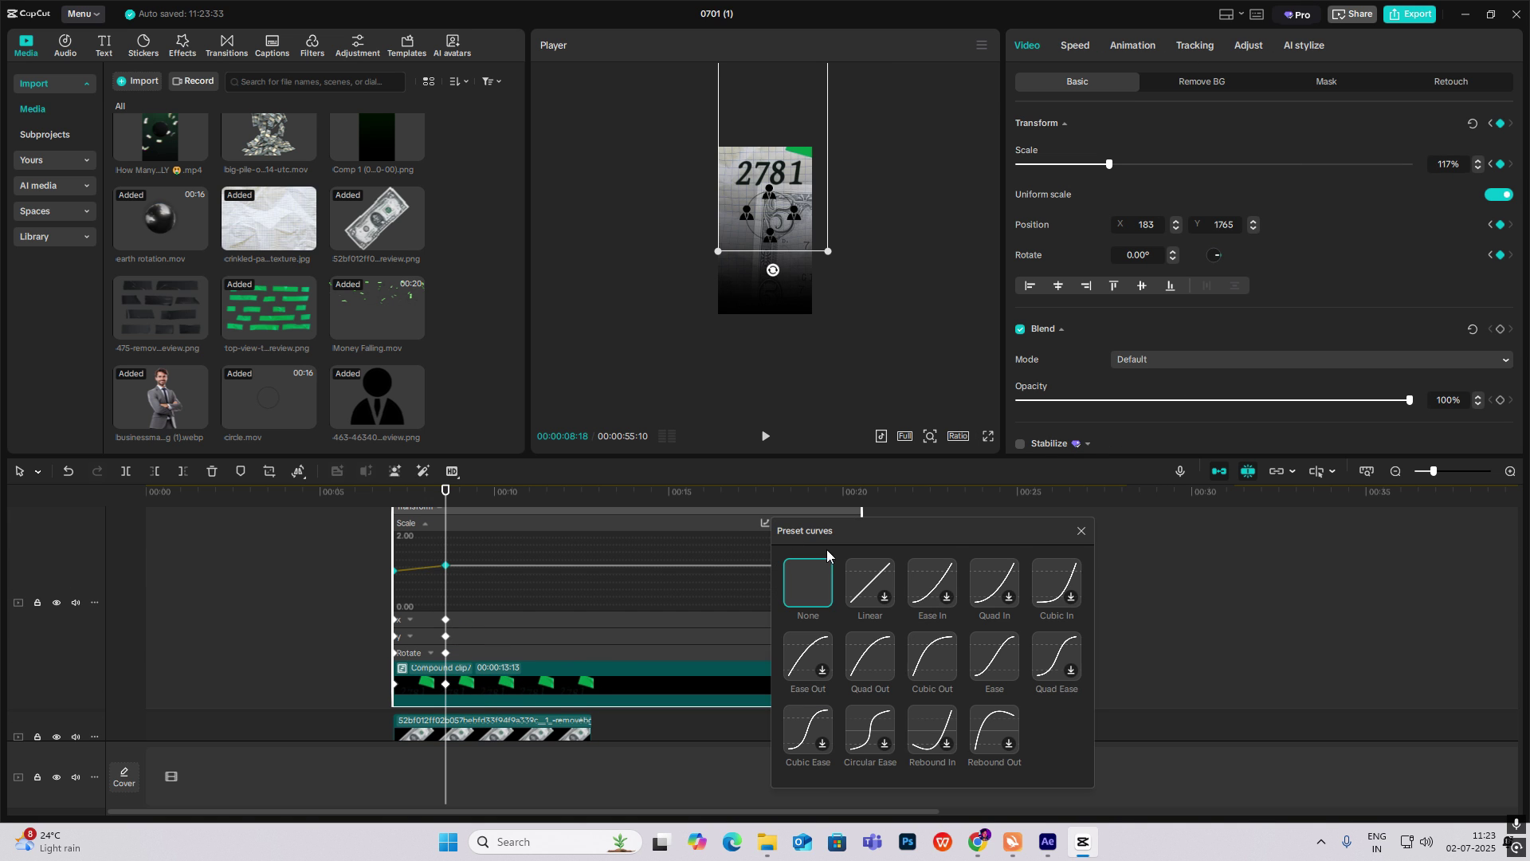
pyautogui.click(1081, 531)
pyautogui.click(419, 590)
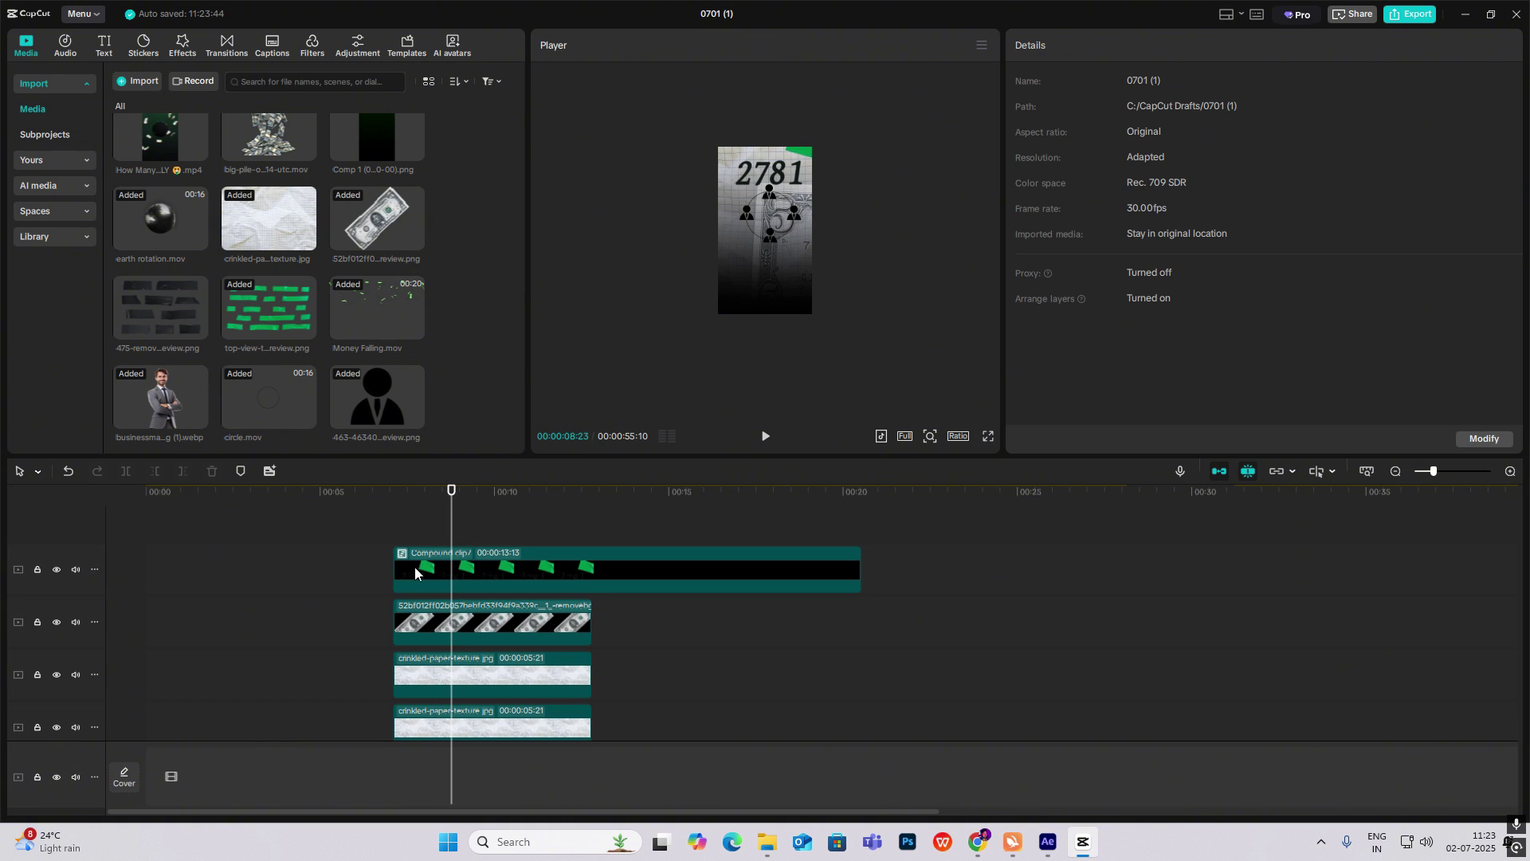
# Play the reel from the start to check the opening, and zoom the player preview back in.
pyautogui.click(327, 568)
pyautogui.scroll(-3, 338, 567)
pyautogui.click(239, 585)
pyautogui.moveTo(239, 583); pyautogui.dragTo(102, 624)
pyautogui.press('space')
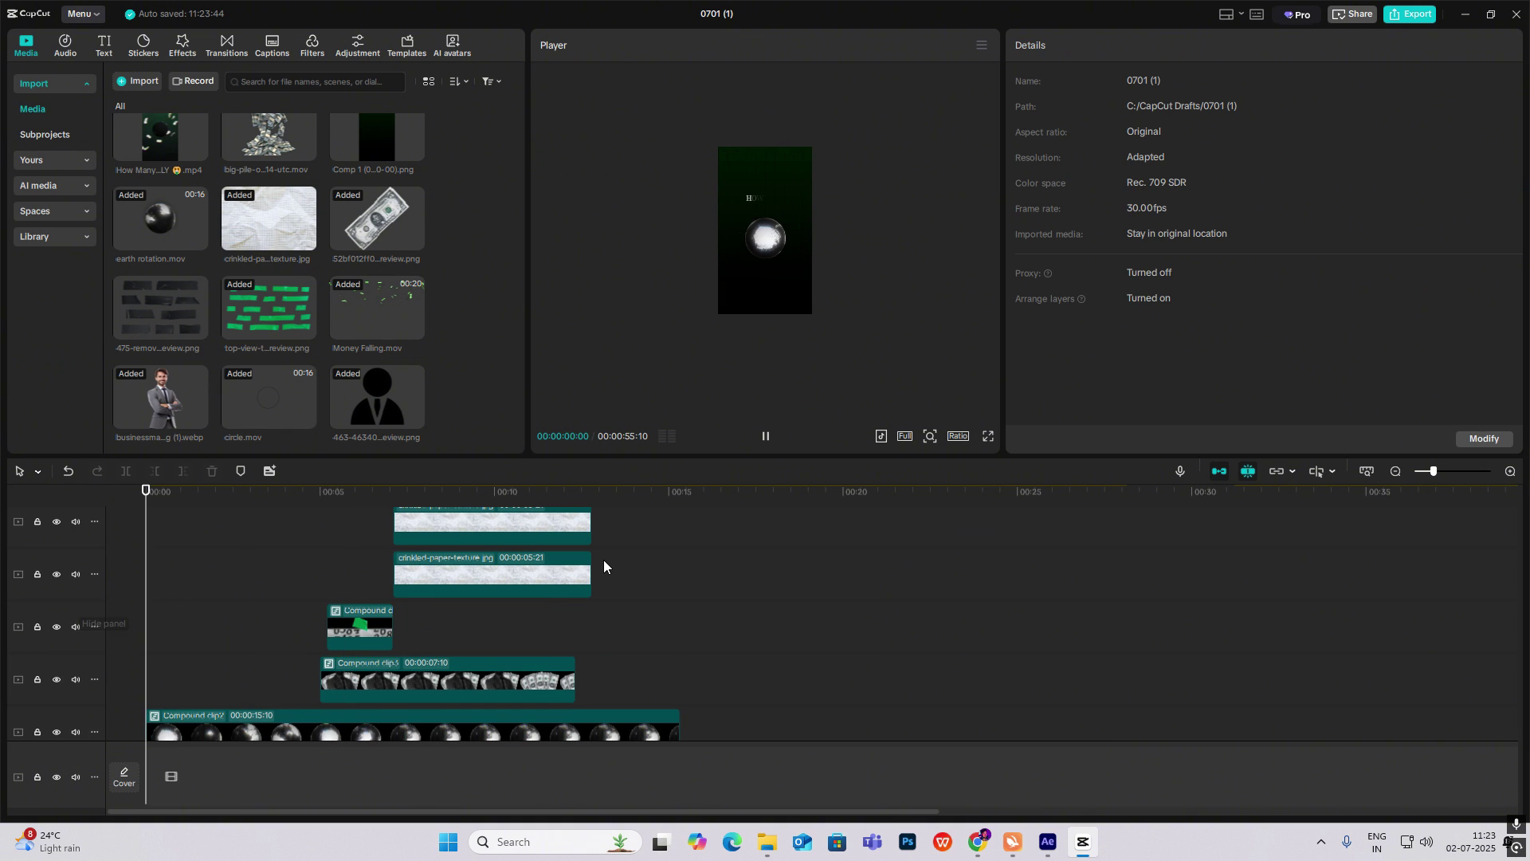
pyautogui.press('space')
pyautogui.click(929, 437)
pyautogui.click(902, 462)
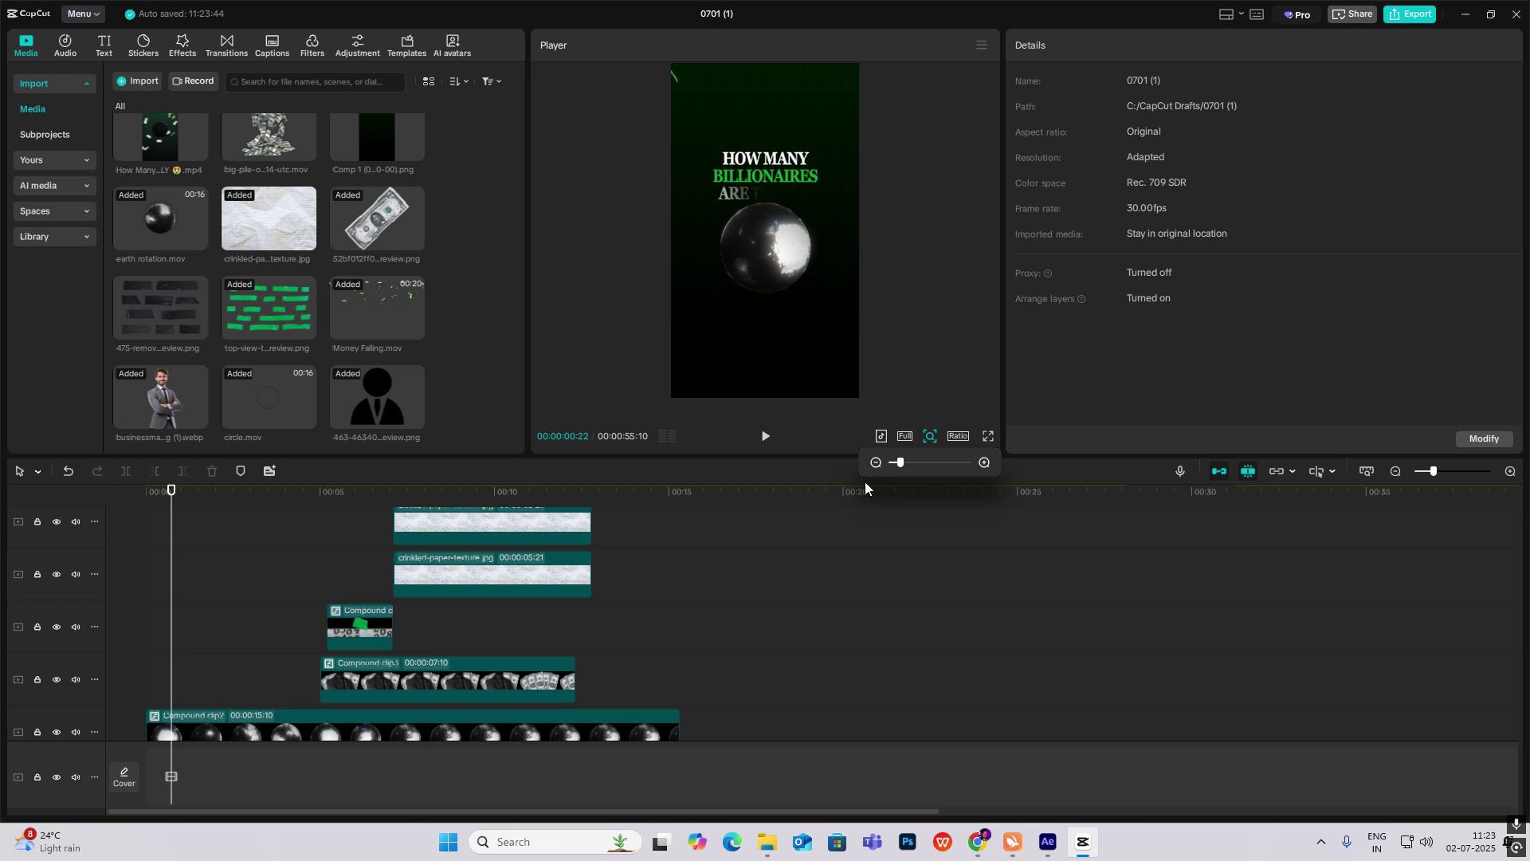
# Play the reel from the start through the second scene's upward move, stopping at about 00:00:08:24.
pyautogui.moveTo(224, 588); pyautogui.dragTo(123, 598)
pyautogui.press('space')
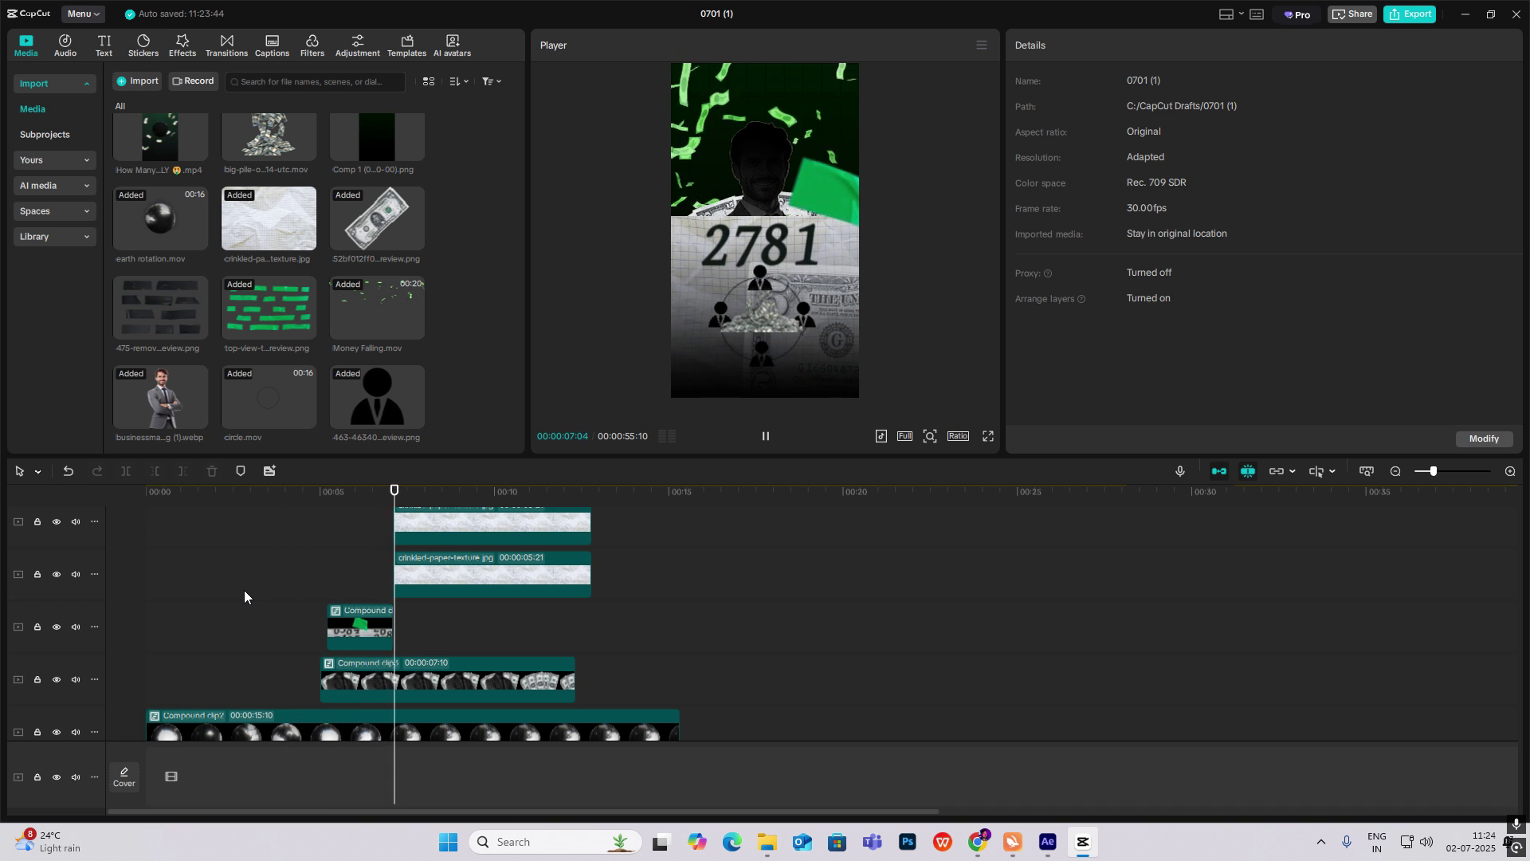
pyautogui.press('space')
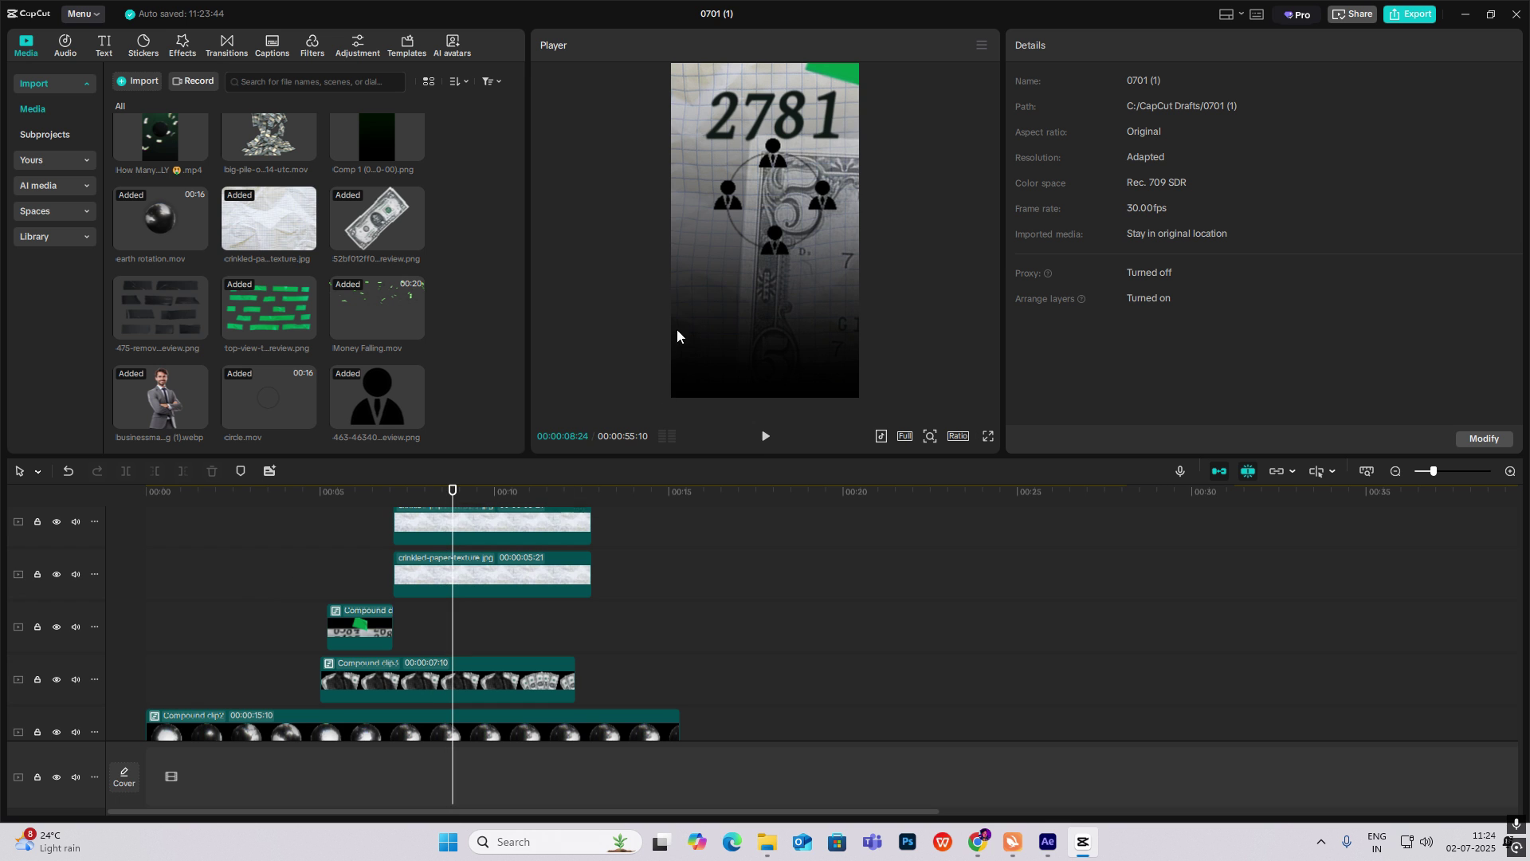
# Scrub the reference video to the shot where the black tape with the "$14.2 TRILLION DOLLARS" text appears.
pyautogui.click(1395, 471)
pyautogui.scroll(-3, 678, 683)
pyautogui.moveTo(463, 615); pyautogui.dragTo(517, 653)
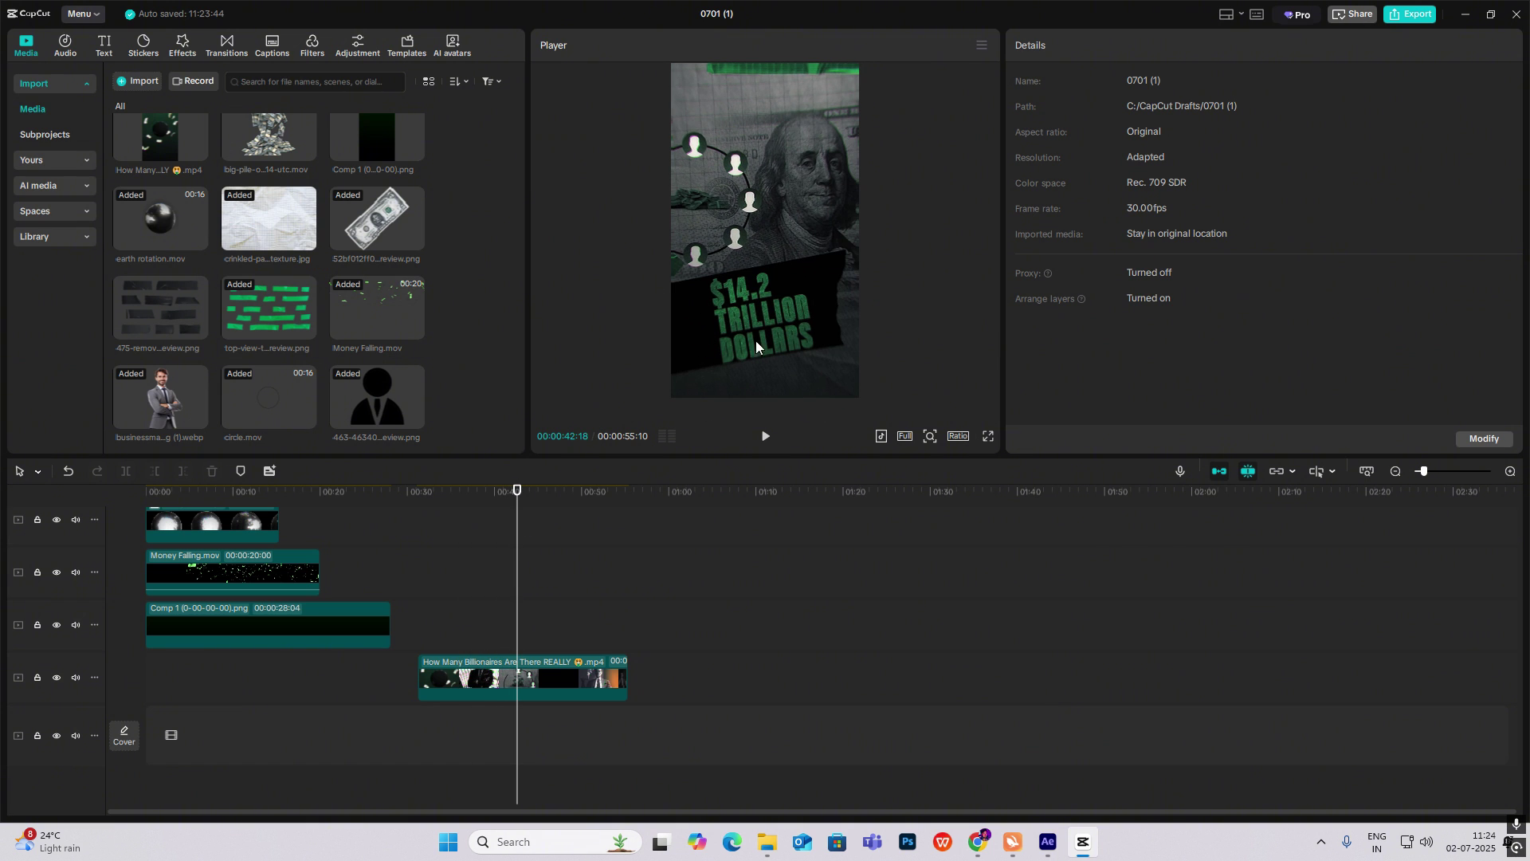
# Add the black tape image (475-removebg-preview.png) above the second scene's layers near 00:00:09 and lower it to X 0, Y -421.
pyautogui.moveTo(412, 567); pyautogui.dragTo(229, 551)
pyautogui.scroll(5, 229, 552)
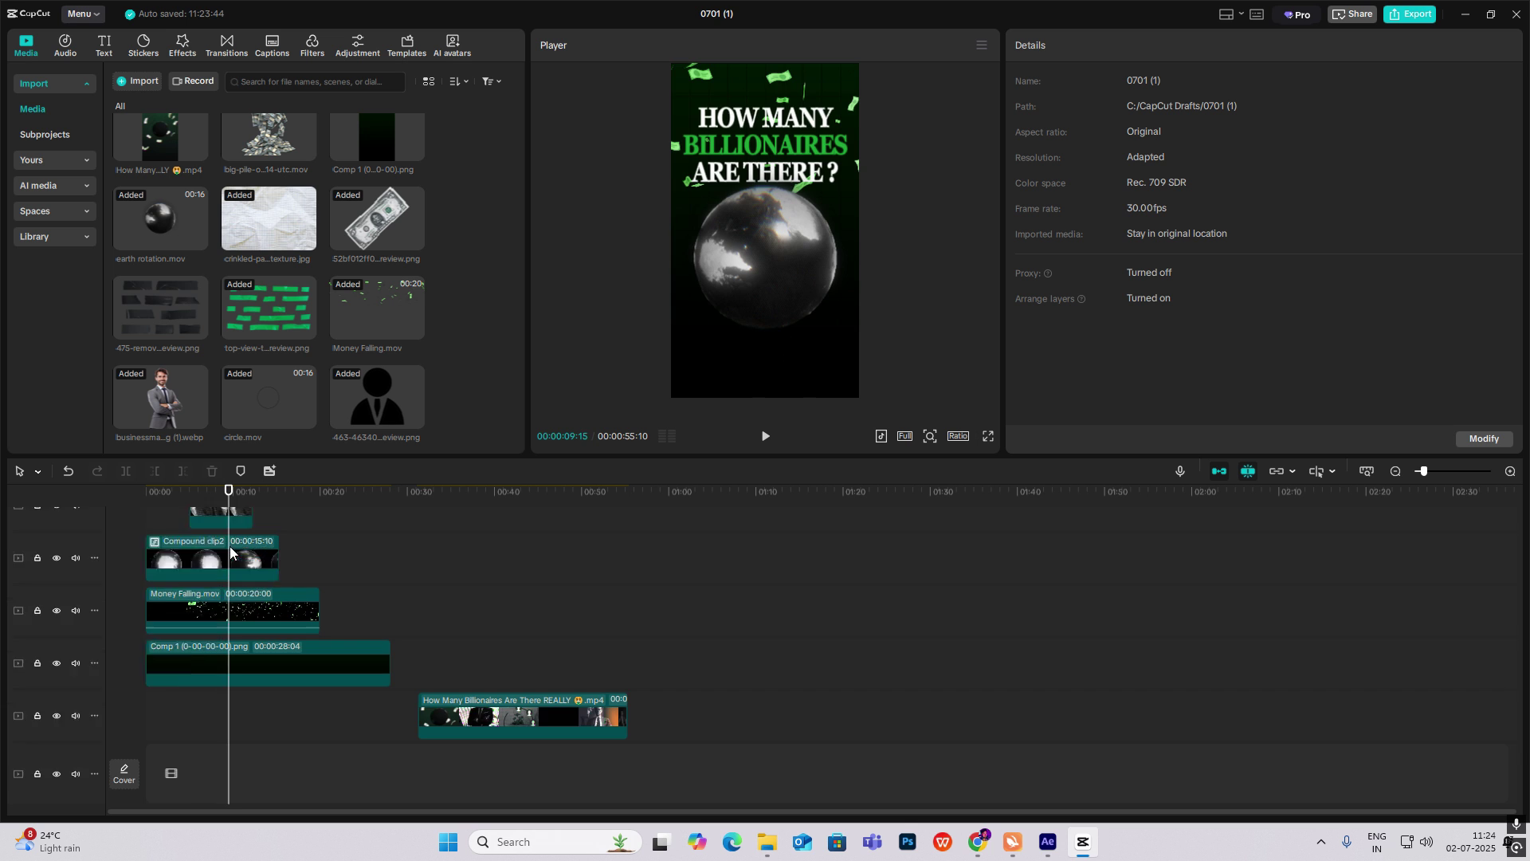
pyautogui.scroll(2, 229, 554)
pyautogui.scroll(1, 201, 414)
pyautogui.moveTo(170, 325); pyautogui.dragTo(224, 528)
pyautogui.moveTo(805, 299); pyautogui.dragTo(786, 307)
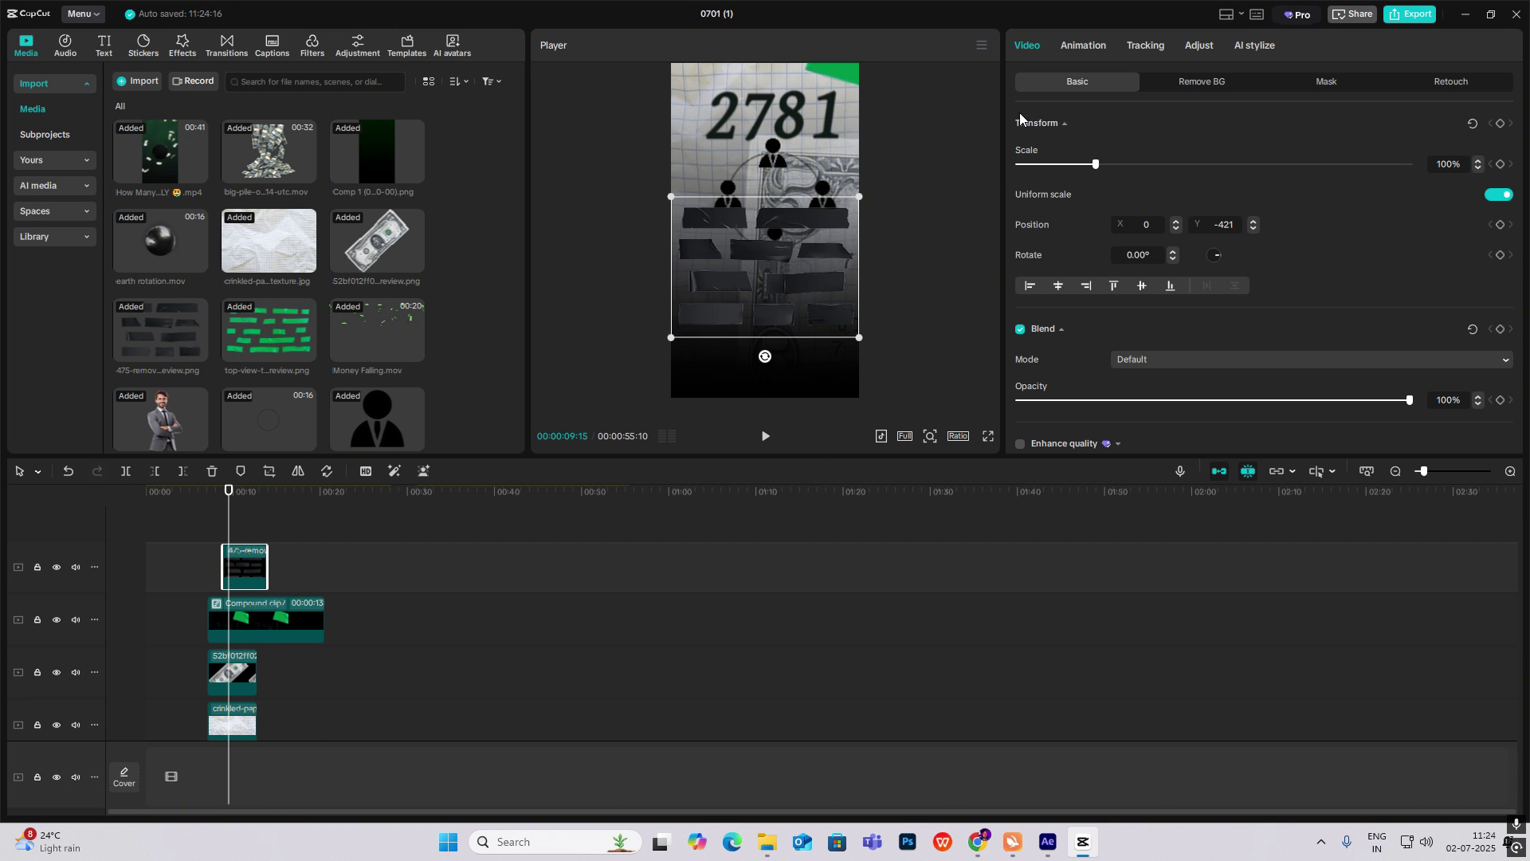
# Mask one tape strip with a 219 × 226 rectangle at X -158, Y 216, and transform the clip to 294%, X 2728, Y -1289, rotation -32.34°.
pyautogui.click(1322, 89)
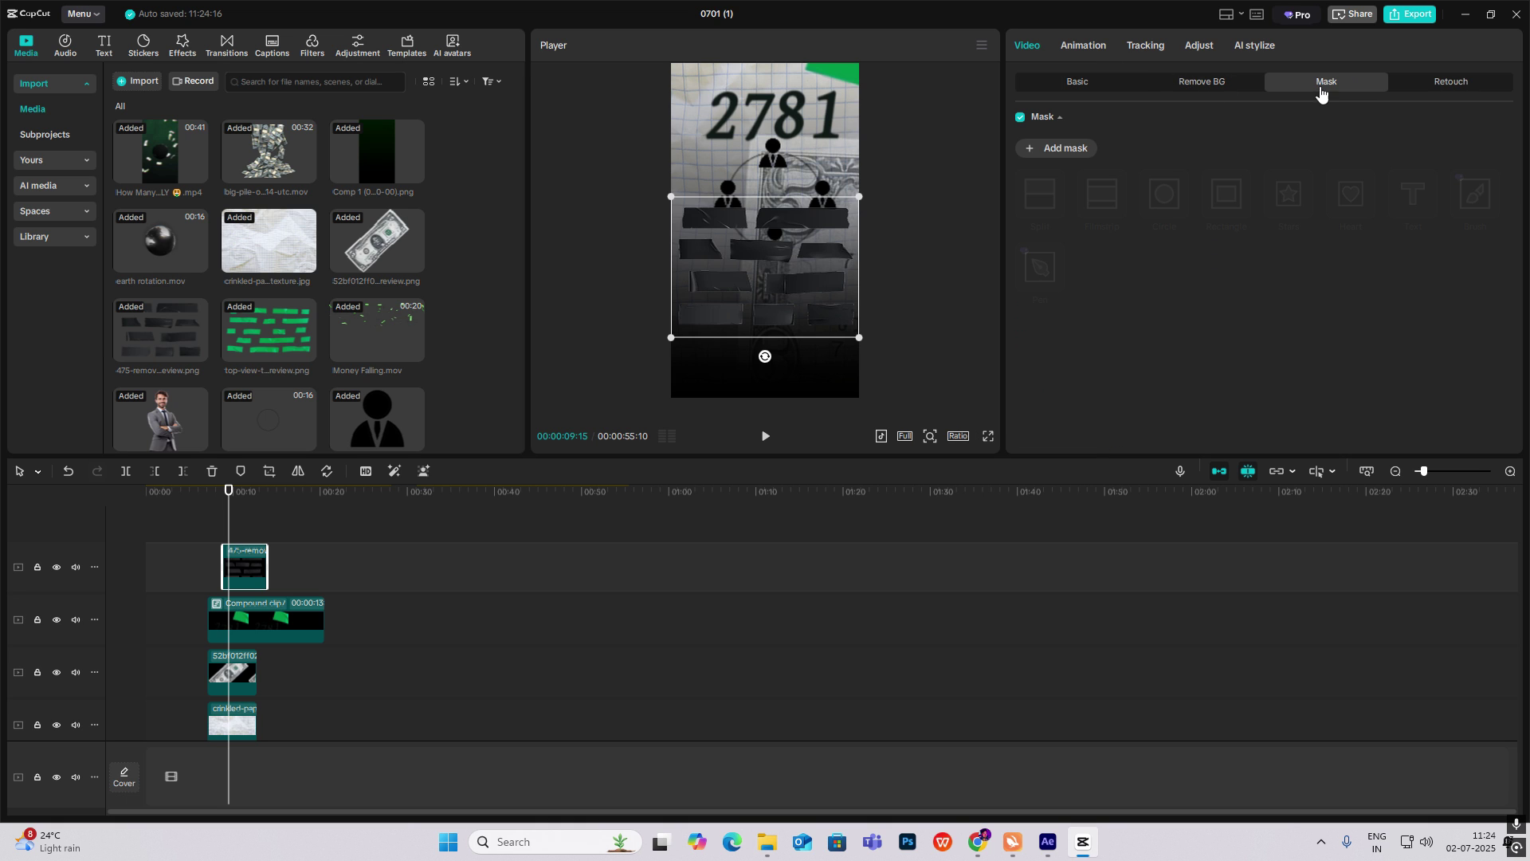
pyautogui.click(1077, 153)
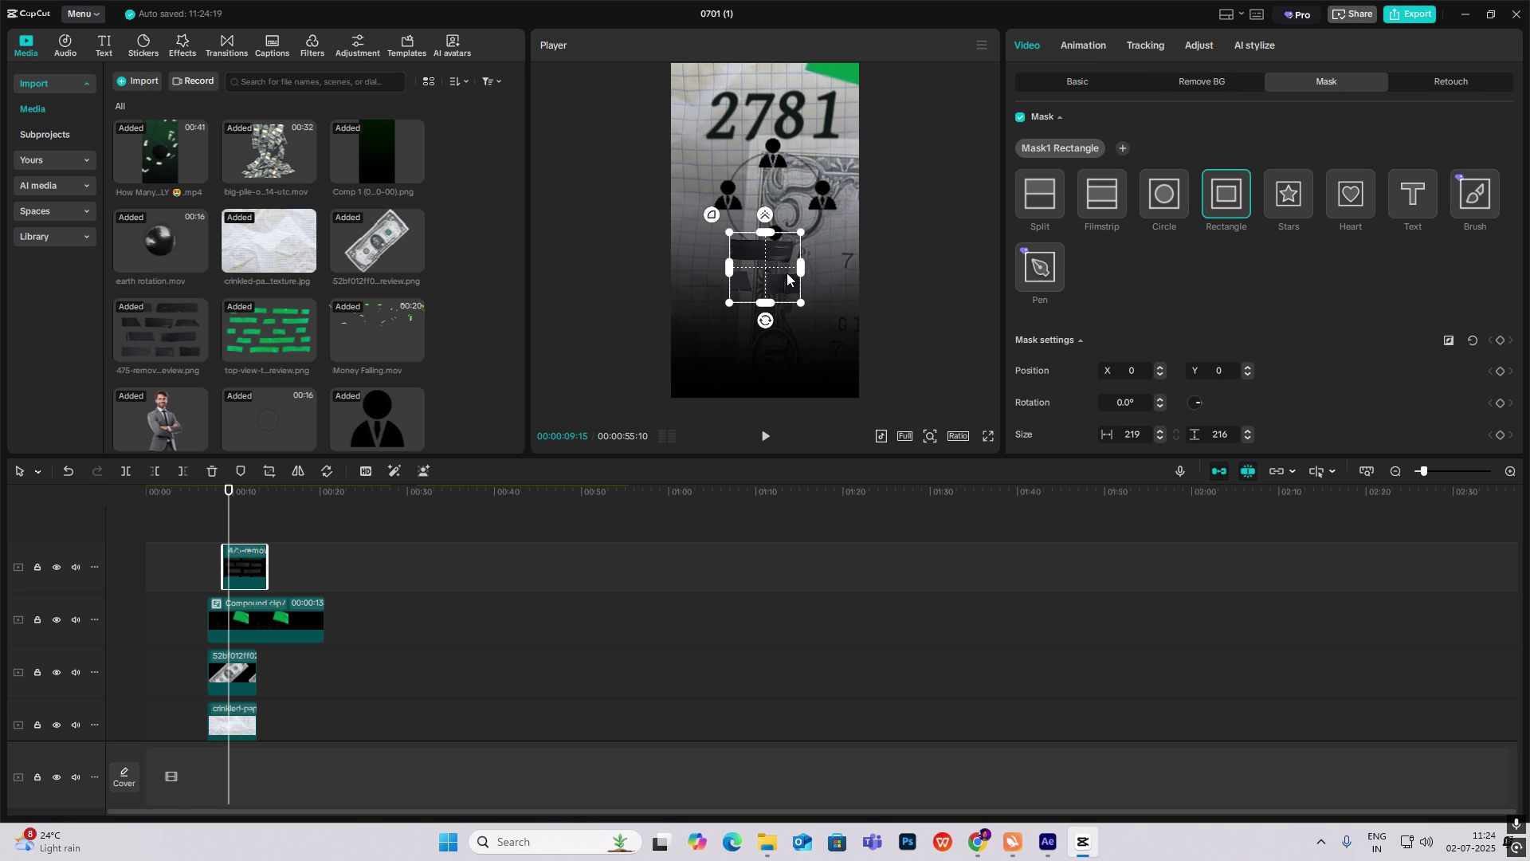
pyautogui.moveTo(788, 278); pyautogui.dragTo(711, 164)
pyautogui.moveTo(712, 260); pyautogui.dragTo(799, 281)
pyautogui.click(1077, 82)
pyautogui.moveTo(942, 262); pyautogui.dragTo(1323, 133)
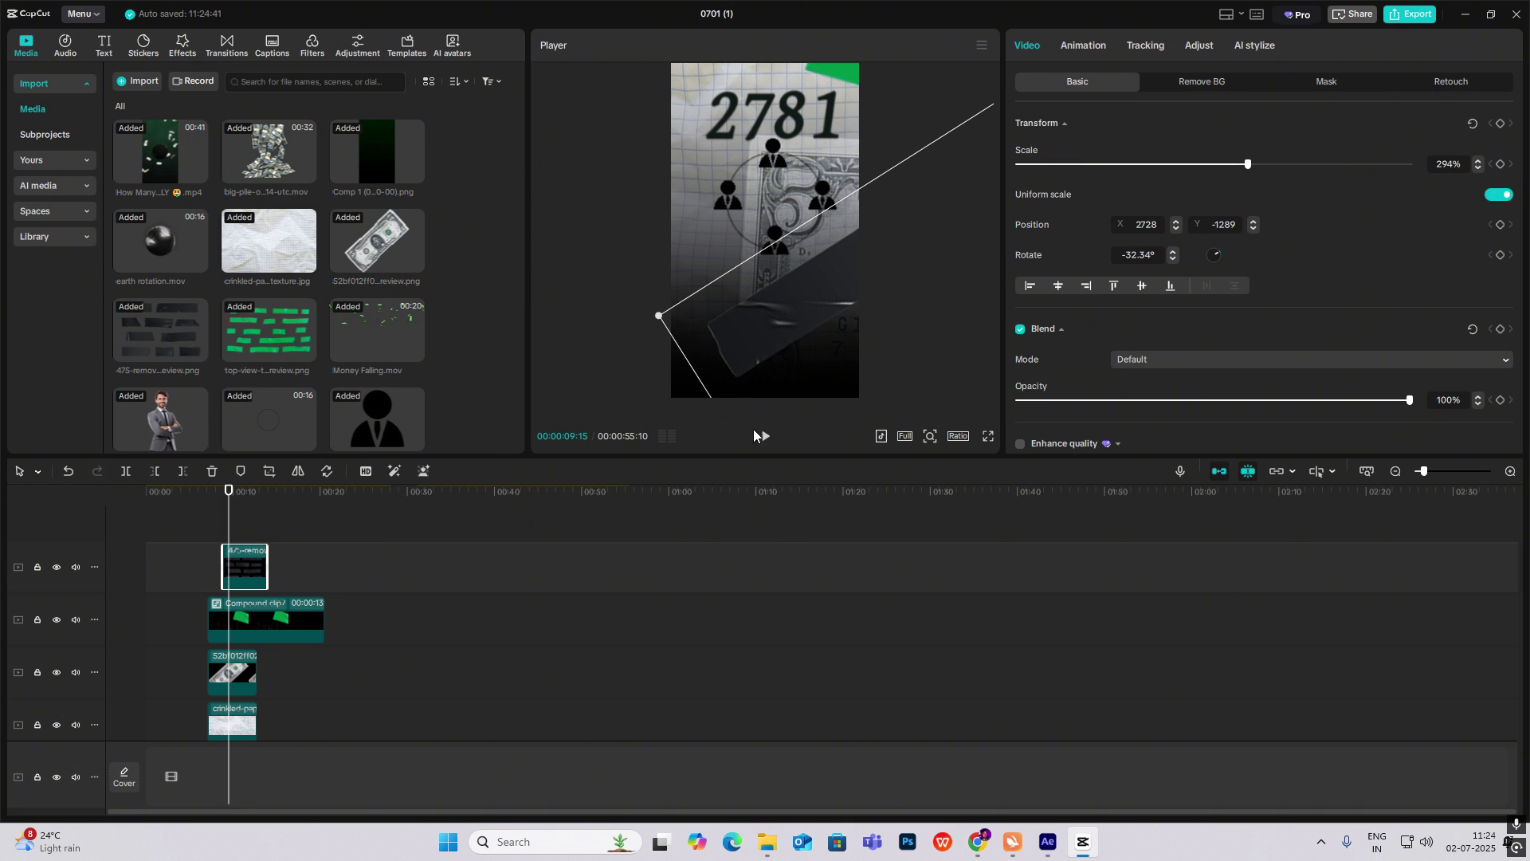
# Compare the strip with the reference video's black tape shot around 00:00:42:07.
pyautogui.scroll(-5, 915, 574)
pyautogui.click(482, 620)
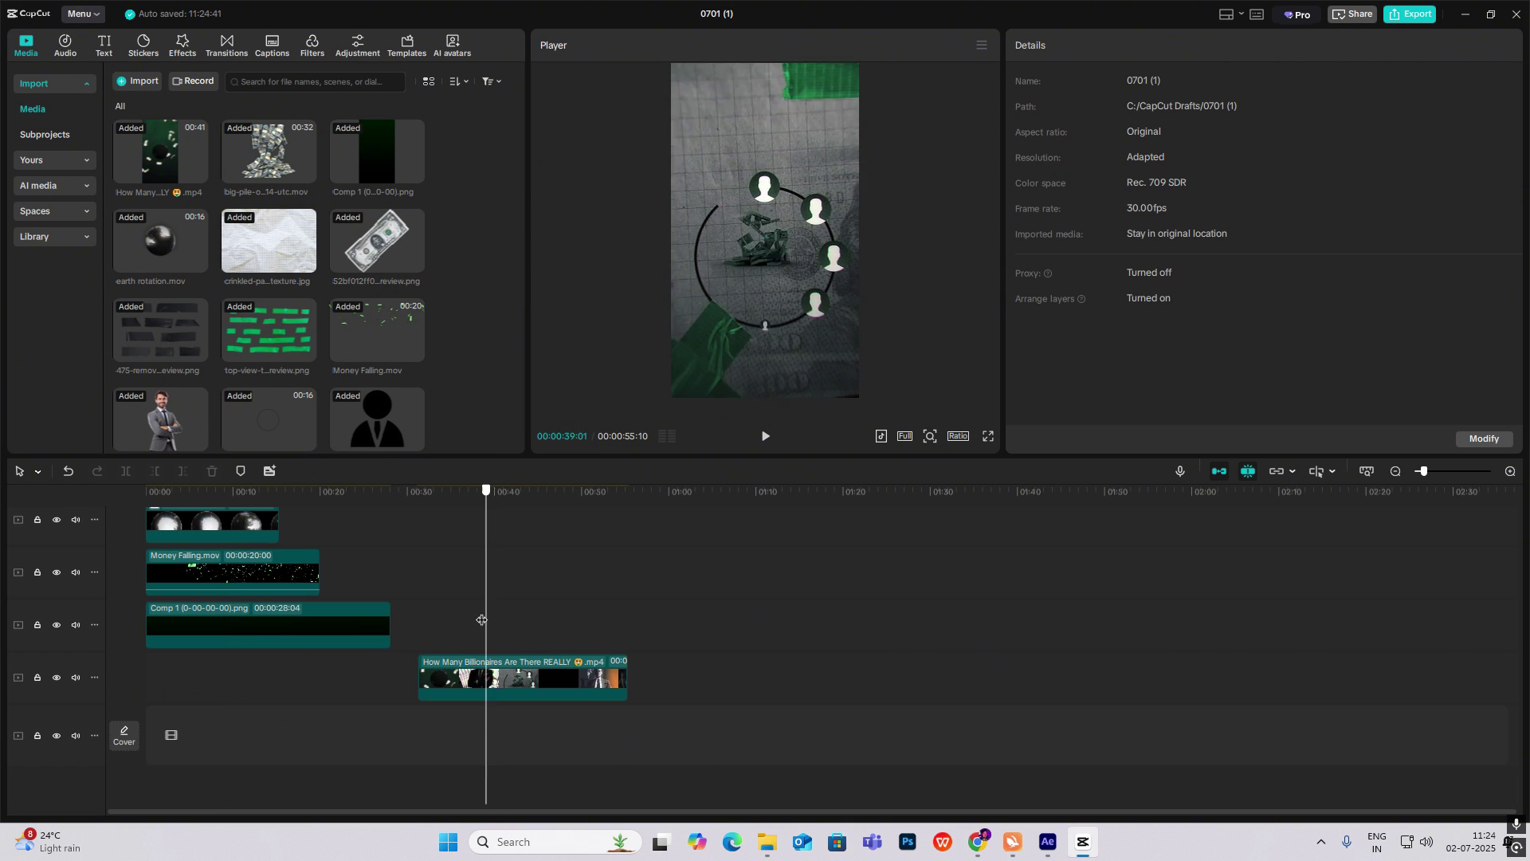
pyautogui.moveTo(482, 620); pyautogui.dragTo(514, 650)
pyautogui.scroll(5, 311, 620)
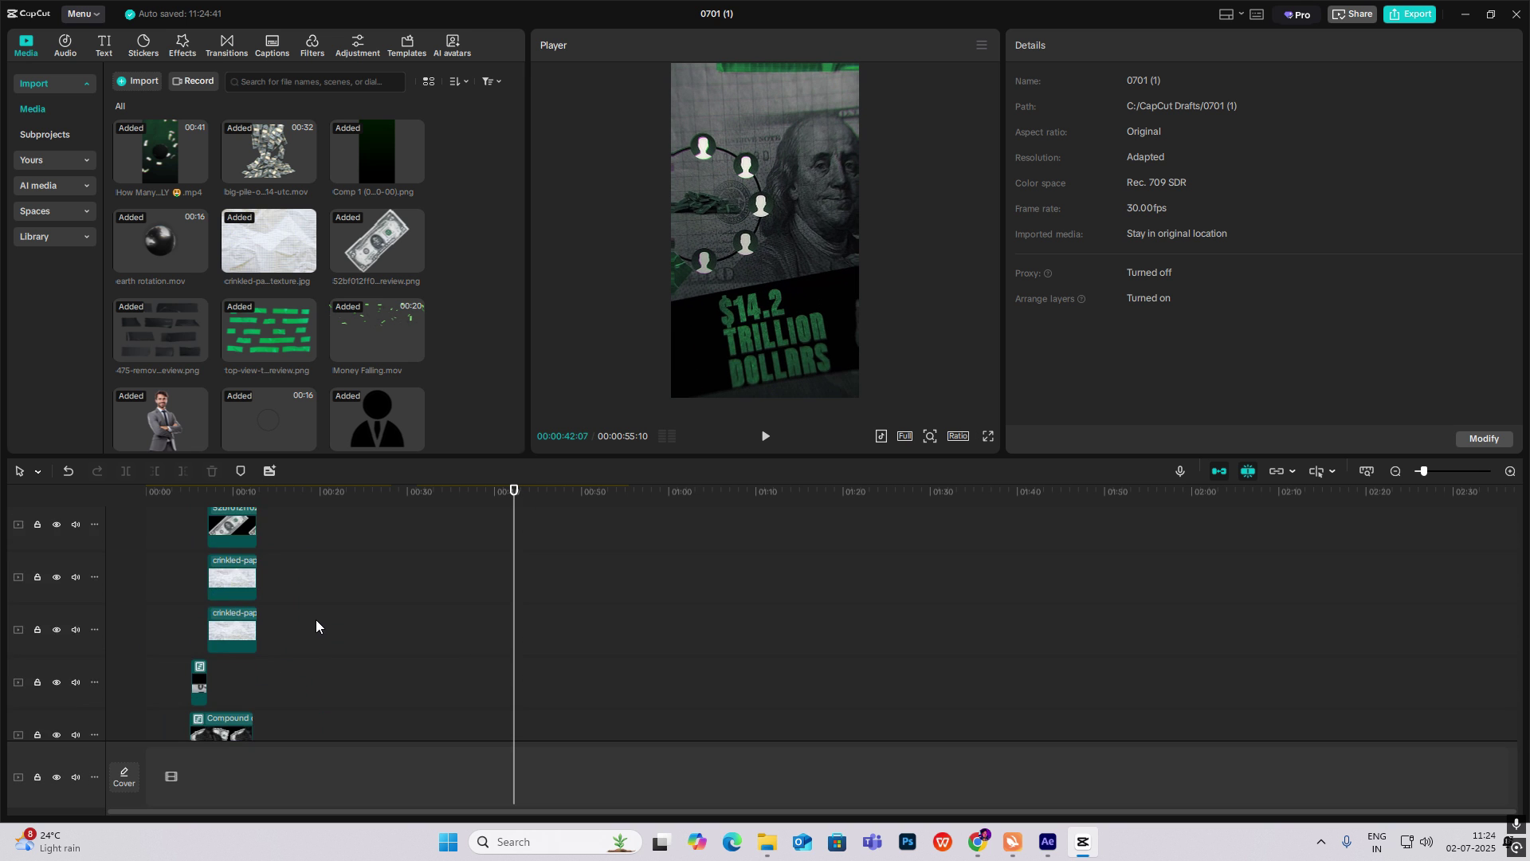
# Turn the masked tape strip solid black by pulling the bright end of its luma curve all the way down.
pyautogui.click(242, 569)
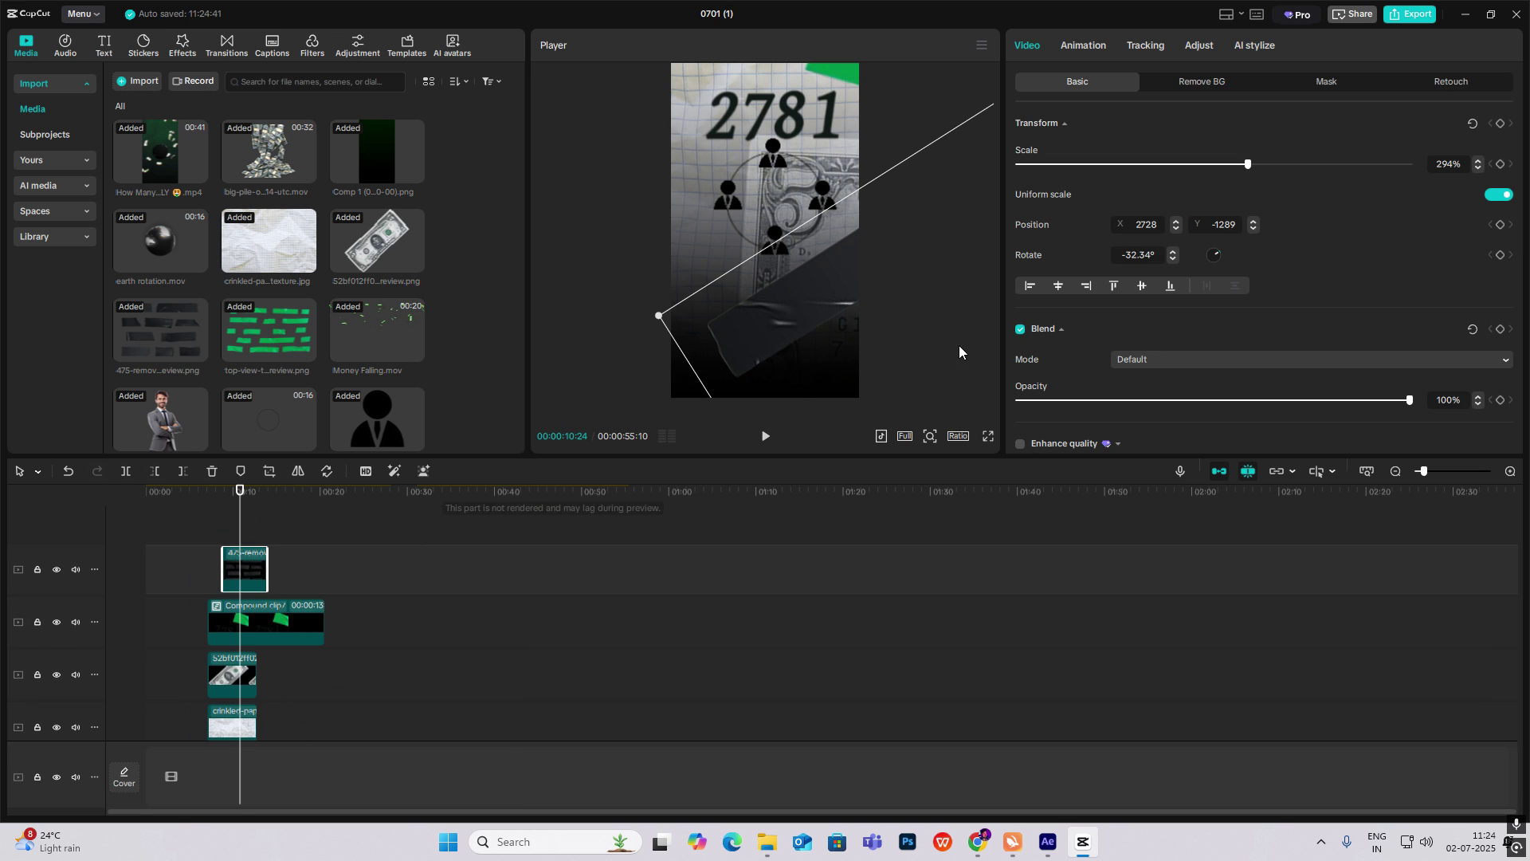
pyautogui.click(1317, 88)
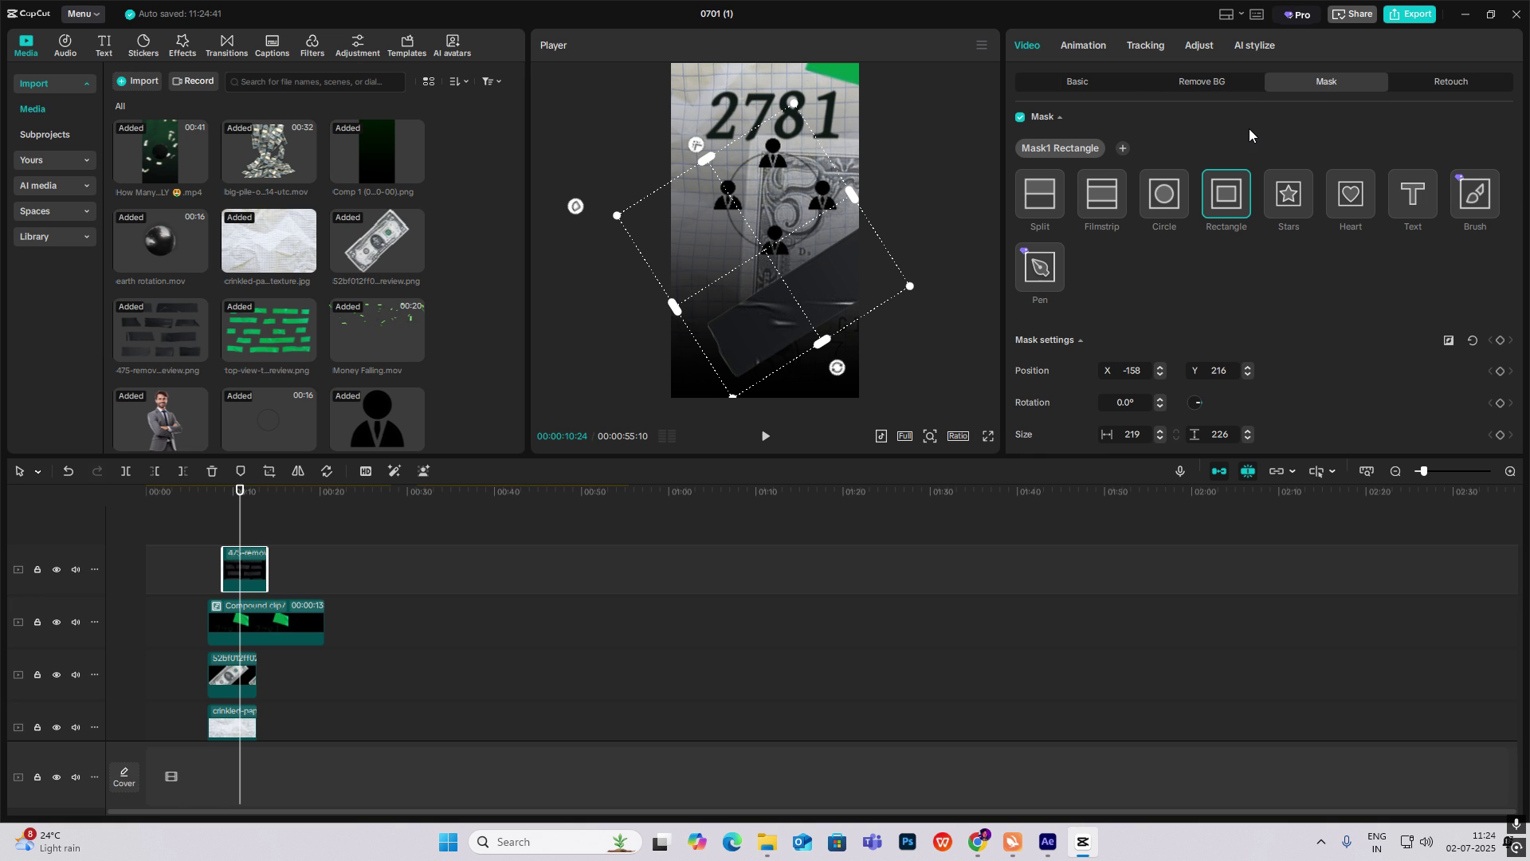
pyautogui.click(1200, 45)
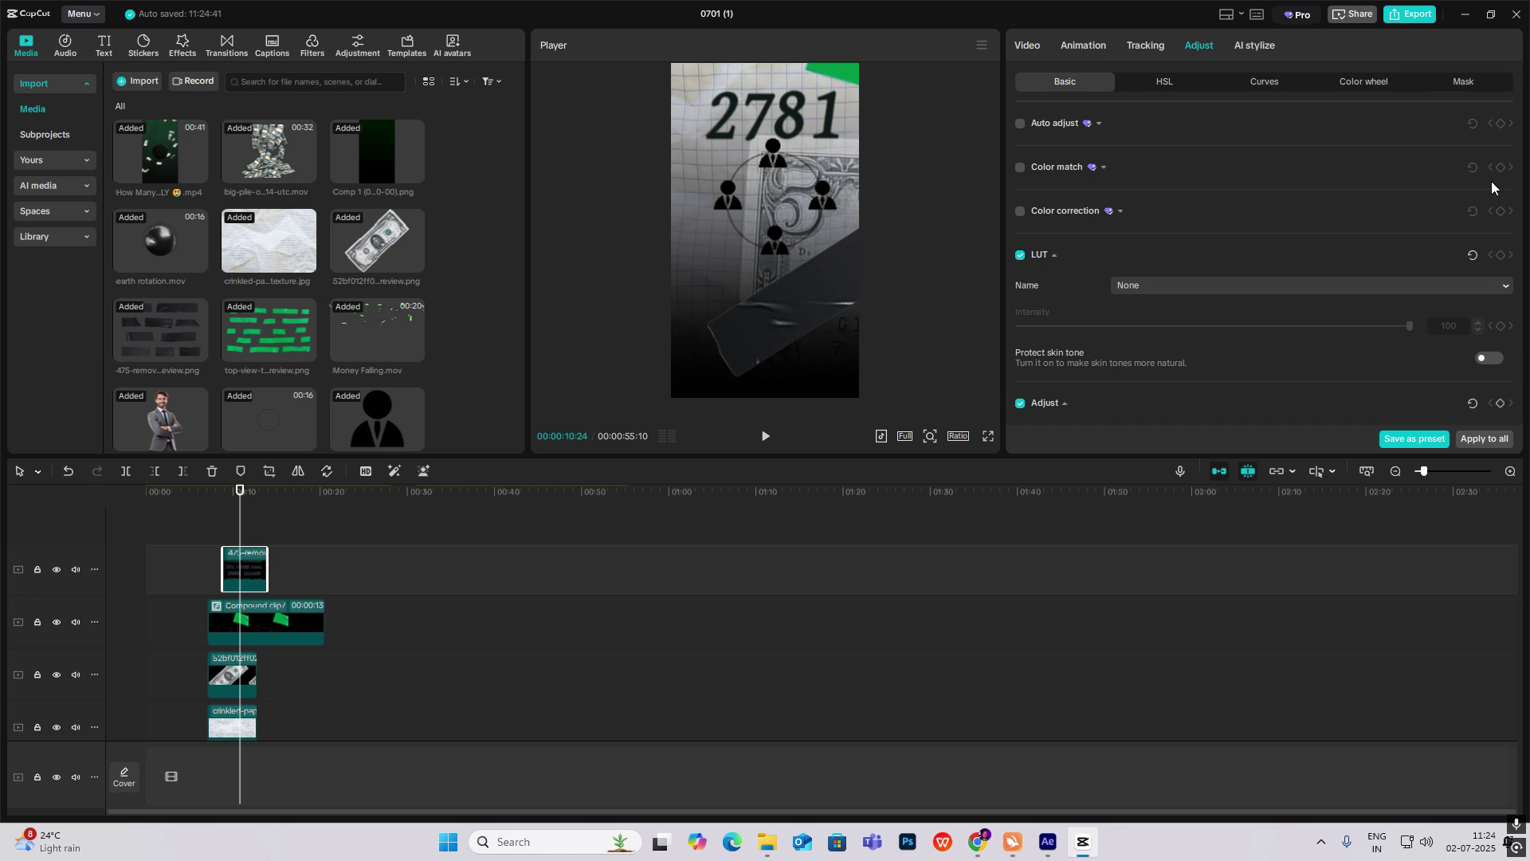
pyautogui.click(1279, 88)
pyautogui.moveTo(1508, 160); pyautogui.dragTo(732, 614)
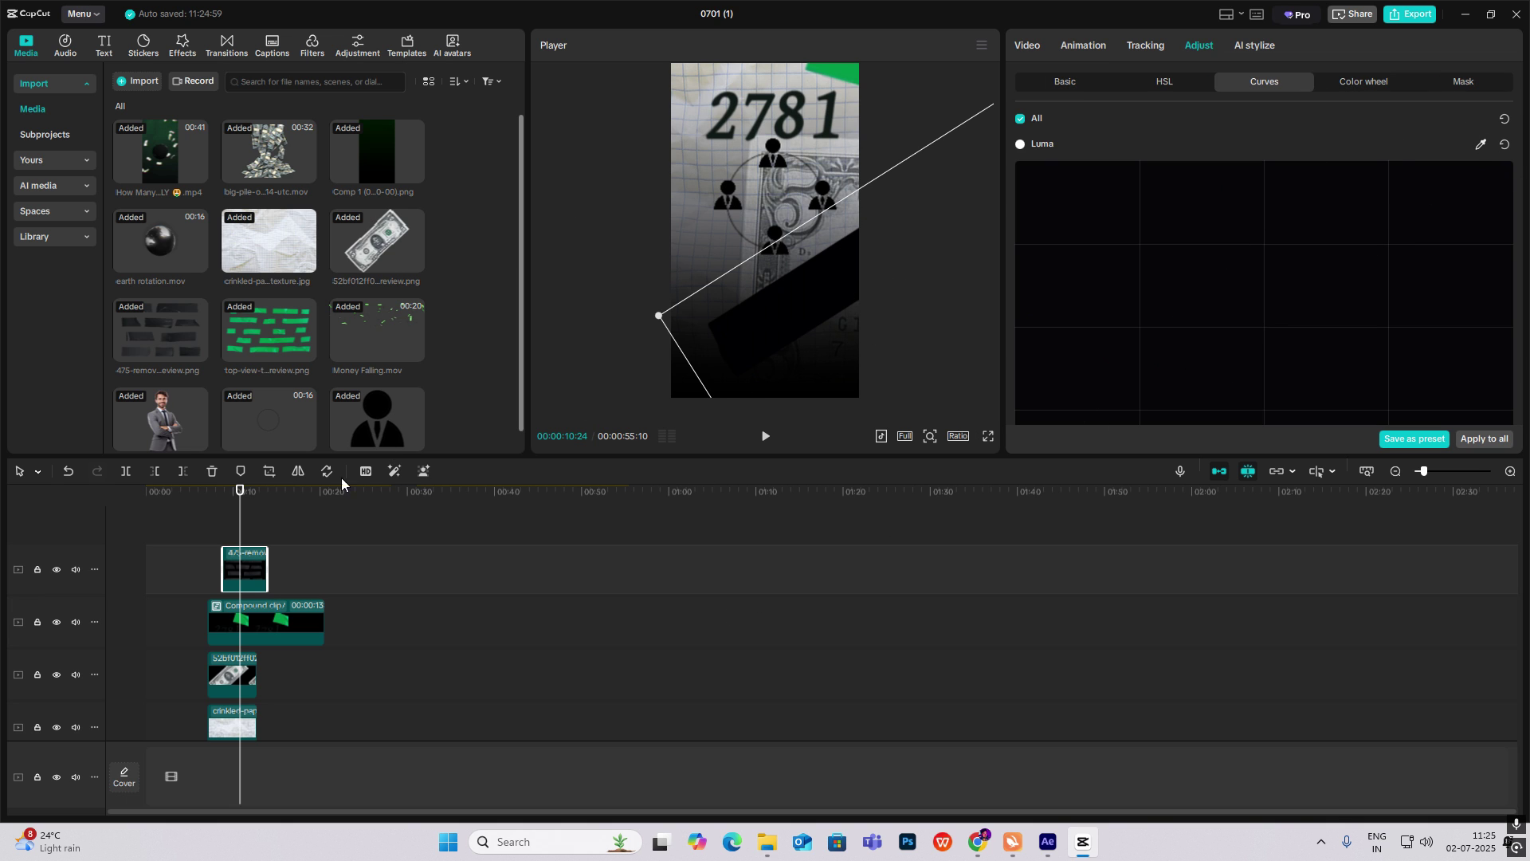
# Add a default text layer above the tape clip reading "14.2 Trillion" and "dollars" on two lines.
pyautogui.click(103, 46)
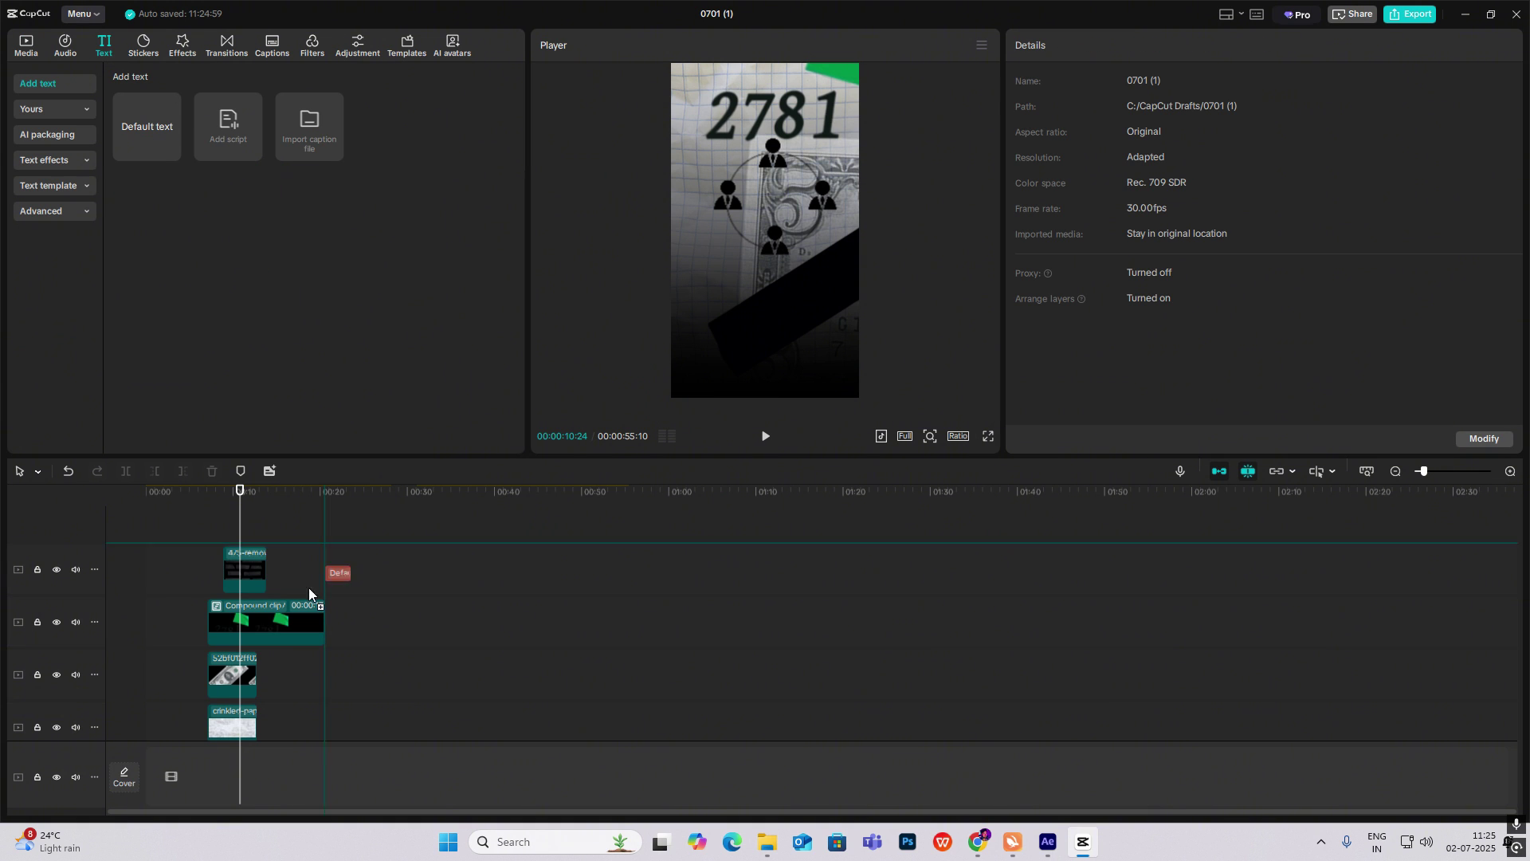
pyautogui.moveTo(310, 589); pyautogui.dragTo(227, 538)
pyautogui.write('14.2 Trillion')
pyautogui.press('Return')
pyautogui.write('dollars')
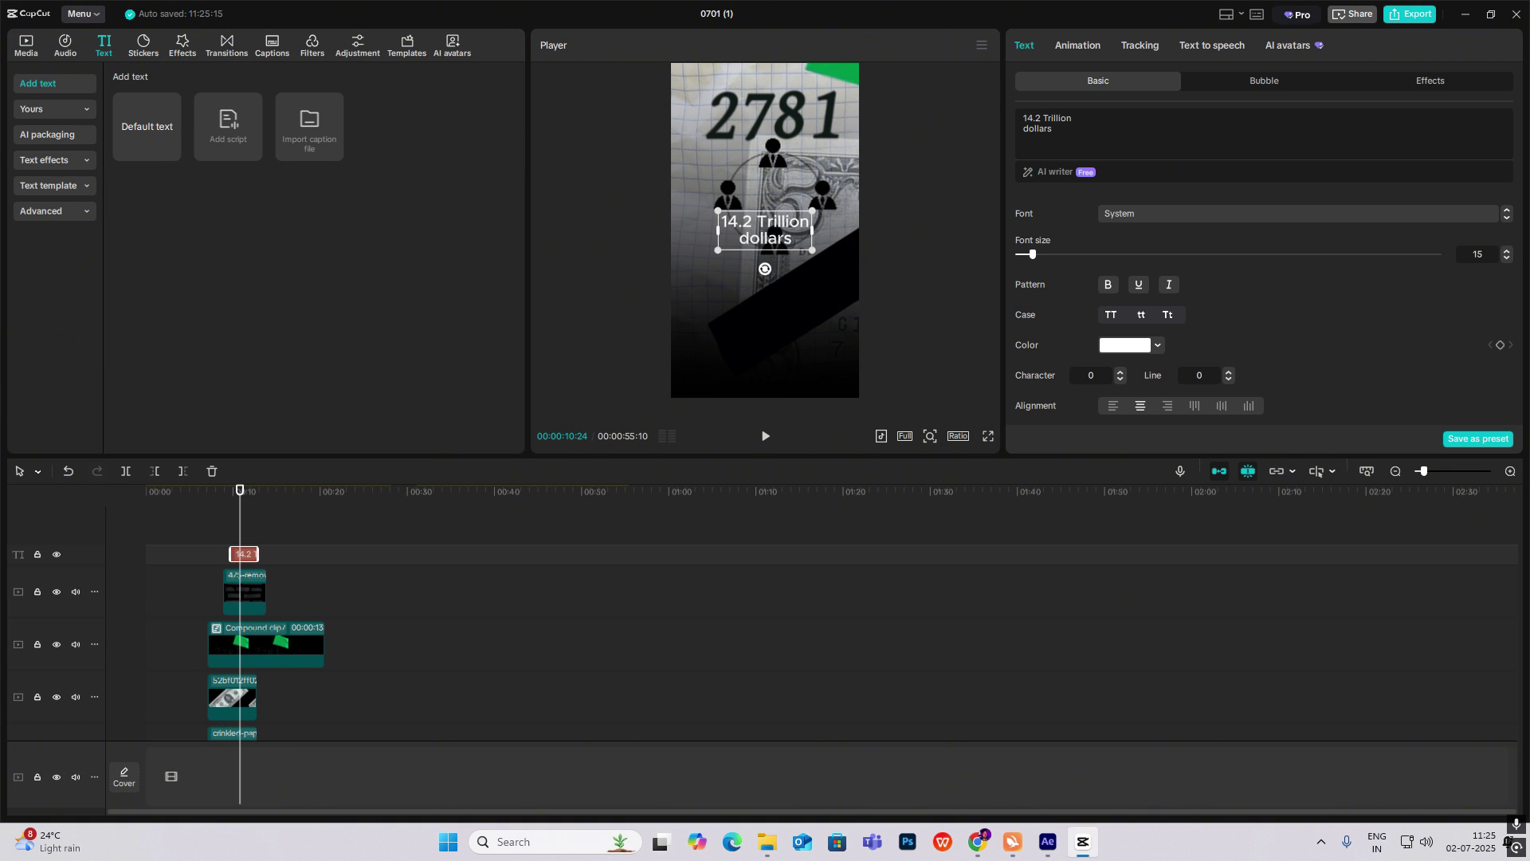
# Move and rotate the text to fit along the black tape, and style it as bold, all-caps Helvetica in green.
pyautogui.moveTo(765, 229); pyautogui.dragTo(793, 302)
pyautogui.moveTo(794, 345); pyautogui.dragTo(821, 338)
pyautogui.click(1161, 213)
pyautogui.click(1156, 279)
pyautogui.click(1110, 315)
pyautogui.click(1108, 284)
pyautogui.click(1123, 345)
pyautogui.click(1124, 447)
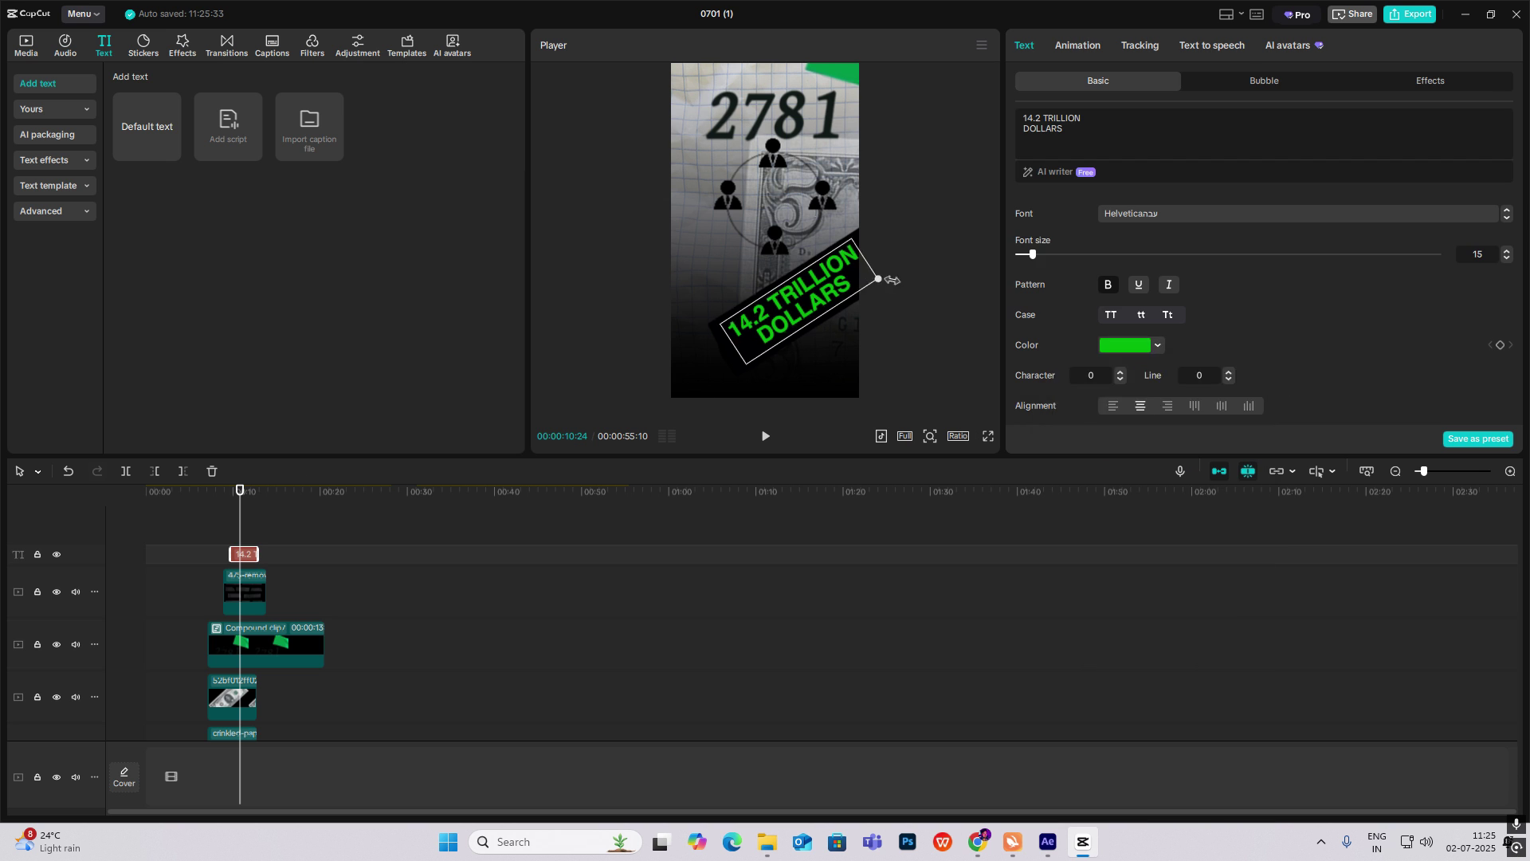
# Find a plain green preset among the text effects and apply it to the "14.2 TRILLION DOLLARS" text.
pyautogui.click(1431, 81)
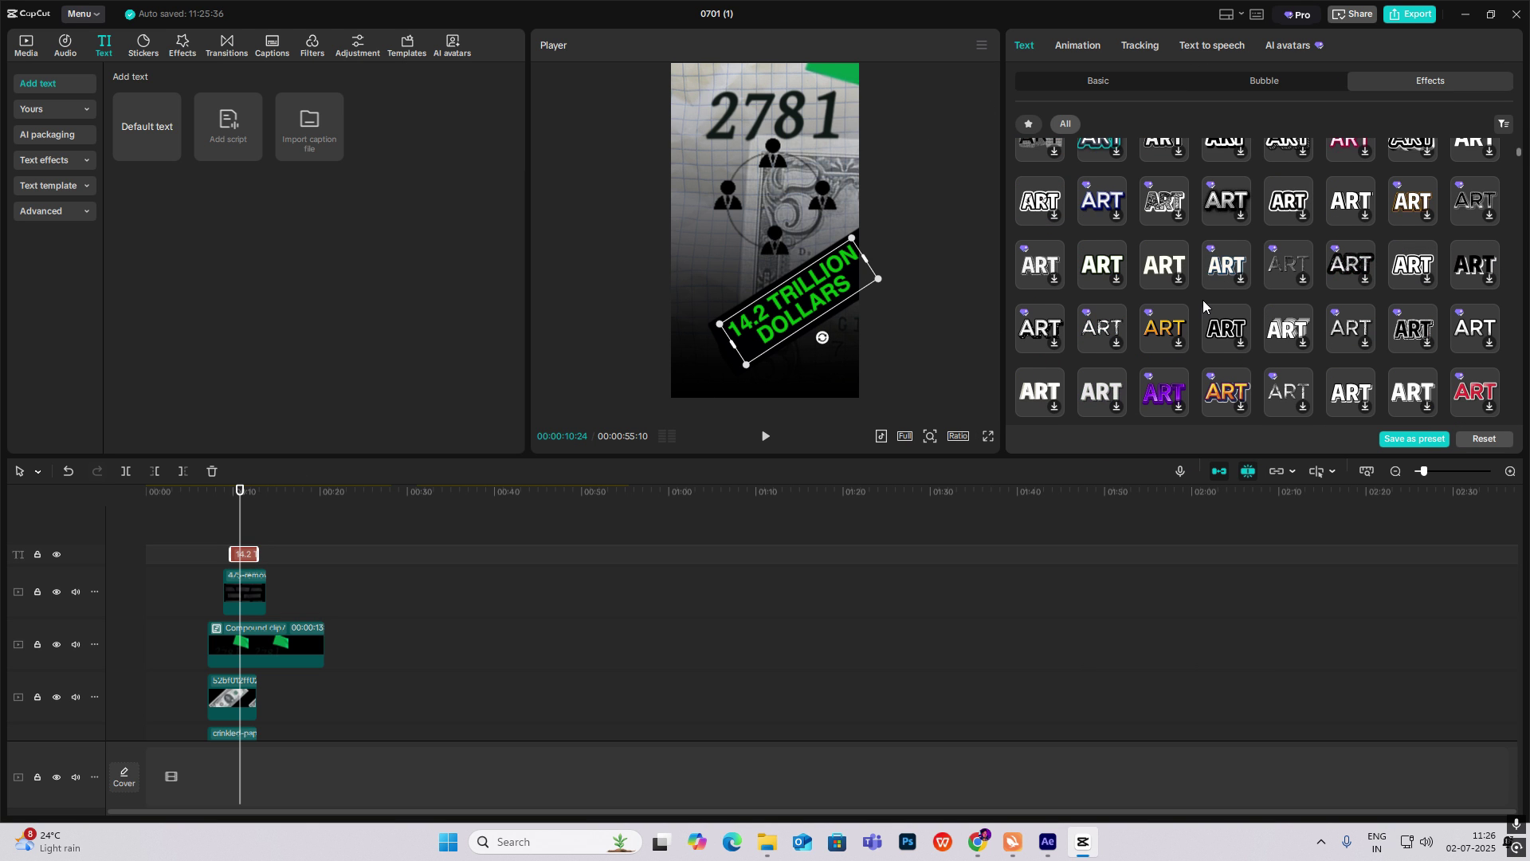
pyautogui.scroll(-3, 1203, 300)
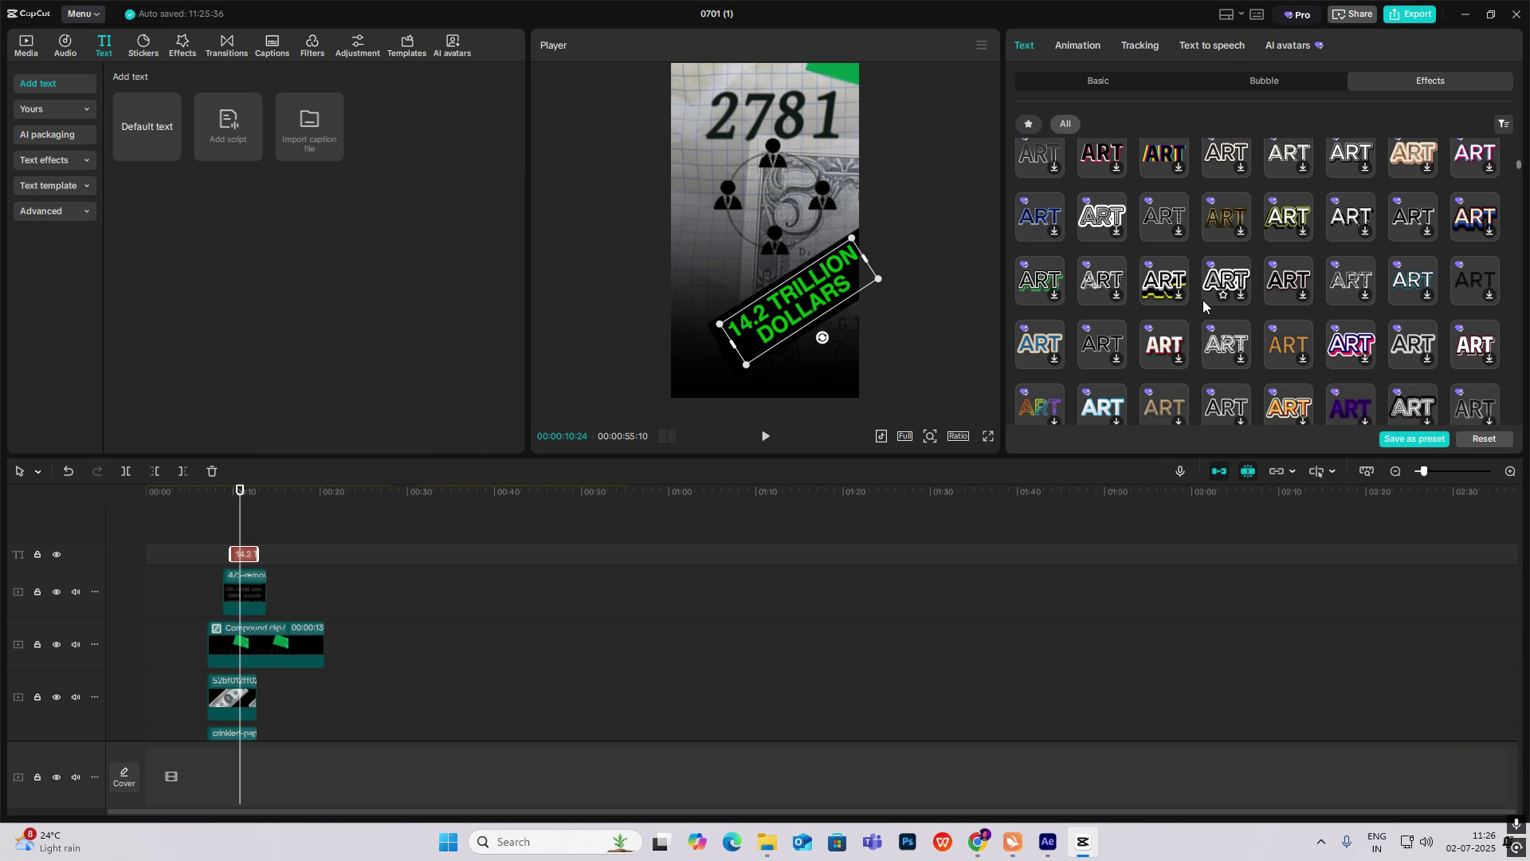
pyautogui.scroll(-4, 1203, 300)
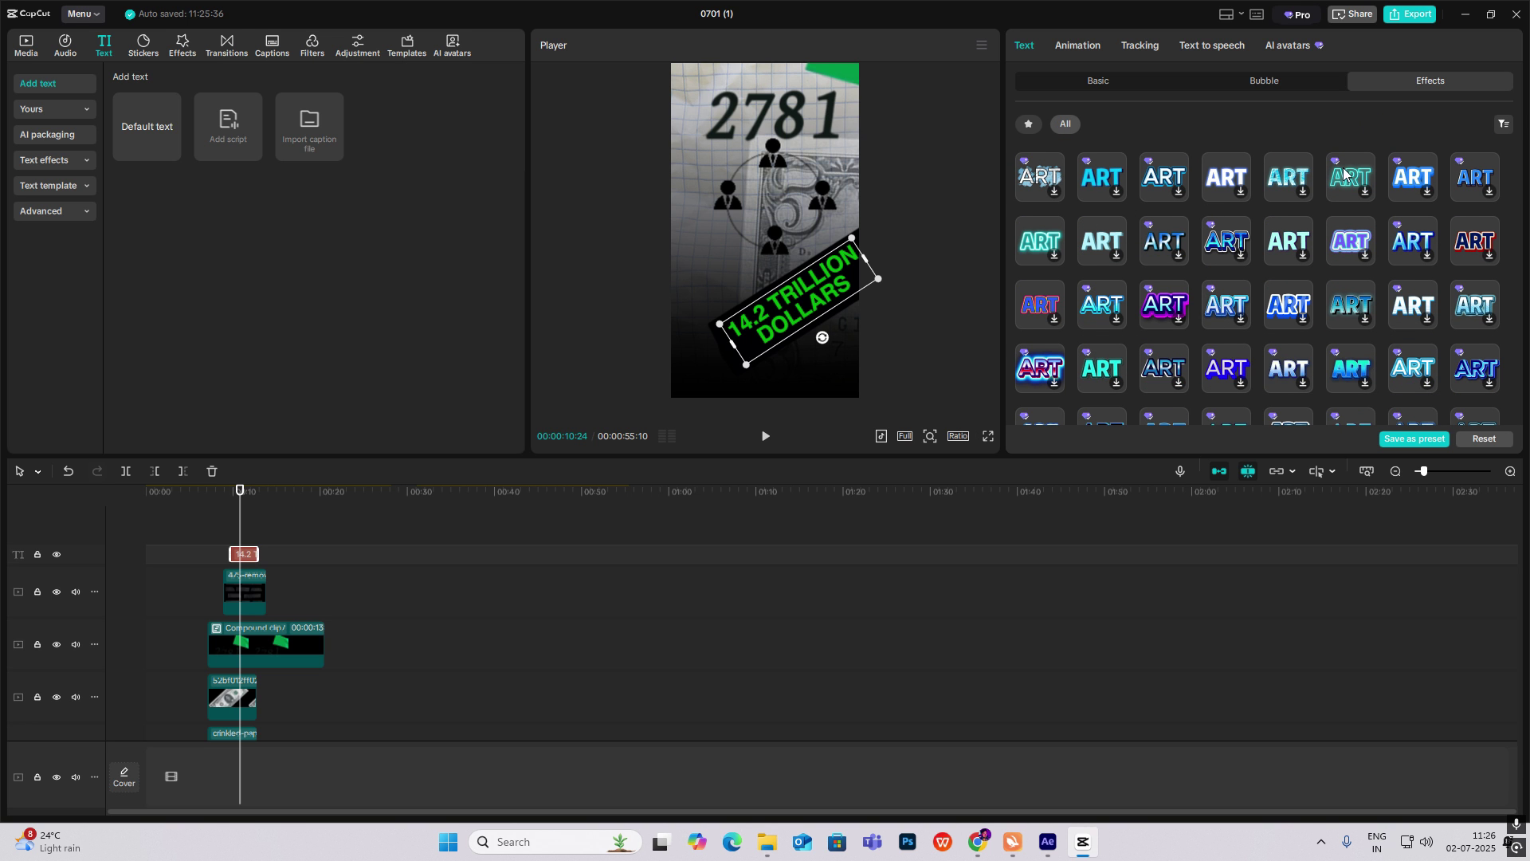
pyautogui.scroll(-3, 1288, 253)
pyautogui.scroll(-3, 1288, 254)
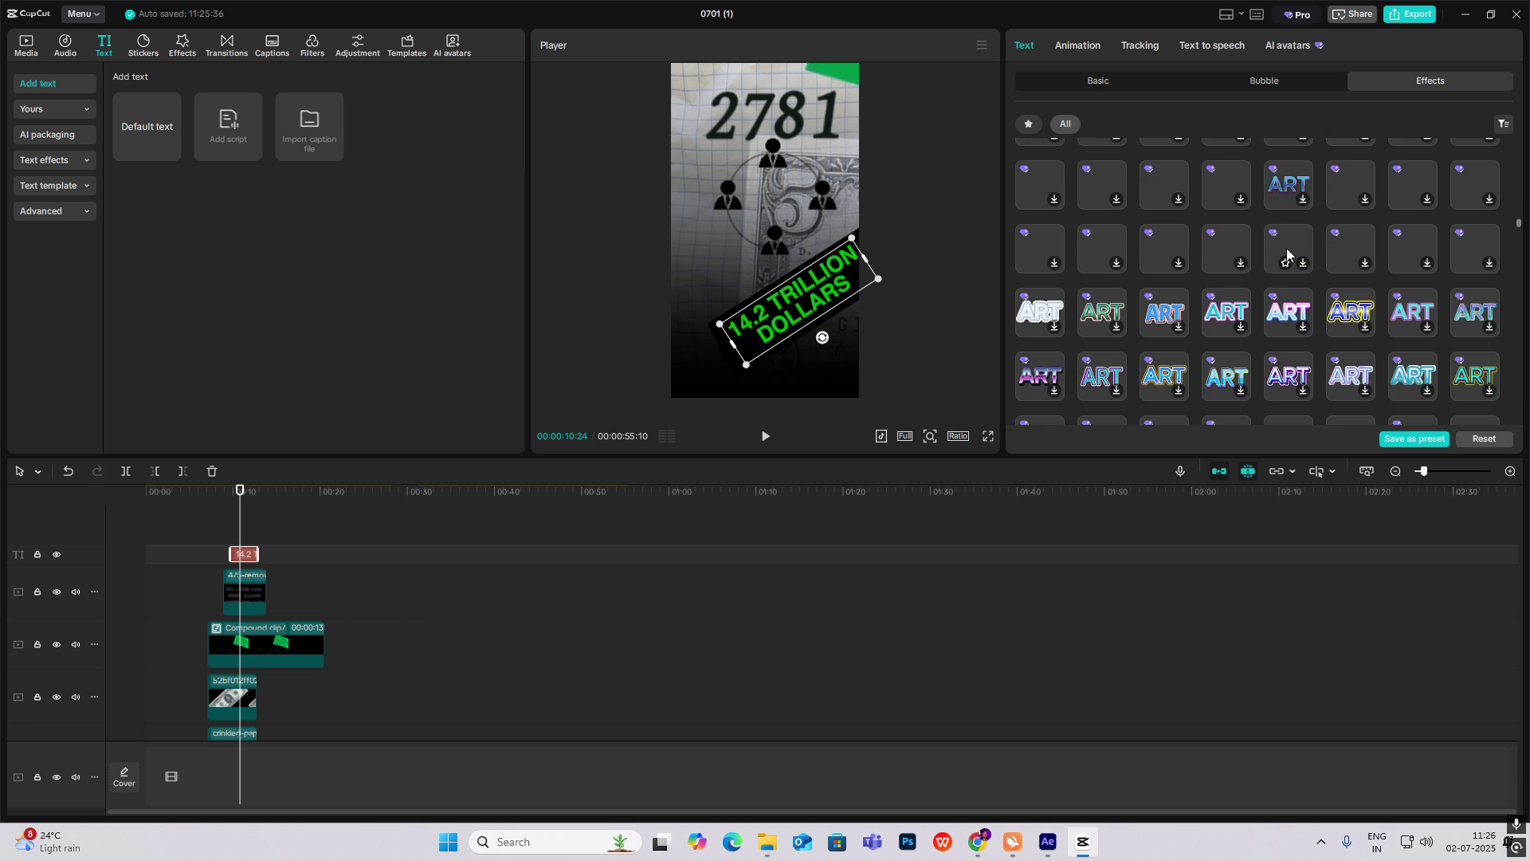
pyautogui.scroll(-3, 1287, 248)
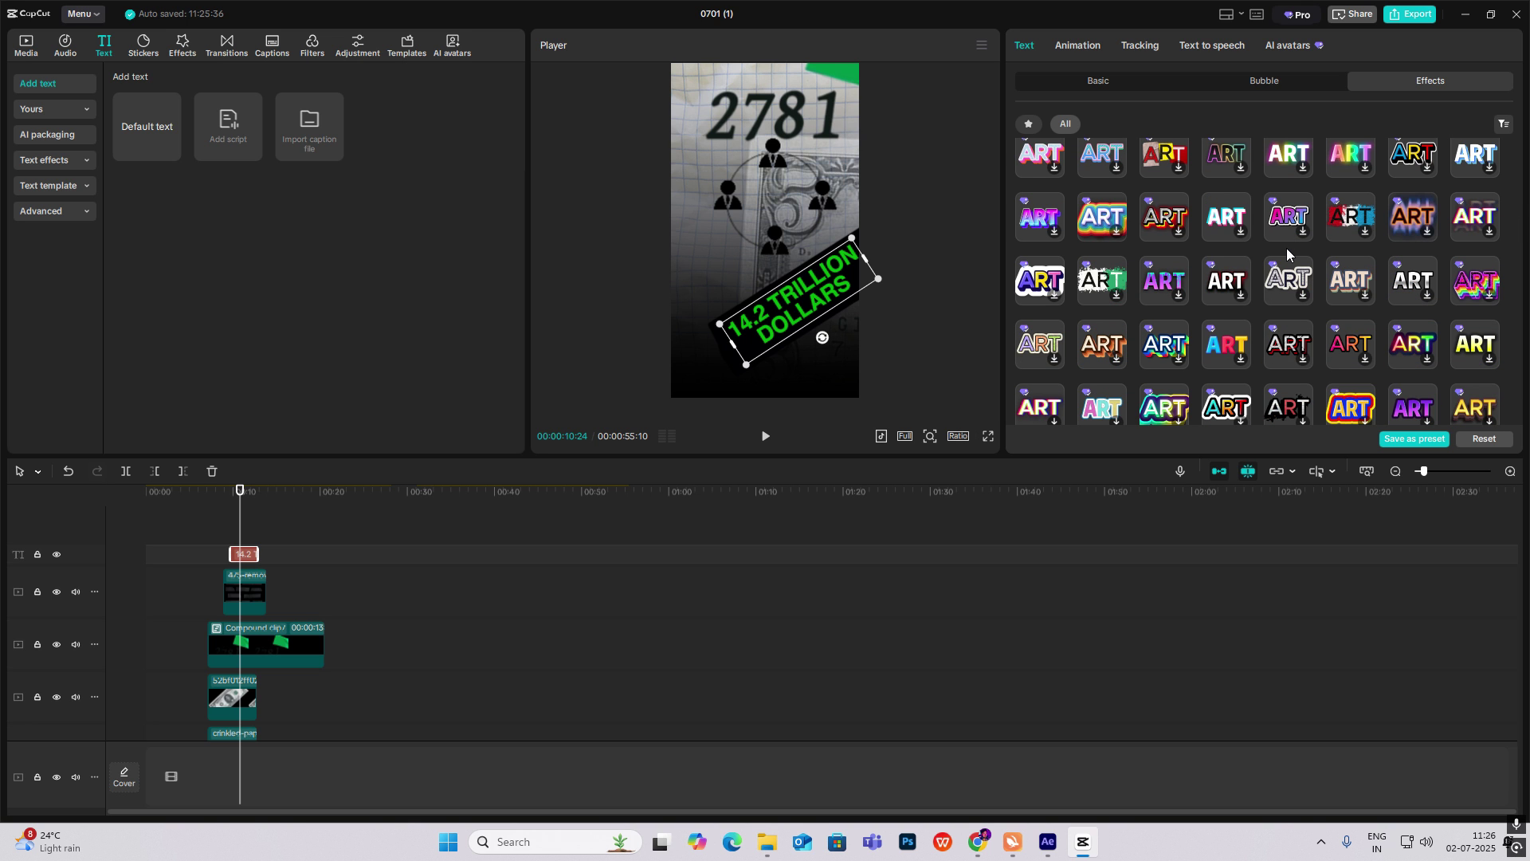
pyautogui.scroll(-3, 1476, 271)
pyautogui.click(1477, 271)
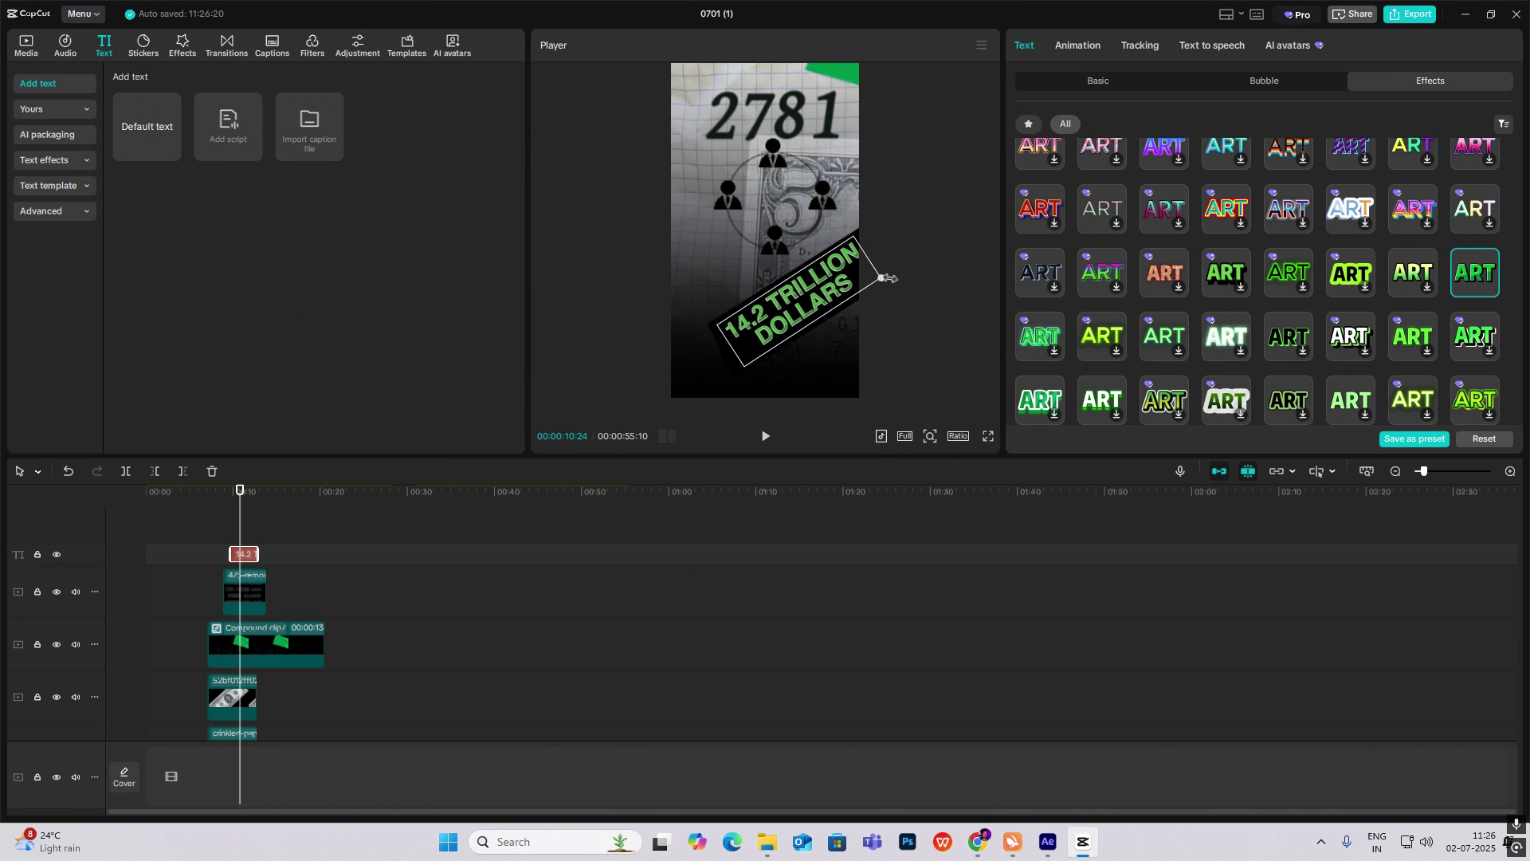
pyautogui.click(918, 231)
# Align the text clip with the tape clip, extend both to the end of the compound clip below, and group them into a compound clip.
pyautogui.click(224, 554)
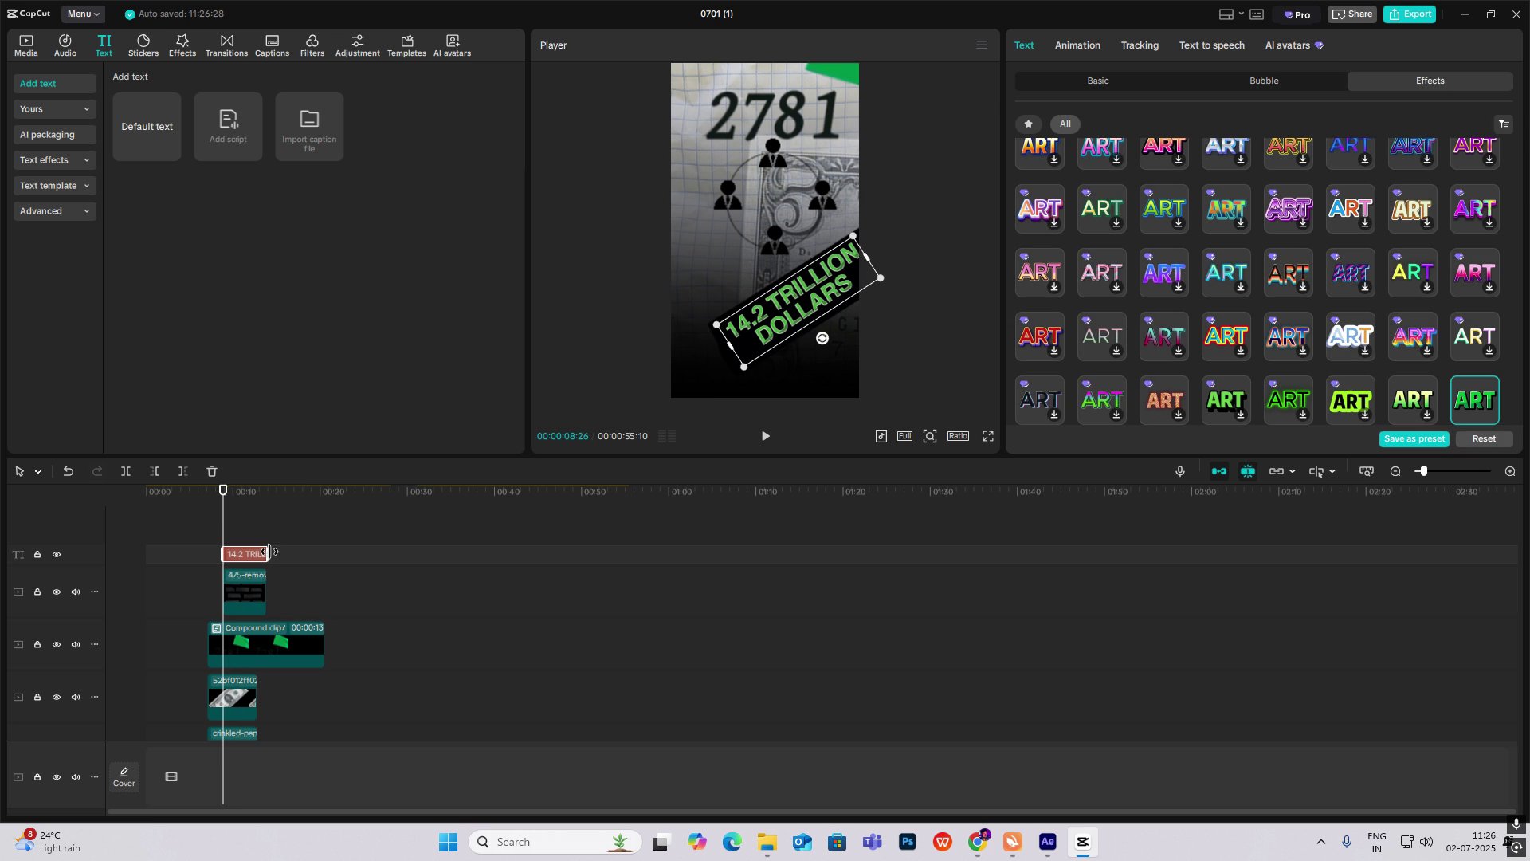
pyautogui.keyDown('ctrl'); pyautogui.click(245, 594); pyautogui.keyUp('ctrl')
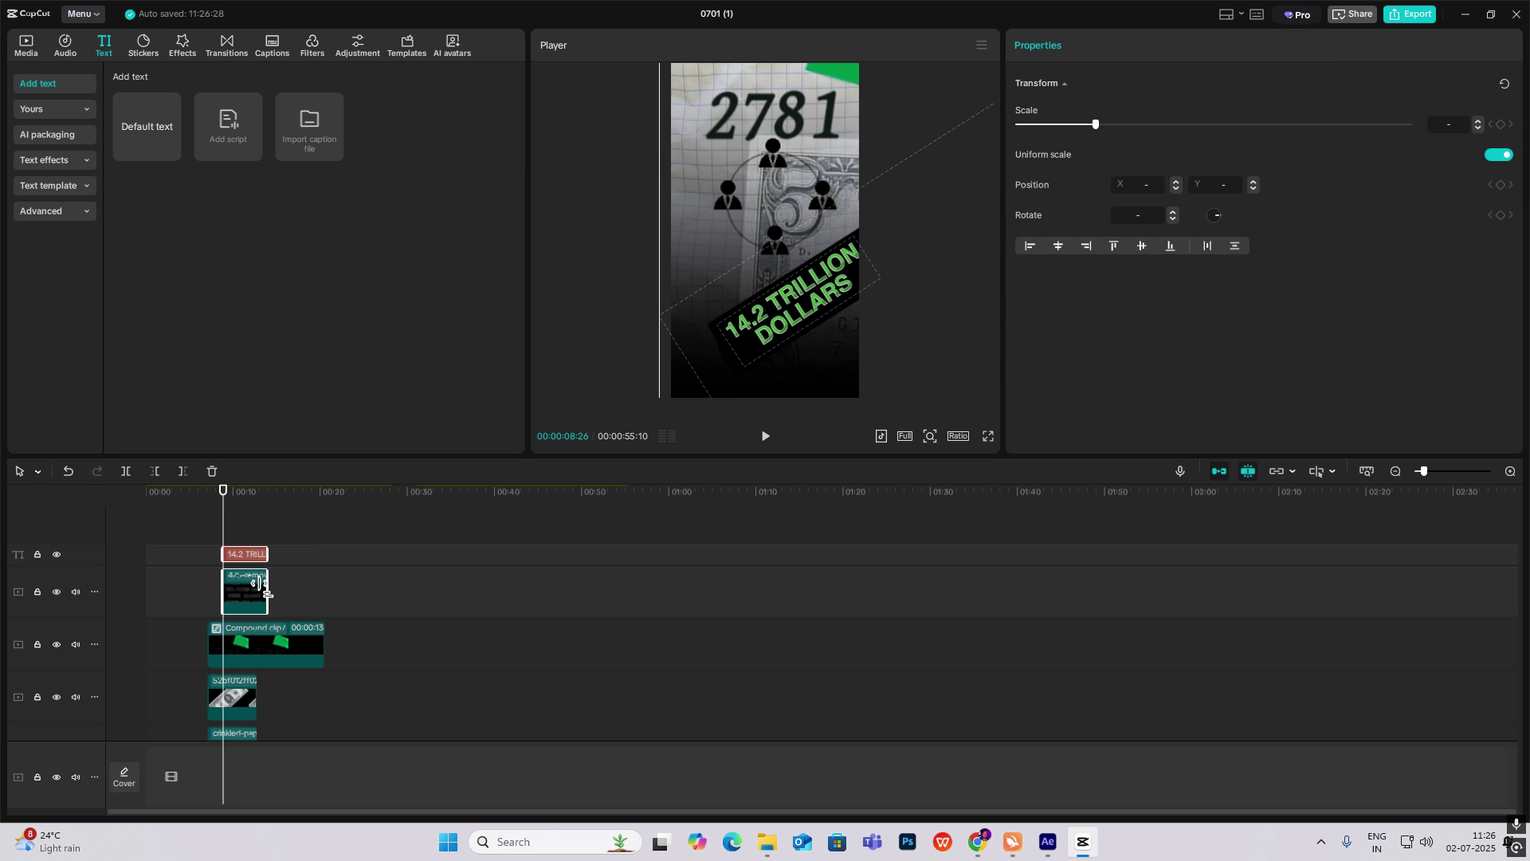
pyautogui.moveTo(265, 590); pyautogui.dragTo(325, 588)
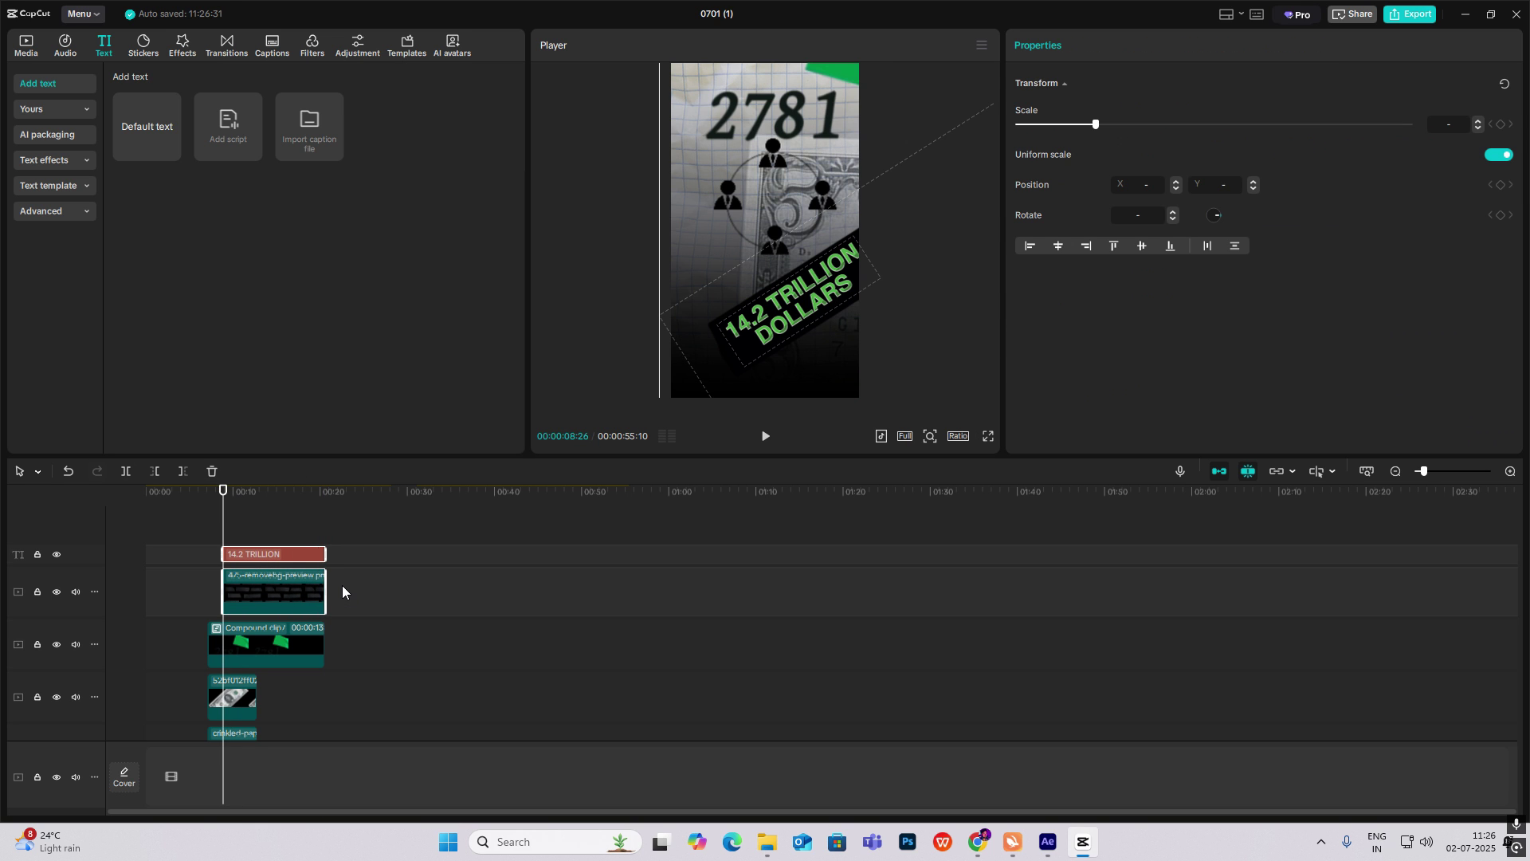
pyautogui.hotkey('alt', 'g')
# Give the grouped tape-and-text compound clip a Fade In entrance animation and preview the scene.
pyautogui.moveTo(188, 547); pyautogui.dragTo(250, 562)
pyautogui.click(265, 567)
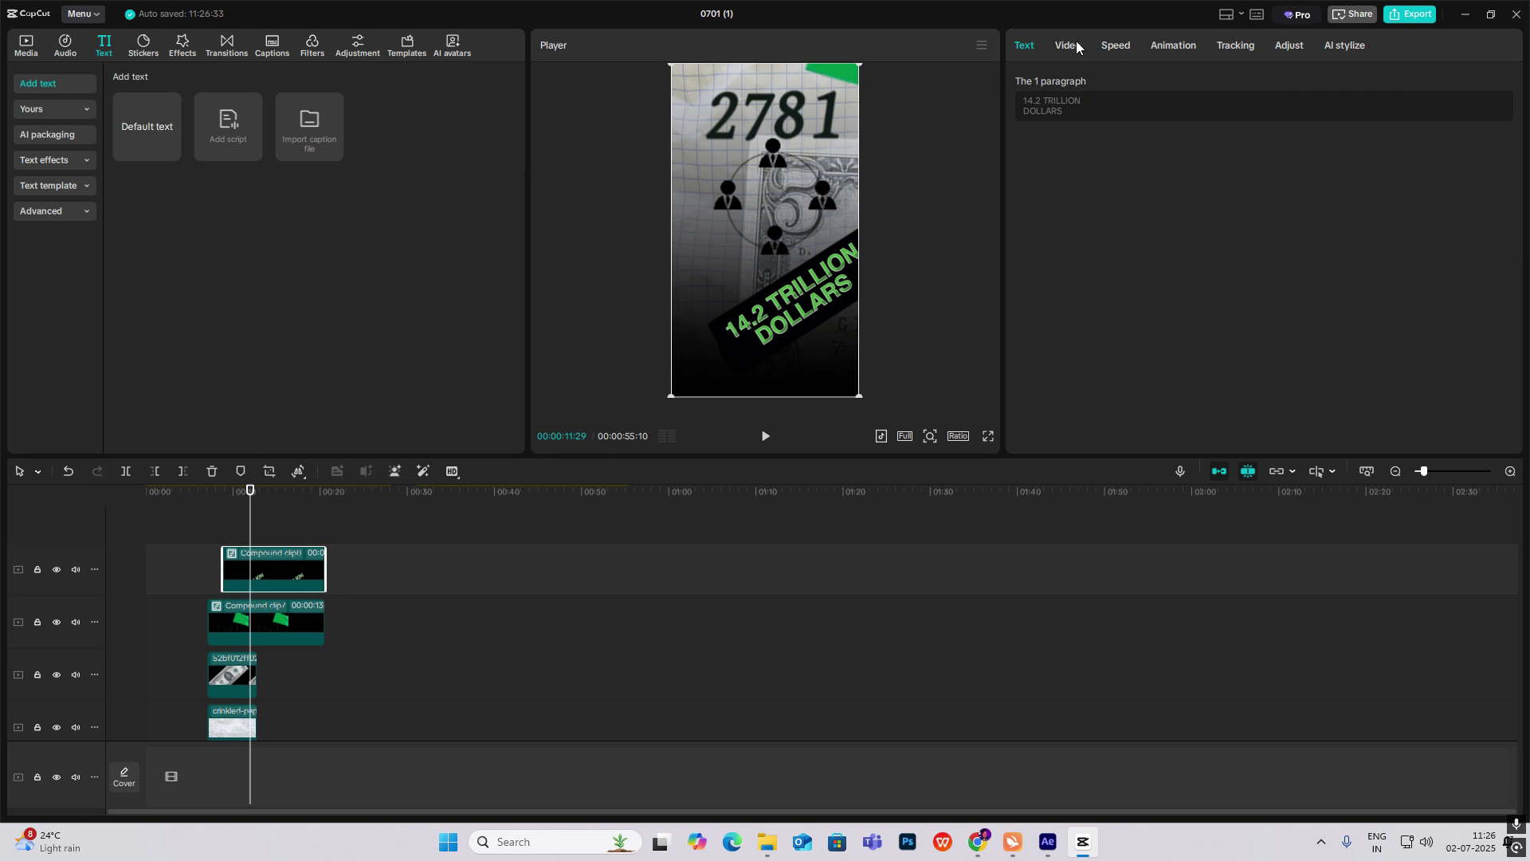
pyautogui.click(1173, 49)
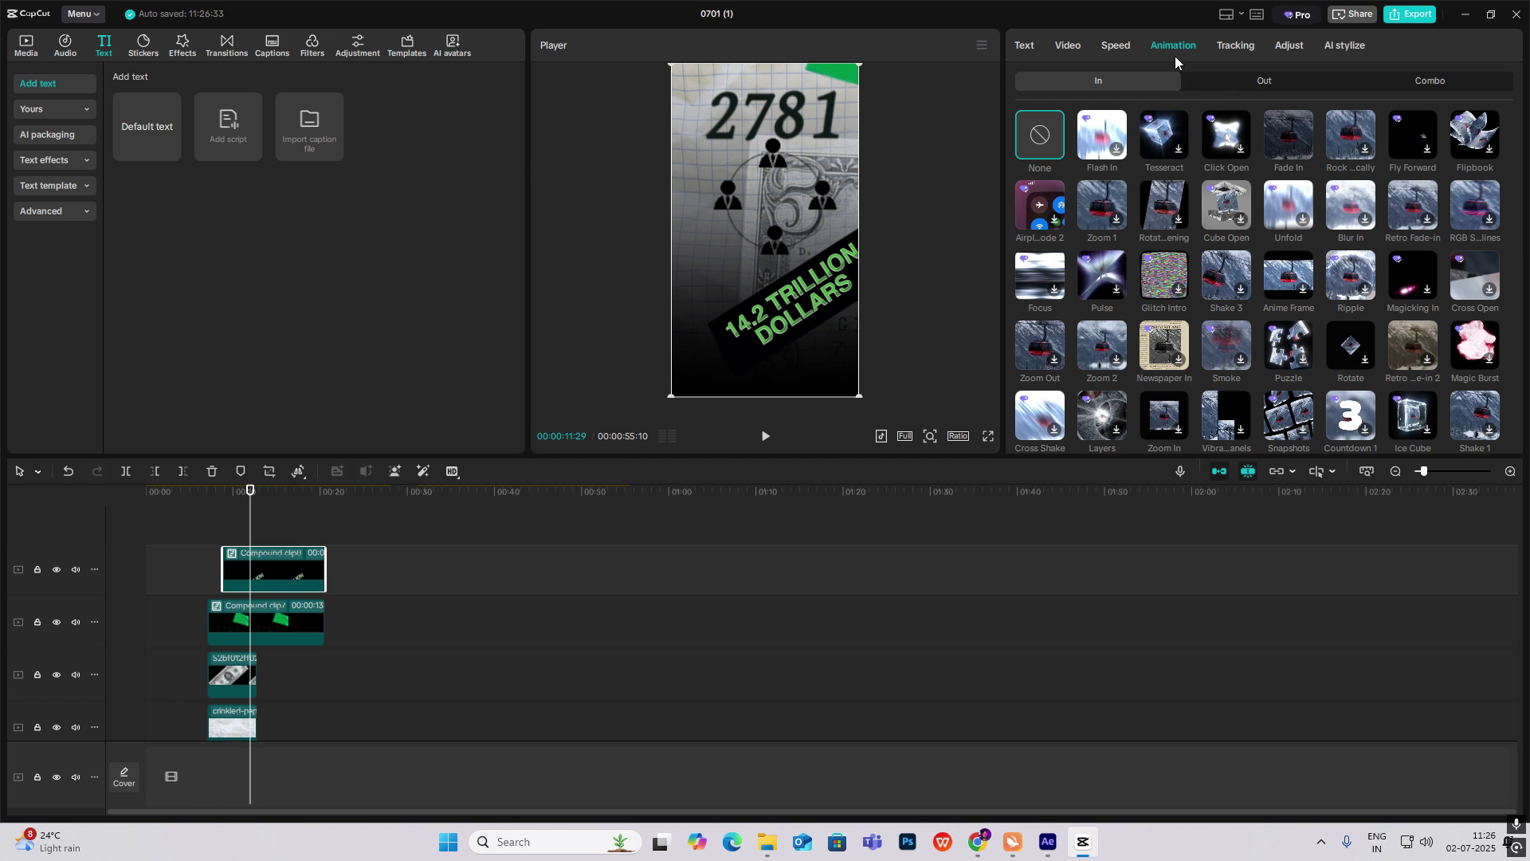
pyautogui.click(1284, 129)
pyautogui.click(200, 553)
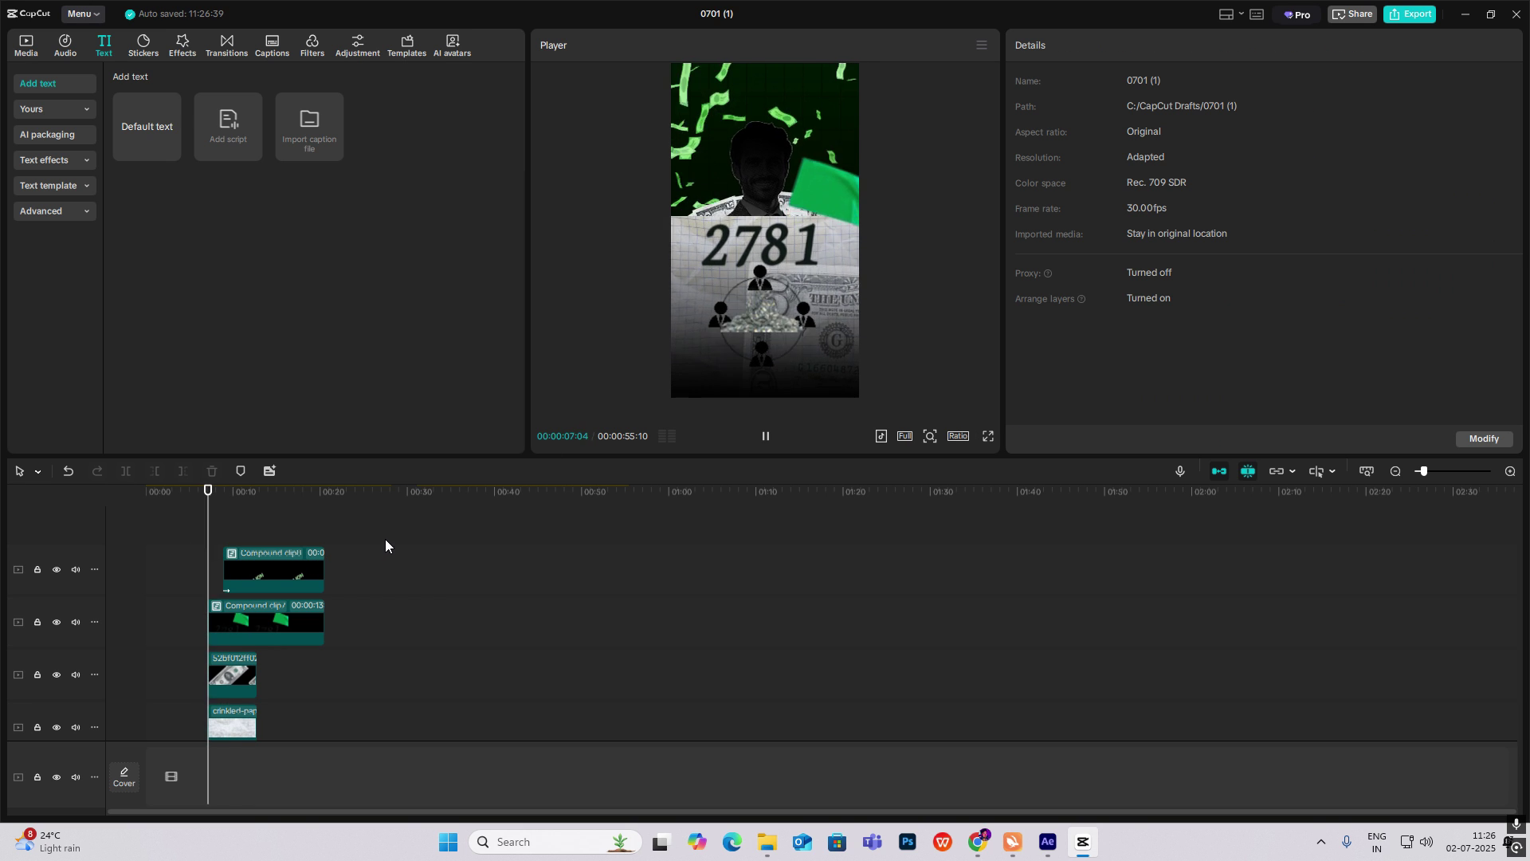
# Inside the tape compound clip, give the "14.2 TRILLION DOLLARS" text a Typewriter entrance with a longer duration, and return to the main timeline.
pyautogui.keyDown('ctrl'); pyautogui.scroll(4, 316, 572); pyautogui.keyUp('ctrl')
pyautogui.doubleClick(285, 556)
pyautogui.click(334, 558)
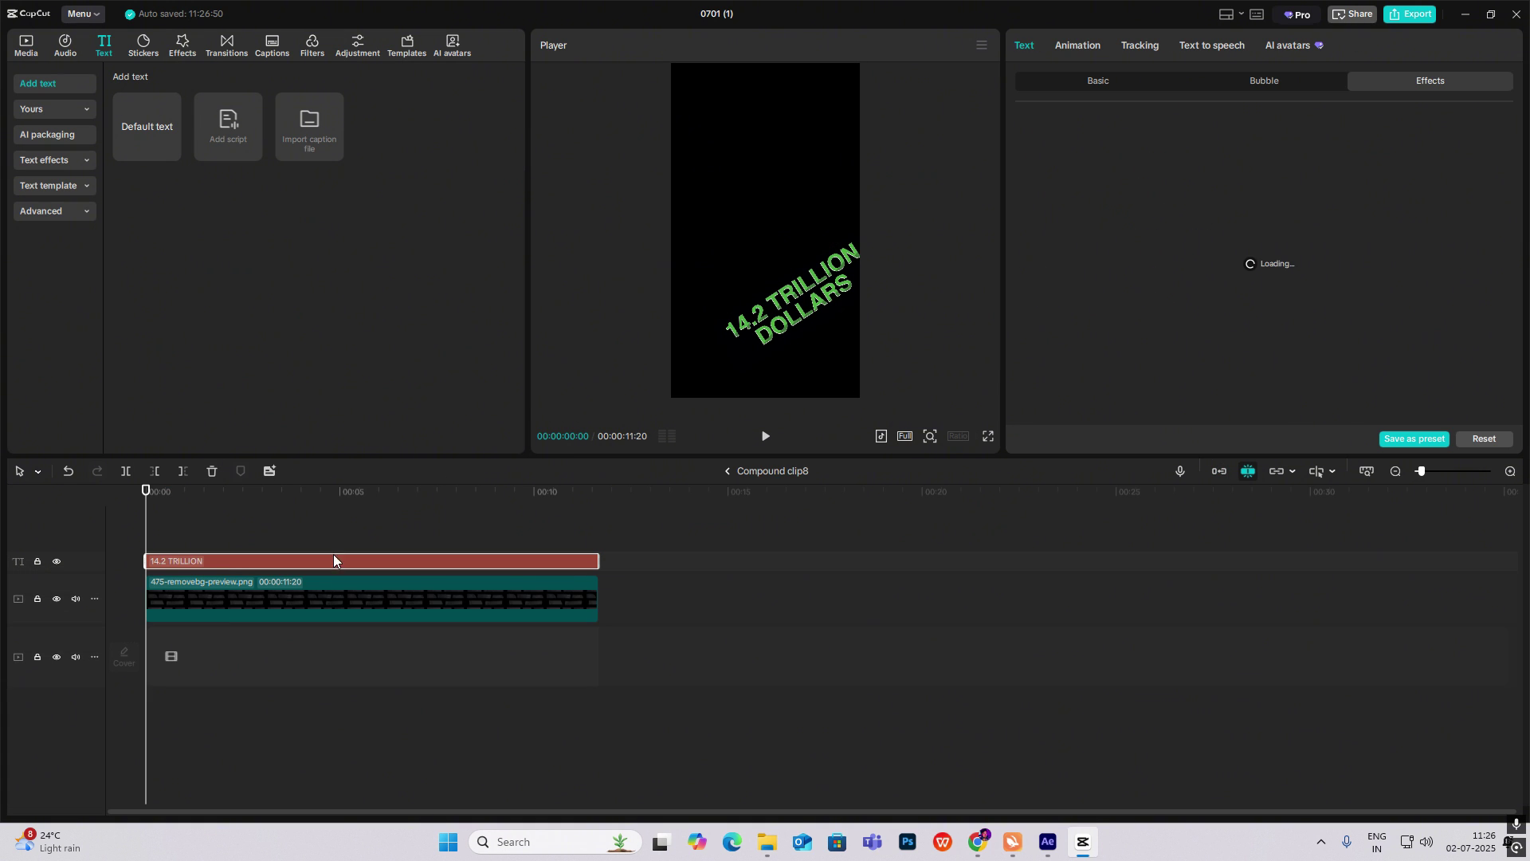
pyautogui.click(1087, 48)
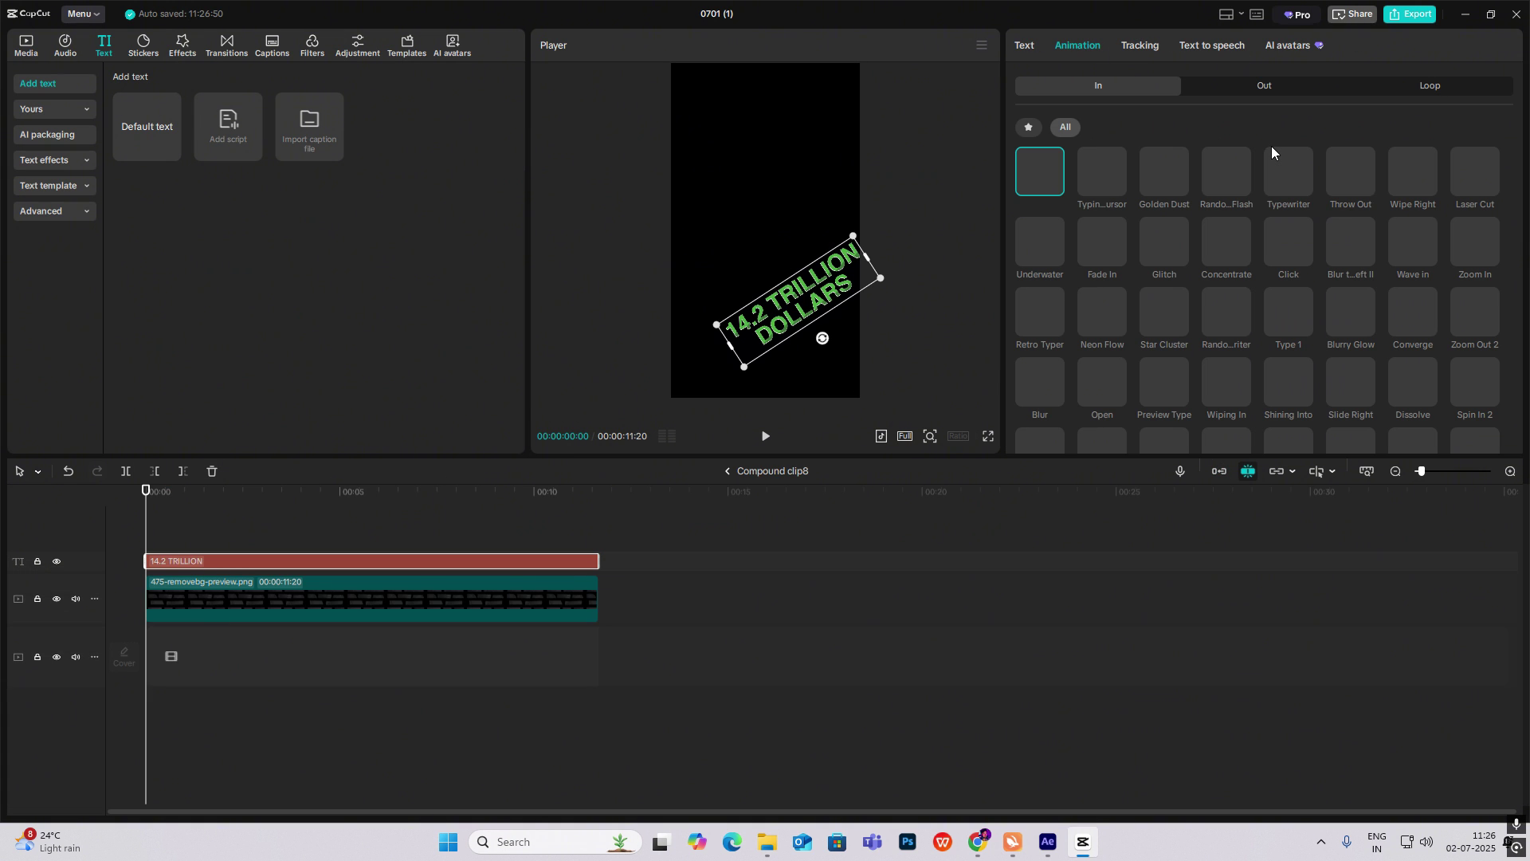
pyautogui.click(1283, 174)
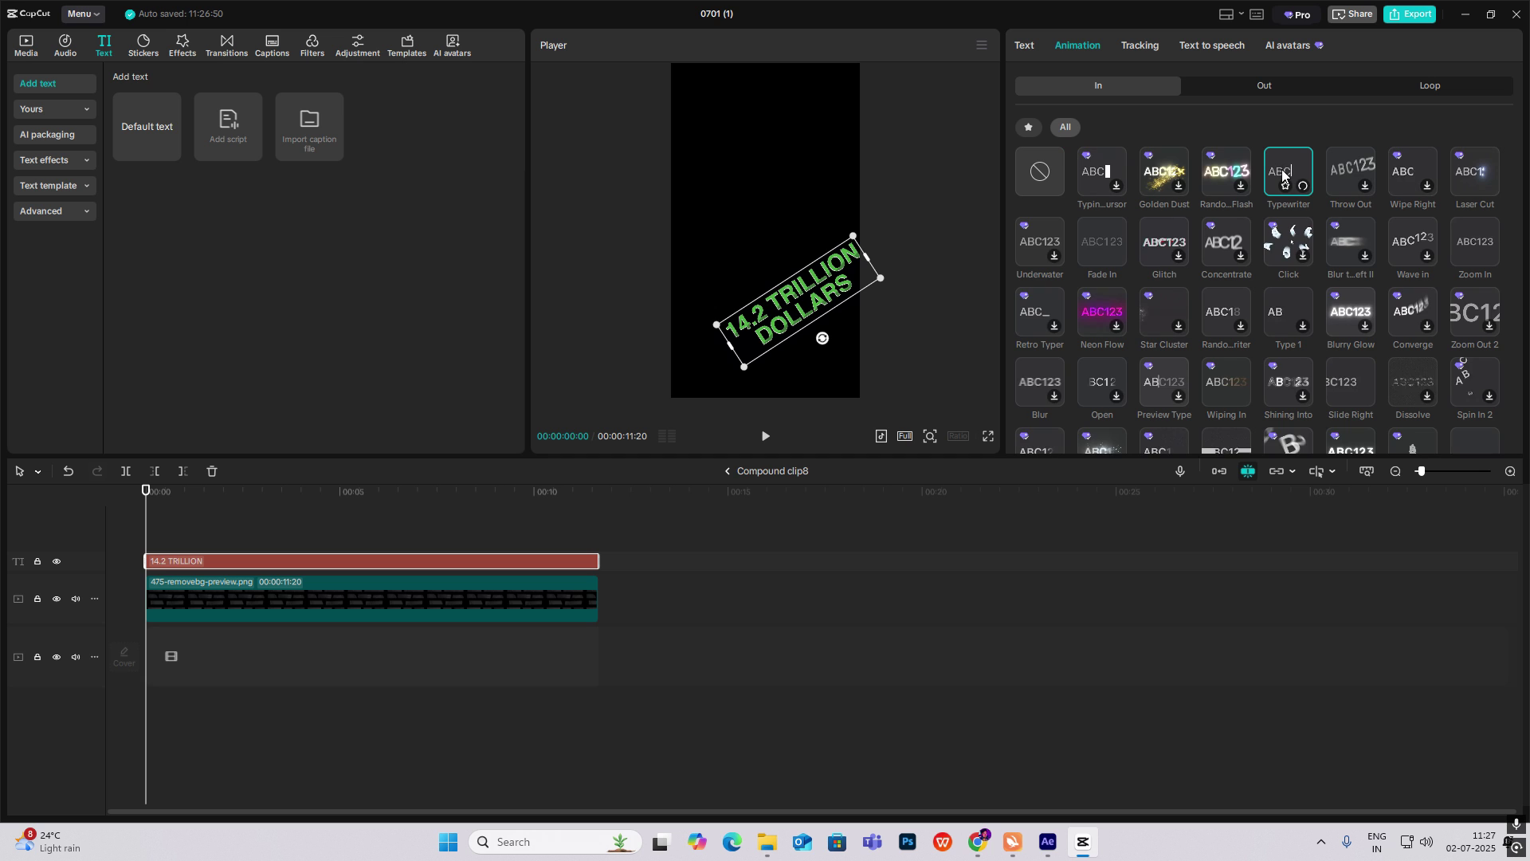
pyautogui.moveTo(1146, 436); pyautogui.dragTo(1163, 436)
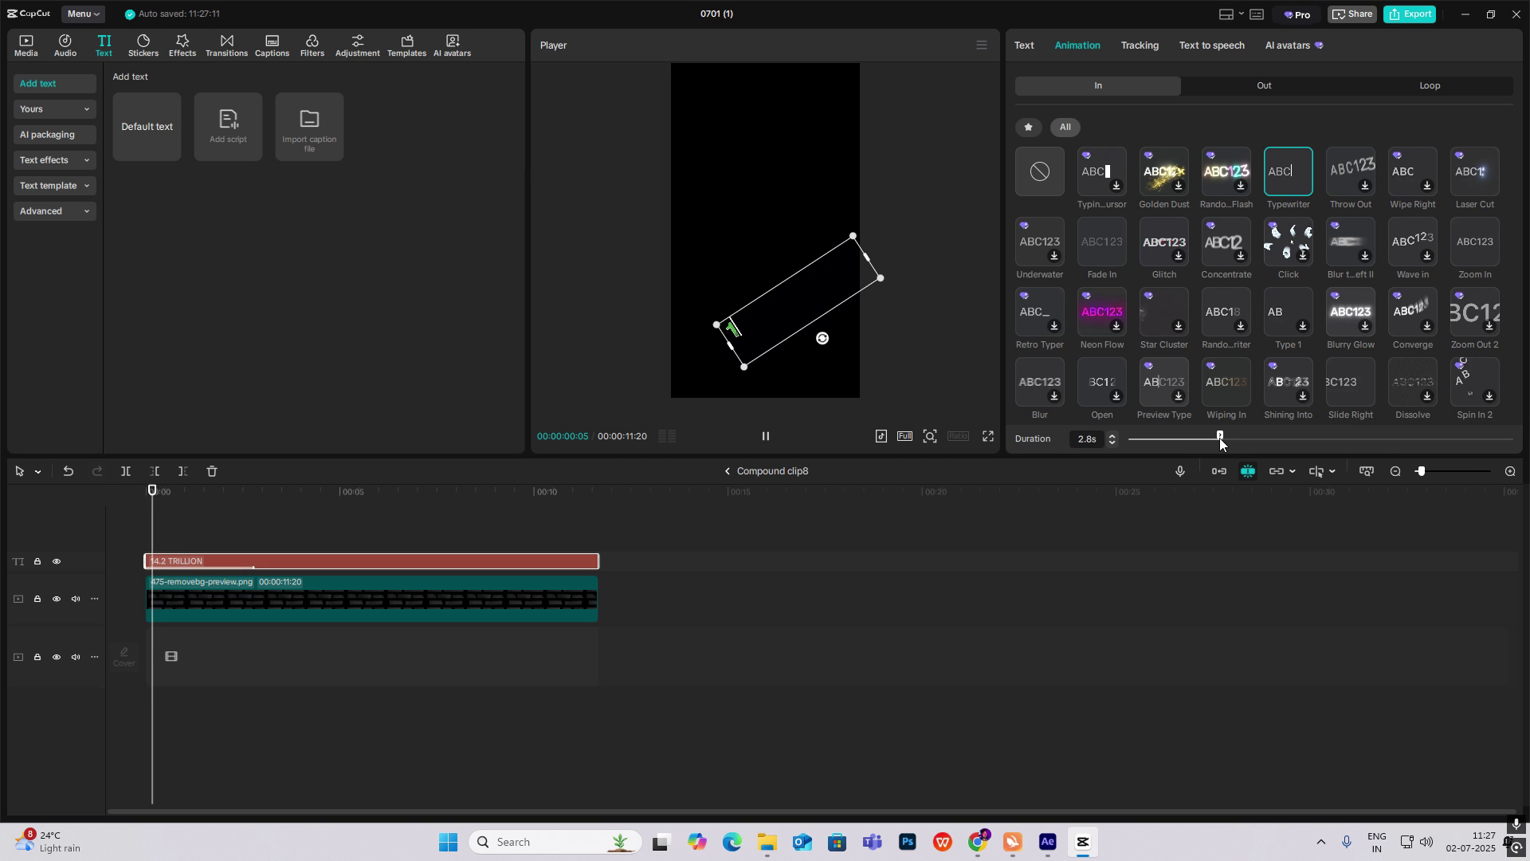
pyautogui.click(728, 471)
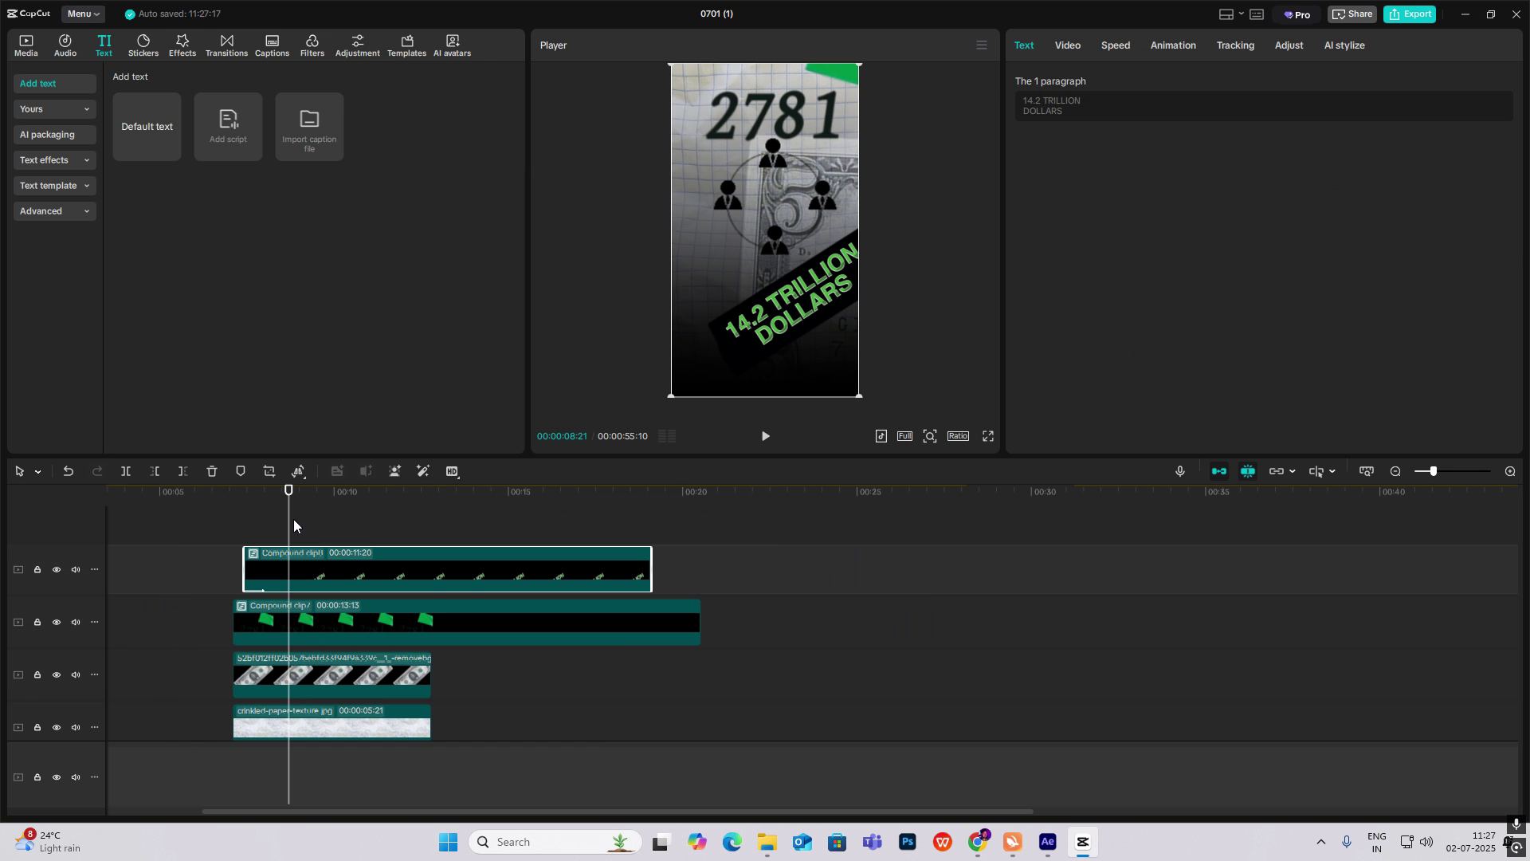
# Play the reel from the start to check the tape's fade-in and the typewriter text, stopping at about 00:00:09:02.
pyautogui.click(271, 523)
pyautogui.moveTo(242, 527); pyautogui.dragTo(102, 593)
pyautogui.press('space')
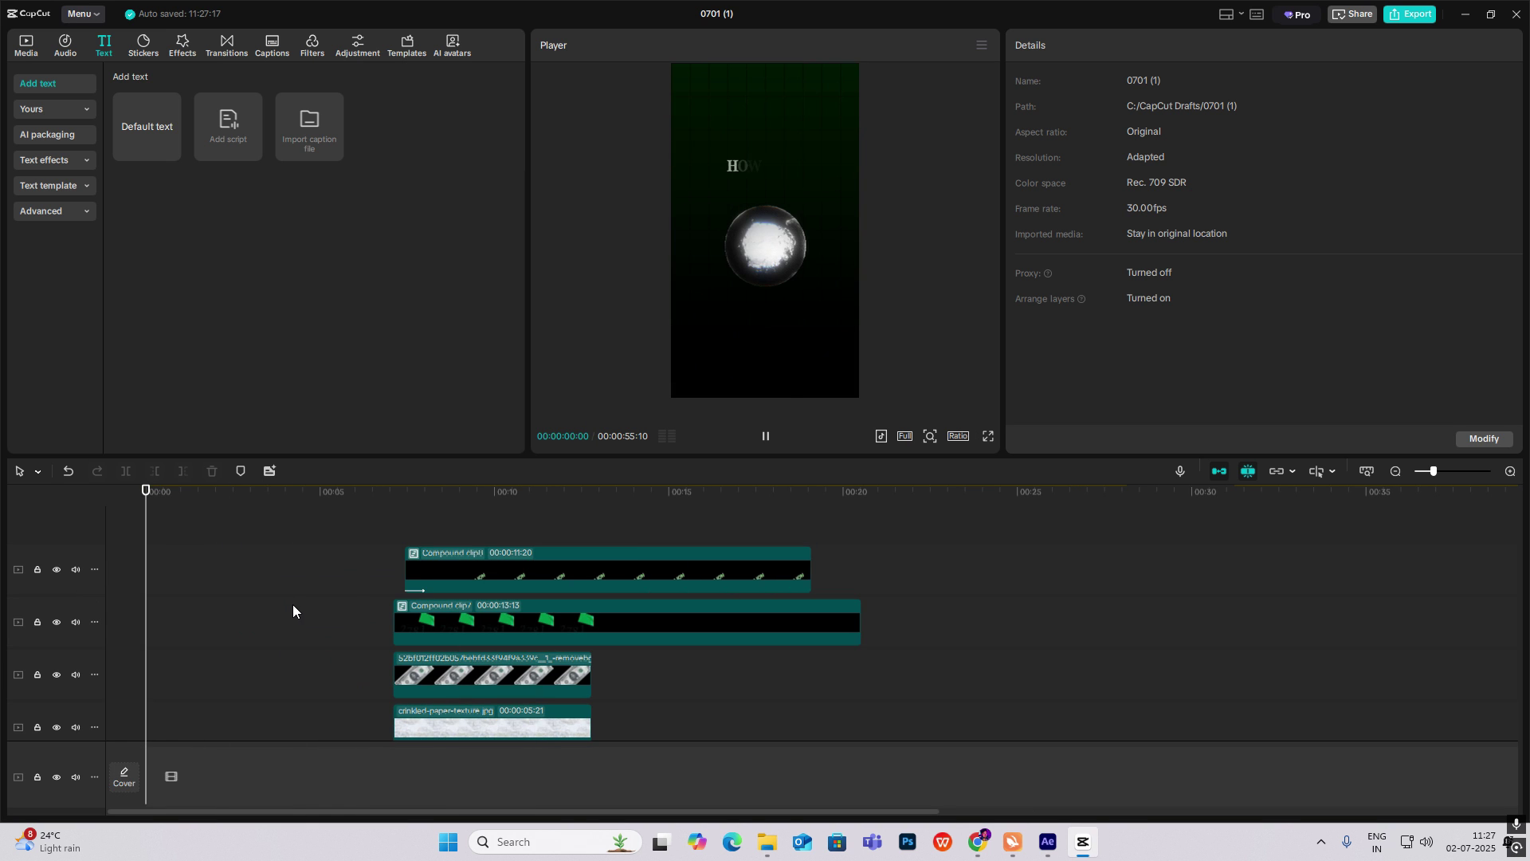
pyautogui.scroll(-2, 302, 598)
pyautogui.scroll(-3, 304, 595)
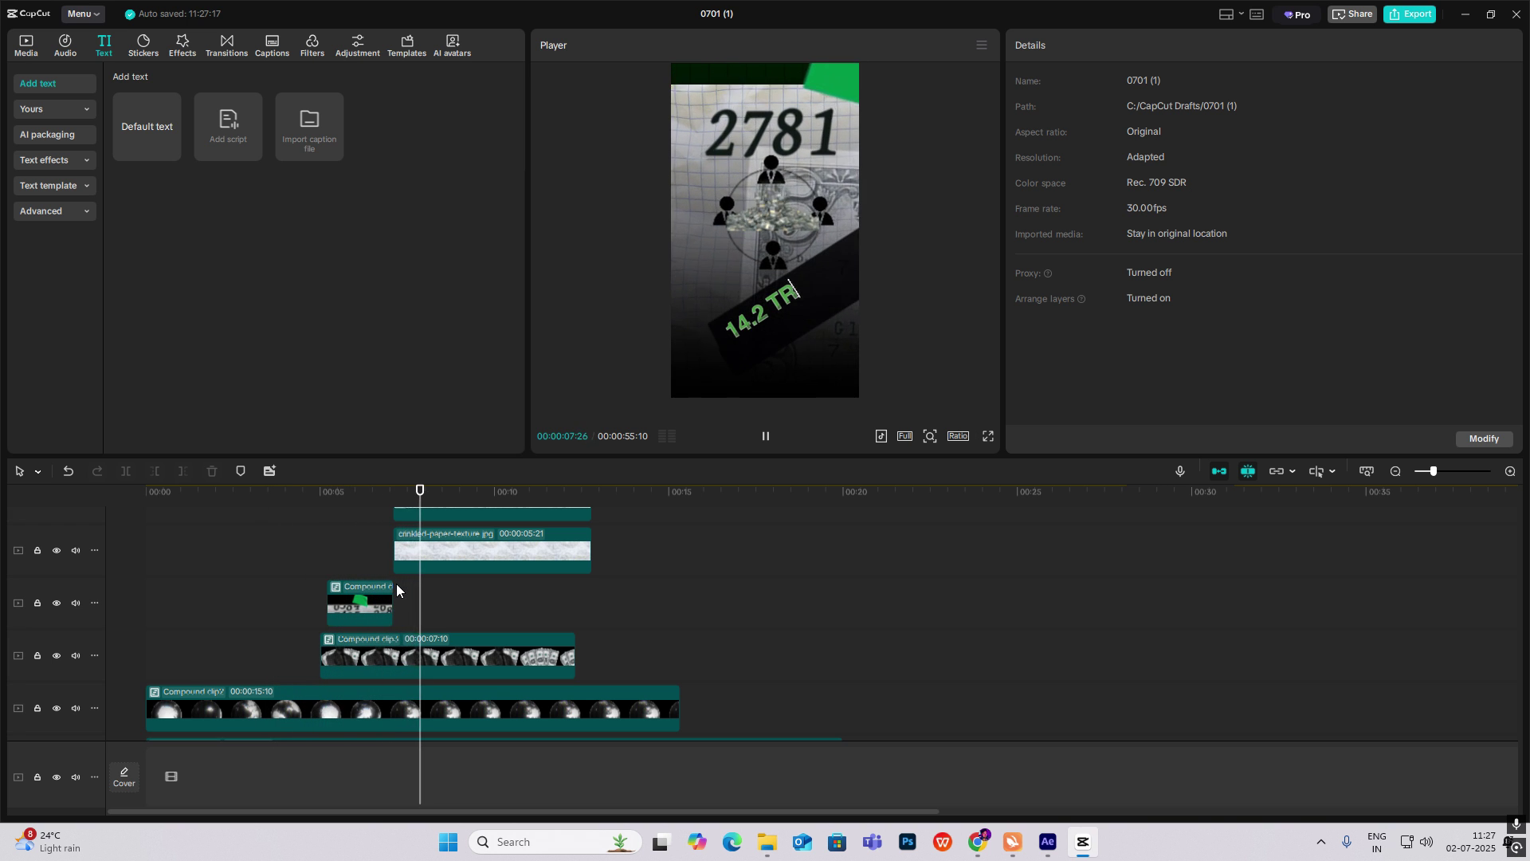
pyautogui.press('space')
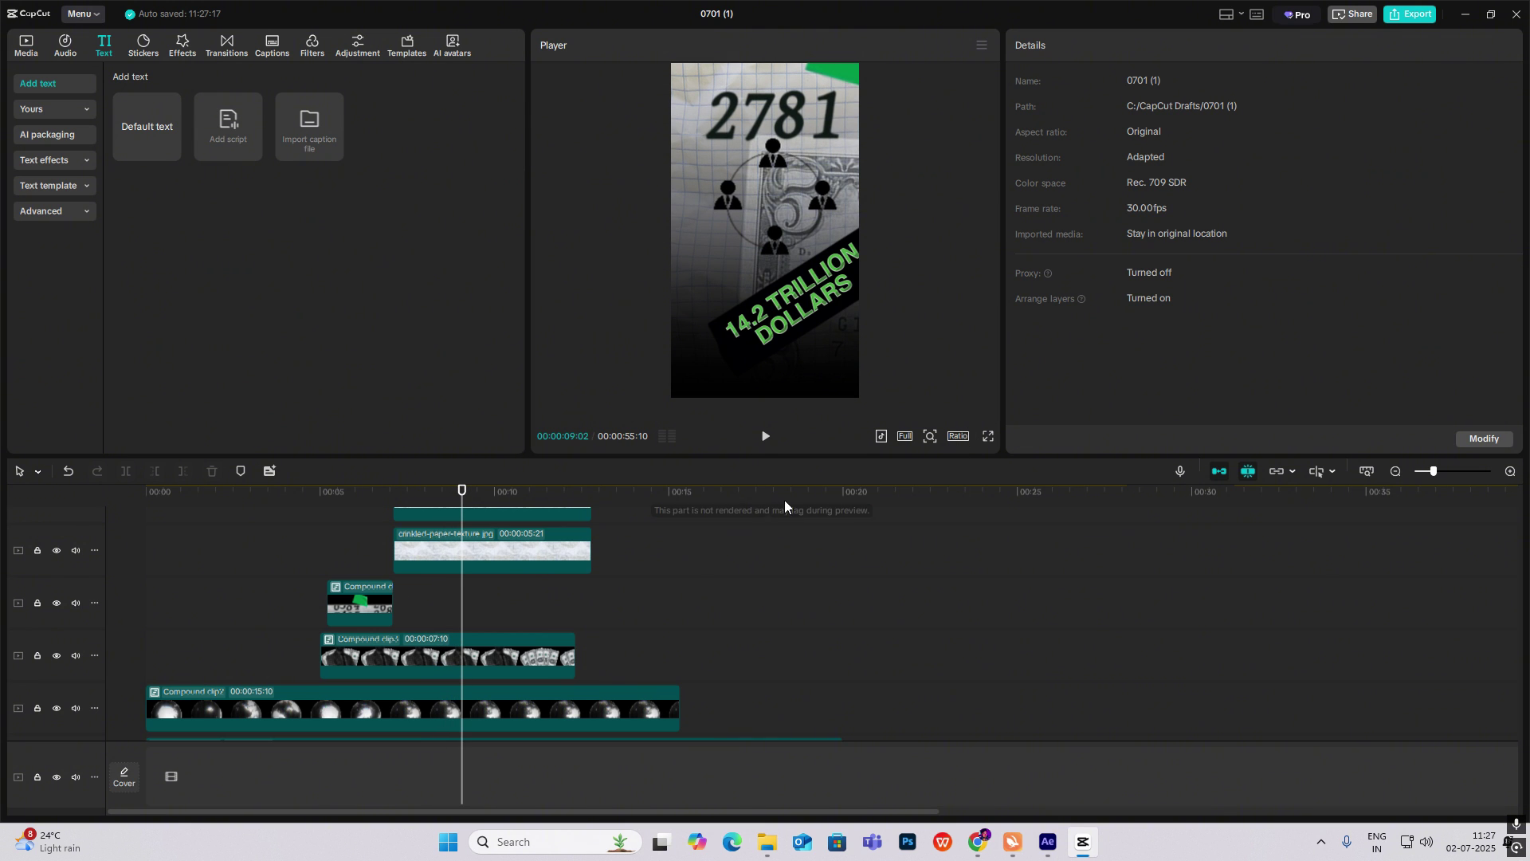